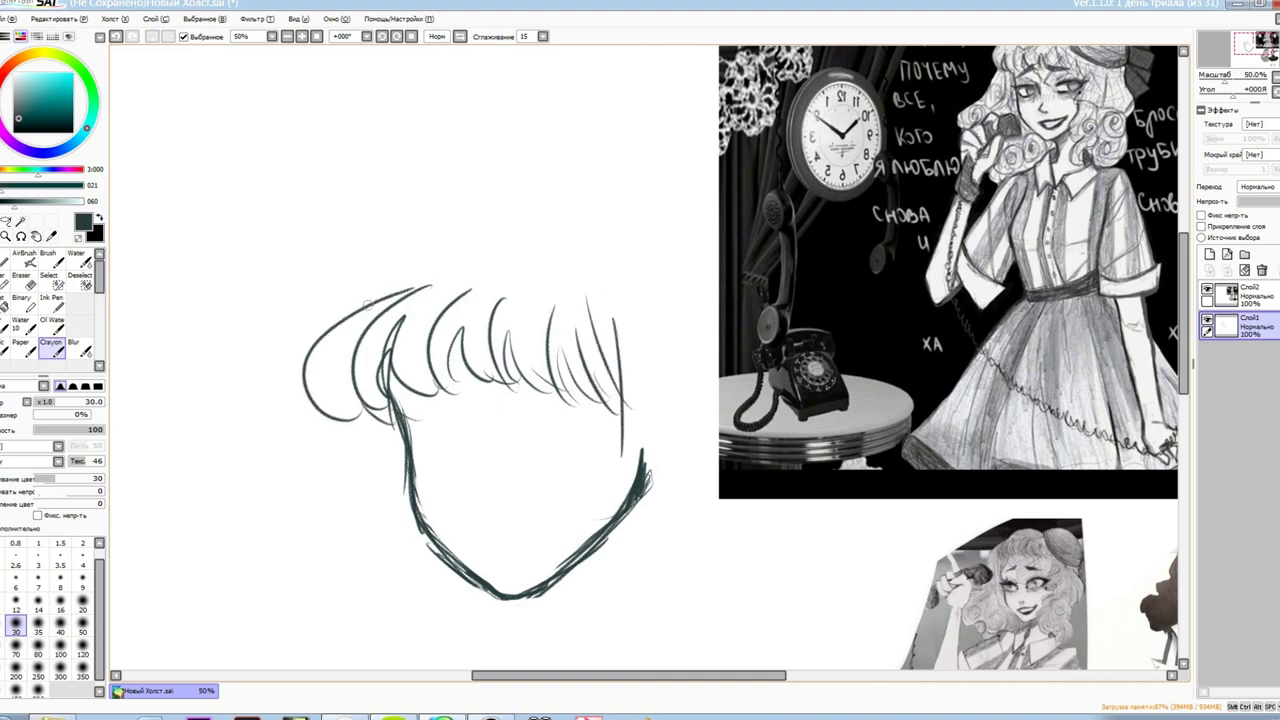
Sketch the rounded crown of the hair above the fringe and a short neck line below the chin
scroll(514, 300, up, 2)
key(c)
scroll(500, 350, down, 3)
scroll(450, 350, up, 3)
scroll(449, 400, down, 2)
drag(447, 444, 449, 468)
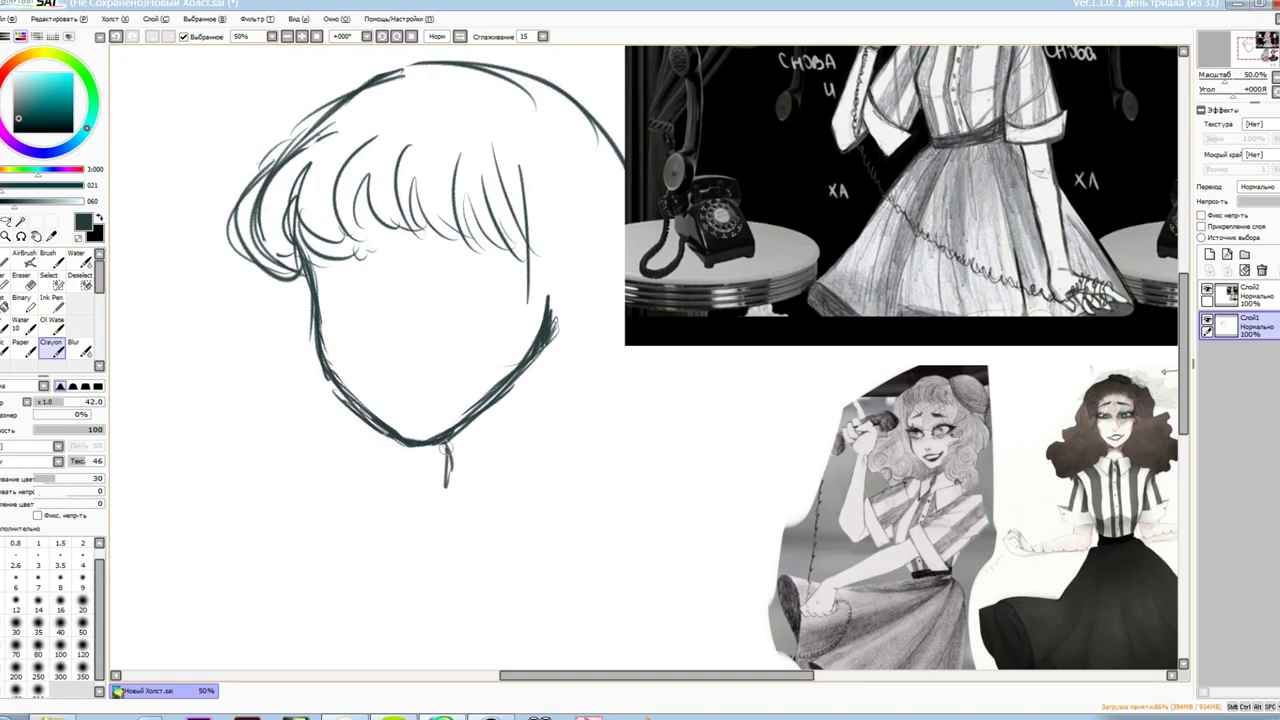
Sketch the neck line under the right side of the jaw and darken the hair strand beside the face
scroll(449, 468, left, 4)
drag(648, 360, 638, 495)
scroll(638, 495, up, 5)
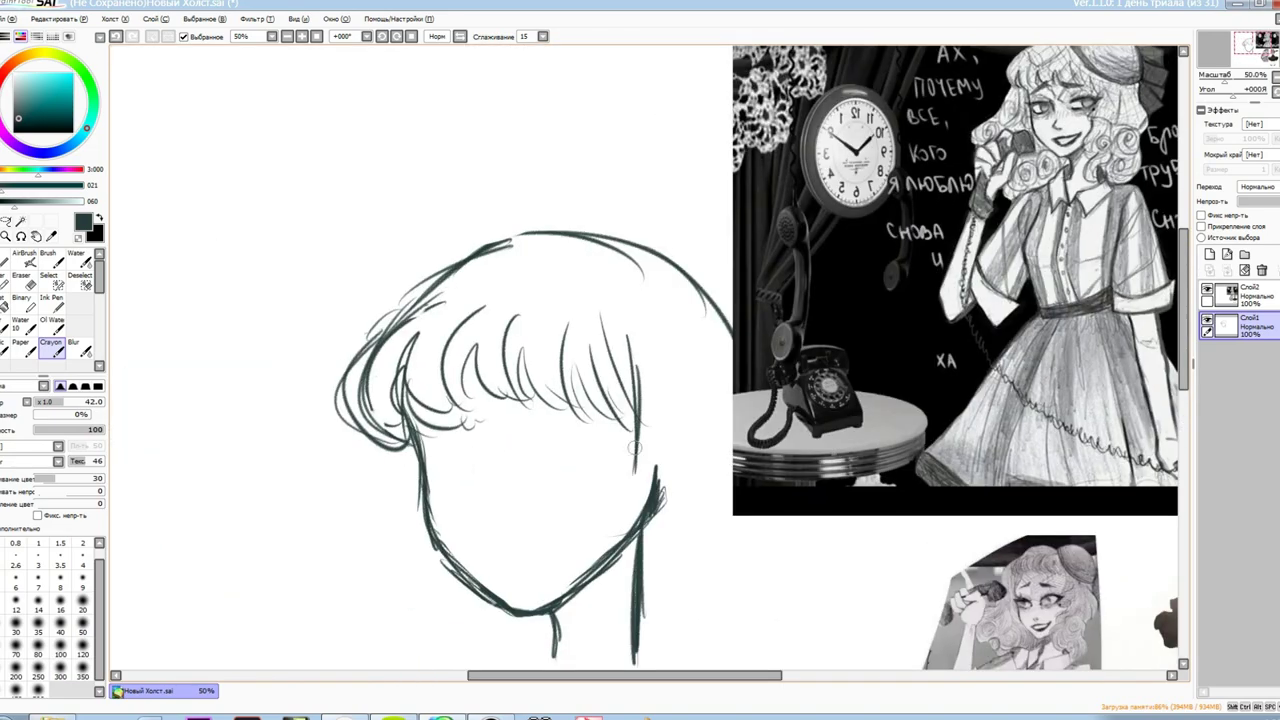
drag(637, 440, 632, 620)
Sketch a round curl with an inner spiral beside the right side of the jaw
scroll(632, 500, down, 3)
scroll(374, 86, up, 2)
scroll(480, 250, down, 1)
drag(478, 250, 480, 420)
drag(520, 275, 505, 320)
scroll(553, 218, up, 3)
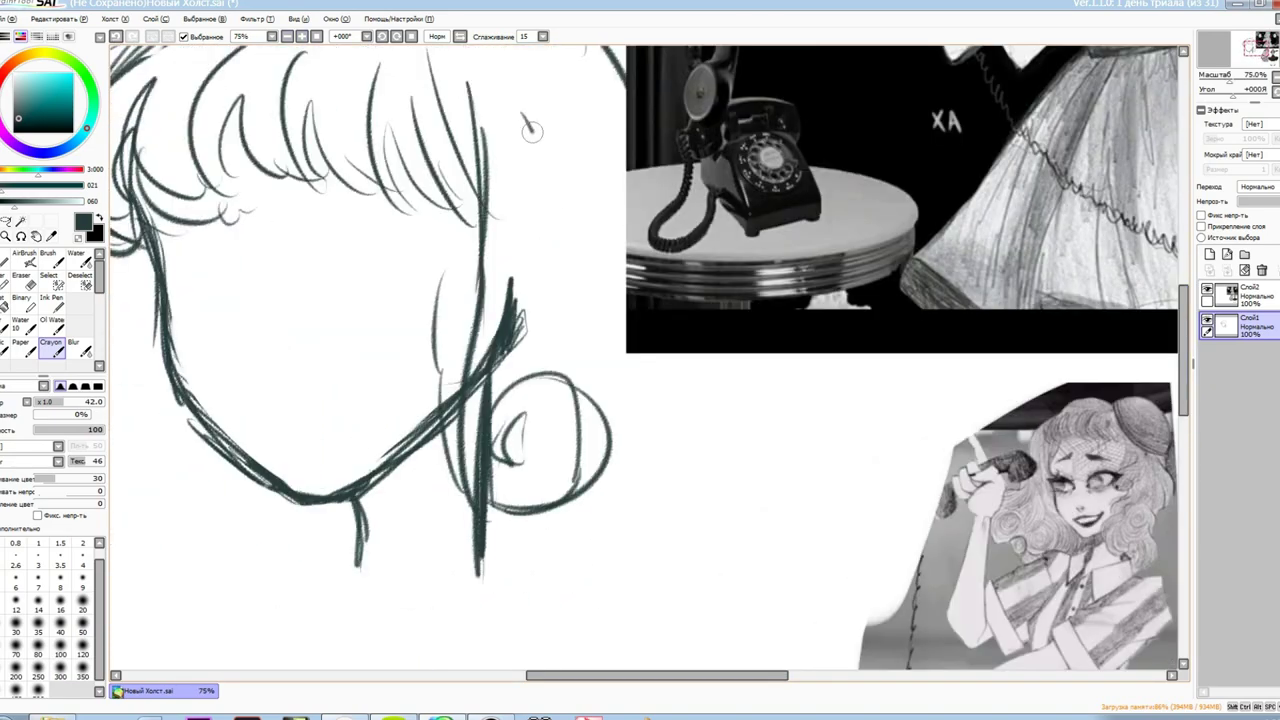
Sketch large looping curls hanging down on both sides of the face
scroll(553, 218, down, 2)
scroll(553, 218, up, 1)
scroll(620, 430, down, 2)
scroll(1005, 366, up, 3)
scroll(640, 360, down, 3)
drag(325, 400, 300, 582)
drag(655, 227, 560, 650)
Sketch a tilted beret on the right side of the head, from the crown down to the hair
scroll(560, 400, up, 1)
scroll(560, 400, down, 3)
scroll(450, 300, down, 1)
drag(490, 185, 351, 87)
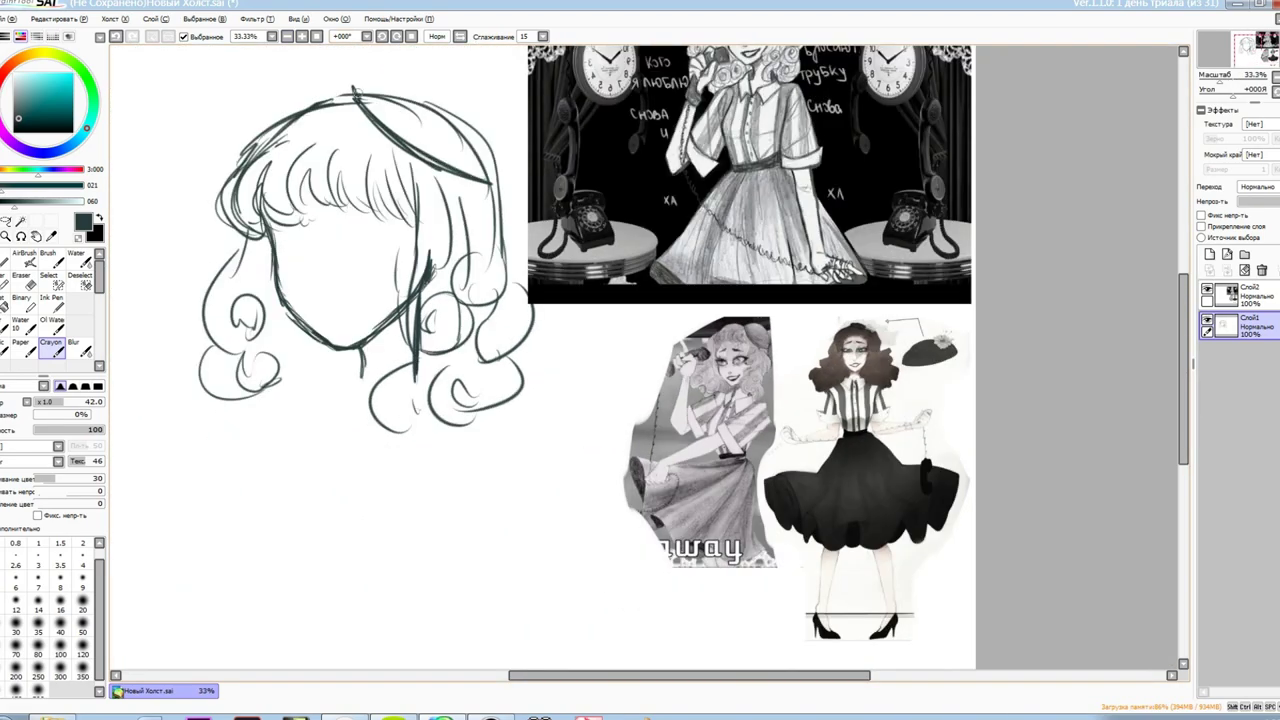
scroll(640, 360, up, 1)
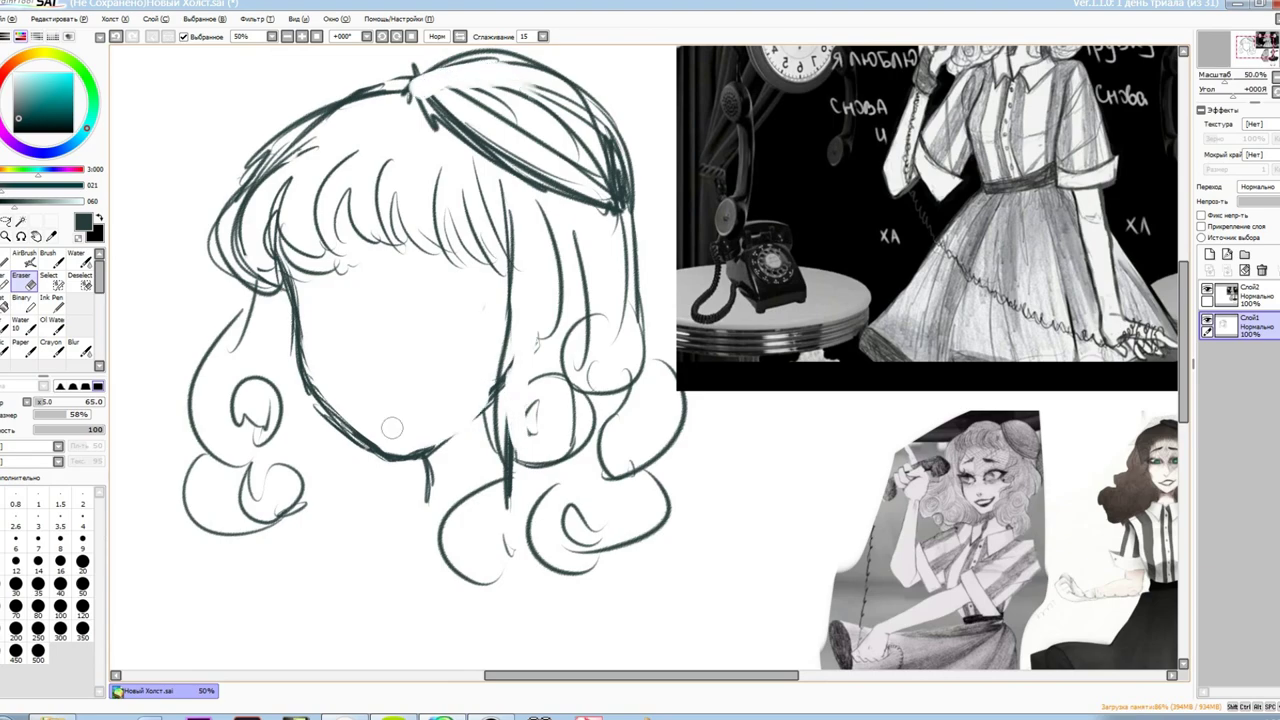
Check the reference pictures and sketch a ruffled flower on the outer edge of the beret
scroll(640, 360, up, 1)
scroll(640, 360, up, 1)
scroll(640, 360, up, 1)
scroll(640, 360, down, 1)
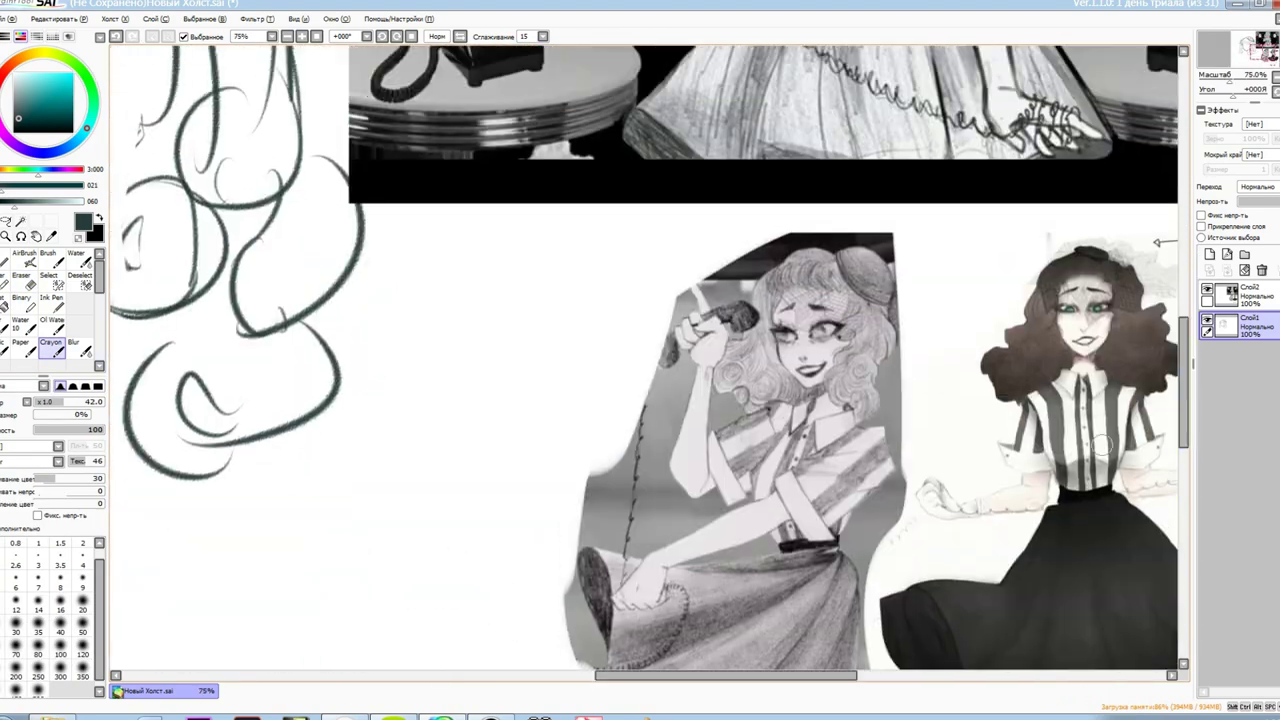
scroll(640, 360, up, 1)
mouse_move(612, 150)
mouse_down()
mouse_move(740, 250)
mouse_move(660, 210)
mouse_move(740, 248)
mouse_up()
drag(665, 160, 720, 236)
right_click(490, 712)
scroll(640, 360, down, 2)
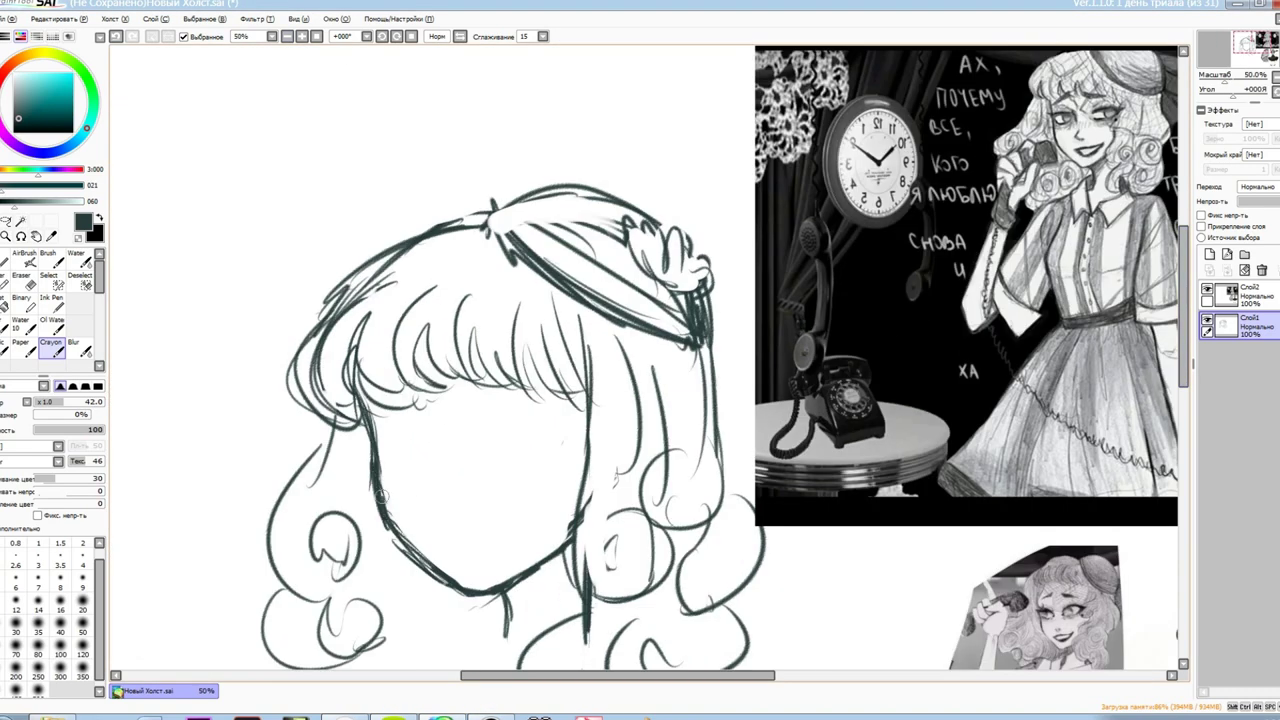
Redraw the rough cheek and jaw contour as a cleaner, more angular face outline
key(ctrl+z)
drag(370, 410, 382, 516)
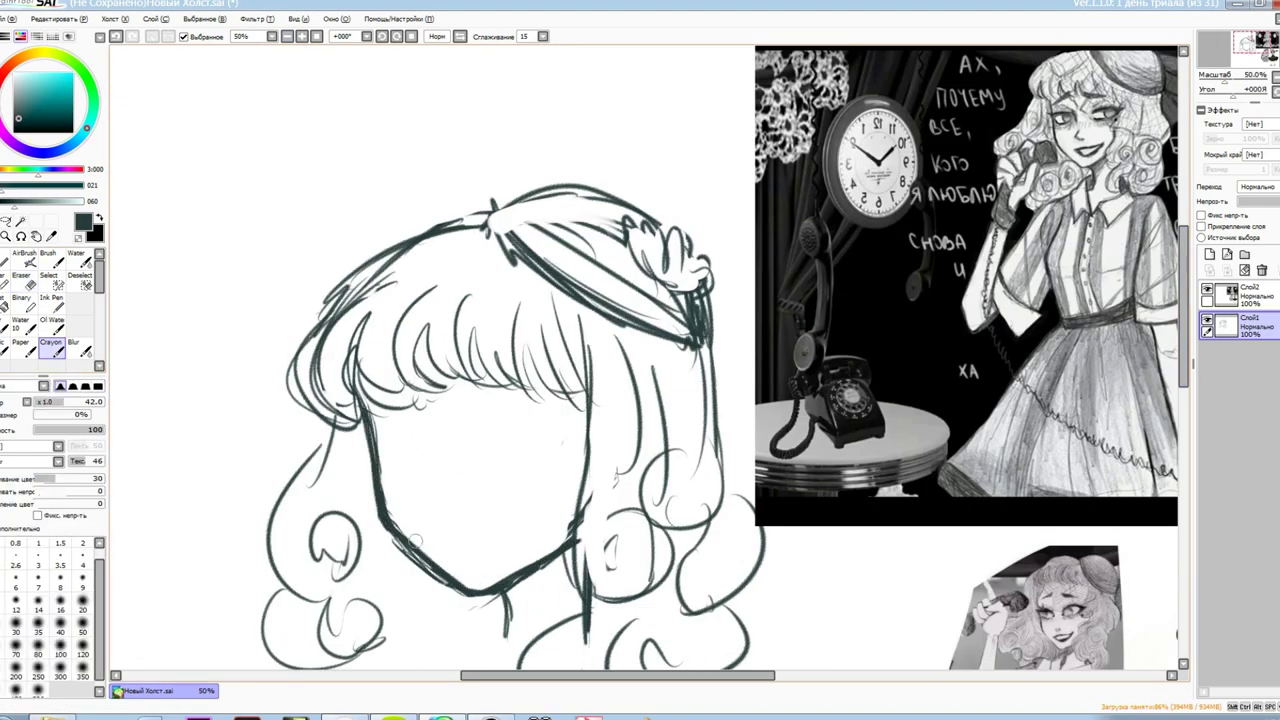
key(ctrl+z)
scroll(706, 375, down, 3)
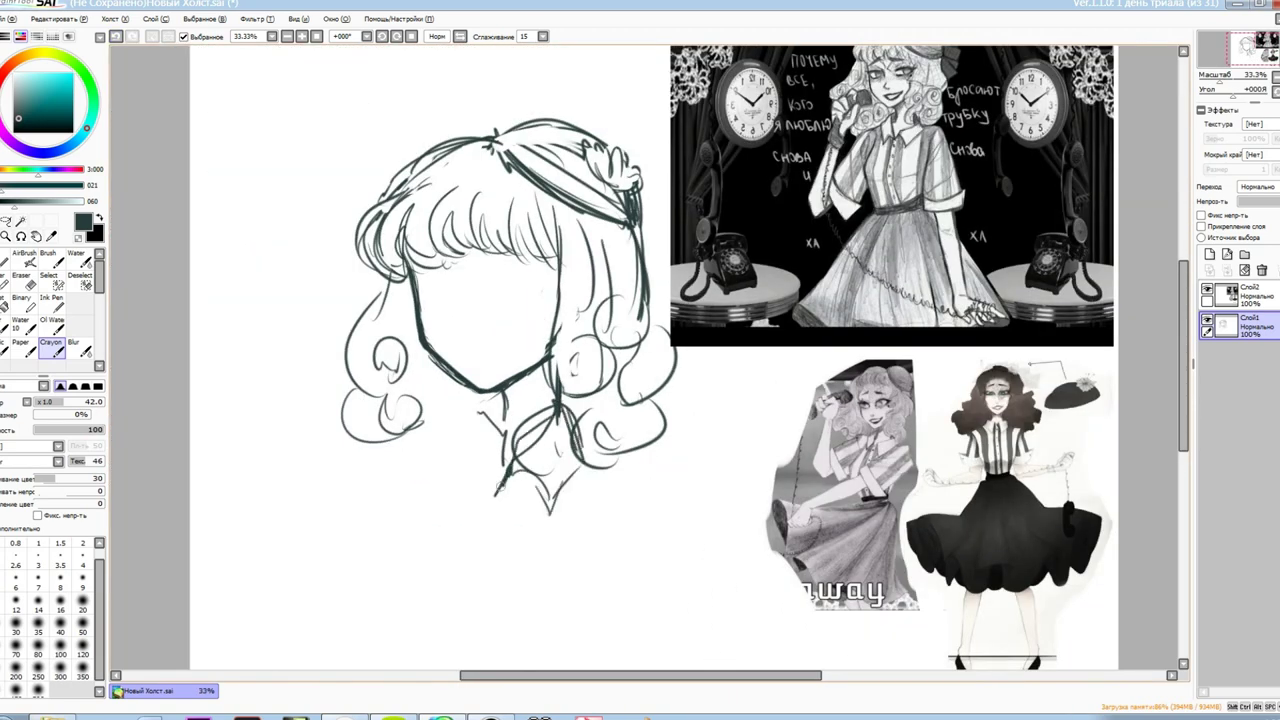
Sketch a pointed two-sided shirt collar around the neck and clean up its overlapping lines
scroll(480, 450, up, 2)
mouse_move(600, 440)
mouse_down()
mouse_move(557, 543)
mouse_move(501, 516)
mouse_up()
drag(520, 465, 625, 500)
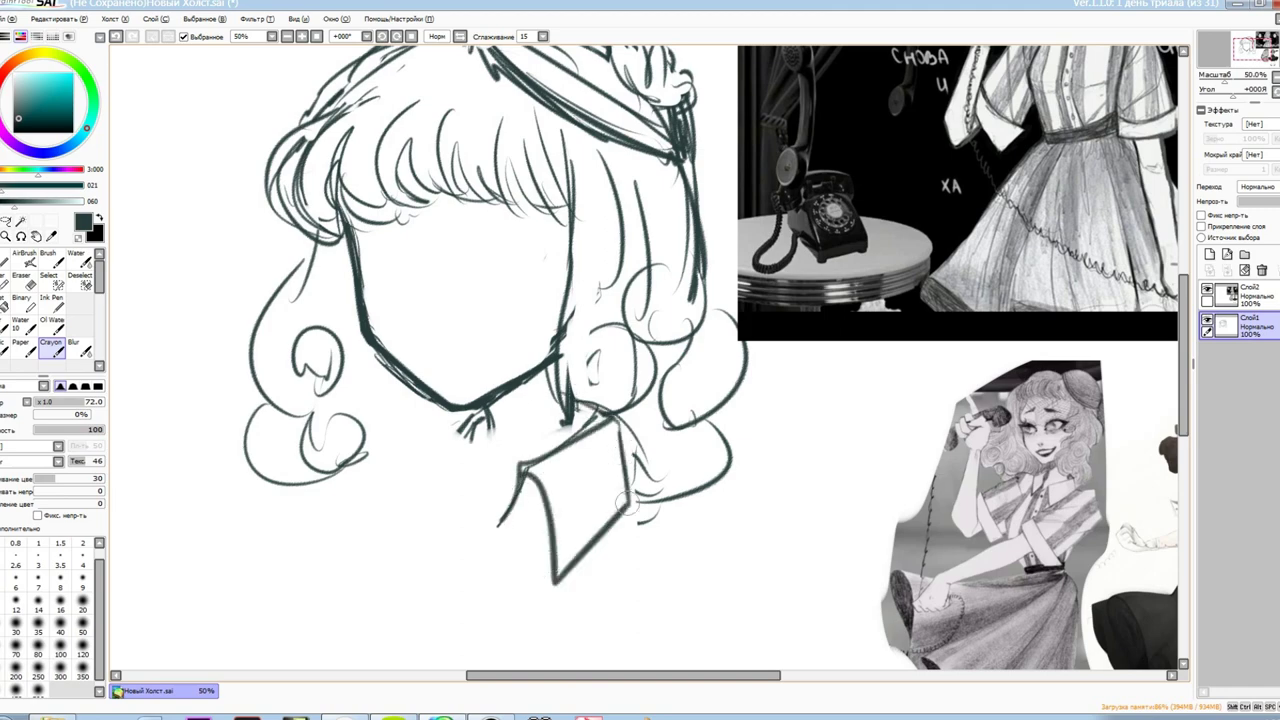
key(e)
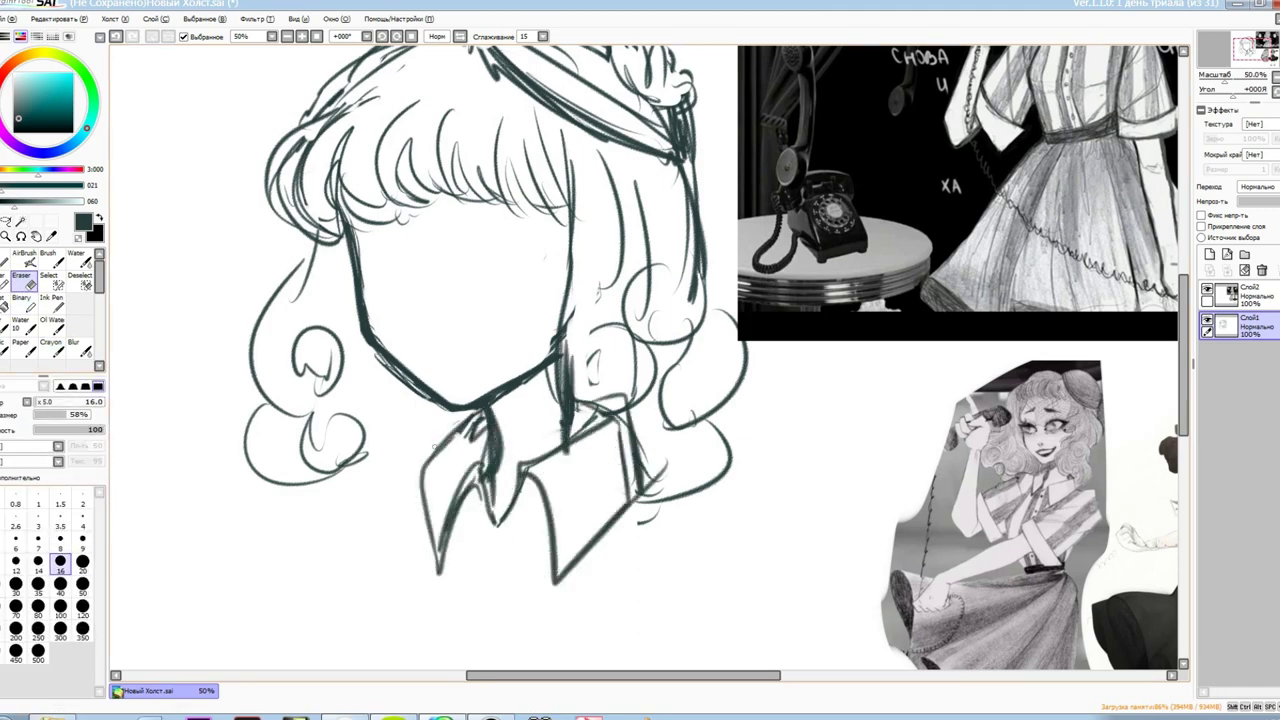
key(c)
Sketch the curl resting on the right side of the collar and the sloping shoulder with its upper arm
mouse_move(560, 318)
mouse_down()
mouse_move(566, 405)
mouse_move(645, 428)
mouse_up()
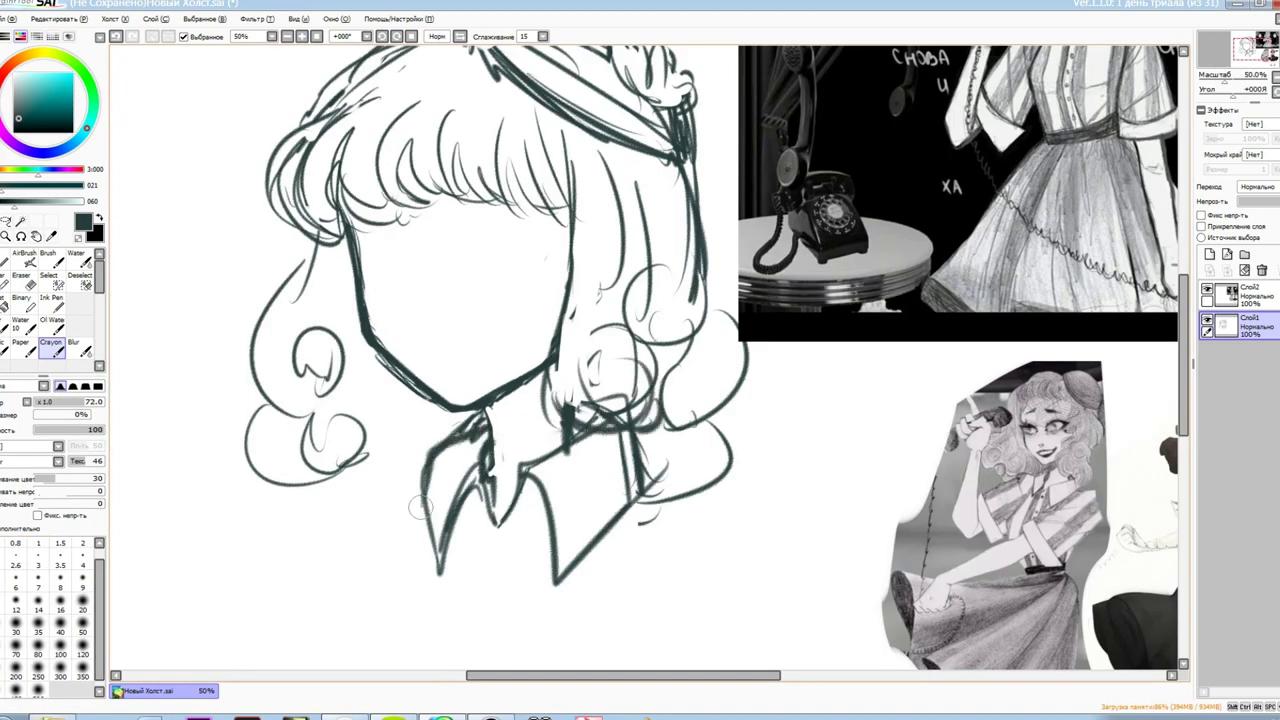
scroll(428, 470, down, 1)
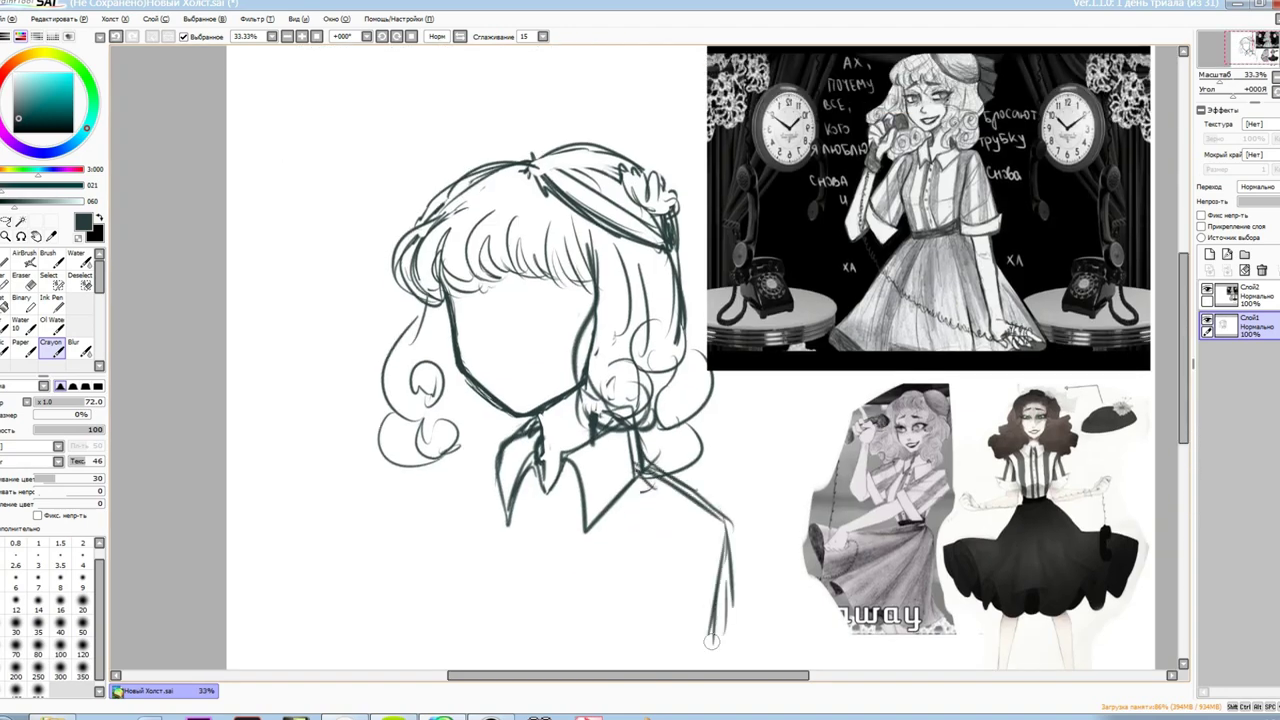
scroll(710, 622, up, 1)
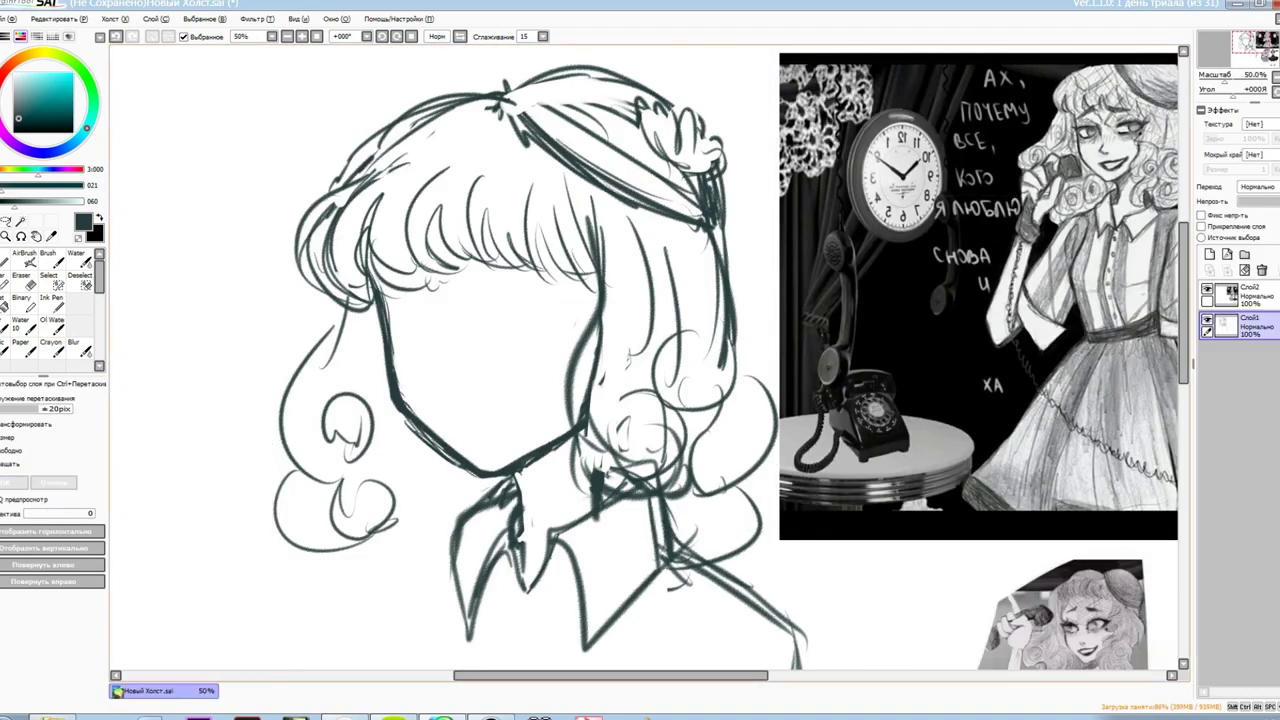
Sketch the face with sideways-looking eyes, worried eyebrows, a small nose and a wide slanted smile
scroll(654, 338, up, 1)
scroll(424, 313, down, 1)
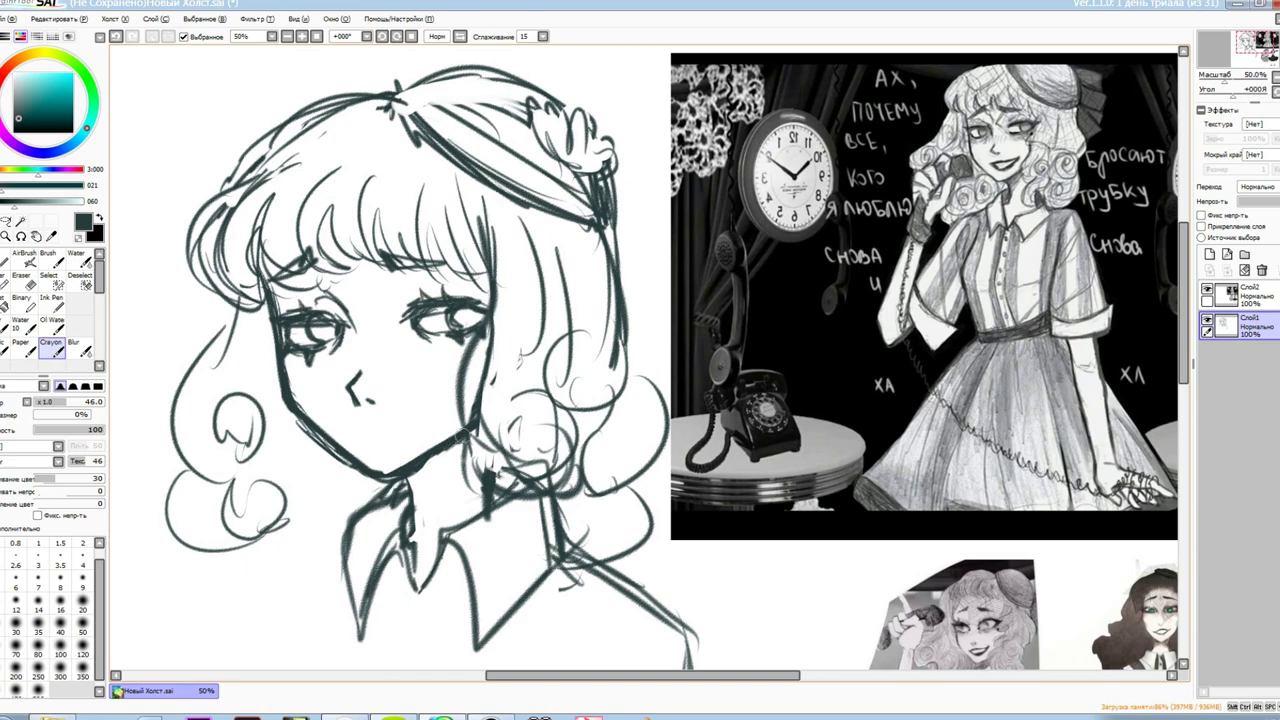
drag(345, 436, 442, 400)
scroll(355, 360, up, 2)
drag(512, 468, 420, 526)
scroll(640, 360, left, 3)
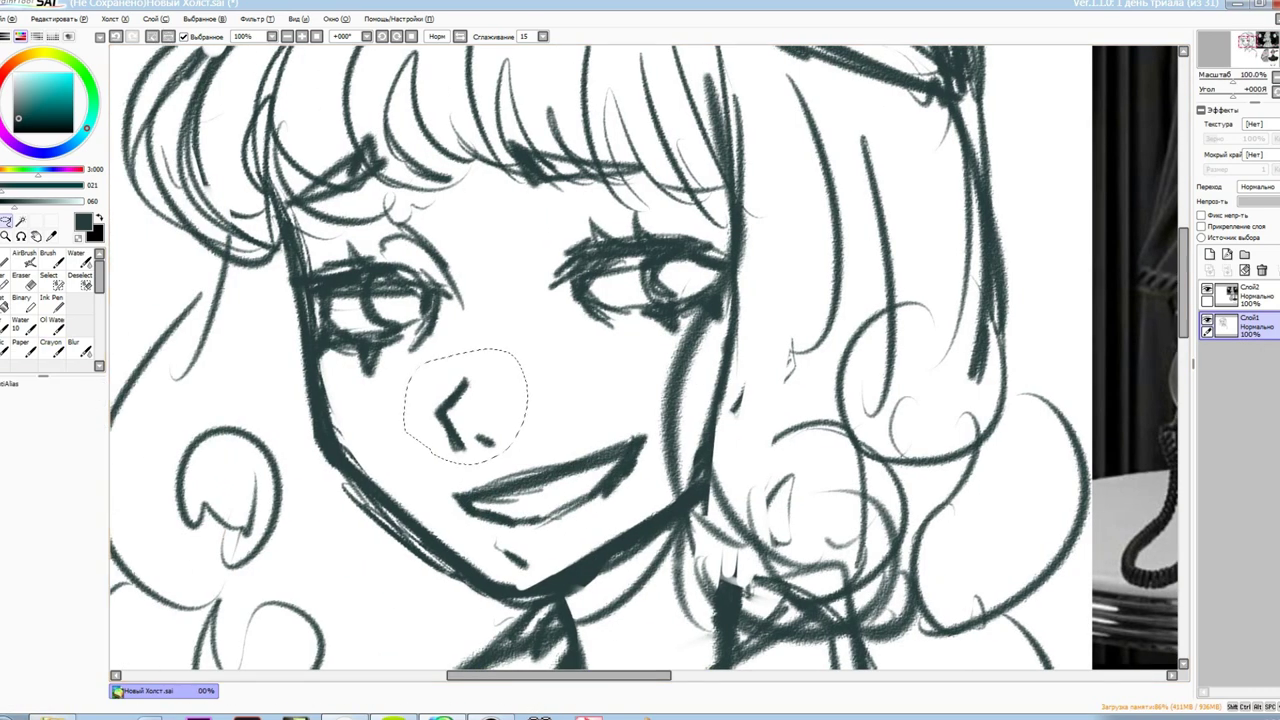
Adjust the placement of the nose and mouth by selecting and transforming them
drag(445, 405, 450, 410)
key(ctrl+t)
drag(600, 520, 614, 530)
key(Return)
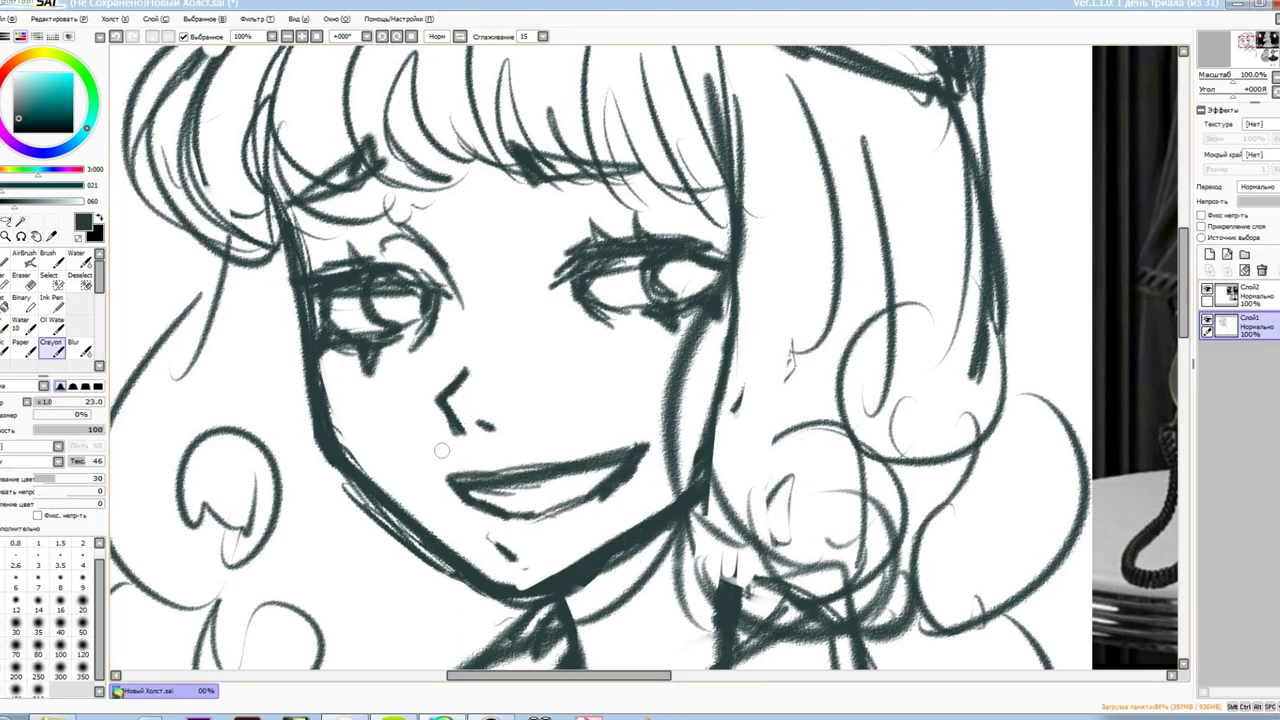
Transform the selected mouth to refine the smile and redraw the left cheek and jaw contour
scroll(640, 360, down, 5)
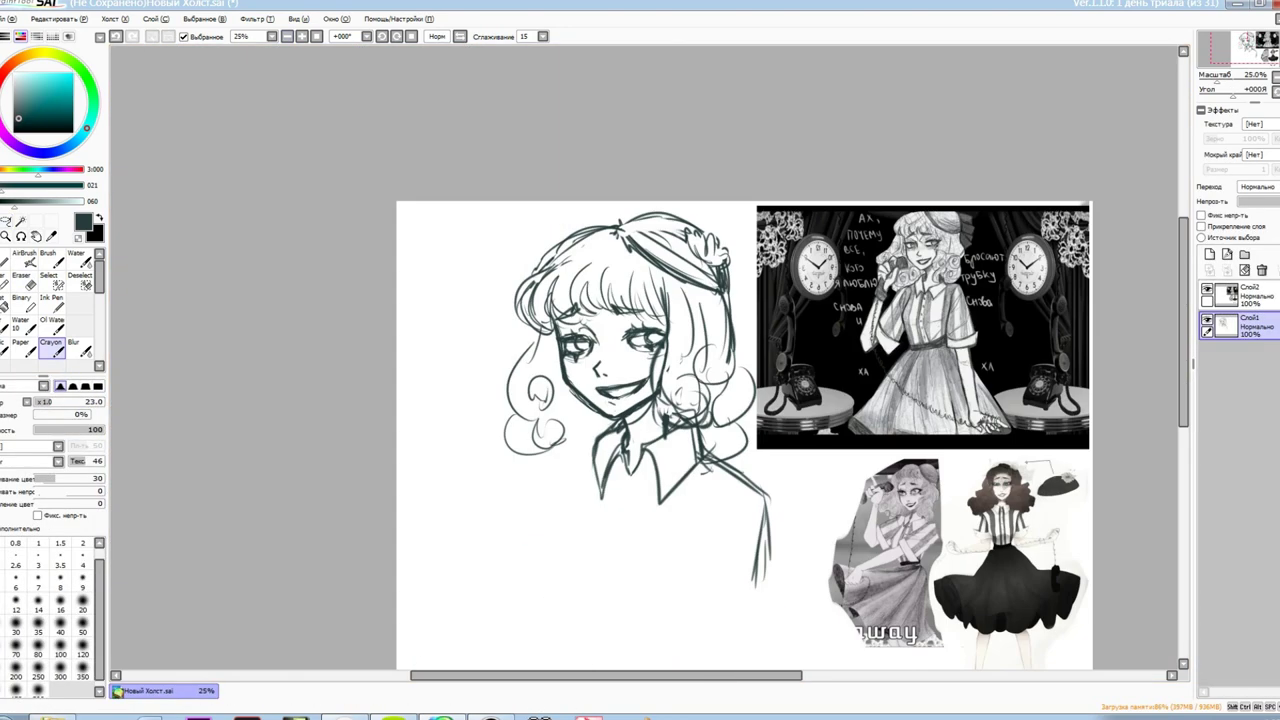
scroll(640, 360, up, 4)
key(ctrl+t)
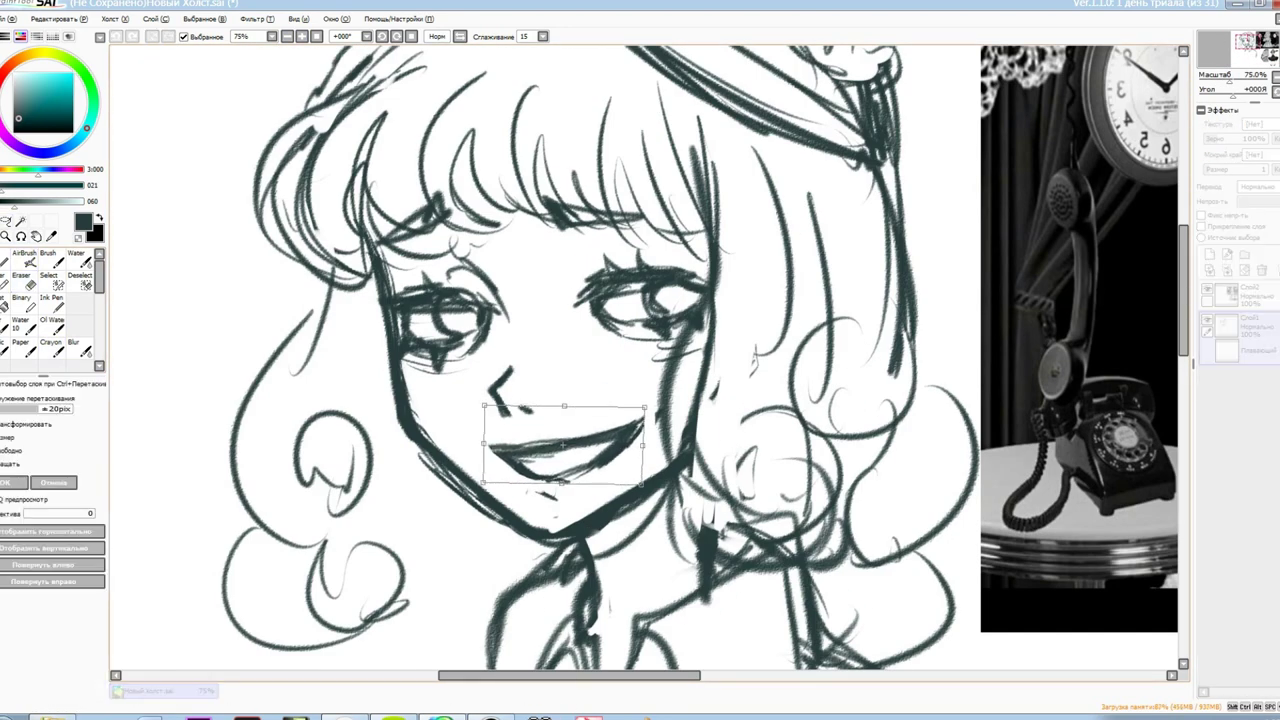
key(Return)
key(e)
key(c)
drag(400, 366, 432, 468)
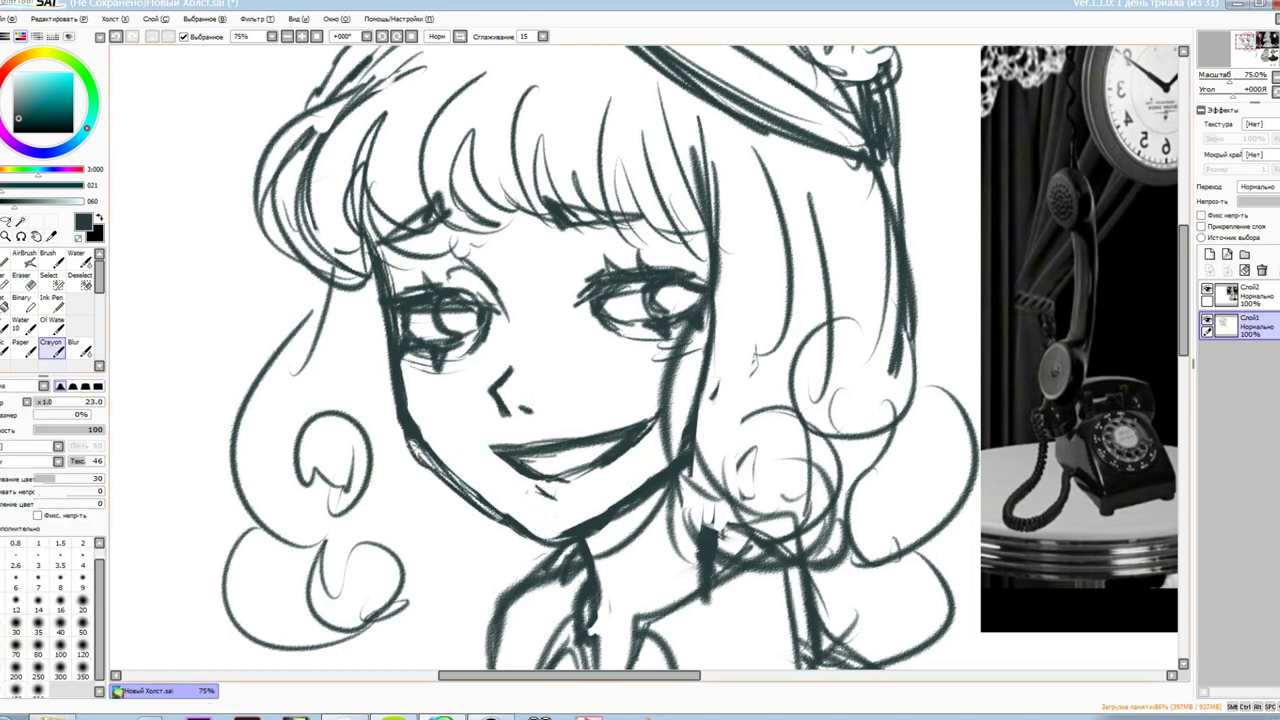
Rework the collar and neck lines, and sketch the shoulders, sides of the torso and outer arm with a larger Crayon
scroll(410, 370, down, 3)
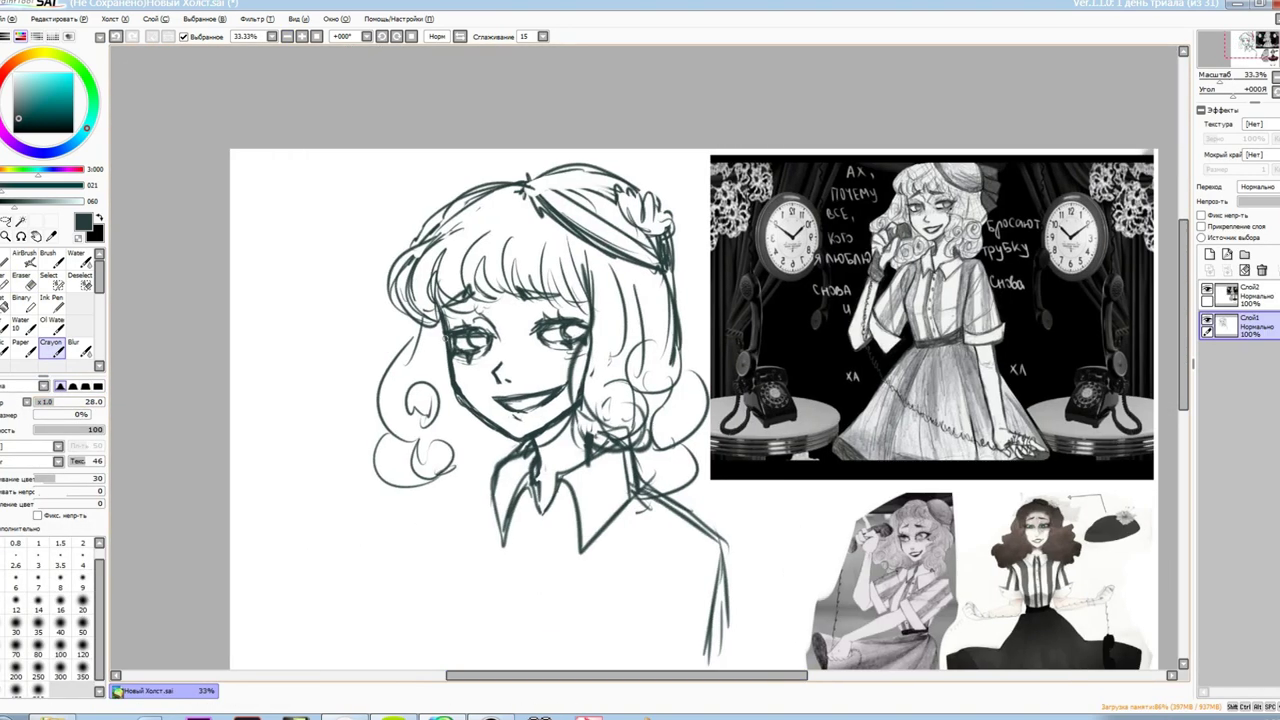
drag(520, 455, 495, 550)
mouse_move(585, 455)
mouse_down()
mouse_move(575, 560)
mouse_move(636, 512)
mouse_up()
scroll(690, 400, down, 3)
key(bracketright)
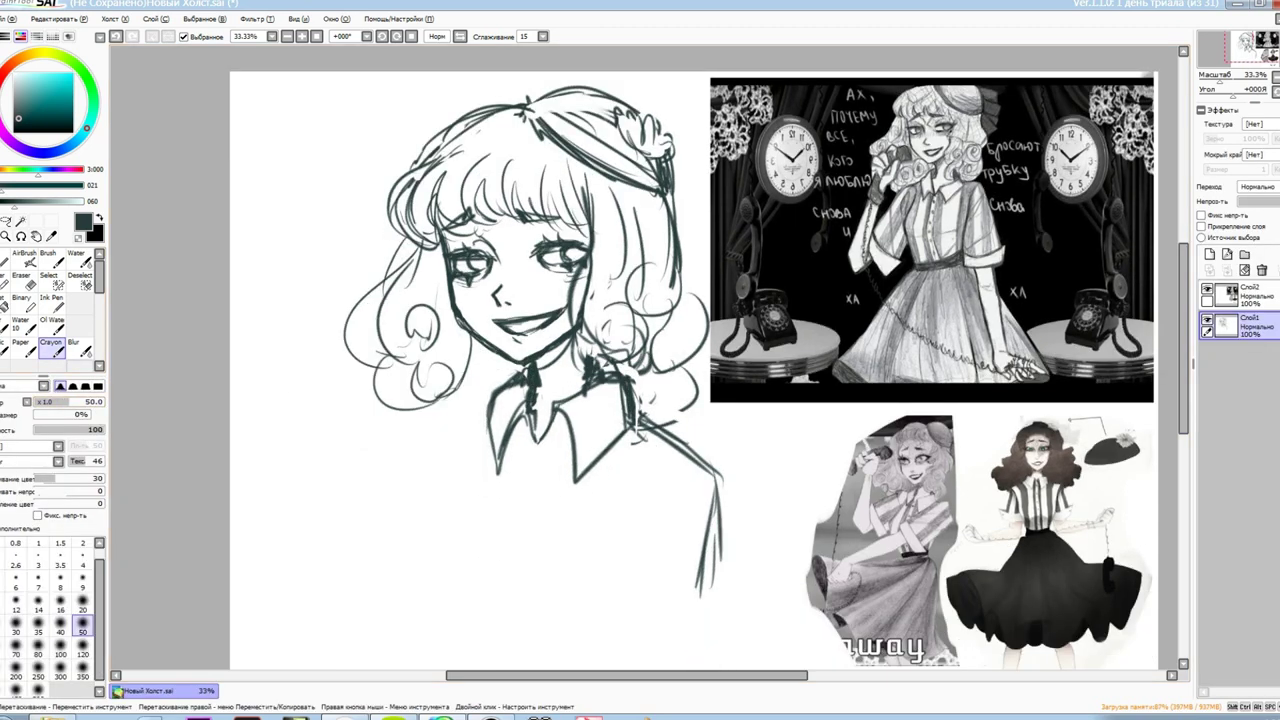
drag(722, 436, 733, 582)
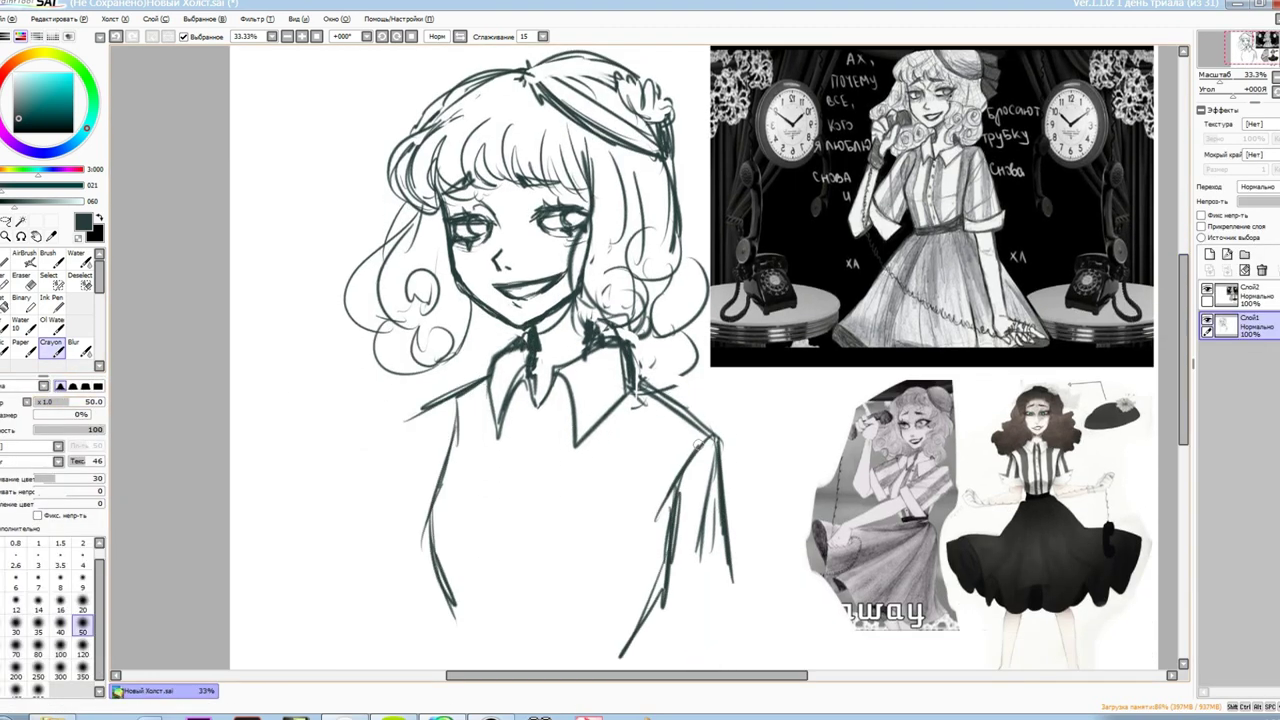
Scale the figure sketch down on the canvas and sketch a waistband below the narrowed torso
scroll(639, 397, down, 1)
key(ctrl+t)
mouse_move(1000, 586)
mouse_down()
mouse_move(771, 466)
mouse_move(648, 462)
mouse_up()
key(Return)
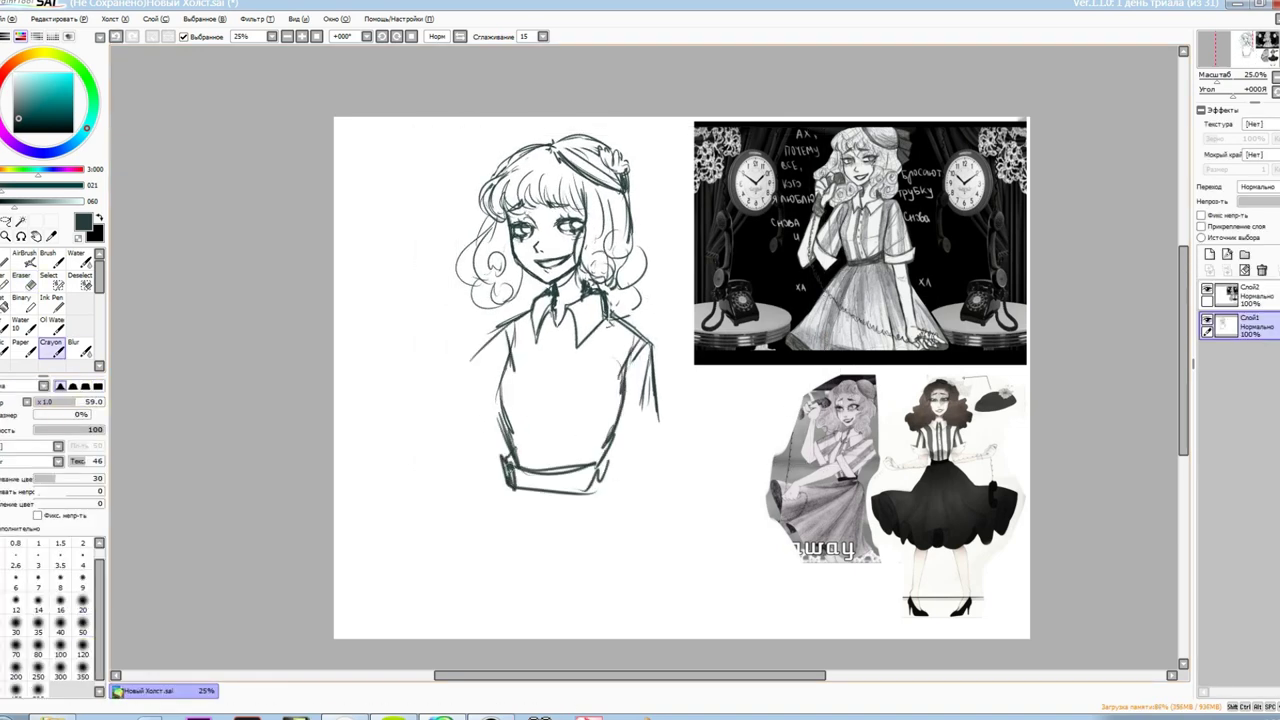
Sketch a wide flared skirt spreading from the waistband, with a few long fold lines
drag(488, 482, 335, 592)
drag(478, 495, 410, 578)
drag(492, 505, 456, 636)
drag(522, 500, 556, 625)
drag(602, 452, 610, 470)
drag(617, 482, 765, 630)
drag(645, 490, 705, 582)
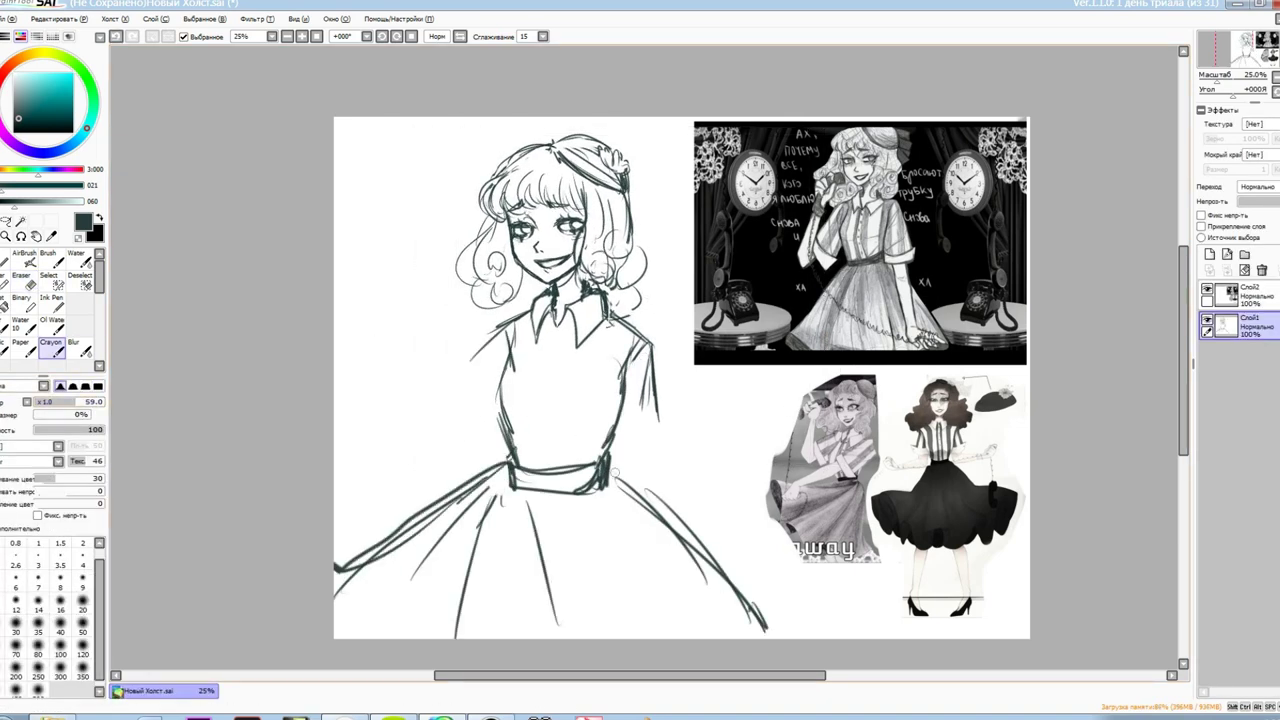
Add a new layer above the body sketch and block in the raised hand beside the left curls
key(ctrl+shift+n)
scroll(638, 239, up, 2)
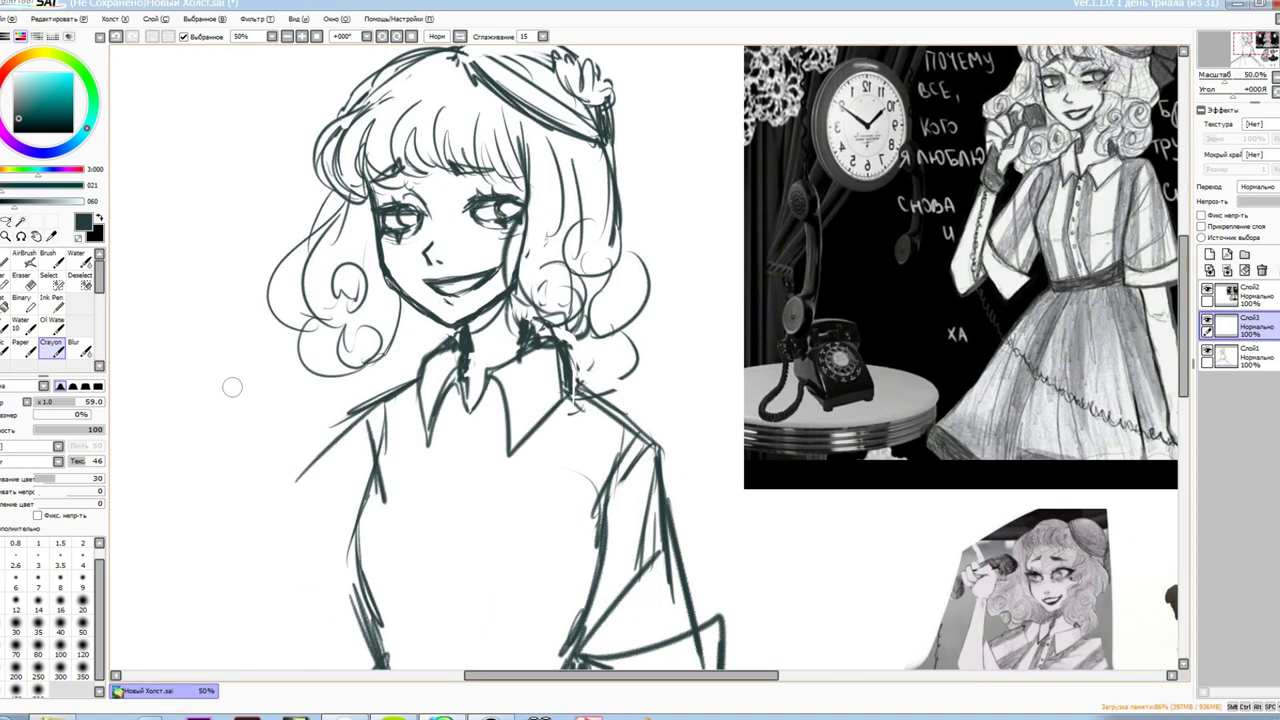
key(ctrl+t)
drag(255, 350, 258, 380)
key(Return)
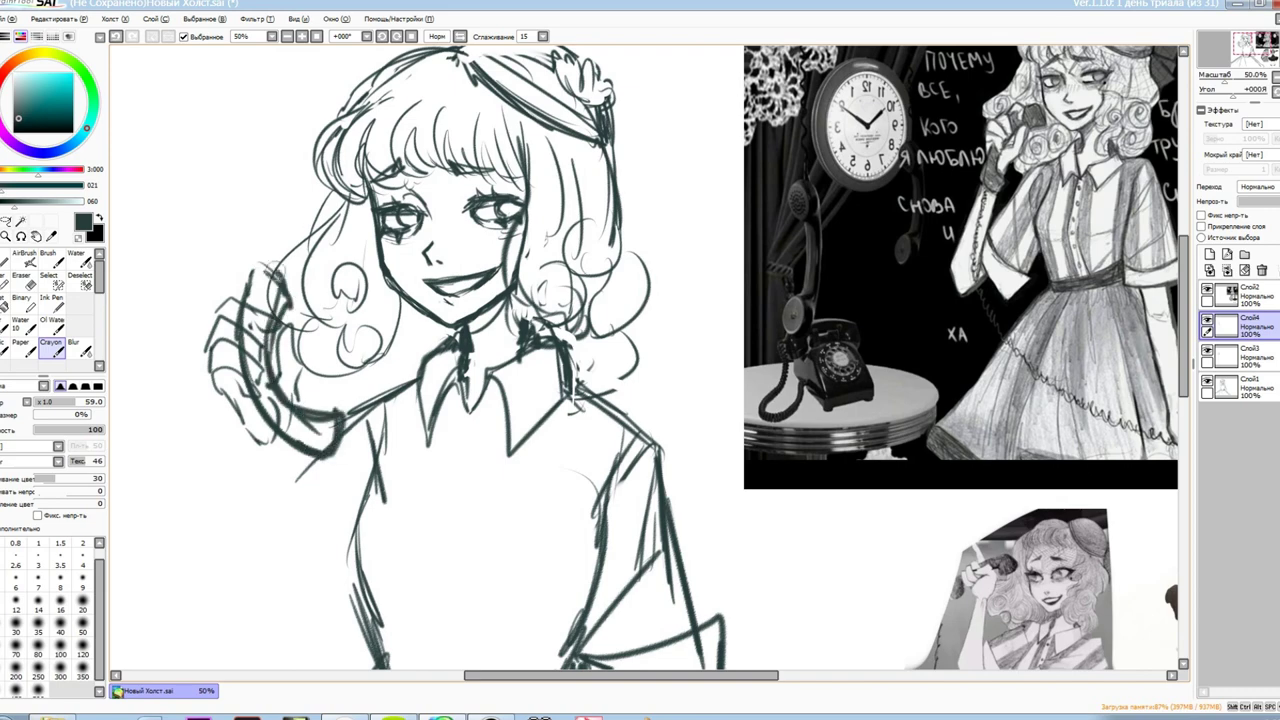
Develop the raised hand with its phone handset and merge its layer into the one below
mouse_move(255, 310)
mouse_down()
mouse_move(262, 380)
mouse_move(310, 460)
mouse_up()
key(ctrl+e)
drag(270, 400, 330, 450)
drag(255, 420, 288, 416)
Sketch the bent forearm below the raised hand and adjust its placement with a transform
scroll(406, 464, down, 1)
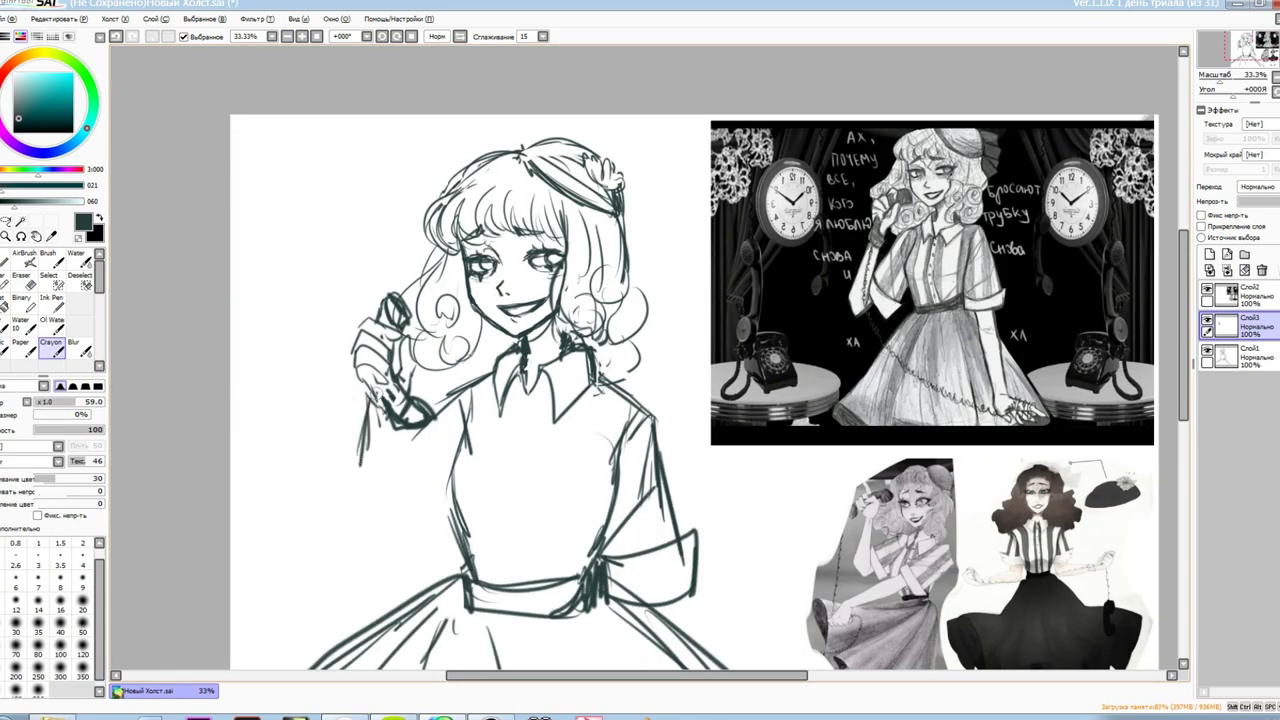
drag(400, 430, 330, 585)
key(ctrl+t)
drag(360, 520, 365, 500)
key(Return)
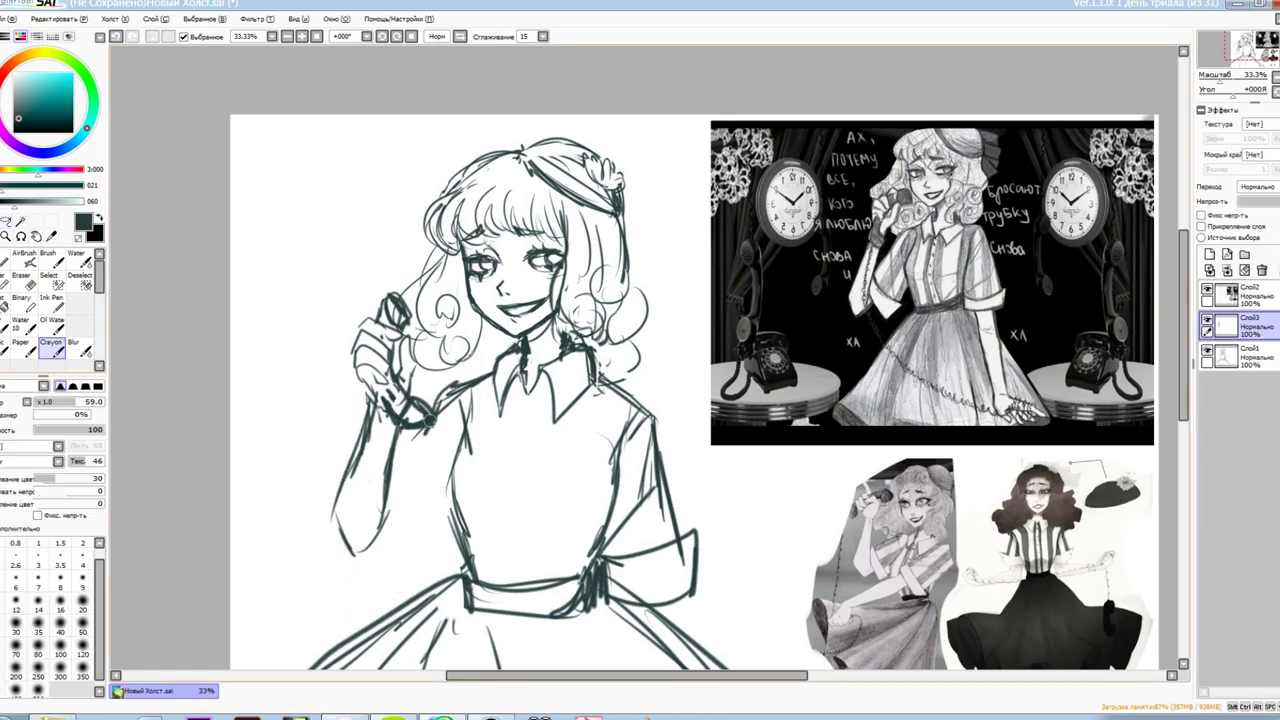
Undo the last shoulder strokes and sketch the raised arm's upper part with a wide cuffed sleeve
key(ctrl+z)
key(ctrl+z)
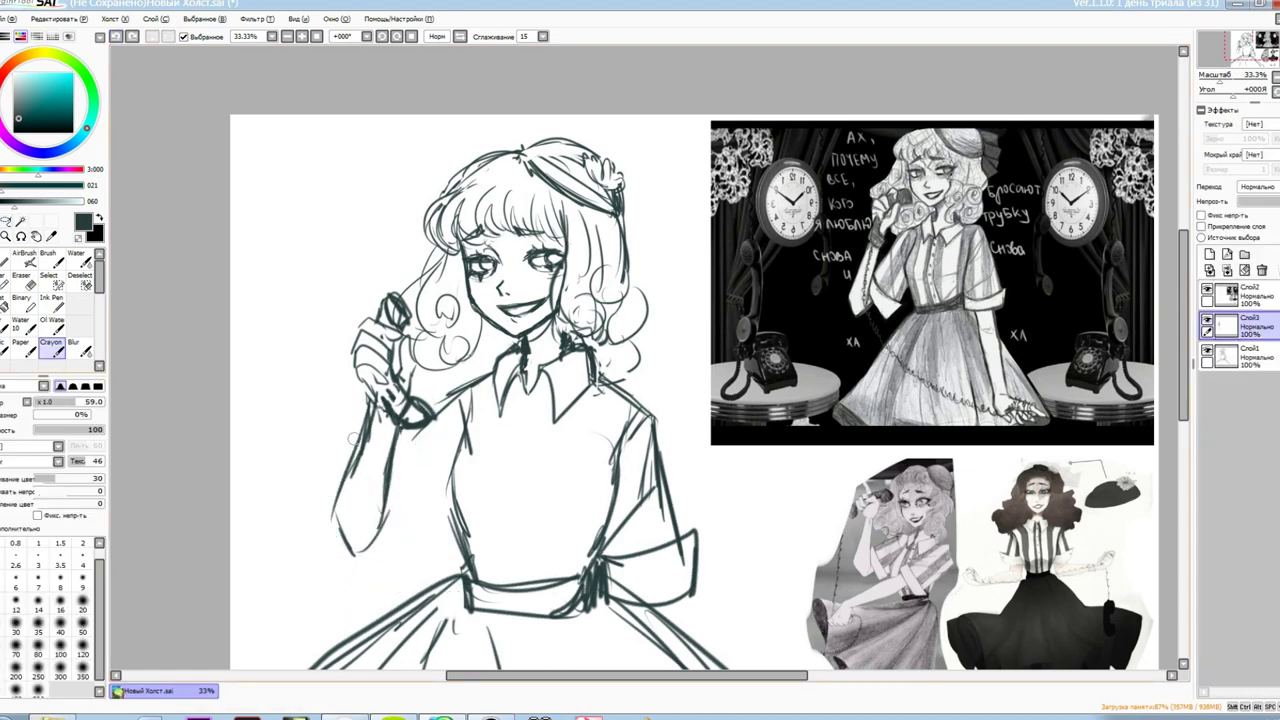
key(ctrl+y)
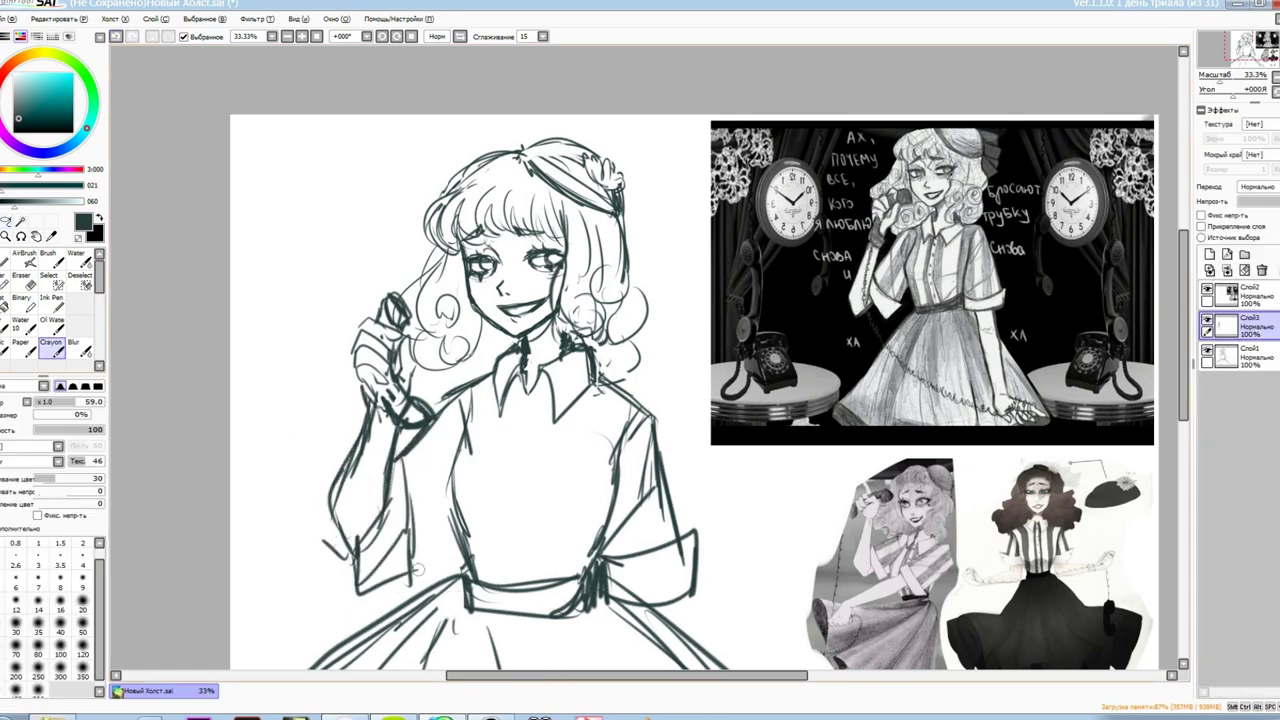
Transform the raised arm to correct its angle and rework the sleeve lines around the elbow
key(e)
key(ctrl+t)
drag(405, 545, 400, 540)
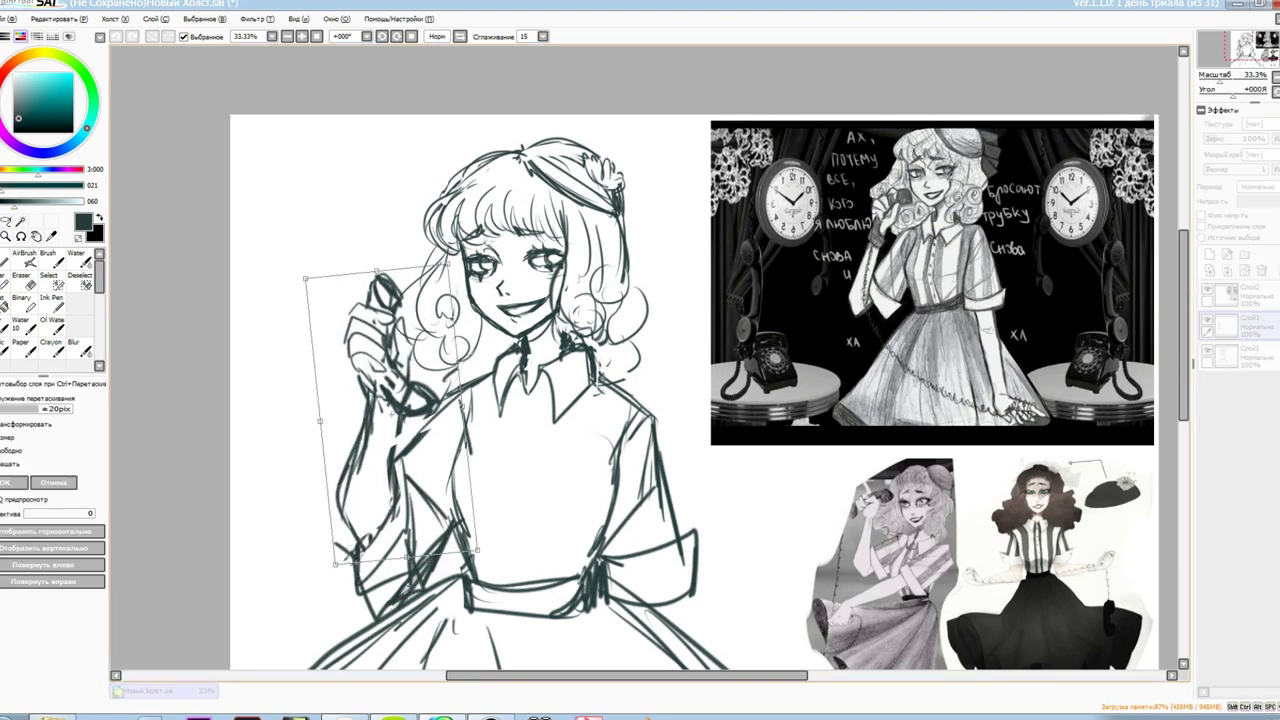
key(Return)
key(ctrl+z)
key(b)
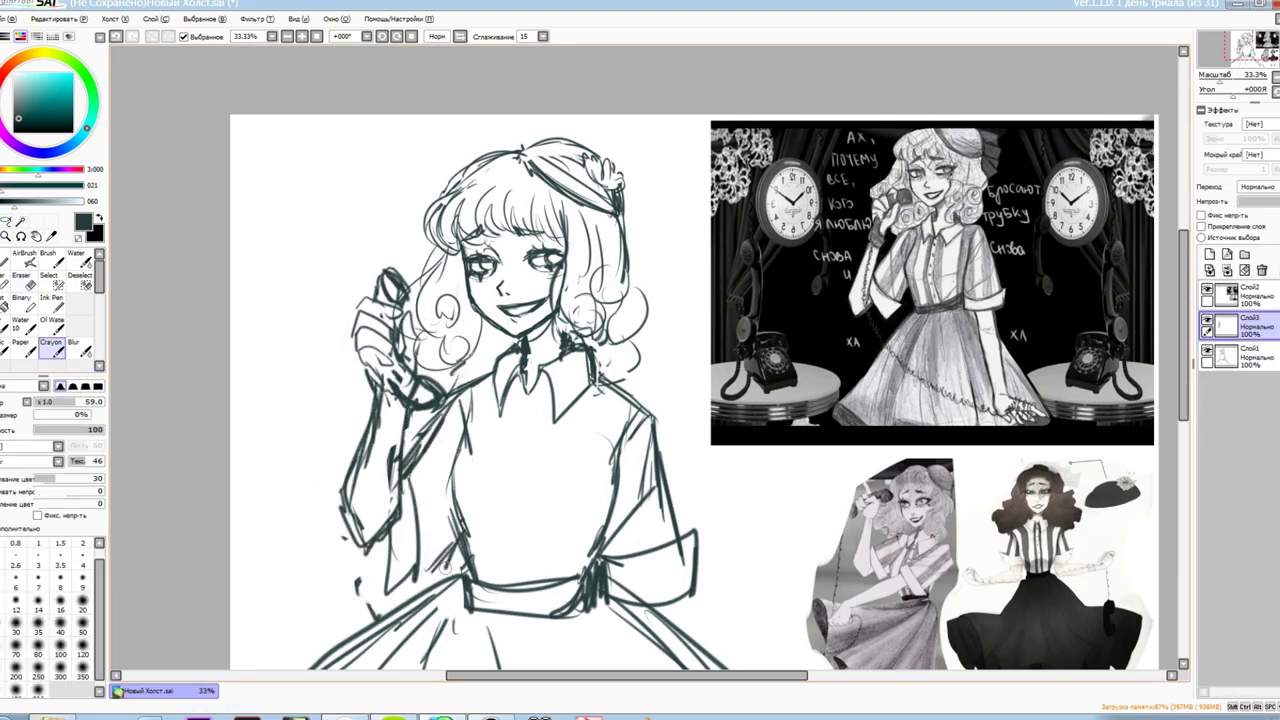
Transform the raised arm so the hand sits farther from the face, and sketch fuller curls around the head
key(ctrl+t)
key(Return)
key(ctrl+t)
key(Return)
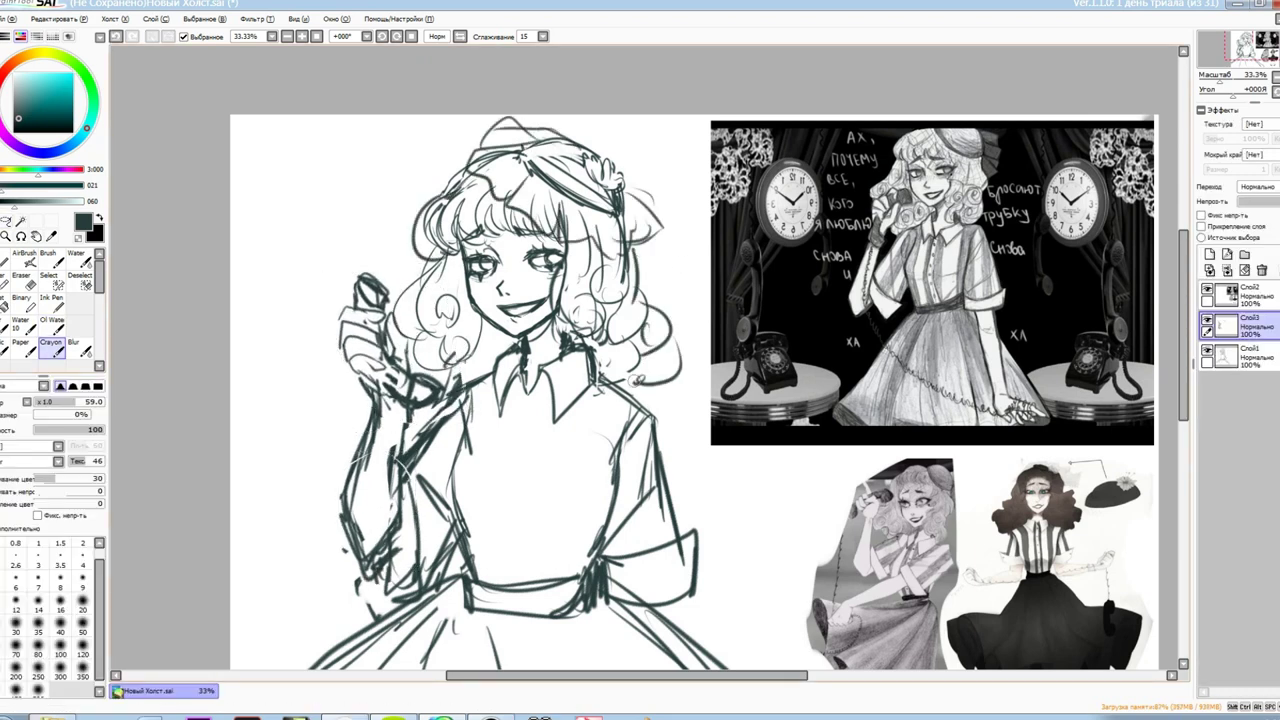
scroll(512, 403, down, 3)
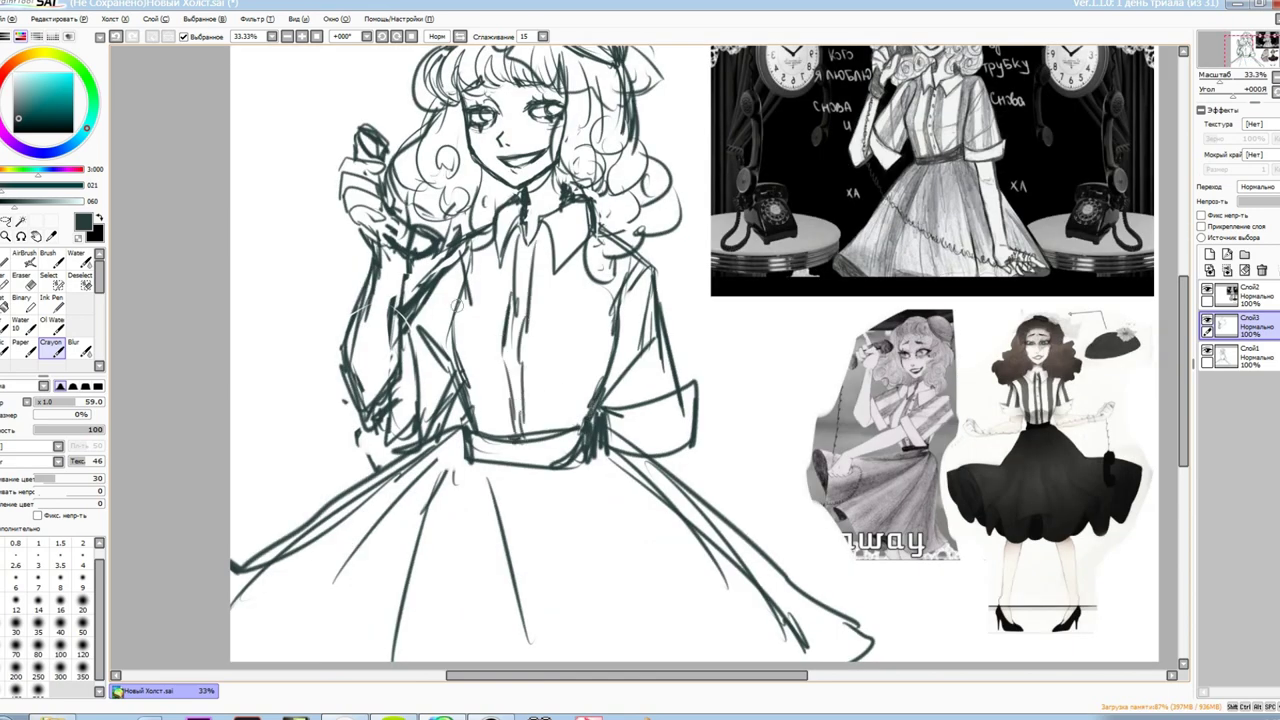
Merge the arm layer down into the figure sketch and scale the whole figure slightly smaller with a transform
scroll(640, 400, down, 2)
key(ctrl+e)
key(ctrl+minus)
key(ctrl+t)
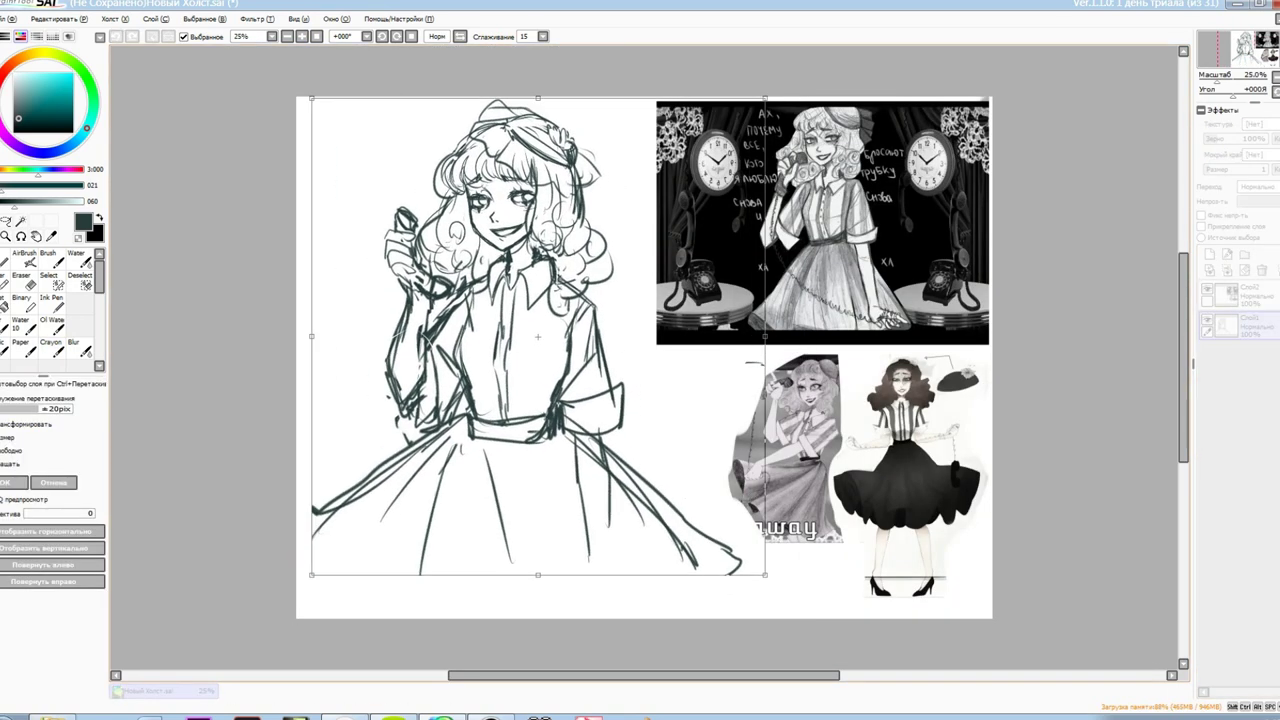
drag(771, 614, 742, 556)
key(Return)
Sketch the lowered forearm and hand emerging from the cuffed sleeve, and adjust the placement with a transform
drag(606, 438, 611, 566)
drag(580, 414, 590, 541)
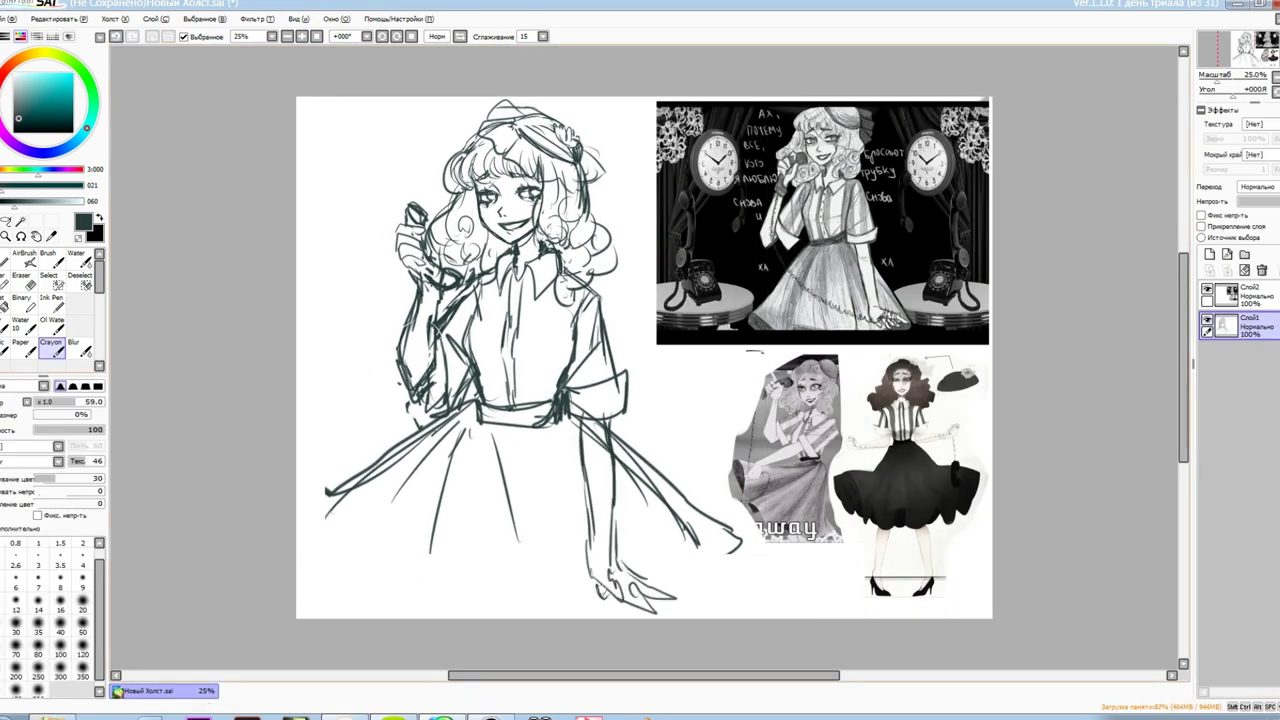
key(ctrl+t)
drag(640, 580, 660, 585)
key(Return)
Redraw the flared skirt with a wider hem and fold lines, and sketch a wavy phone cord running down to the lowered hand
mouse_move(470, 422)
mouse_down()
mouse_move(373, 519)
mouse_move(334, 529)
mouse_move(321, 585)
mouse_up()
key(e)
key(e)
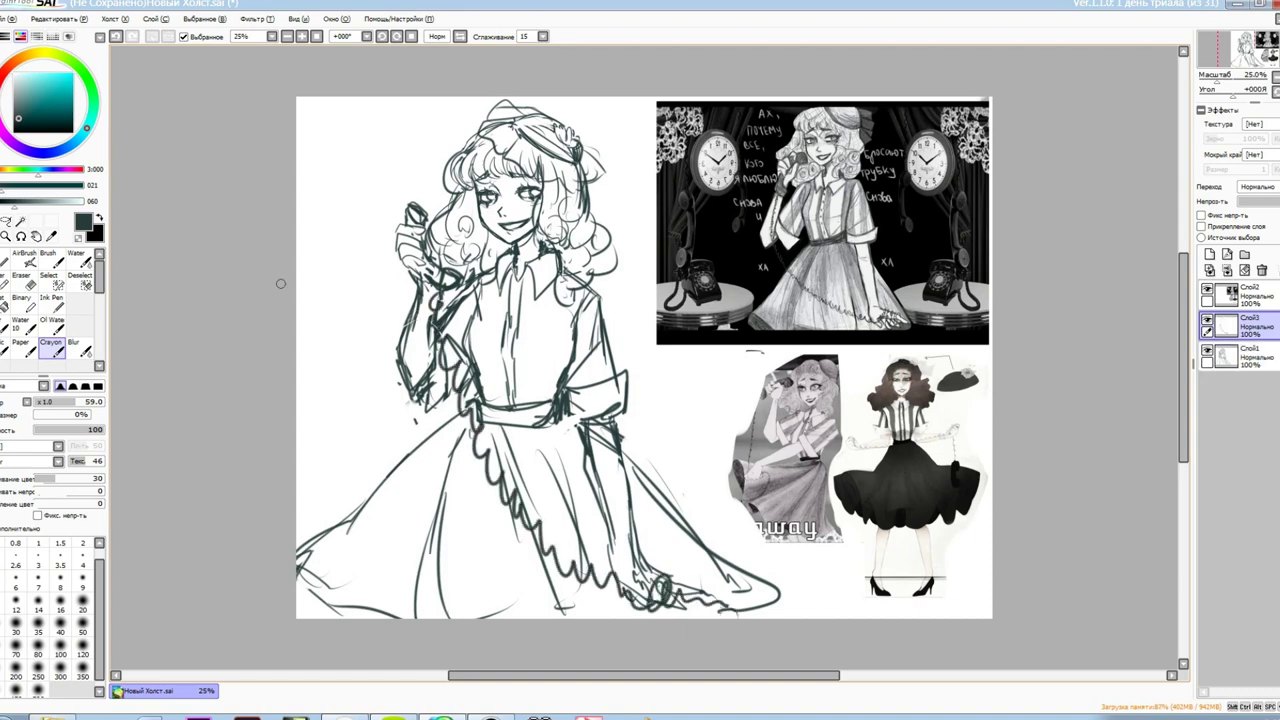
On layer Слой1, clean up the girl's cheek and jaw outline with the eraser and Crayon
click(1240, 356)
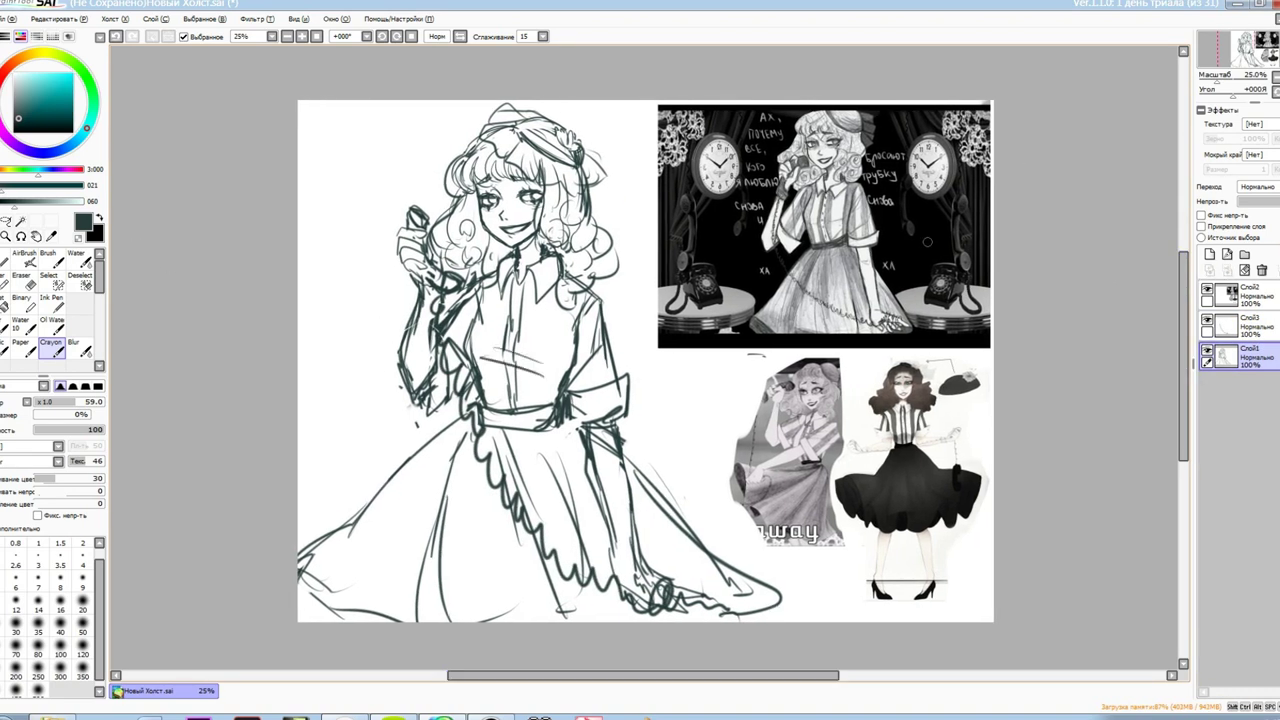
scroll(847, 633, up, 2)
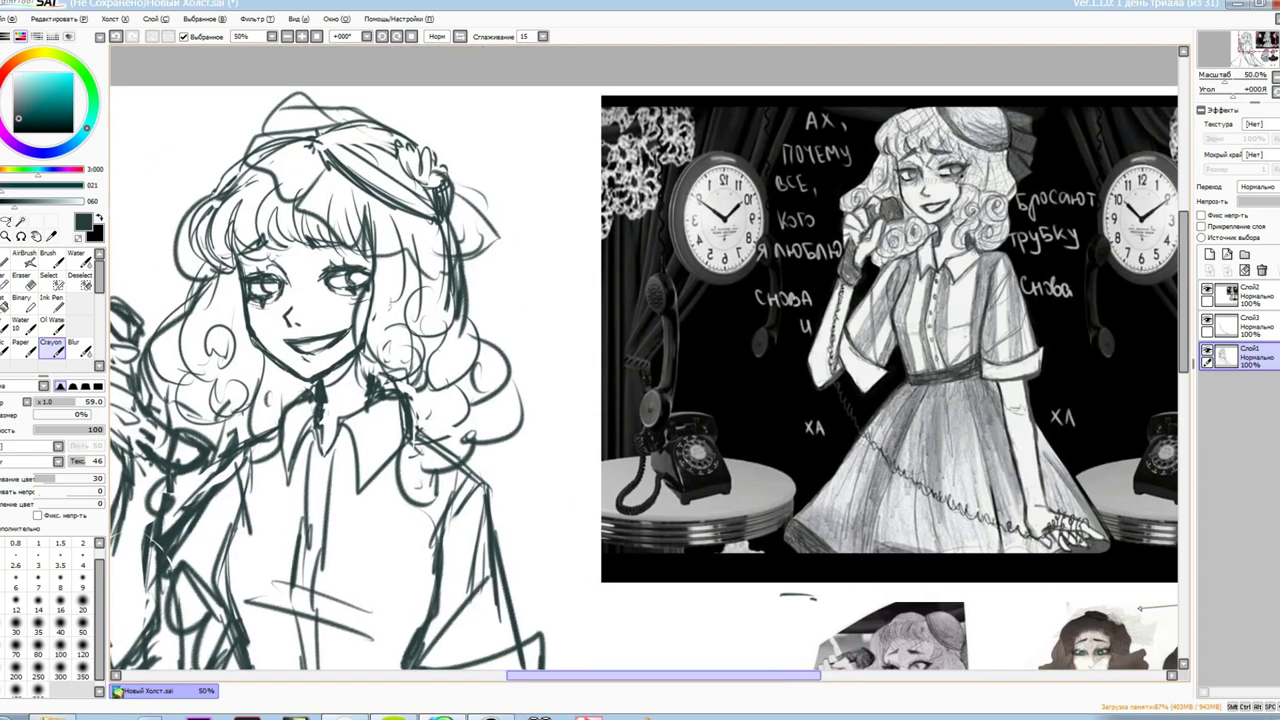
scroll(306, 63, down, 2)
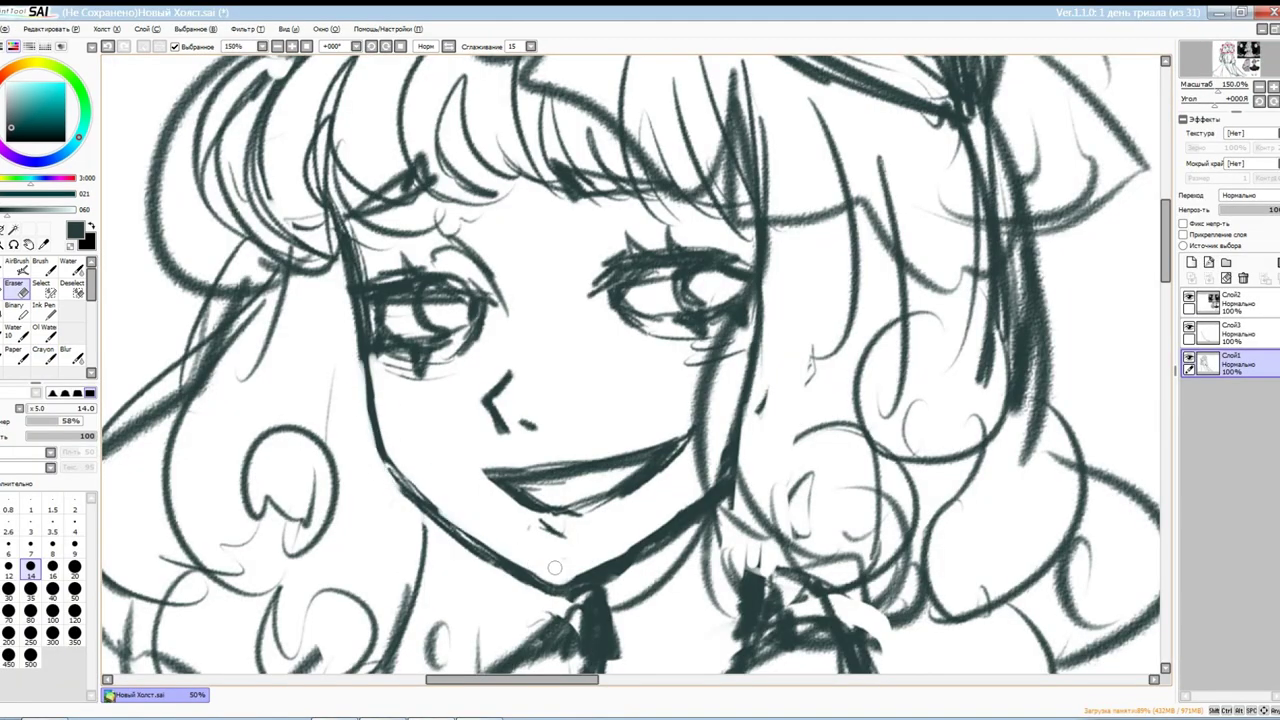
key(c)
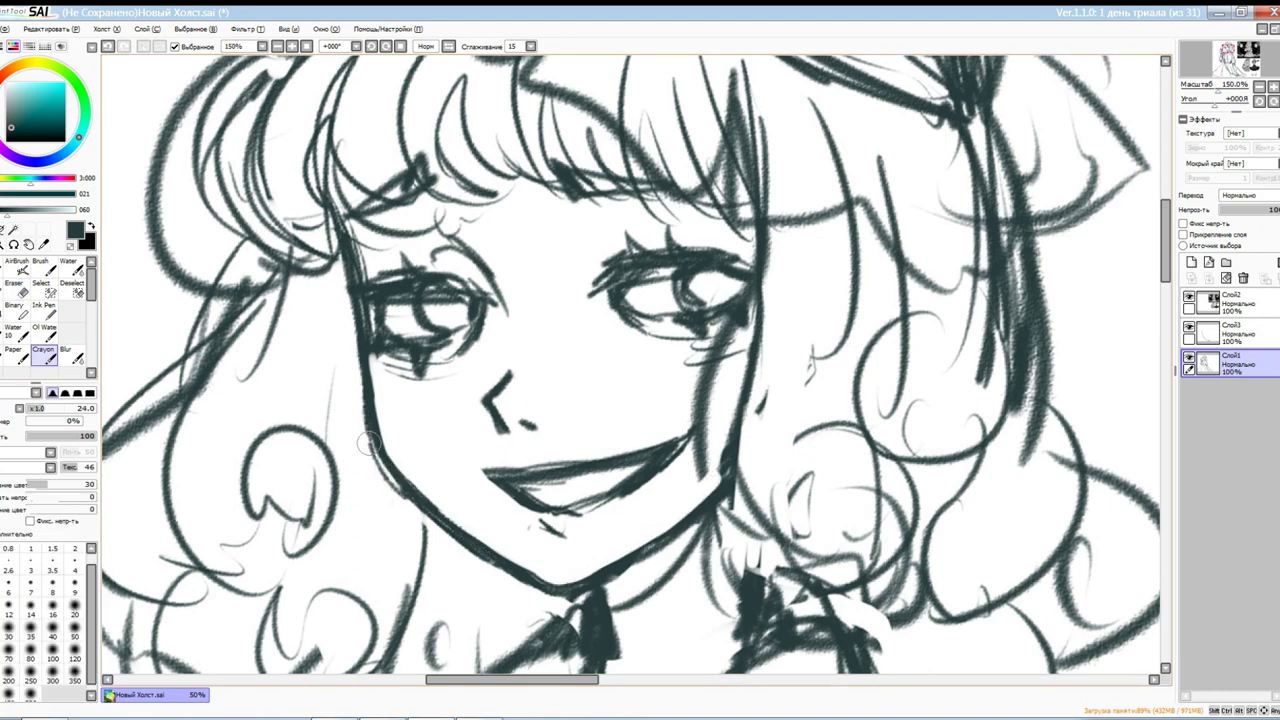
key(e)
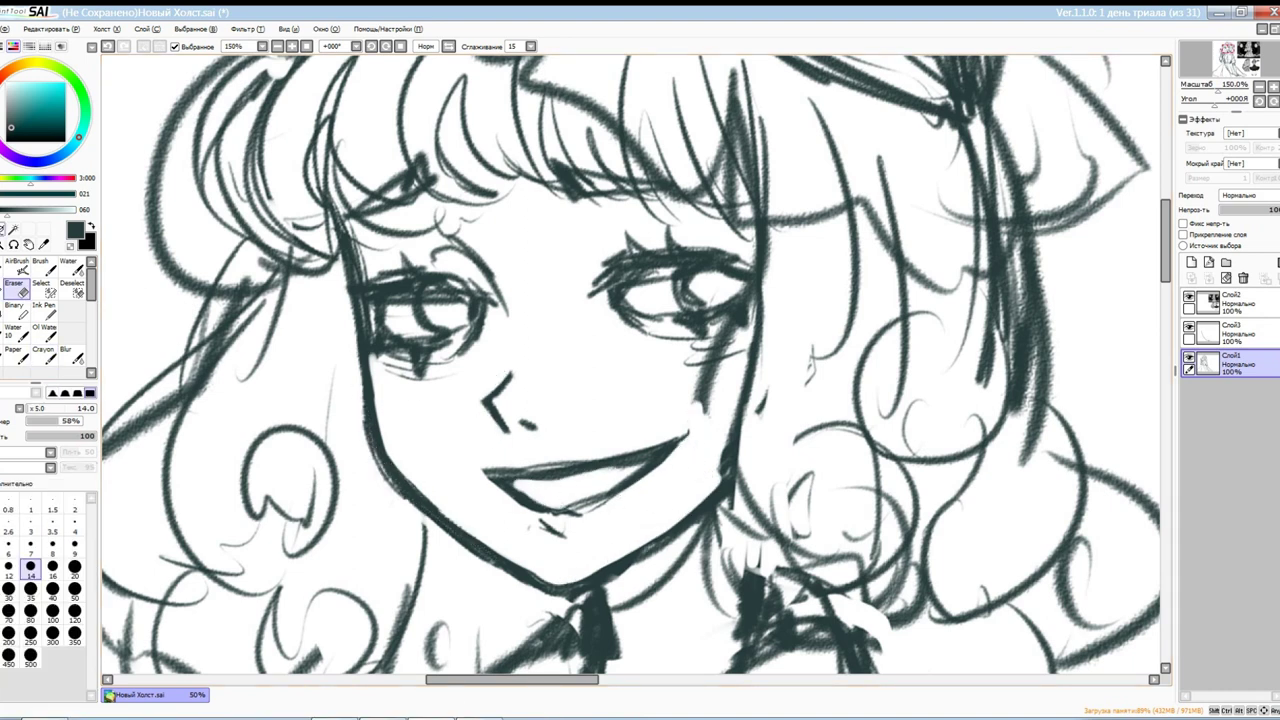
drag(471, 423, 689, 574)
key(c)
scroll(482, 519, up, 1)
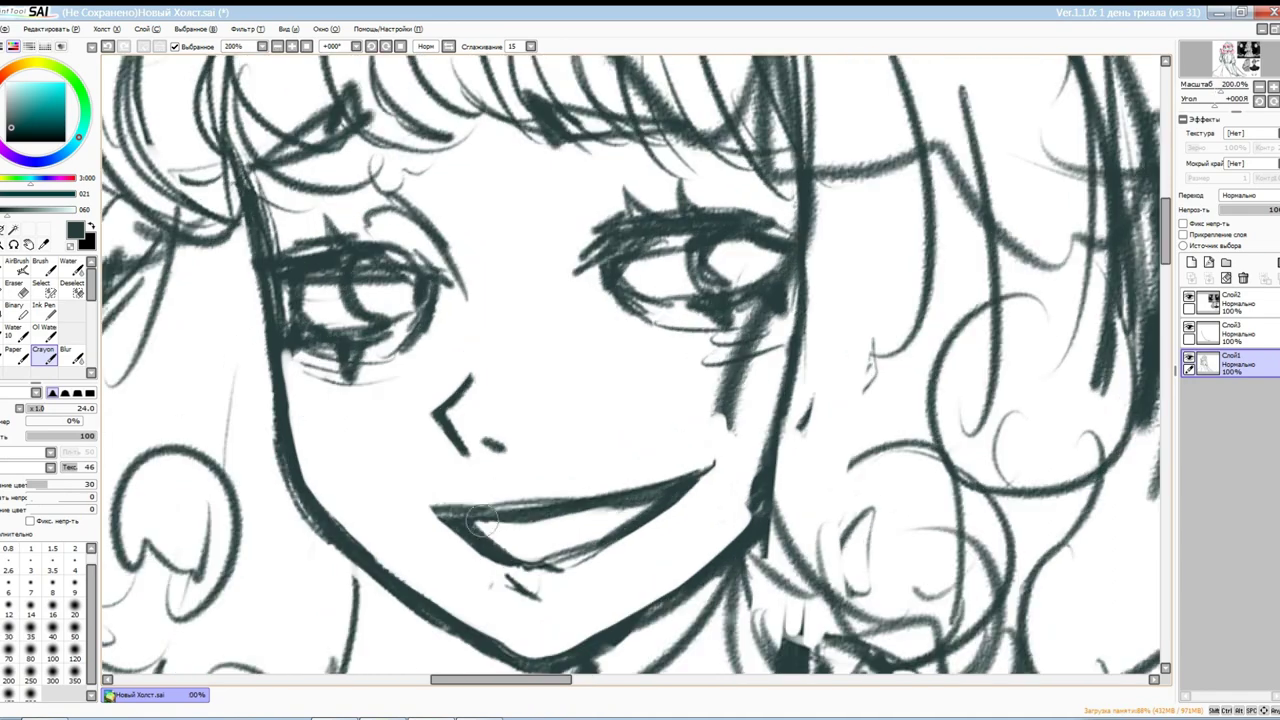
Redraw the smiling mouth with bold lip outlines and a thicker lower lip
key(Delete)
drag(750, 459, 690, 580)
key(Home)
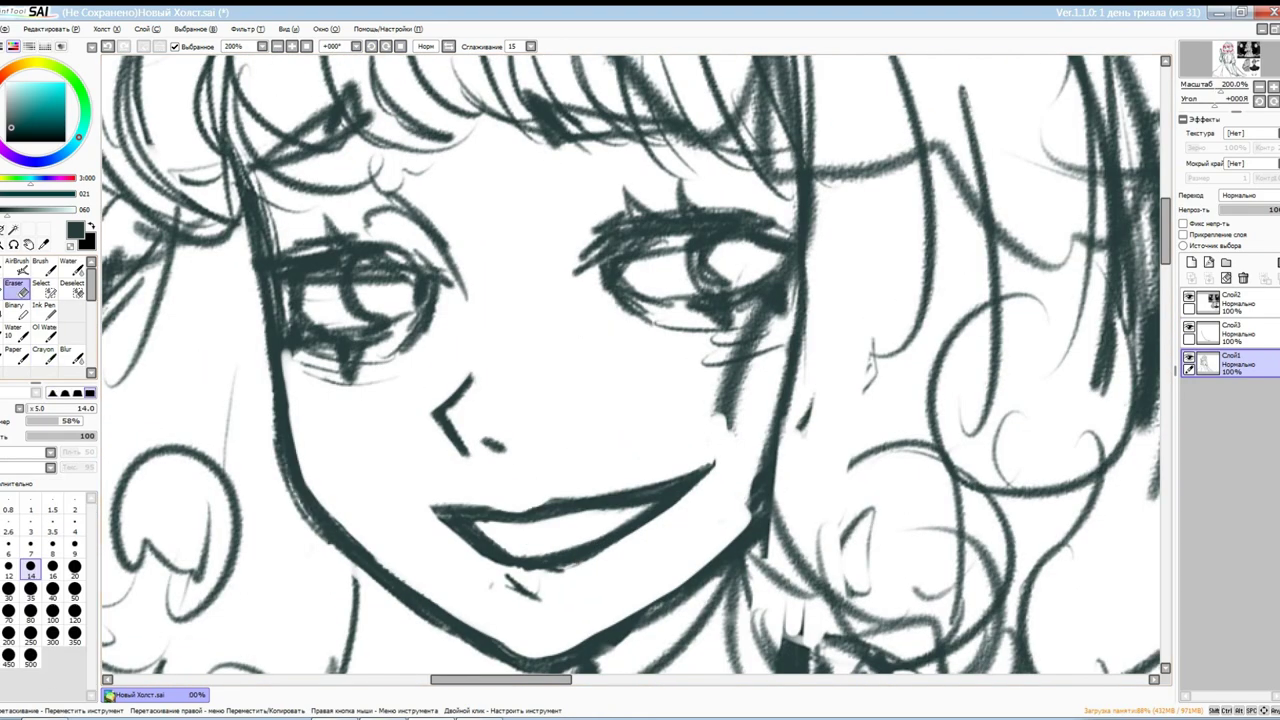
scroll(650, 493, down, 3)
scroll(650, 493, up, 3)
scroll(651, 496, down, 4)
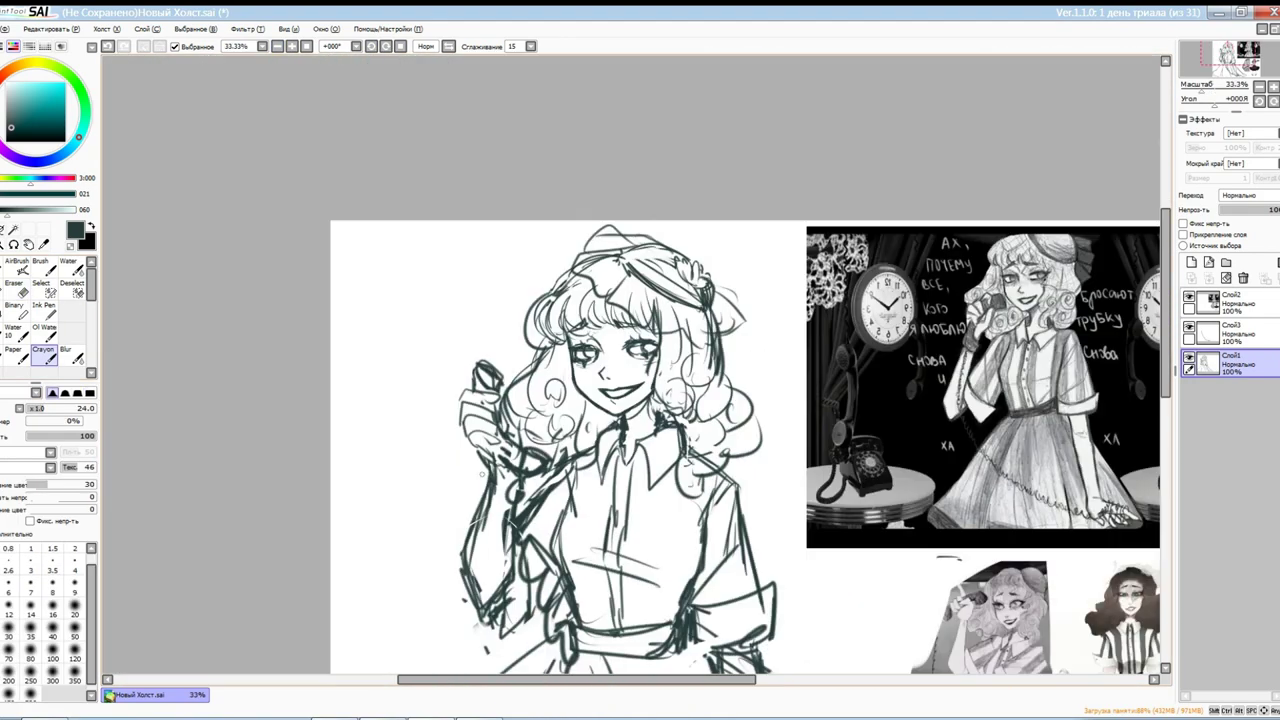
scroll(504, 327, up, 3)
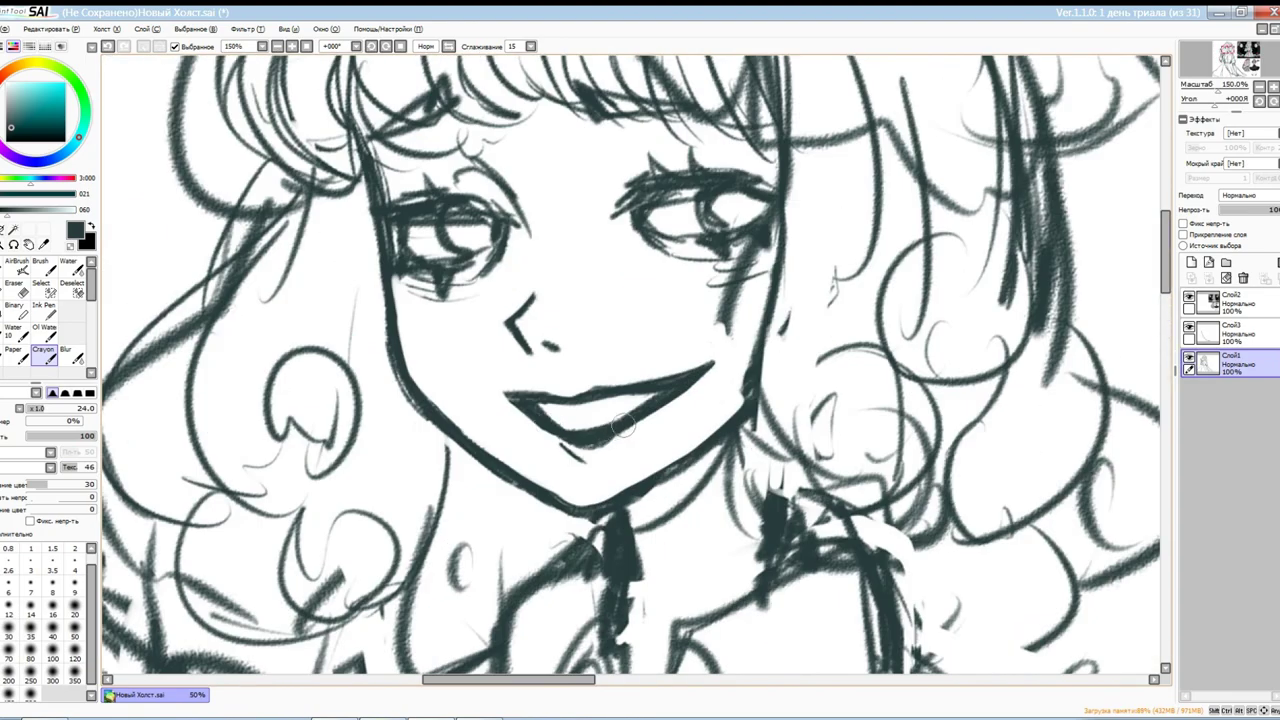
scroll(618, 431, down, 3)
scroll(640, 360, up, 2)
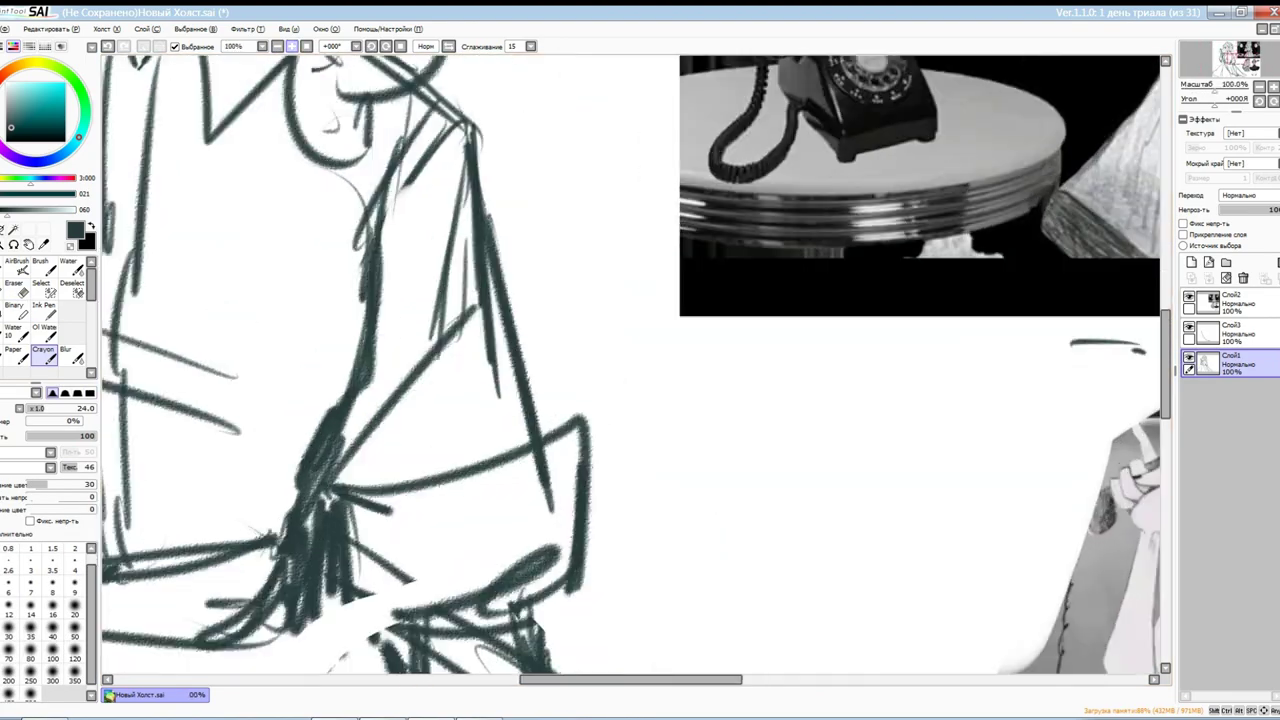
scroll(452, 265, up, 3)
Redraw the eye nearer the raised hand with a heavy dark outline, and replace the far cheek edge with a long hair strand
key(e)
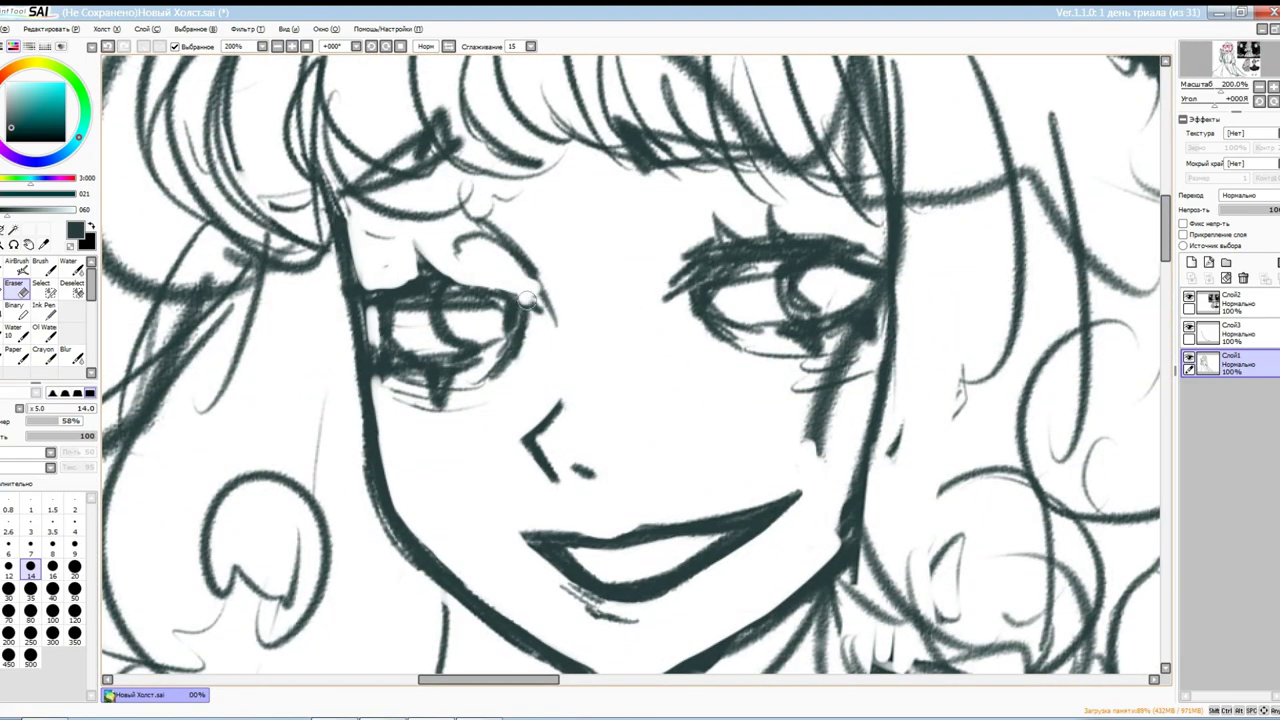
mouse_move(443, 304)
mouse_down()
mouse_move(400, 340)
mouse_move(447, 305)
mouse_up()
key(c)
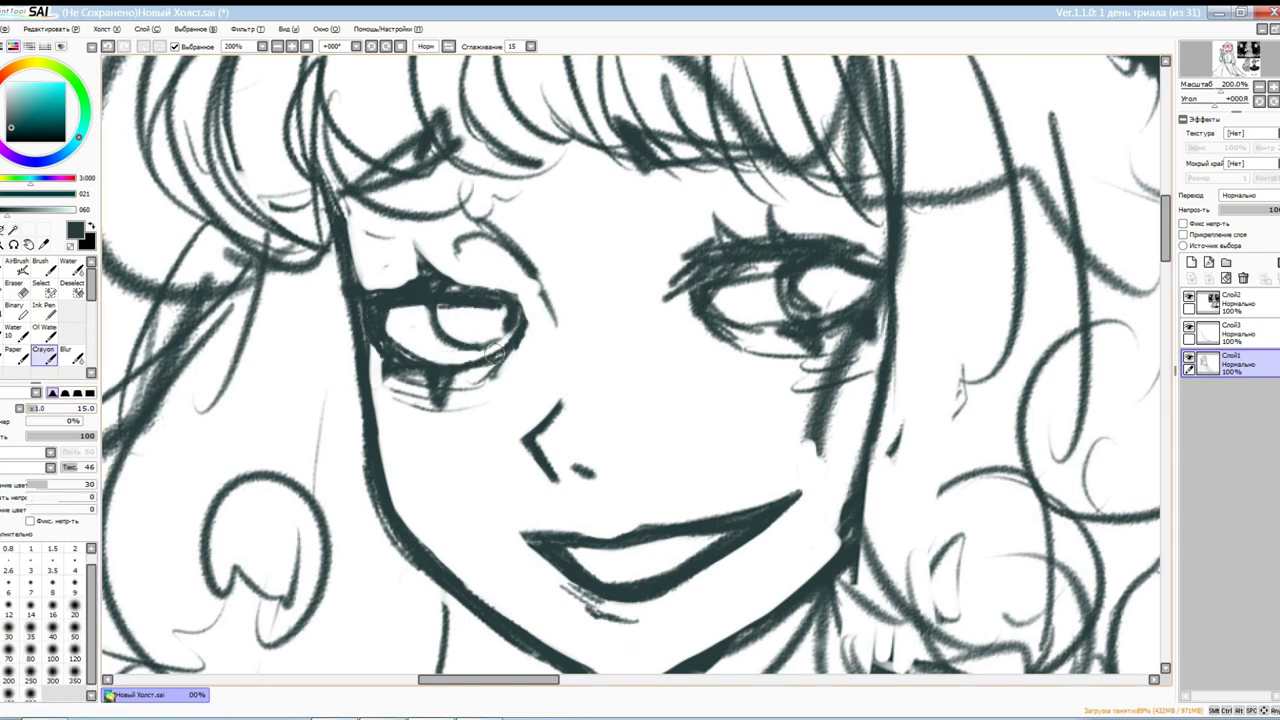
drag(356, 272, 420, 308)
key(e)
mouse_move(840, 245)
mouse_down()
mouse_move(690, 290)
mouse_move(820, 300)
mouse_move(860, 330)
mouse_up()
mouse_move(900, 220)
mouse_down()
mouse_move(860, 600)
mouse_move(838, 590)
mouse_up()
key(c)
key(e)
drag(500, 315, 445, 300)
key(c)
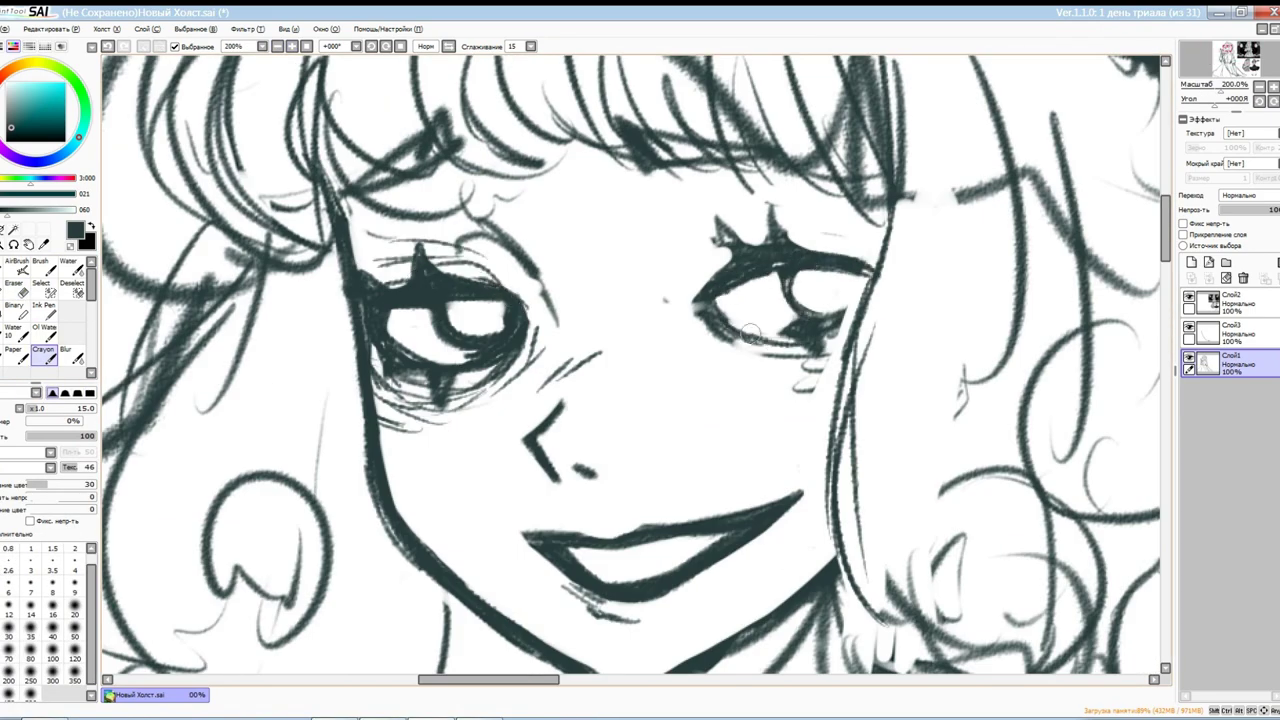
Redraw the other eye with a thick lash line, a clean iris and an eyelid crease
key(e)
drag(712, 238, 795, 218)
key(c)
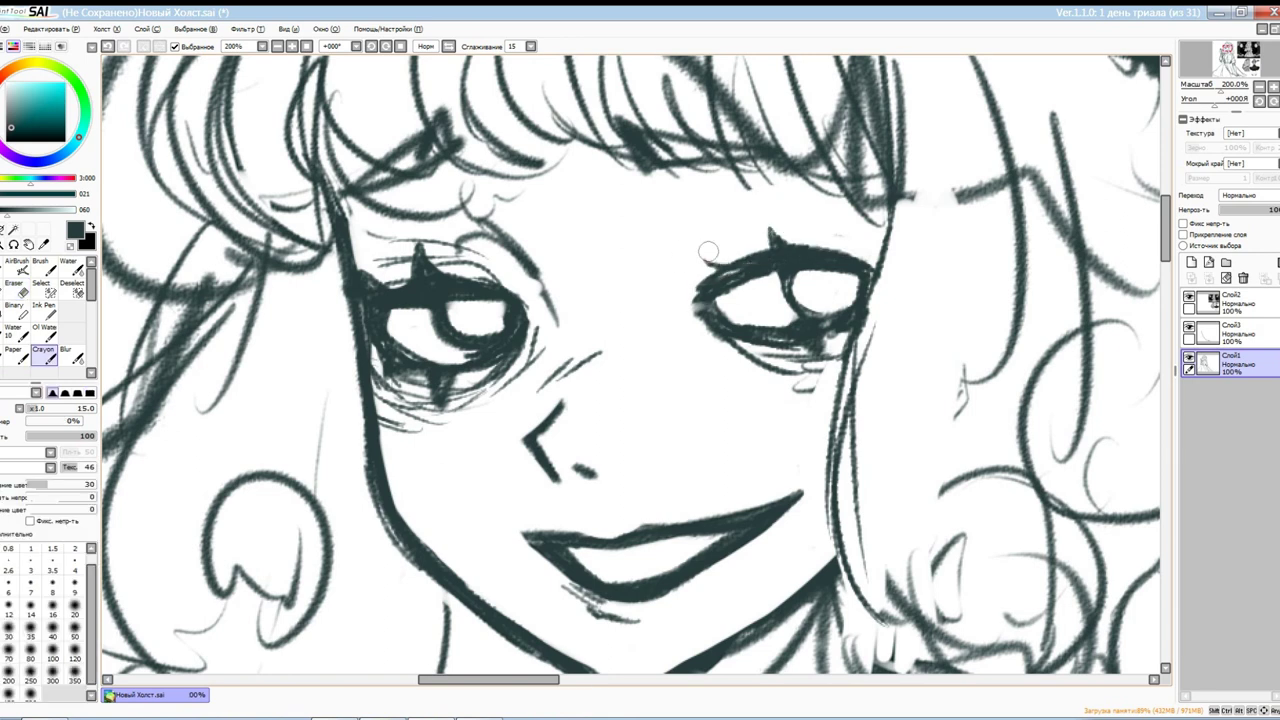
mouse_move(827, 265)
mouse_down()
mouse_move(872, 310)
mouse_move(860, 370)
mouse_up()
key(e)
key(c)
key(e)
drag(740, 300, 800, 335)
key(c)
drag(750, 335, 779, 333)
drag(730, 250, 840, 215)
Erase the stray lid lines around the eyes and refine the shading strokes beneath them
key(e)
mouse_move(460, 300)
mouse_down()
mouse_move(560, 205)
mouse_move(540, 240)
mouse_up()
key(c)
click(233, 46)
click(235, 193)
scroll(765, 298, down, 3)
scroll(470, 300, up, 3)
mouse_move(600, 350)
mouse_down()
mouse_move(690, 350)
mouse_move(790, 380)
mouse_up()
Erase the old bangs and redraw worried eyebrows with lighter curved bang strands over the forehead
key(e)
mouse_move(380, 300)
mouse_down()
mouse_move(460, 190)
mouse_move(540, 240)
mouse_move(566, 177)
mouse_move(760, 190)
mouse_up()
key(c)
scroll(420, 147, up, 2)
drag(300, 170, 330, 300)
drag(470, 230, 540, 300)
drag(590, 160, 700, 280)
drag(620, 230, 625, 308)
drag(615, 288, 625, 308)
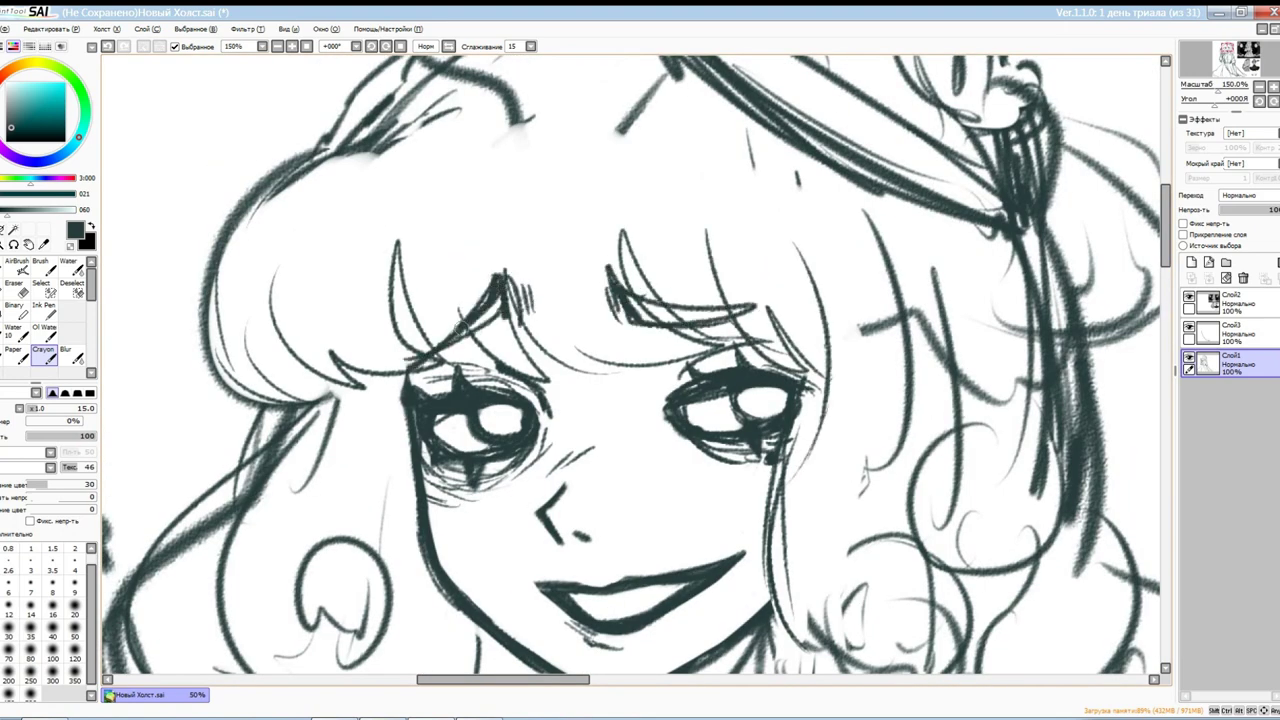
Erase the rough hair outline beside the bangs on the raised-hand side and redraw it with a thinner contour
scroll(630, 365, down, 3)
scroll(630, 365, up, 3)
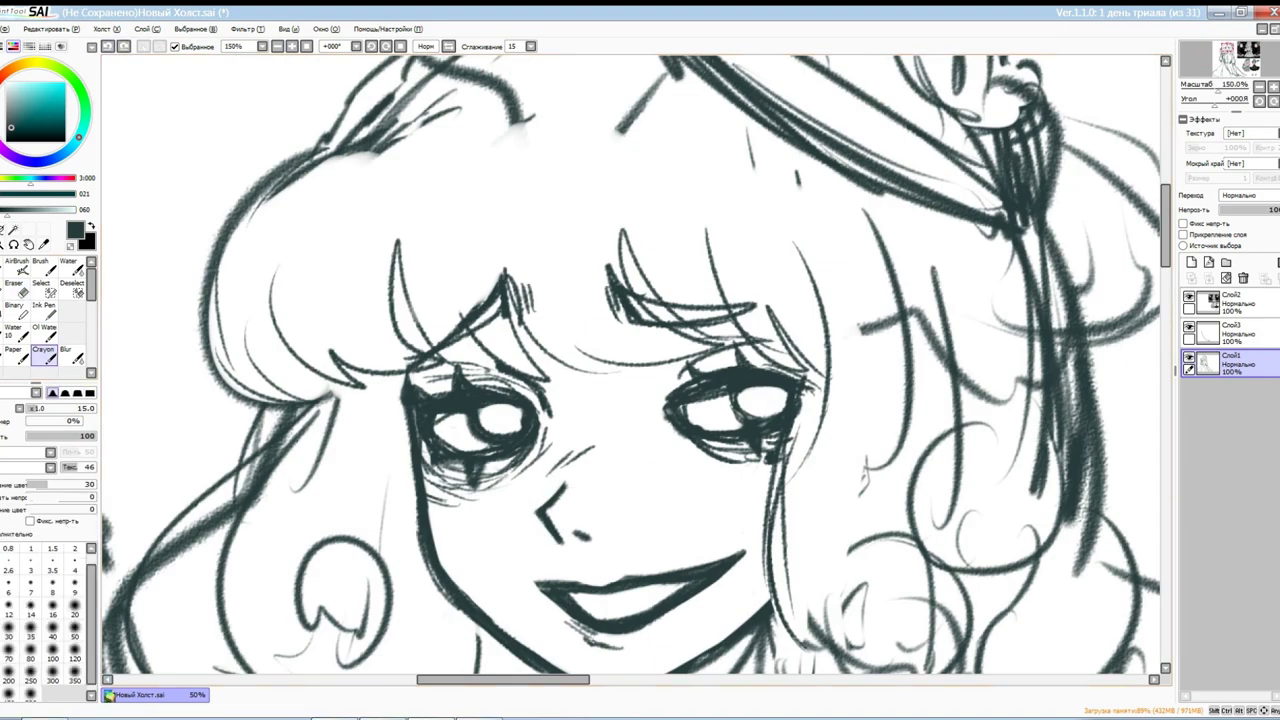
scroll(615, 370, down, 2)
key(e)
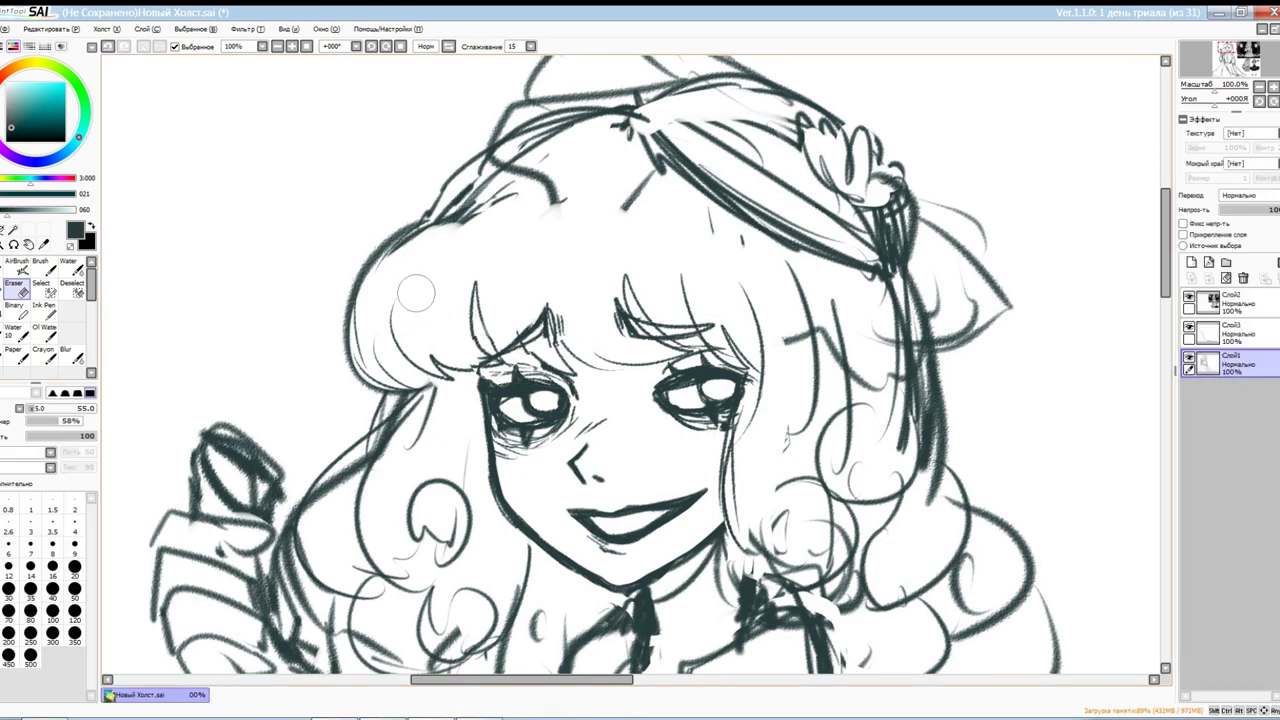
key(c)
key(e)
mouse_move(425, 225)
mouse_down()
mouse_move(366, 357)
mouse_move(420, 405)
mouse_up()
key(c)
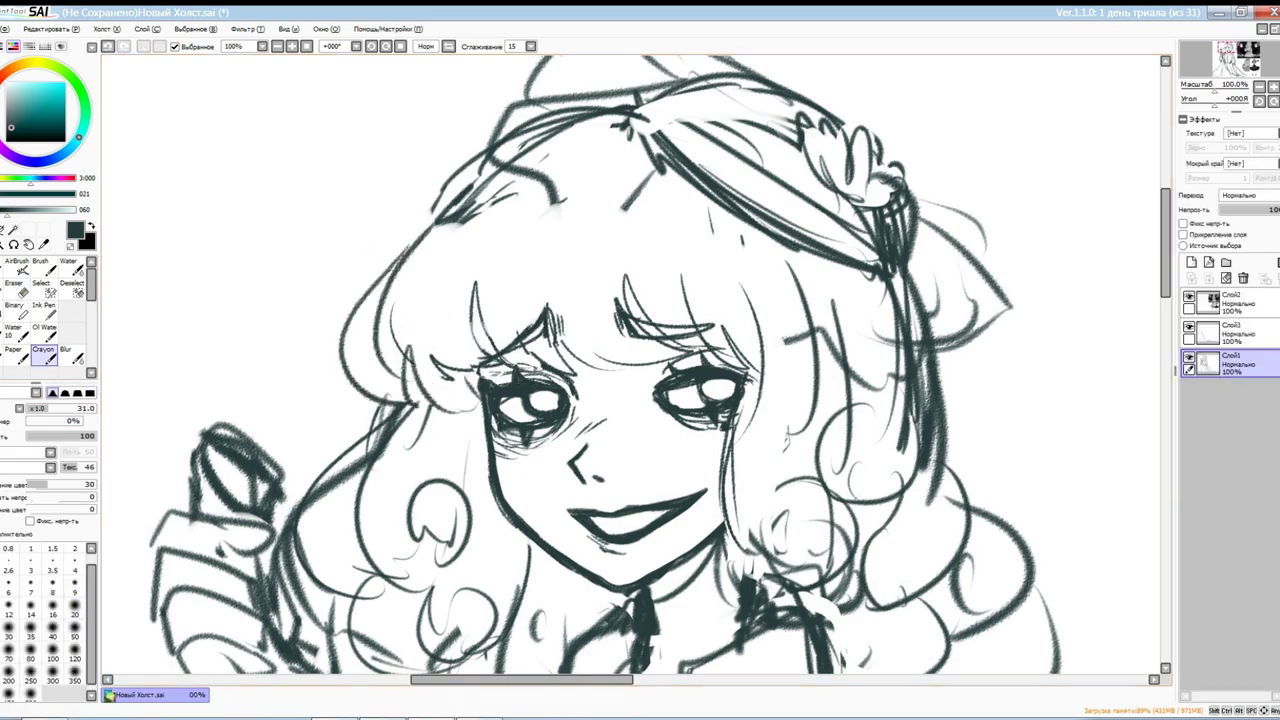
Reshape the hair silhouette from the beret down to the temple on the raised-hand side
scroll(425, 323, down, 4)
scroll(425, 323, up, 2)
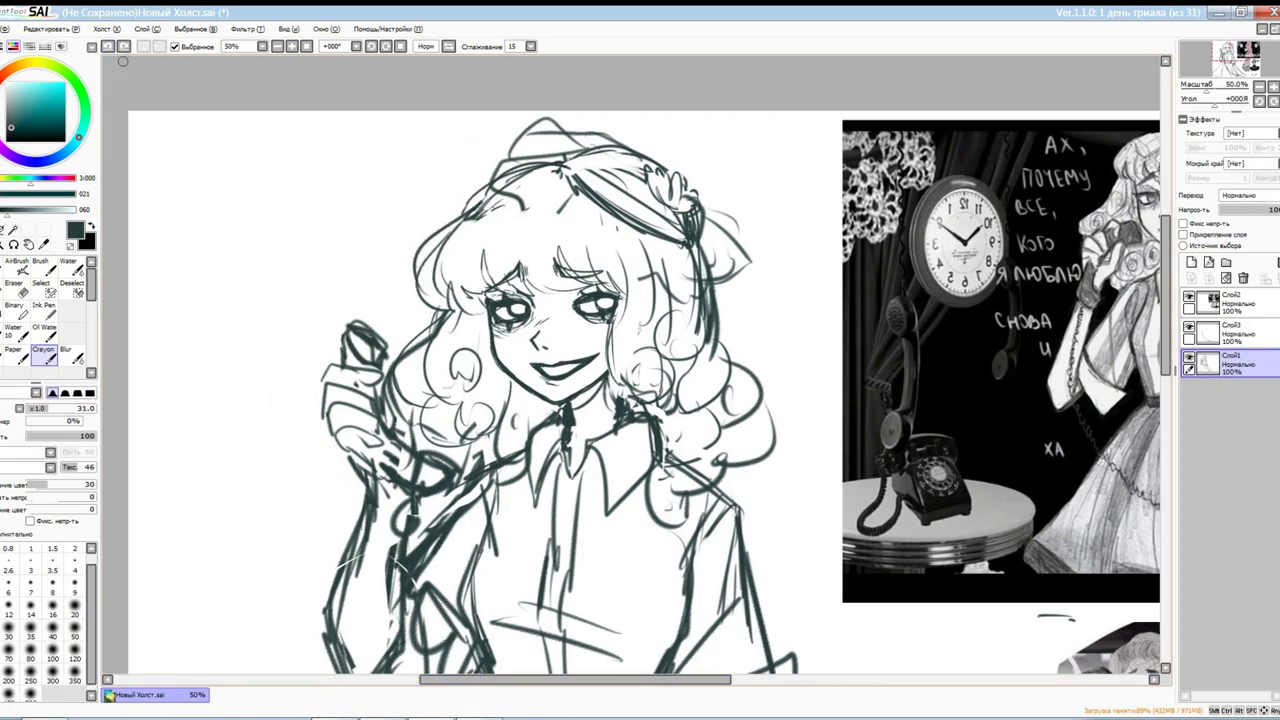
key(e)
drag(440, 228, 418, 308)
key(c)
drag(432, 176, 516, 234)
drag(452, 204, 412, 292)
scroll(444, 300, down, 2)
key(e)
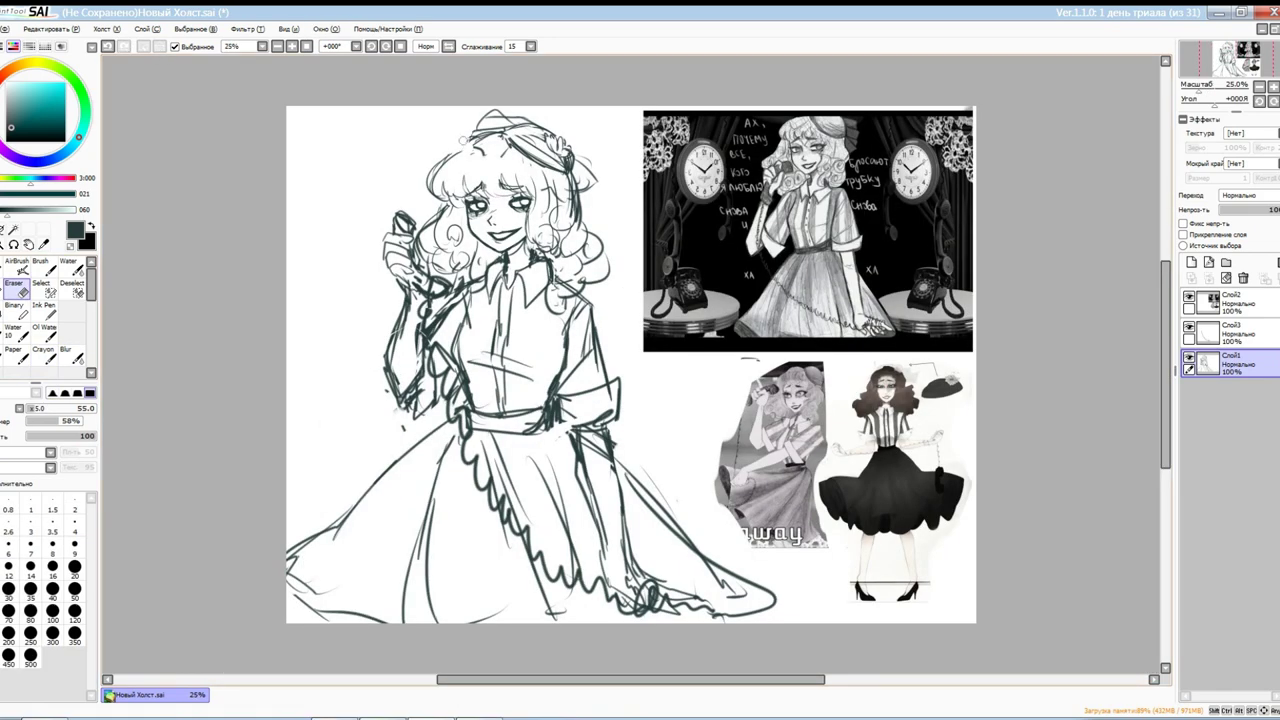
Erase the leftover crown lines and redraw the top of the hair under the beret with longer bang strands
scroll(500, 380, up, 2)
drag(450, 200, 450, 600)
drag(490, 180, 370, 275)
drag(400, 200, 256, 400)
key(c)
key(e)
key(c)
mouse_move(565, 165)
mouse_down()
mouse_move(370, 227)
mouse_move(557, 129)
mouse_up()
Adjust the beret's placement on the head with a transform
scroll(340, 310, down, 2)
scroll(480, 180, up, 1)
key(ctrl+t)
scroll(509, 148, down, 1)
key(Return)
scroll(480, 150, up, 2)
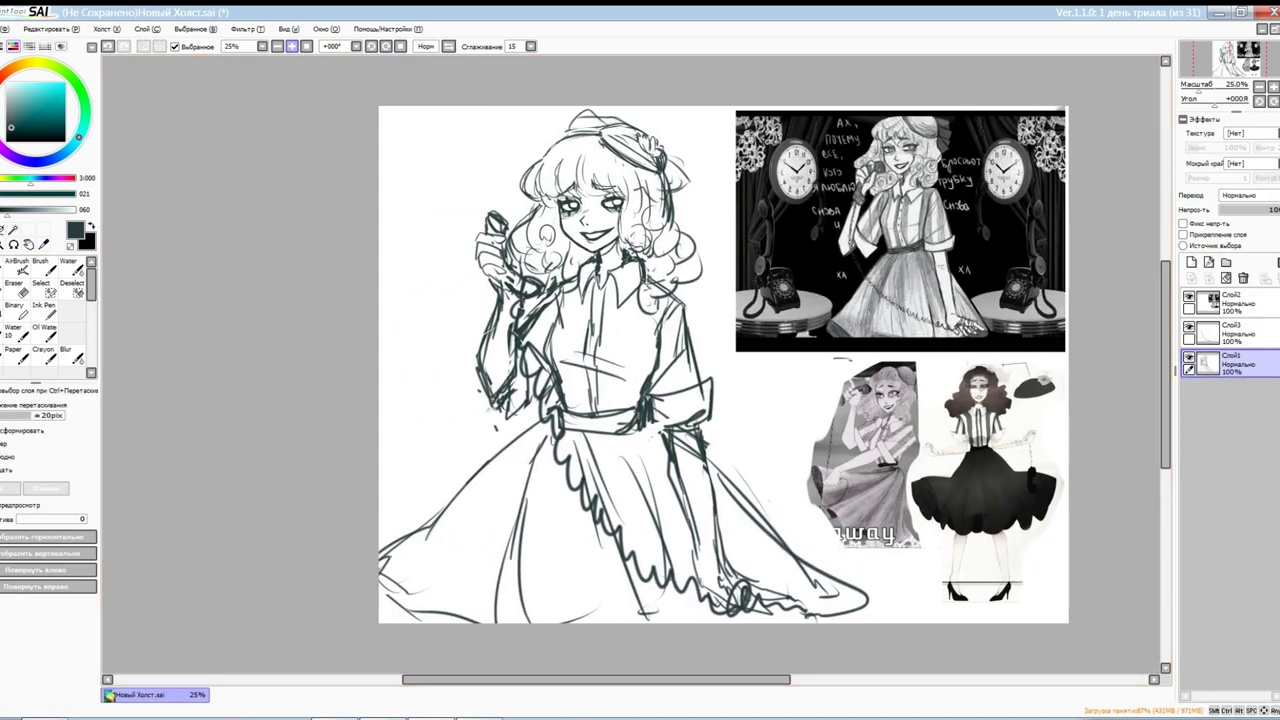
drag(568, 363, 632, 363)
Erase the rough beret lines and old flower, and redraw the beret with a curved brim band and a rounded crown
key(e)
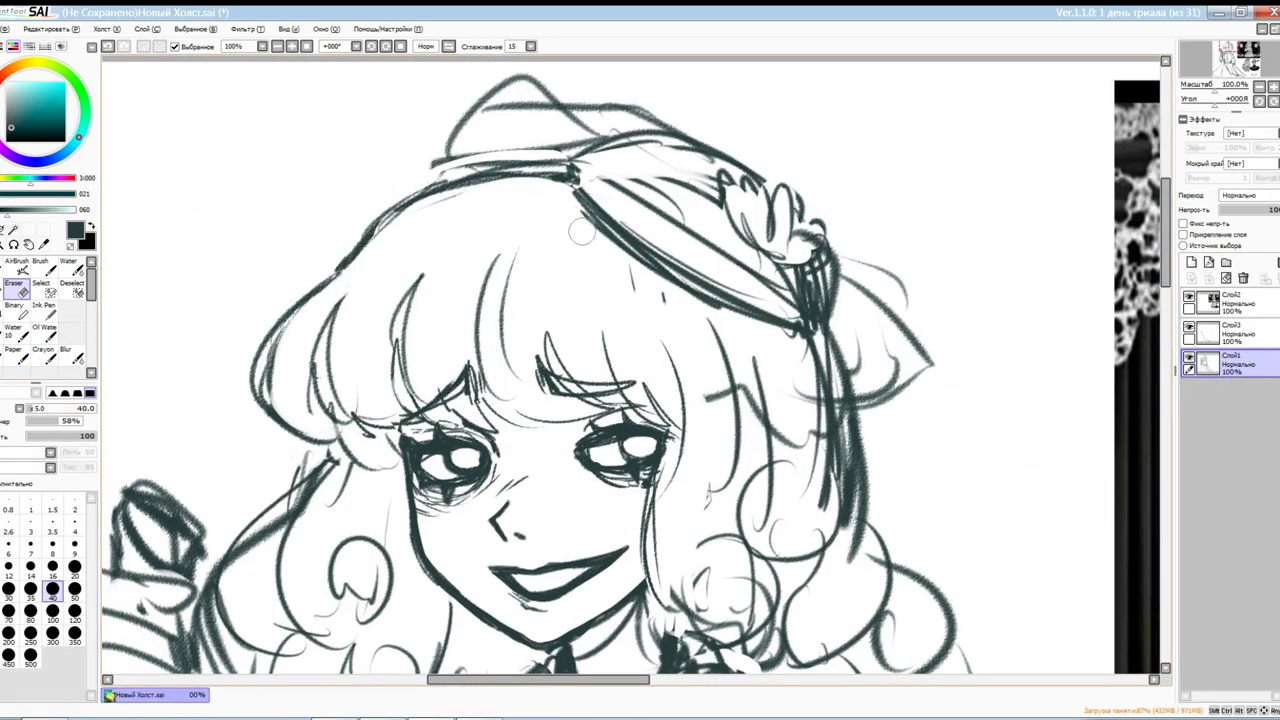
drag(566, 216, 790, 320)
mouse_move(570, 150)
mouse_down()
mouse_move(823, 234)
mouse_move(820, 328)
mouse_up()
key(c)
mouse_move(575, 185)
mouse_down()
mouse_move(820, 330)
mouse_move(630, 250)
mouse_up()
key(e)
mouse_move(600, 150)
mouse_down()
mouse_move(810, 190)
mouse_move(806, 205)
mouse_up()
key(c)
key(e)
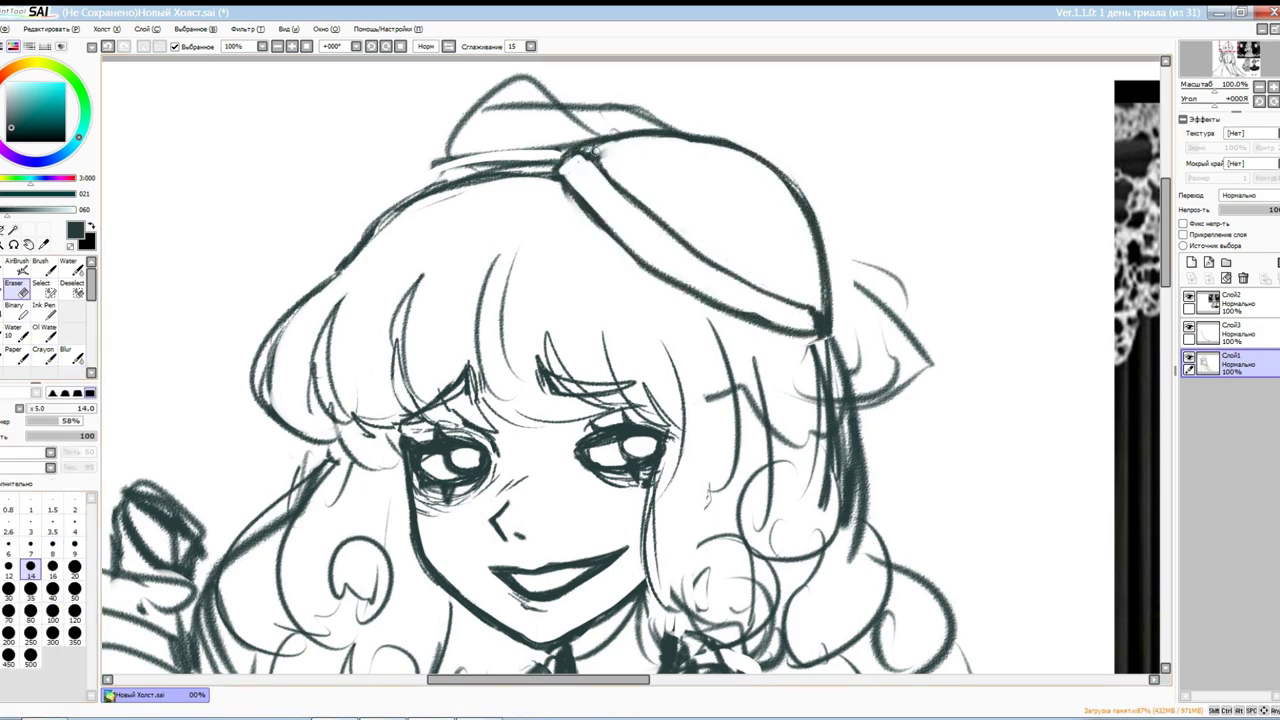
Draw a flower decoration on the side of the beret and tilt it into place with a transform
key(c)
mouse_move(592, 176)
mouse_down()
mouse_move(100, 180)
mouse_move(630, 259)
mouse_up()
drag(630, 259, 643, 191)
mouse_move(600, 600)
mouse_down()
mouse_move(700, 150)
mouse_move(820, 600)
mouse_up()
drag(800, 260, 880, 320)
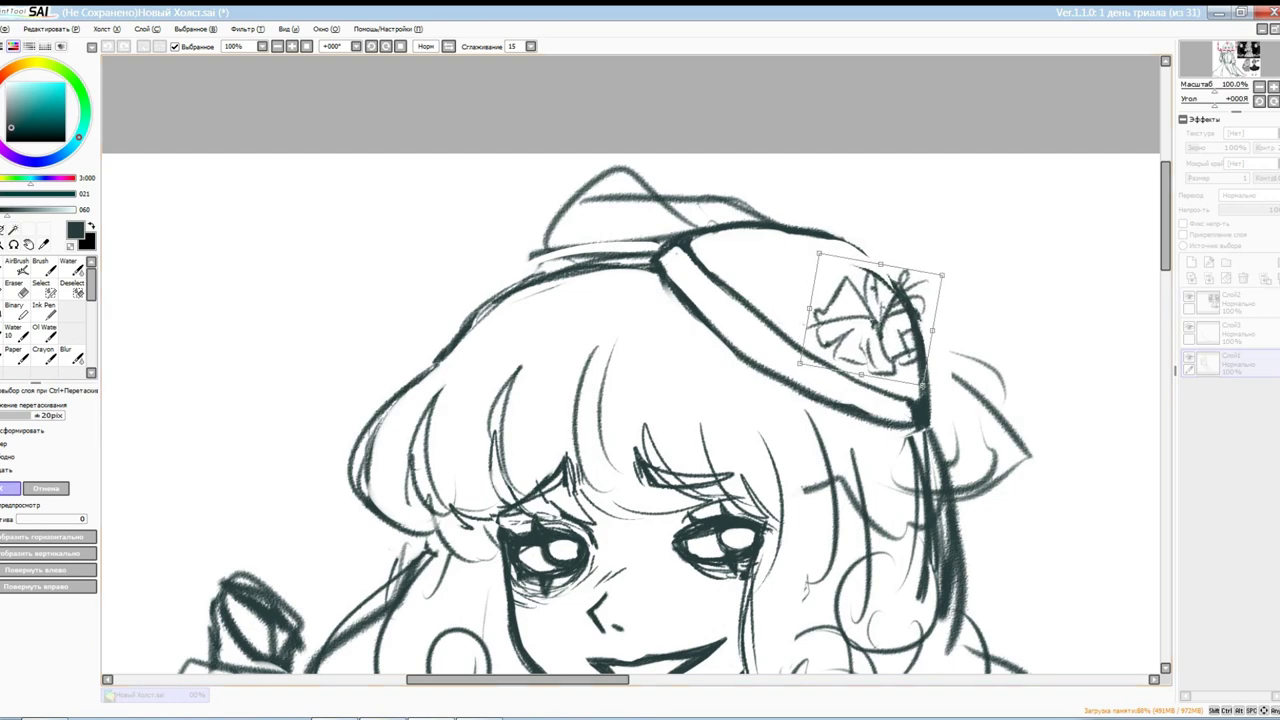
key(ctrl+d)
Clean up the beret's outline around the flower decoration
key(c)
drag(700, 150, 520, 82)
key(e)
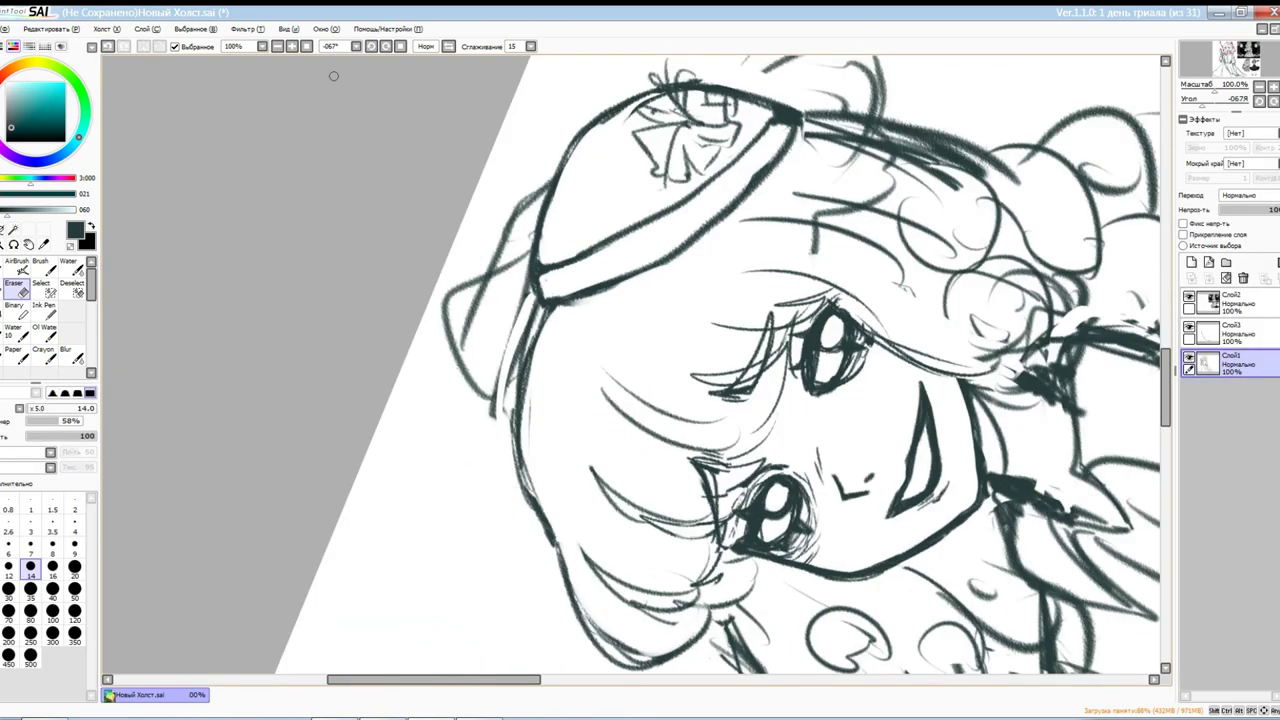
key(End)
key(Home)
Select the lowered arm with the adjoining side of the skirt and adjust its angle with a transform
click(40, 283)
mouse_move(530, 444)
mouse_down()
mouse_move(560, 510)
mouse_move(420, 600)
mouse_up()
key(ctrl+t)
drag(510, 520, 531, 533)
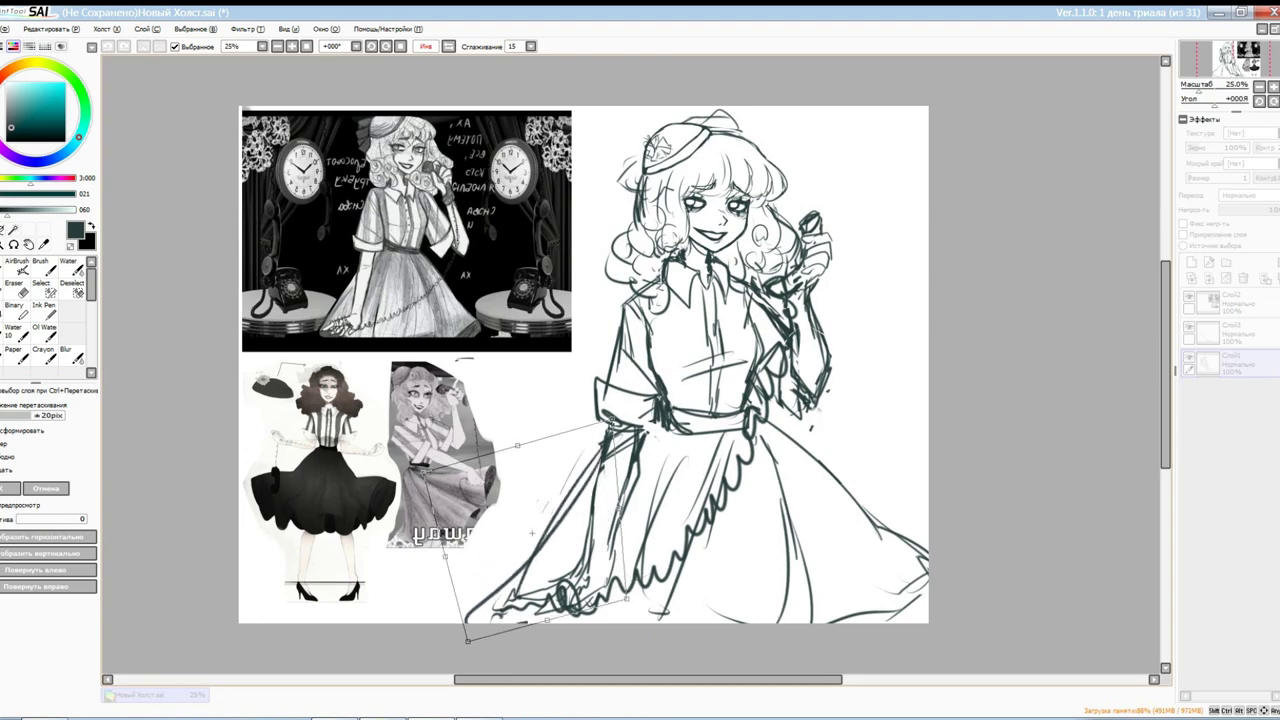
key(Return)
key(Home)
Redraw the neck opening and the collar flap nearer the raised hand, and reposition that flap with a transform
scroll(637, 365, up, 3)
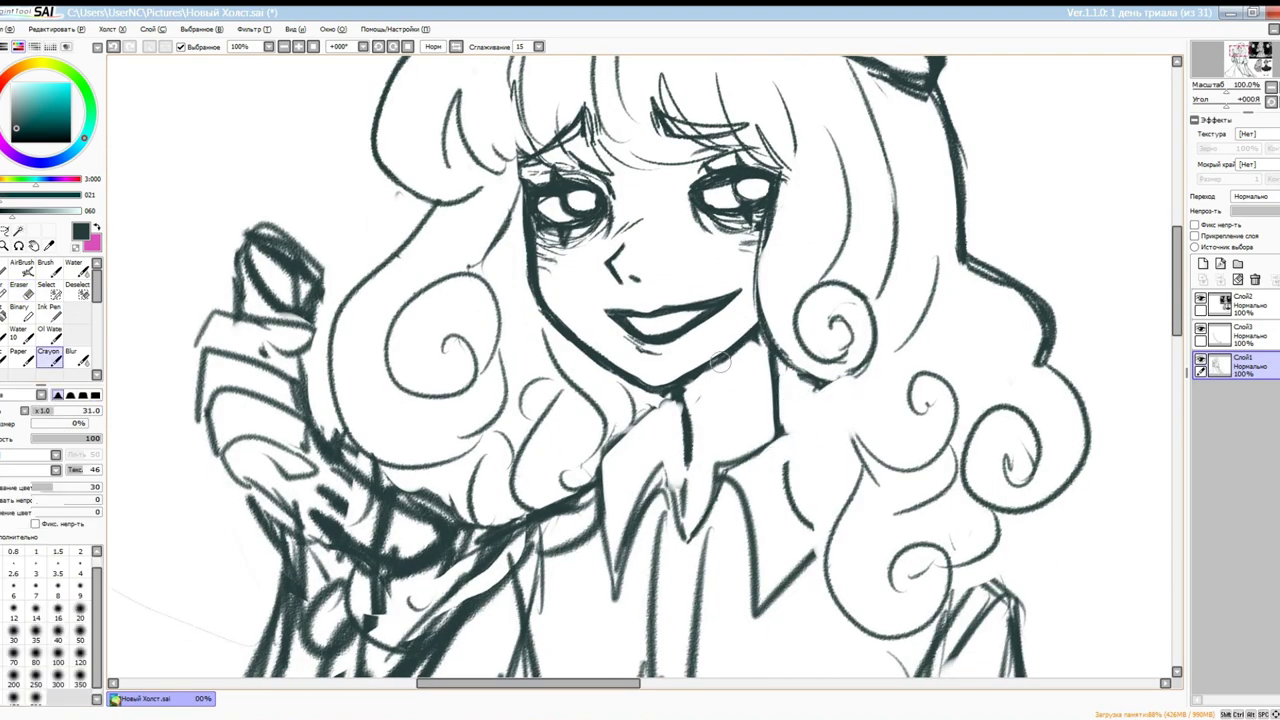
drag(686, 458, 682, 530)
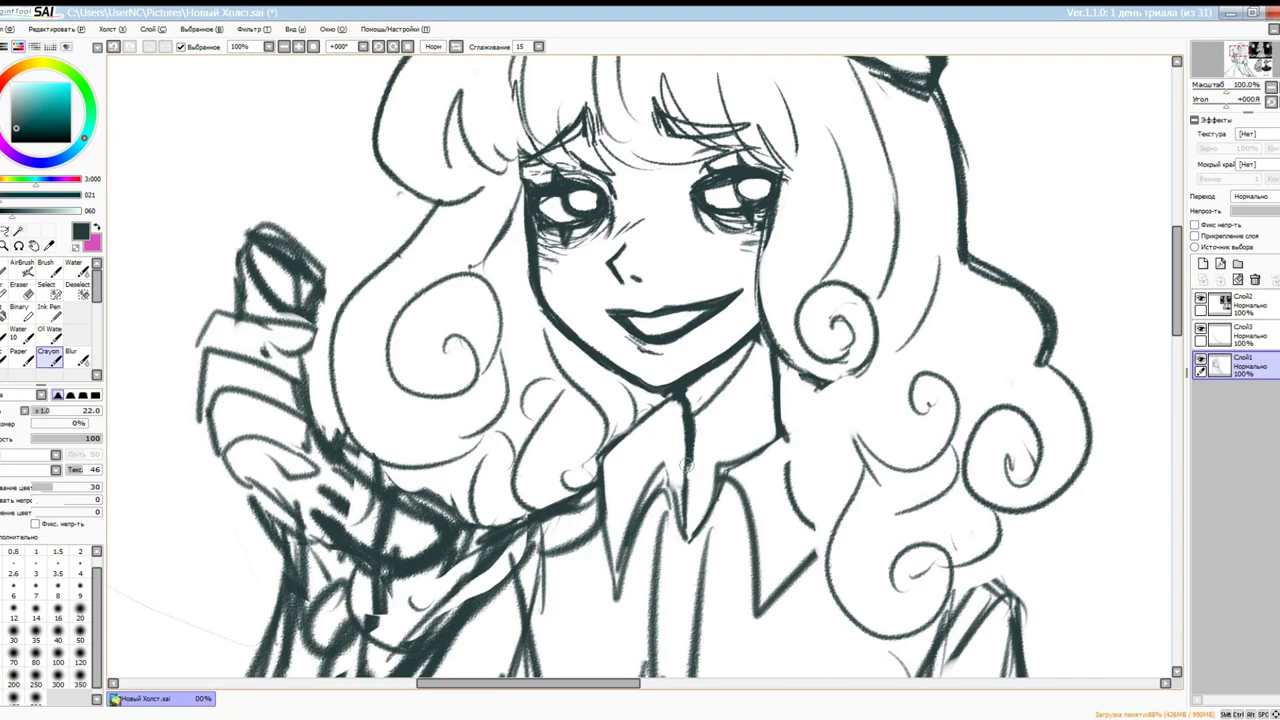
mouse_move(686, 396)
mouse_down()
mouse_move(640, 450)
mouse_move(592, 592)
mouse_up()
key(ctrl)
key(ctrl+t)
mouse_move(640, 420)
mouse_down()
mouse_move(650, 440)
mouse_move(622, 434)
mouse_up()
key(Return)
key(e)
key(c)
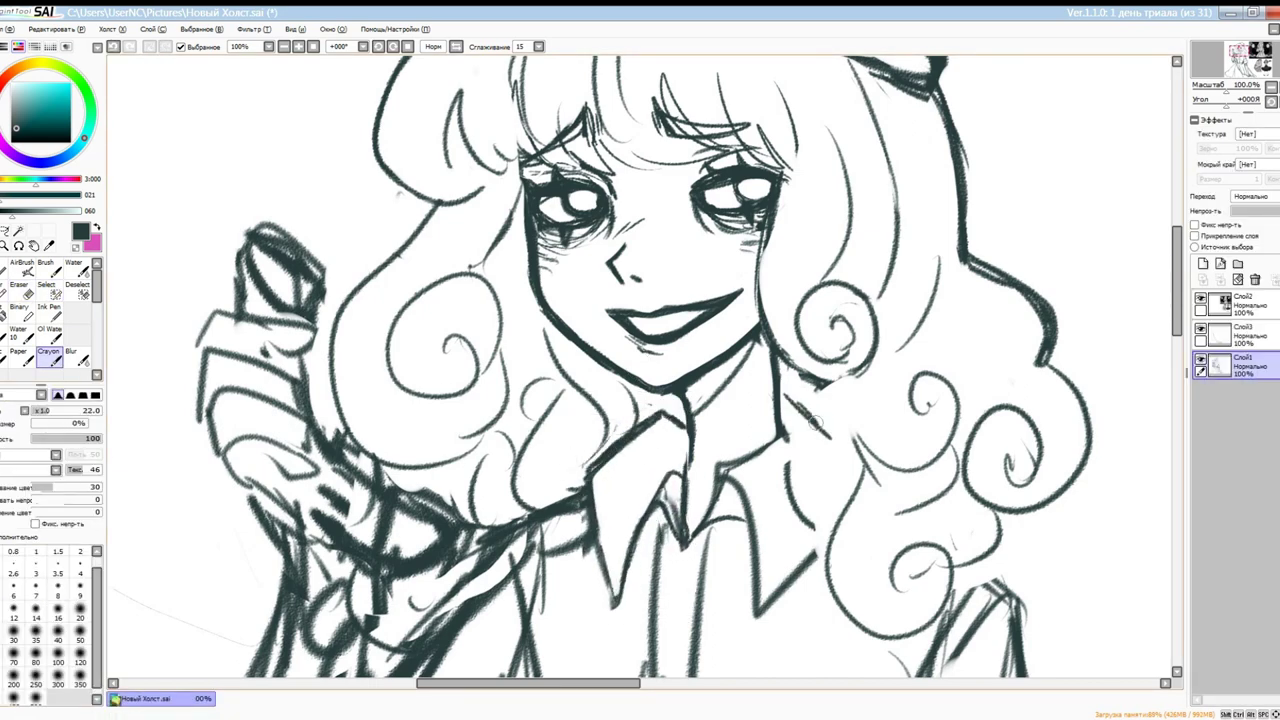
Darken the neck's side line and rework the inner collar edge below the chin
scroll(826, 436, down, 5)
scroll(662, 410, up, 4)
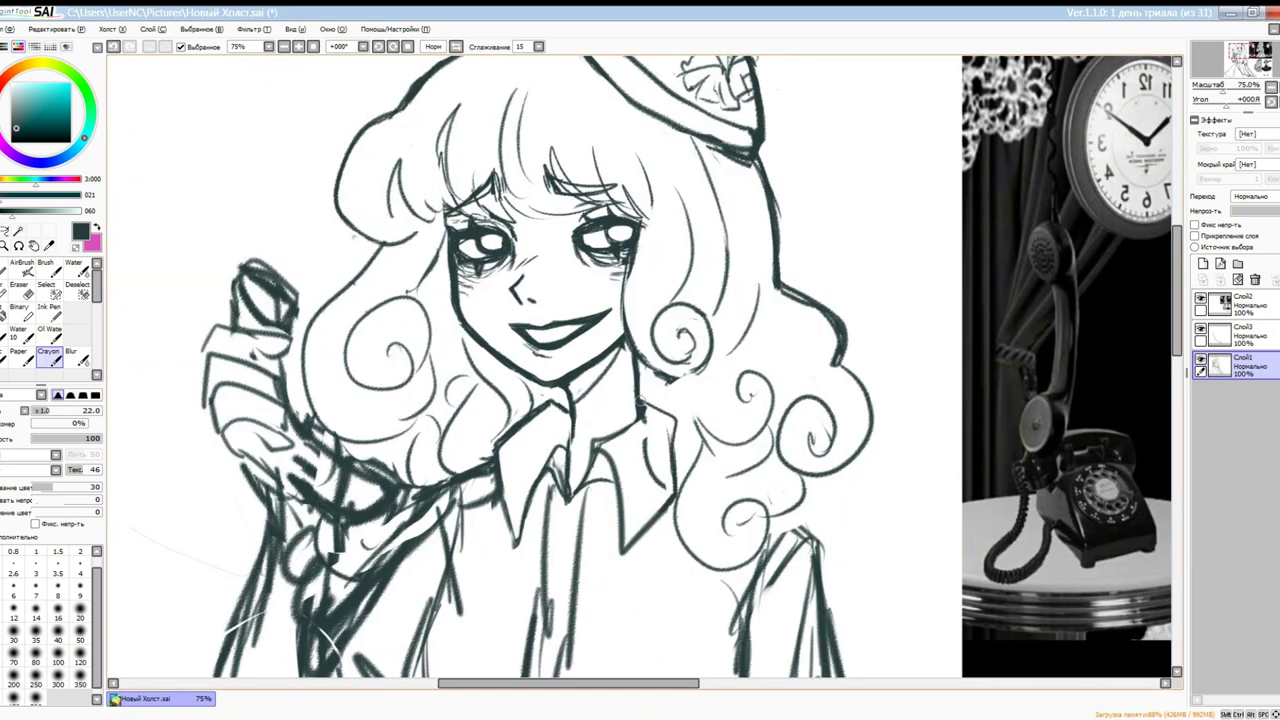
drag(638, 362, 644, 416)
key(e)
key(c)
drag(570, 398, 562, 448)
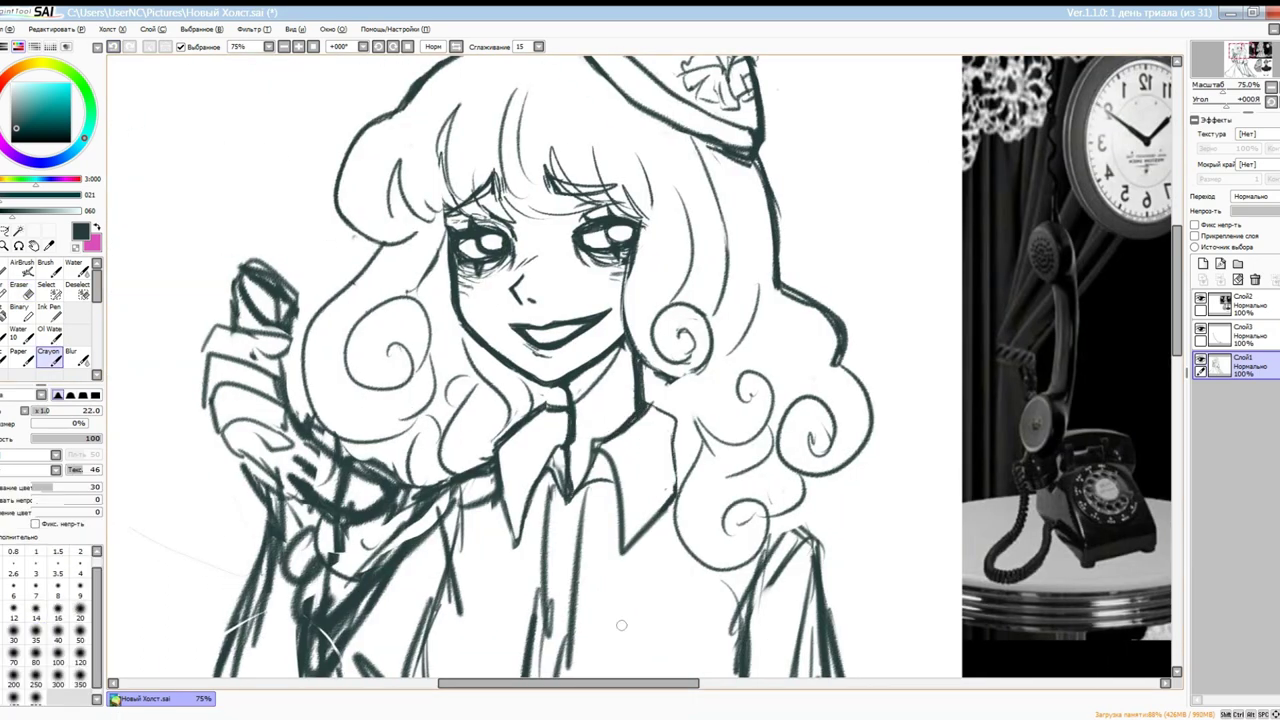
Adjust the collar flap on the lowered-arm side with a transform
drag(391, 320, 461, 320)
drag(735, 412, 745, 450)
key(ctrl+t)
key(Return)
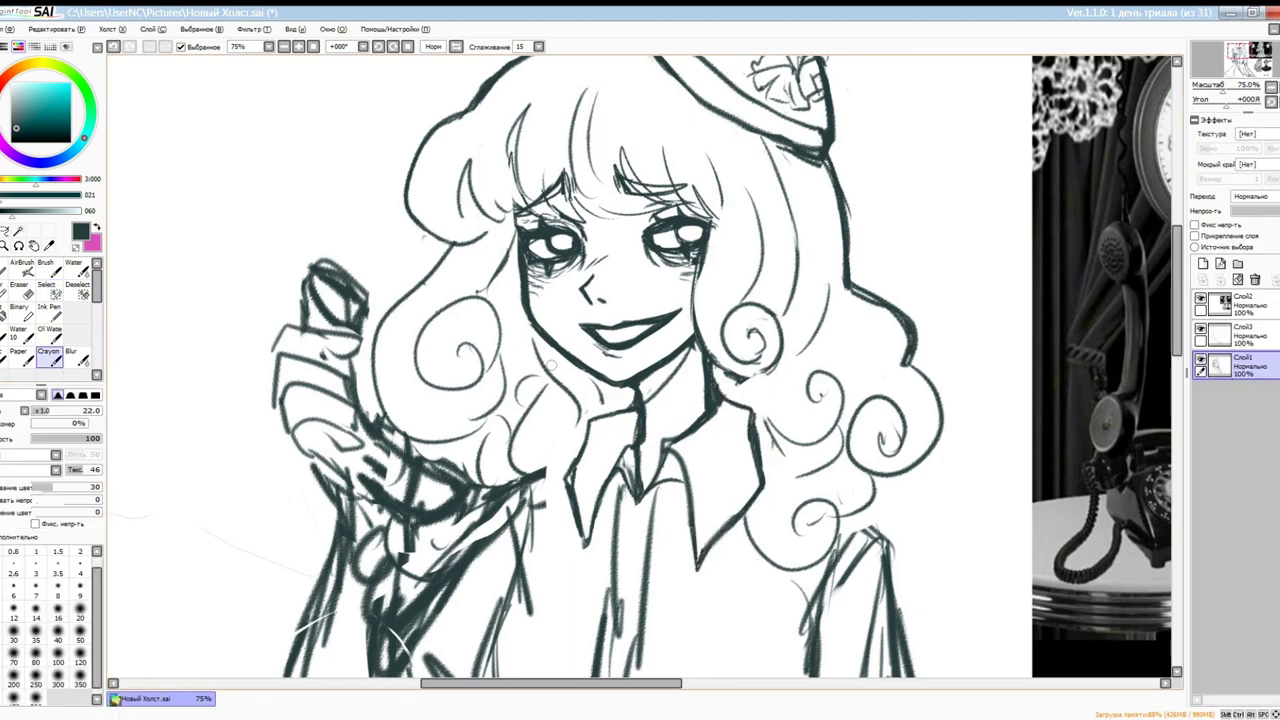
Clean up the line work around the neck and collar with the eraser and crayon
key(e)
scroll(746, 440, down, 3)
scroll(640, 400, up, 2)
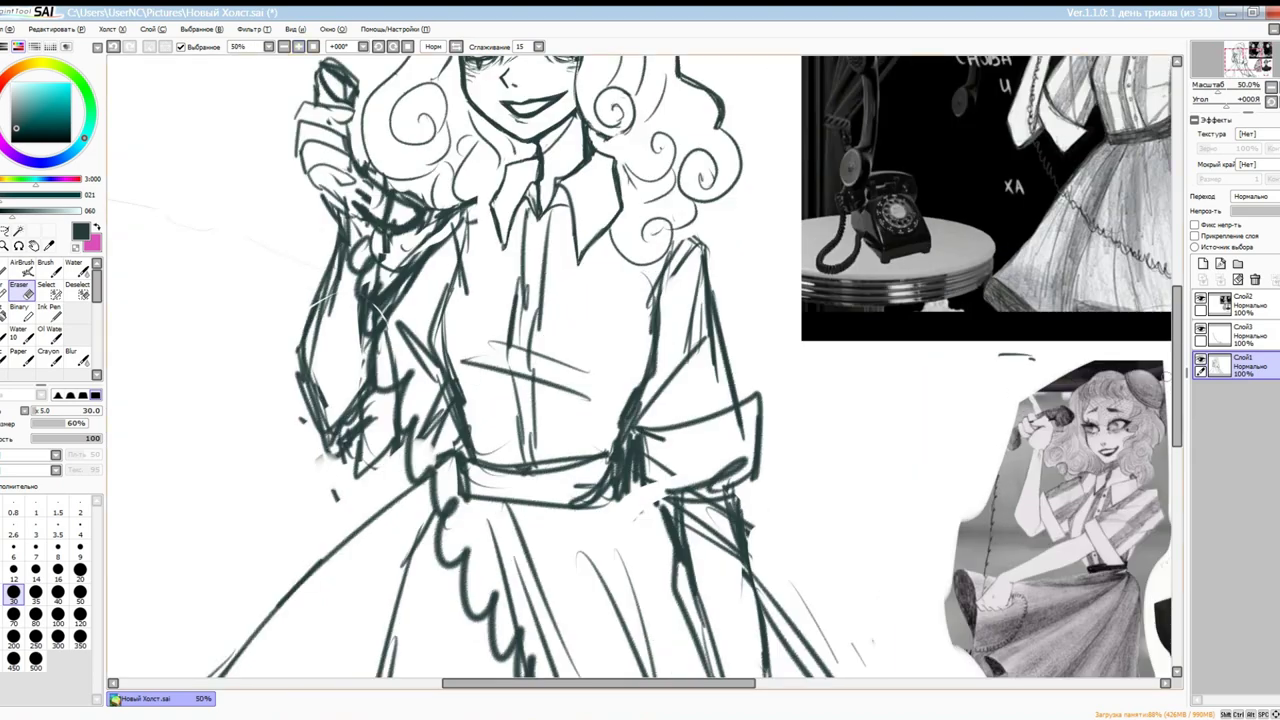
scroll(640, 370, up, 3)
scroll(640, 370, up, 2)
key(c)
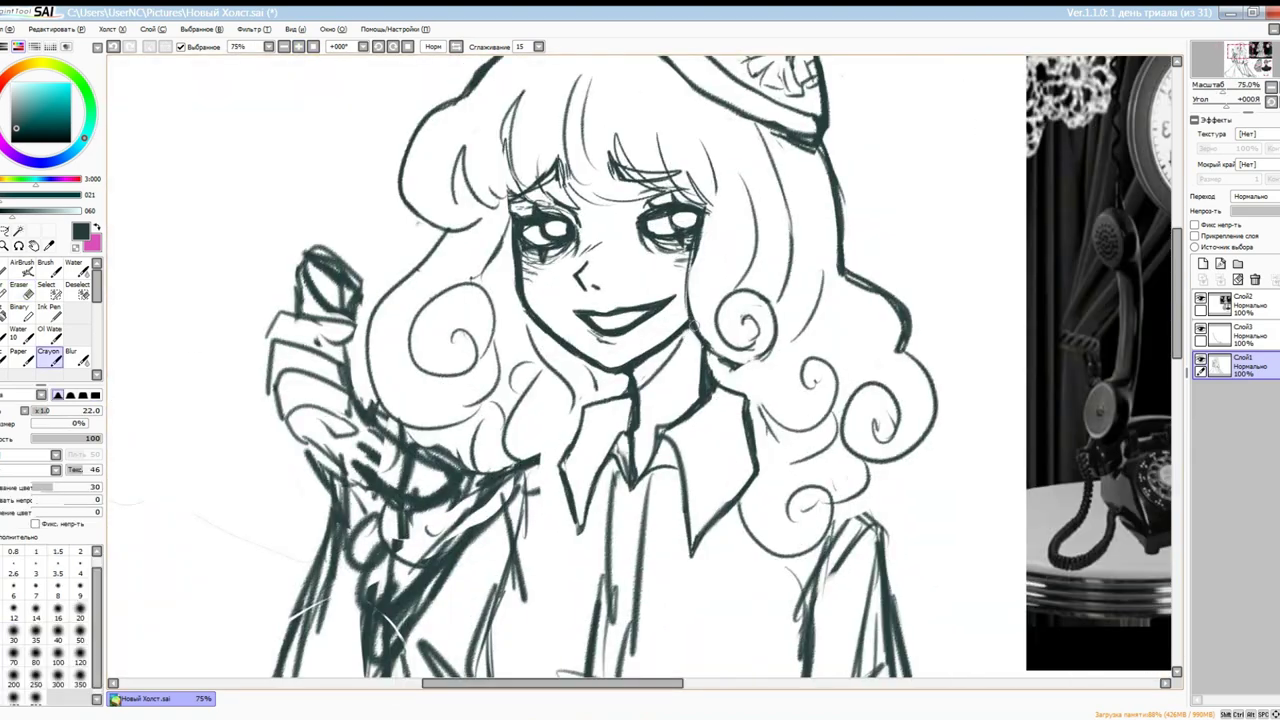
key(e)
key(c)
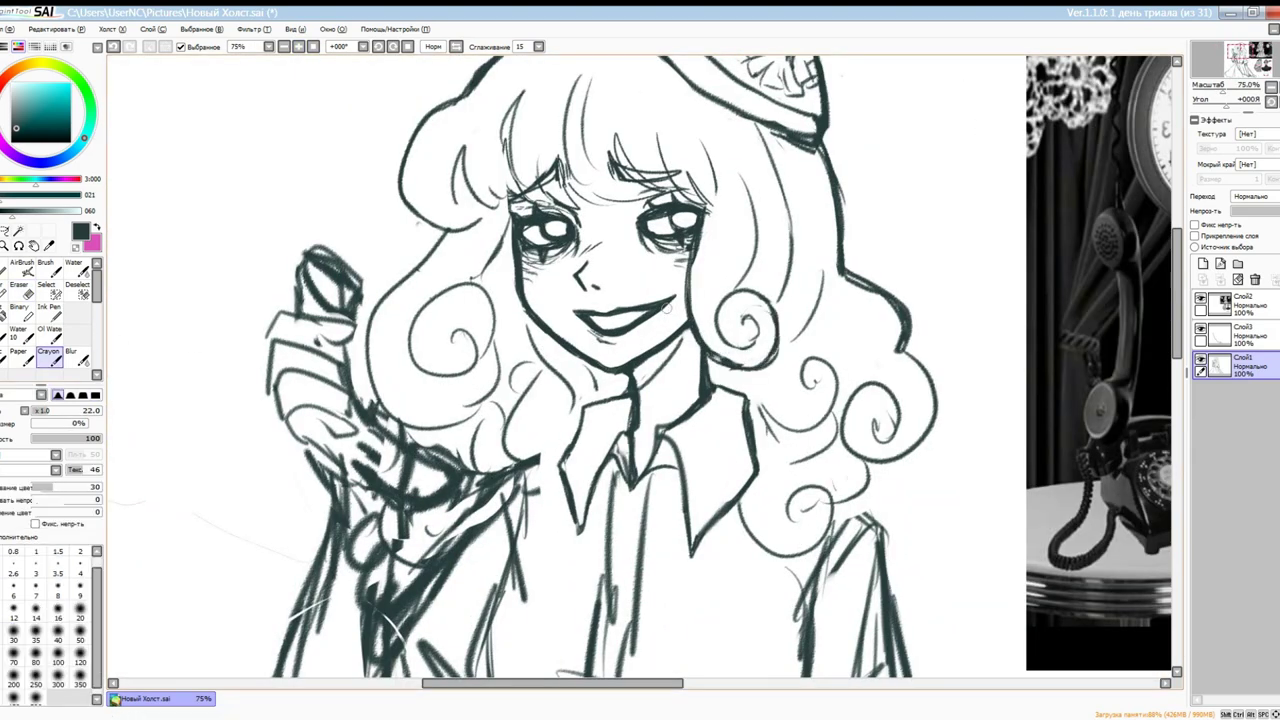
Tidy the hair lines around the cheek curl and behind the neck on the lowered-arm side
scroll(650, 370, up, 1)
scroll(640, 370, down, 3)
scroll(640, 370, up, 3)
scroll(640, 370, down, 1)
key(e)
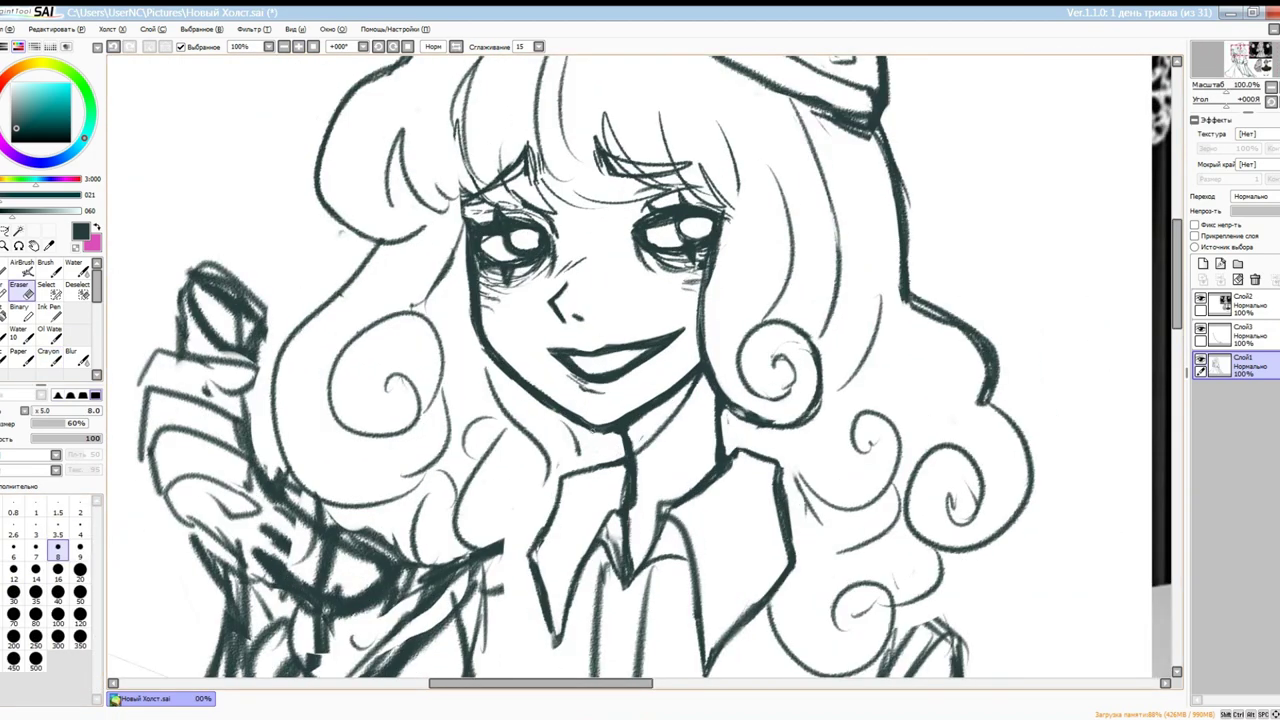
scroll(707, 400, down, 3)
scroll(707, 400, up, 3)
key(bracketright)
key(bracketright)
key(bracketright)
key(bracketright)
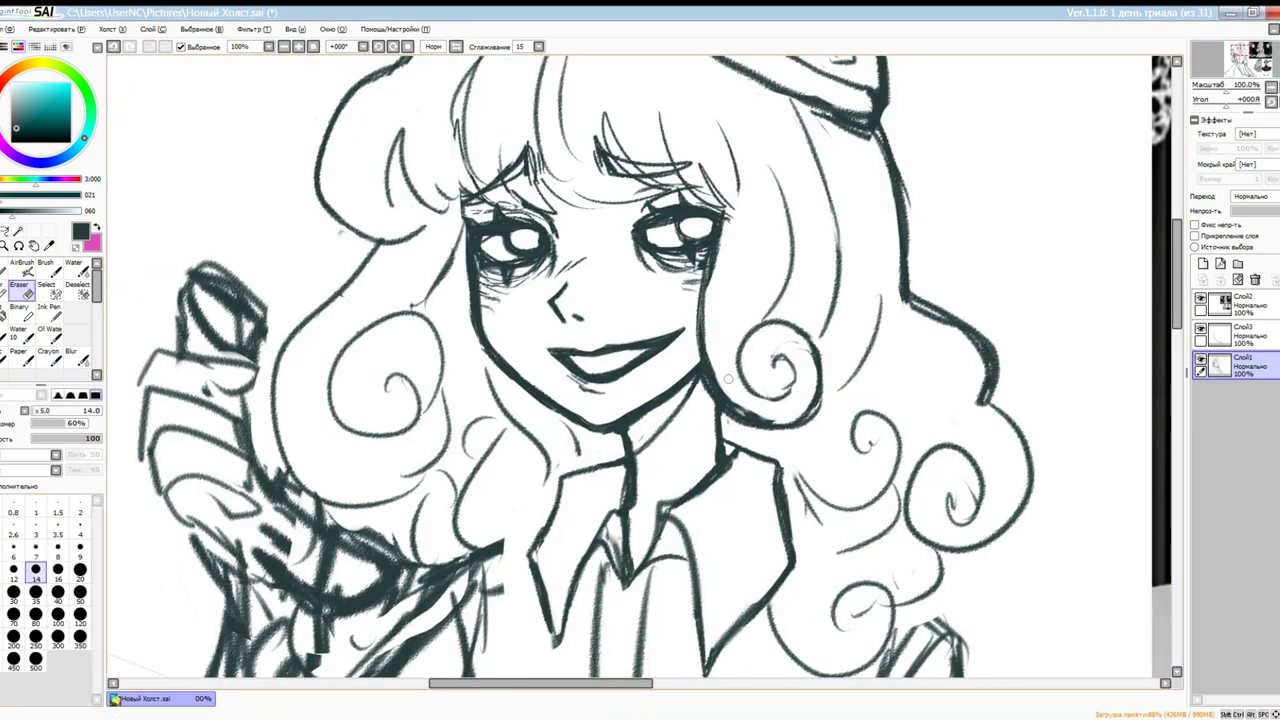
key(c)
scroll(750, 390, down, 3)
scroll(750, 390, up, 1)
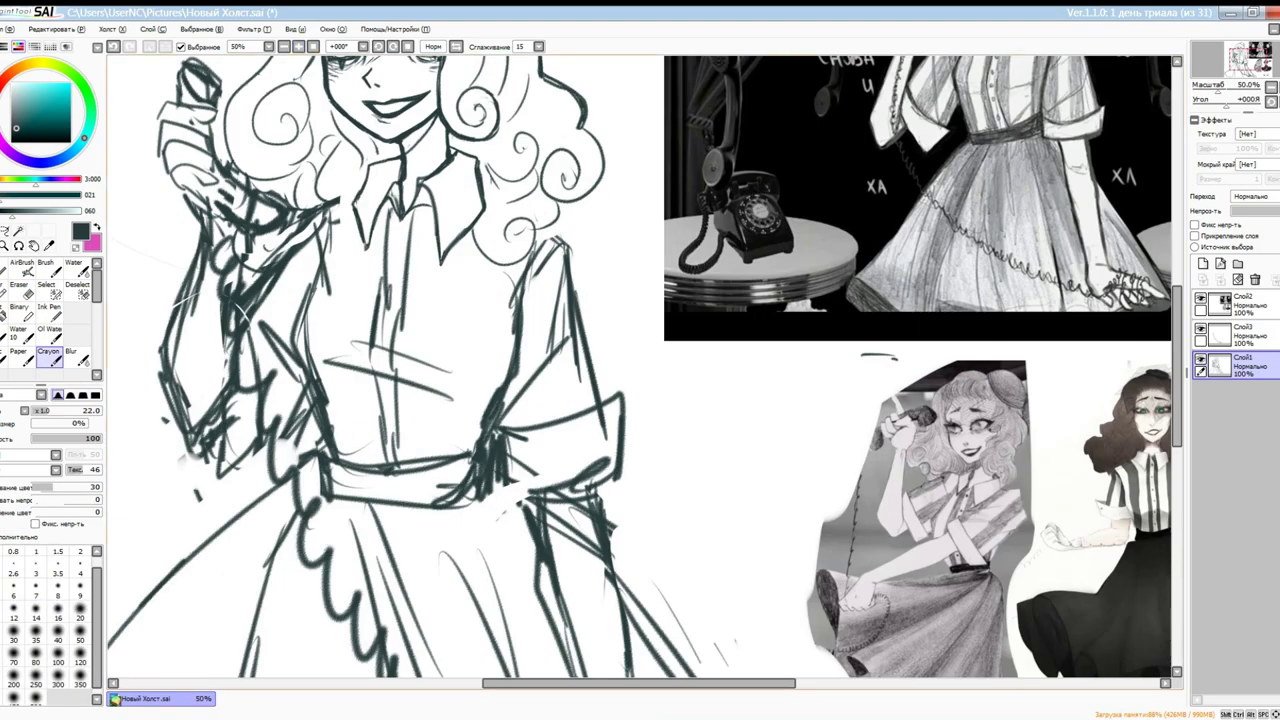
Draw additional spiral curls and inner strands in the hair on both sides of the face
scroll(750, 390, up, 3)
scroll(651, 439, up, 1)
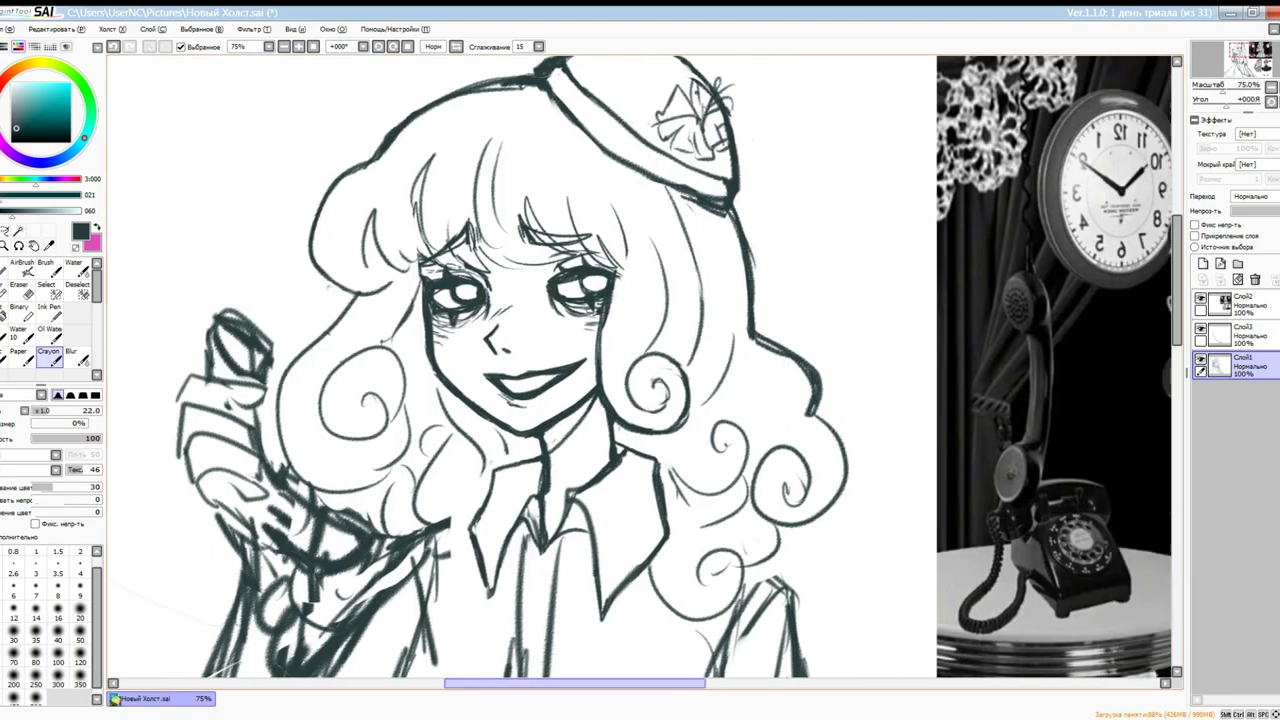
scroll(462, 307, down, 3)
scroll(462, 307, up, 4)
scroll(462, 307, down, 1)
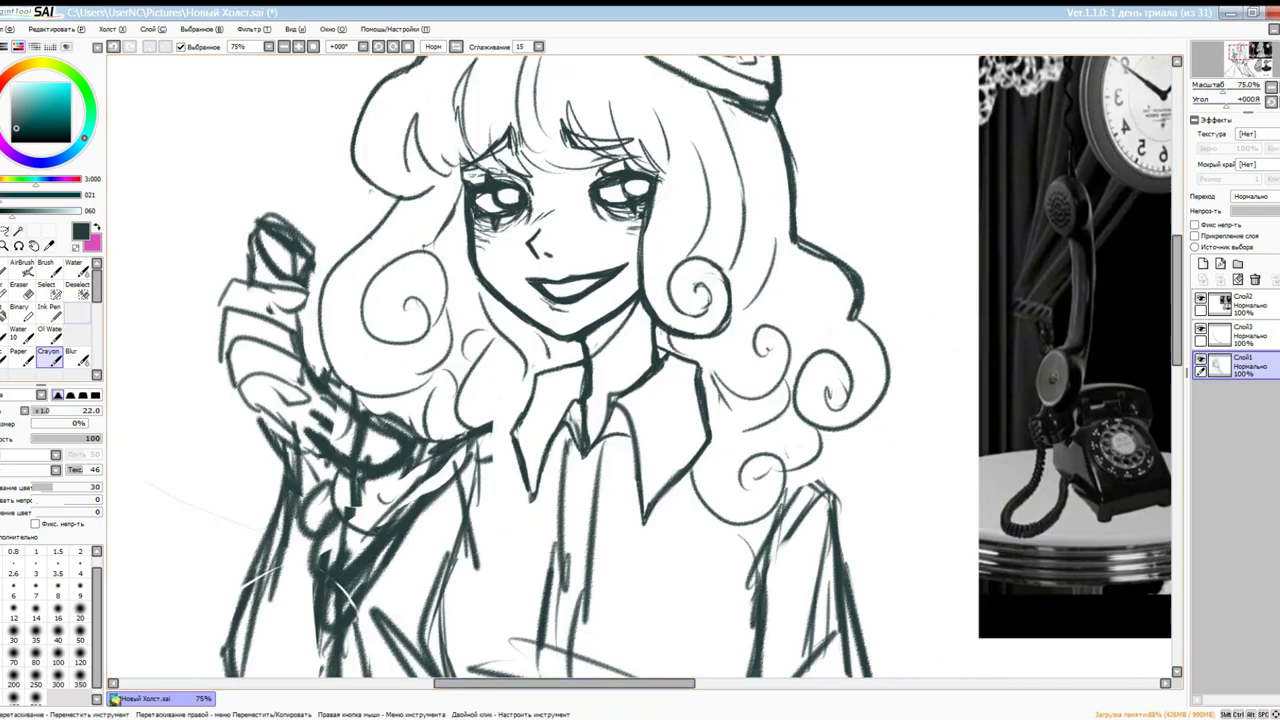
scroll(757, 400, up, 2)
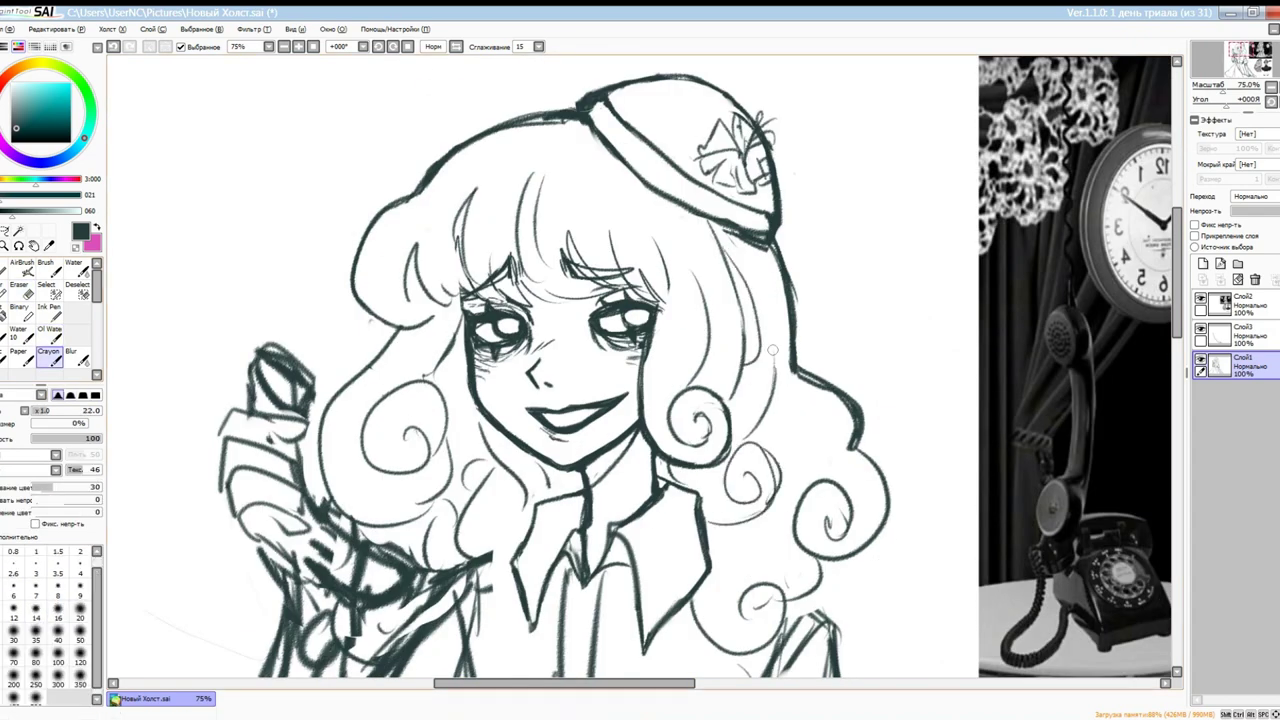
key(e)
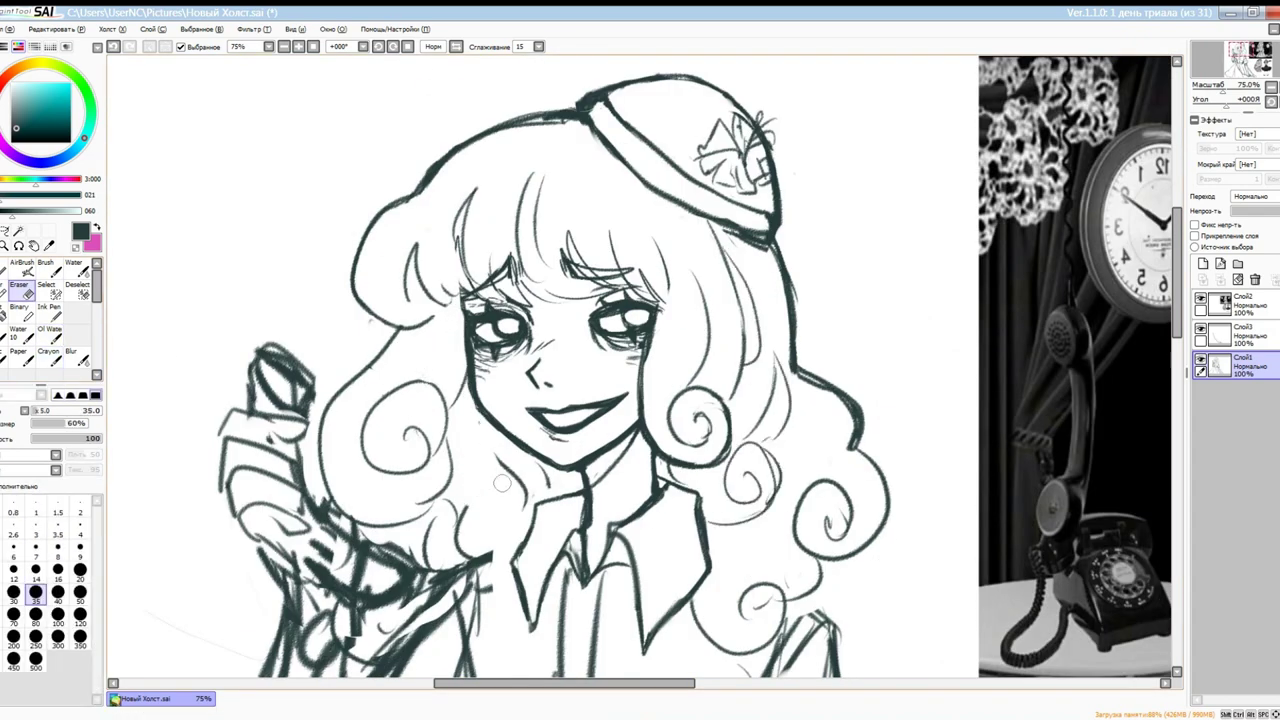
key(c)
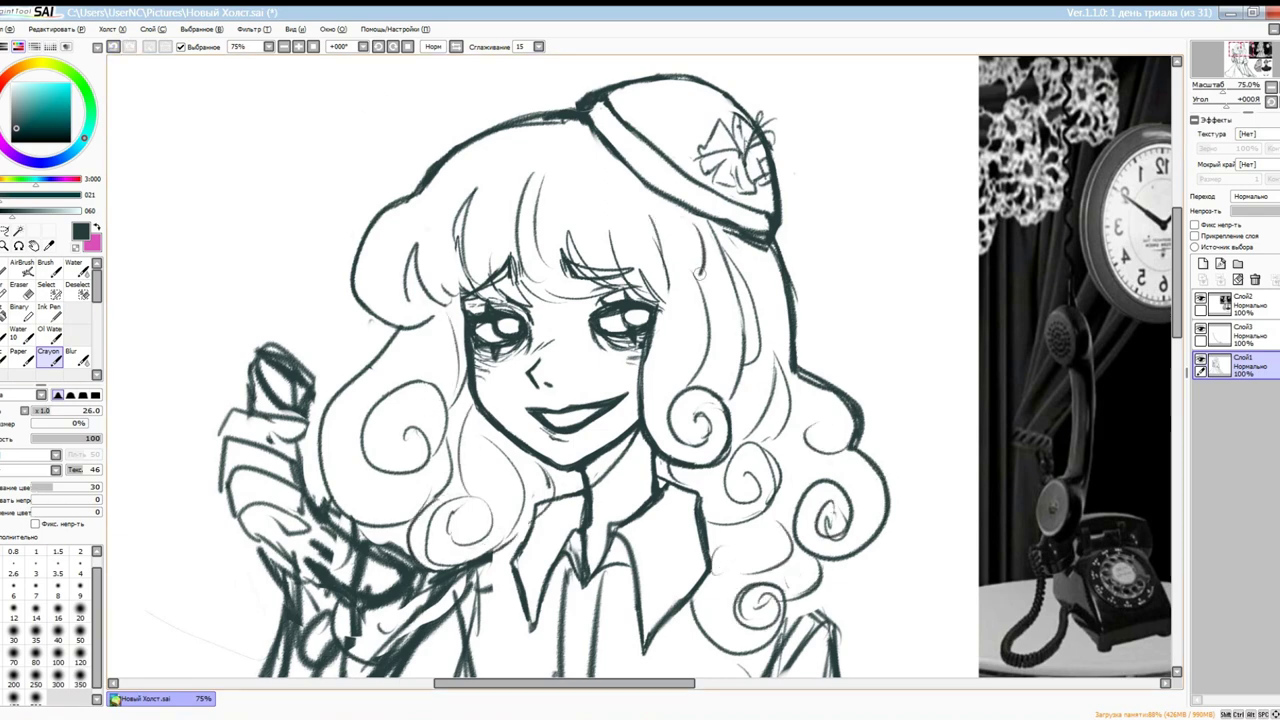
Transform the selected part of the sketch, and clean up the shoulder, sleeve and torso side lines of the lowered arm
scroll(640, 360, down, 3)
scroll(640, 360, up, 3)
key(s)
mouse_move(690, 152)
mouse_down()
mouse_move(577, 170)
mouse_move(630, 122)
mouse_up()
key(ctrl+t)
key(Return)
drag(640, 360, 720, 220)
key(c)
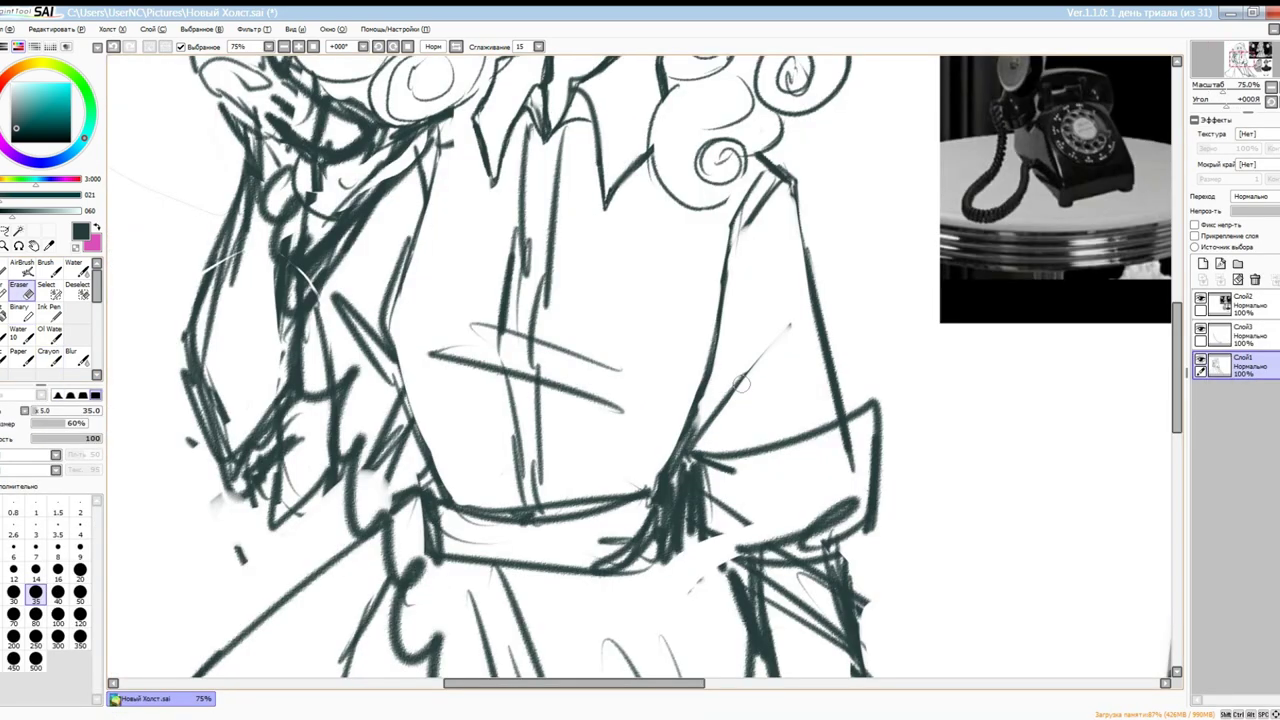
Check the blouse in the reference drawing, and erase the old placket and chest lines from the sketch
scroll(741, 381, down, 10)
scroll(730, 350, up, 12)
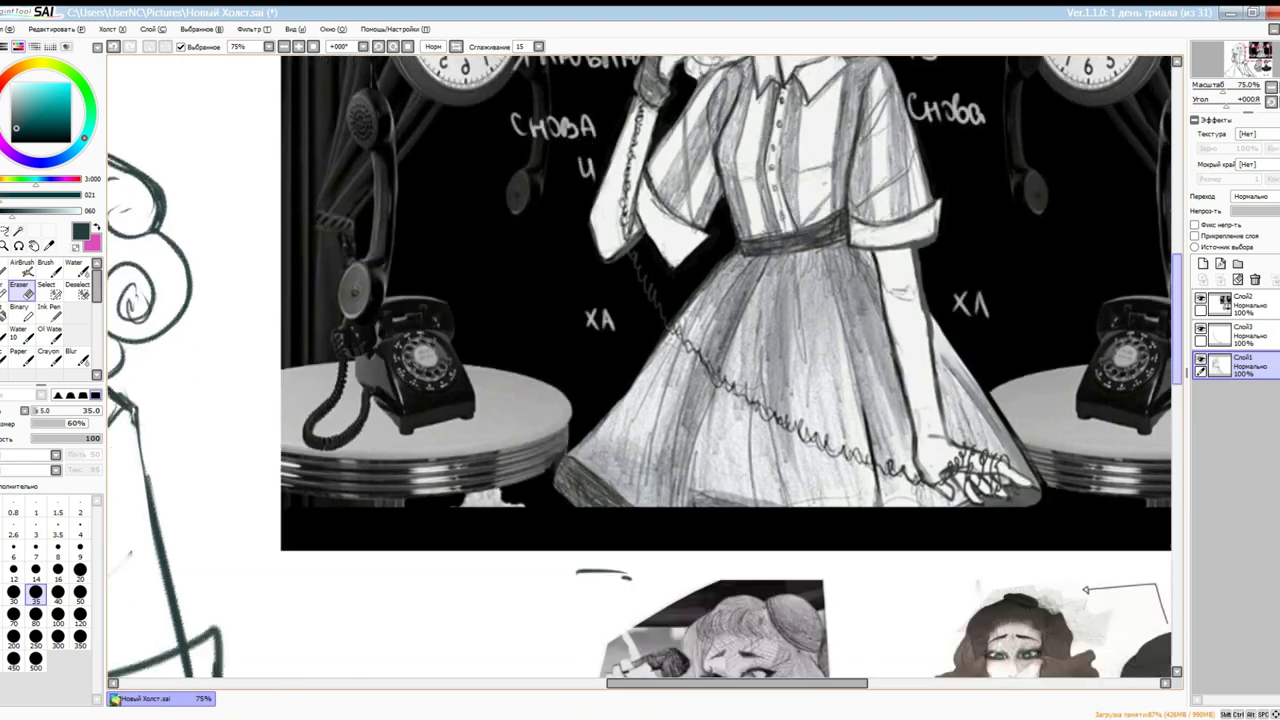
scroll(721, 316, down, 3)
scroll(721, 316, up, 5)
scroll(615, 198, down, 5)
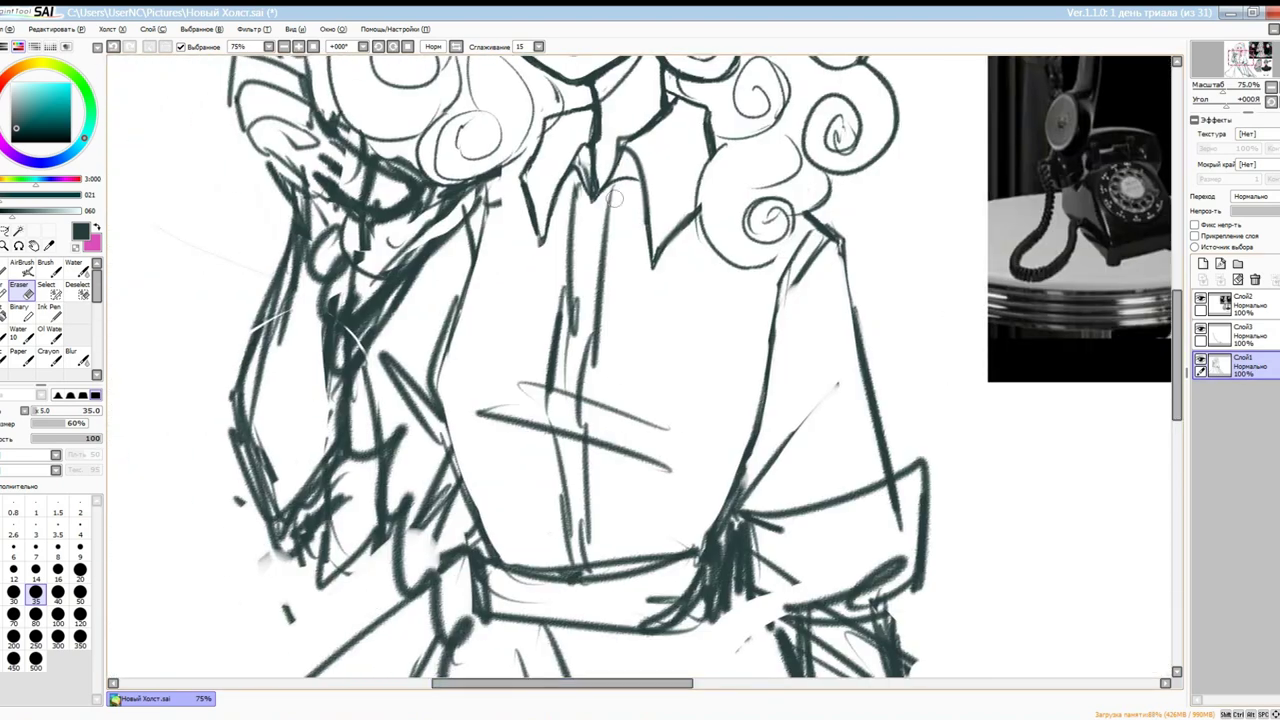
drag(568, 244, 520, 371)
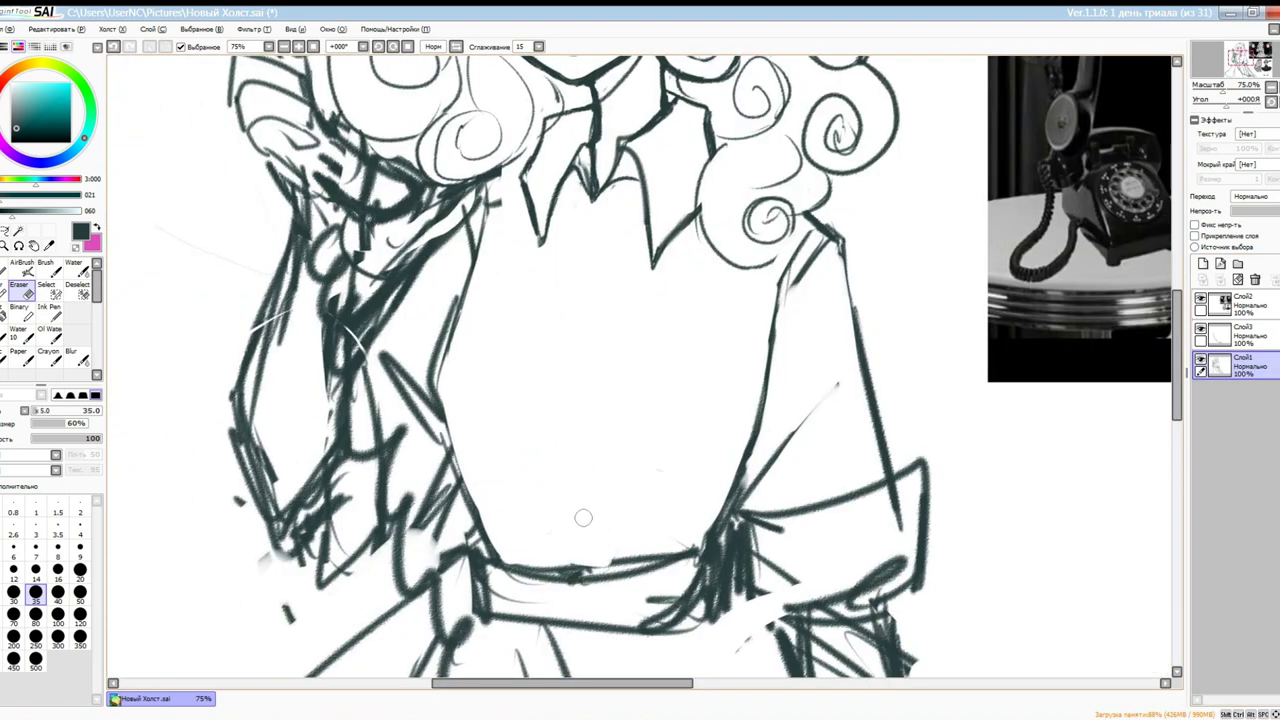
Redraw the blouse's front placket as two thin lines from the collar to the waistband, correcting the edge nearer the raised hand
key(c)
drag(550, 362, 562, 560)
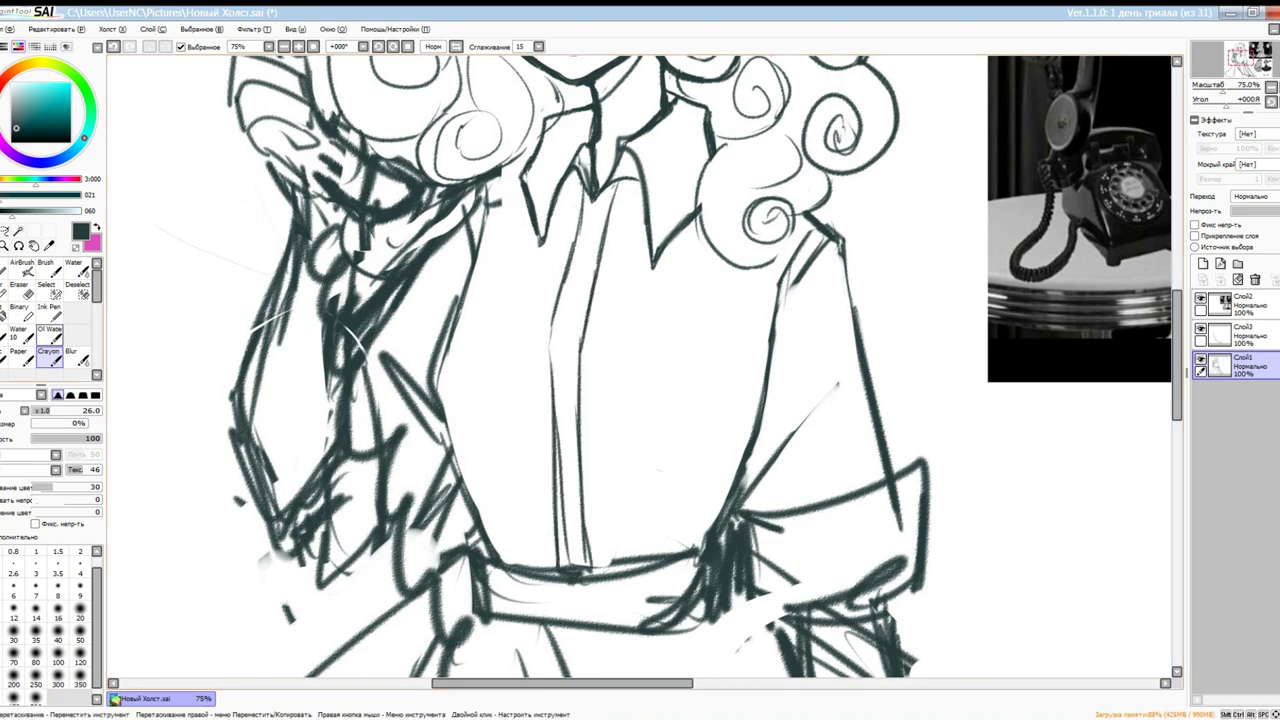
key(e)
drag(561, 505, 556, 394)
key(c)
drag(546, 280, 556, 398)
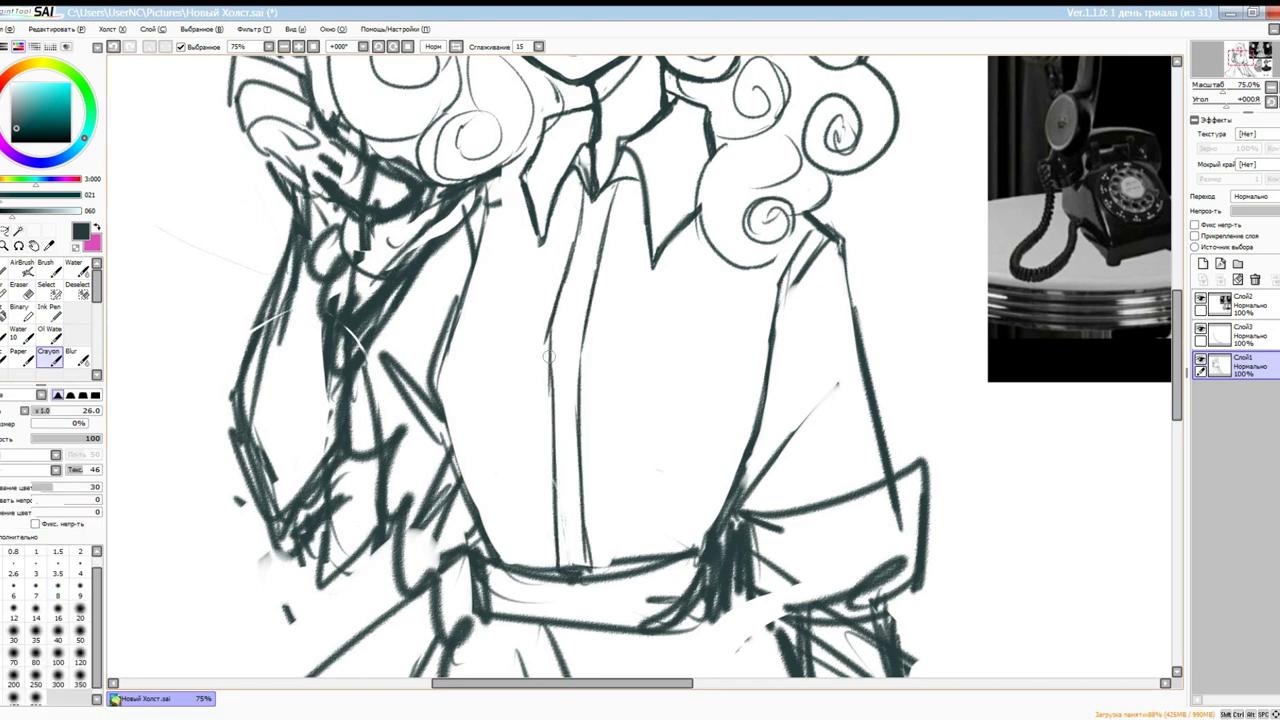
Draw crease lines across the chest and a row of small round buttons down the placket
scroll(640, 370, down, 3)
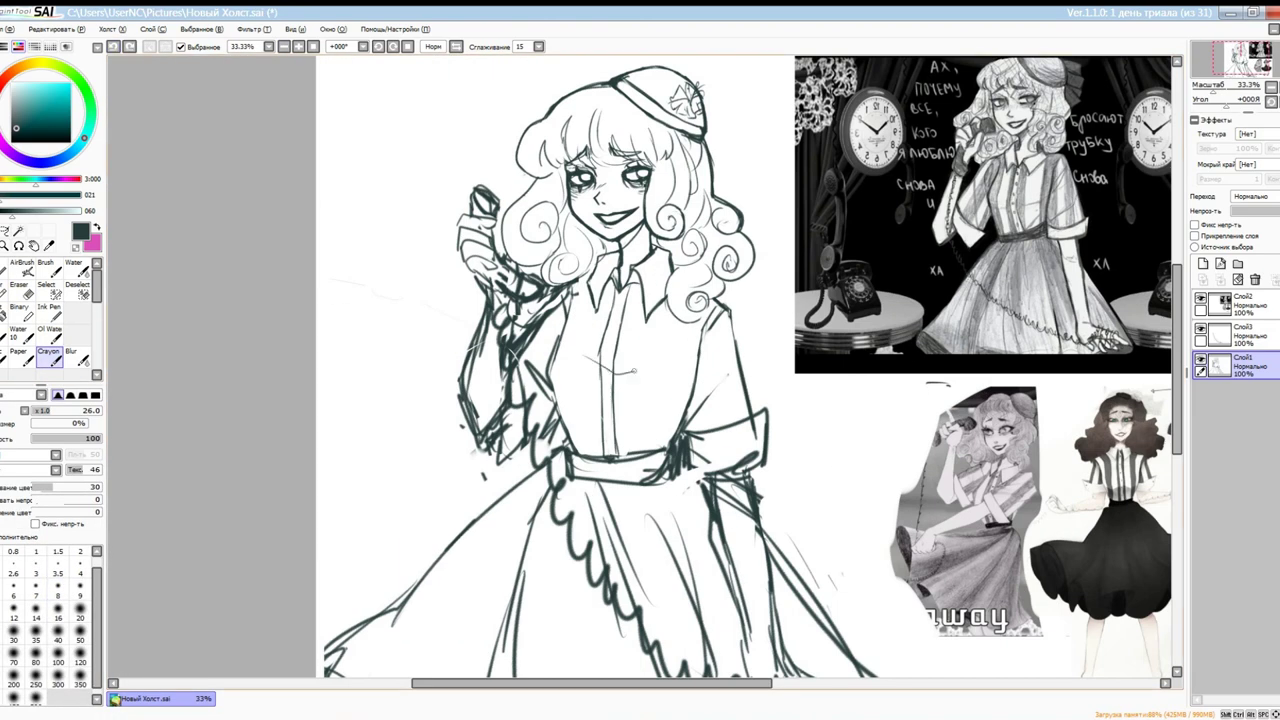
scroll(575, 283, up, 3)
click(589, 228)
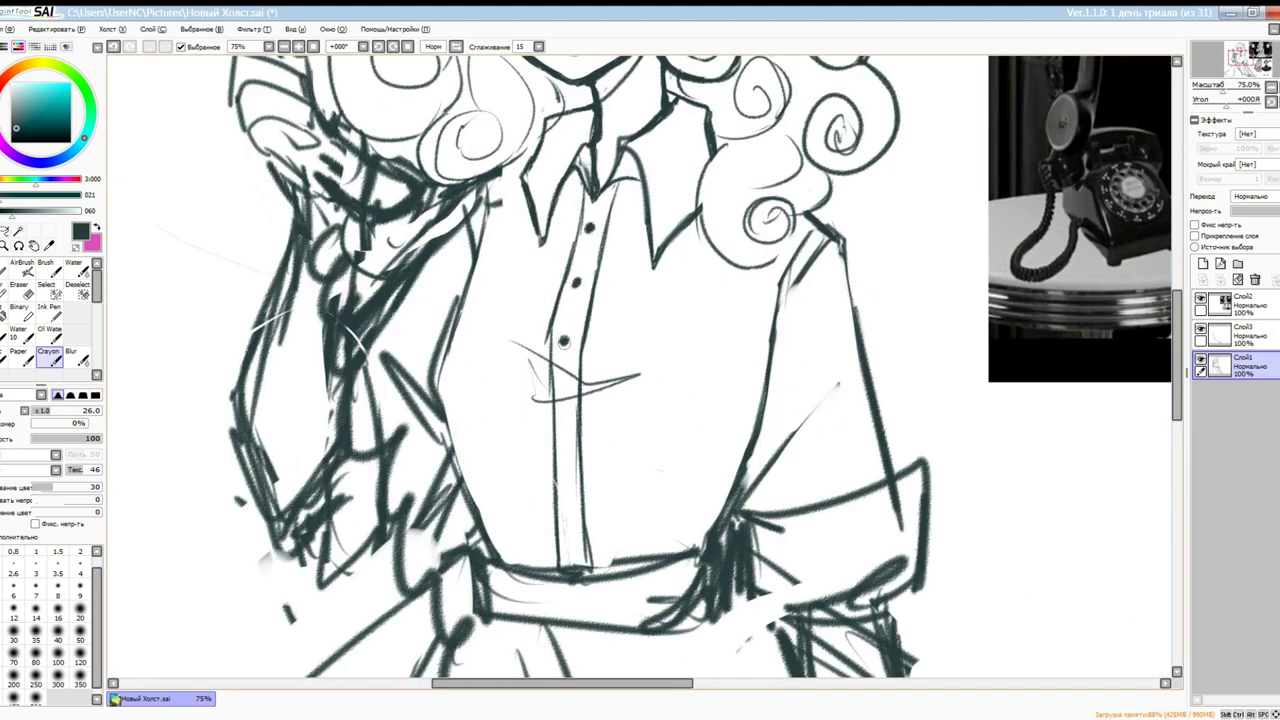
scroll(640, 370, down, 3)
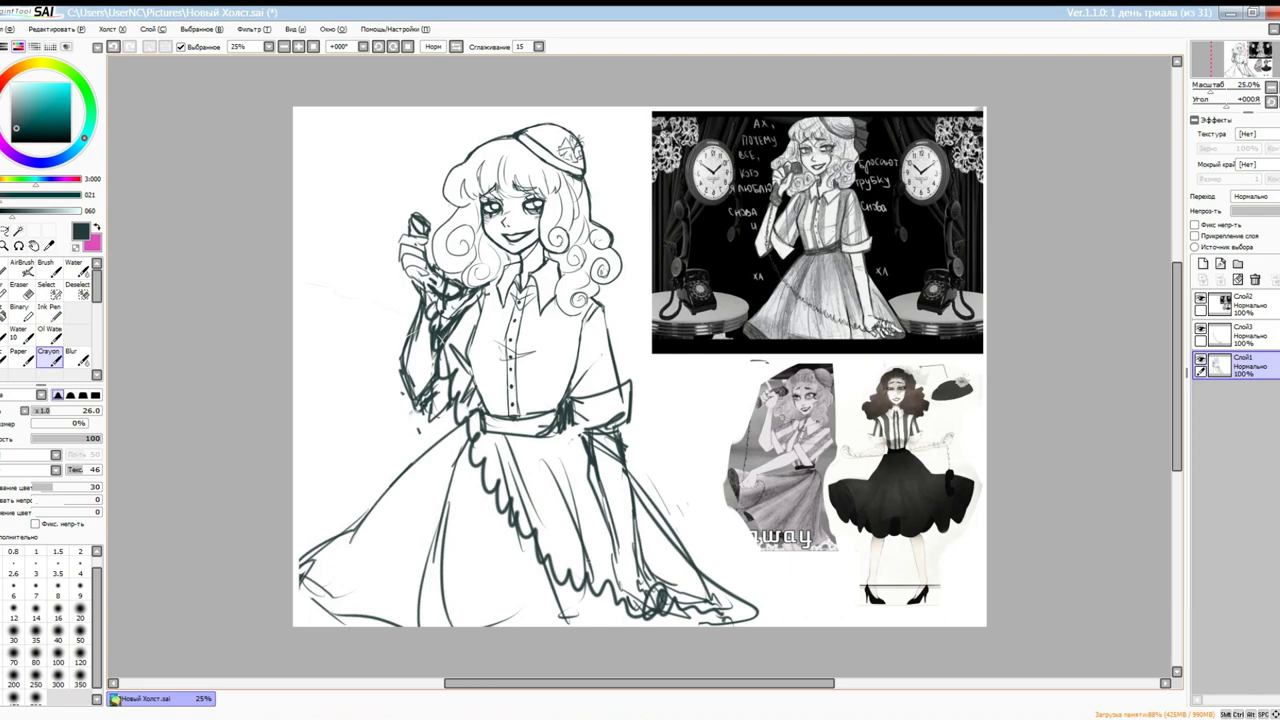
Redraw the hair on the raised-hand side with smaller spiral curls, and save the drawing
scroll(480, 240, up, 3)
key(e)
mouse_move(435, 253)
mouse_down()
mouse_move(371, 349)
mouse_move(460, 430)
mouse_move(400, 330)
mouse_move(455, 300)
mouse_up()
key(e)
key(e)
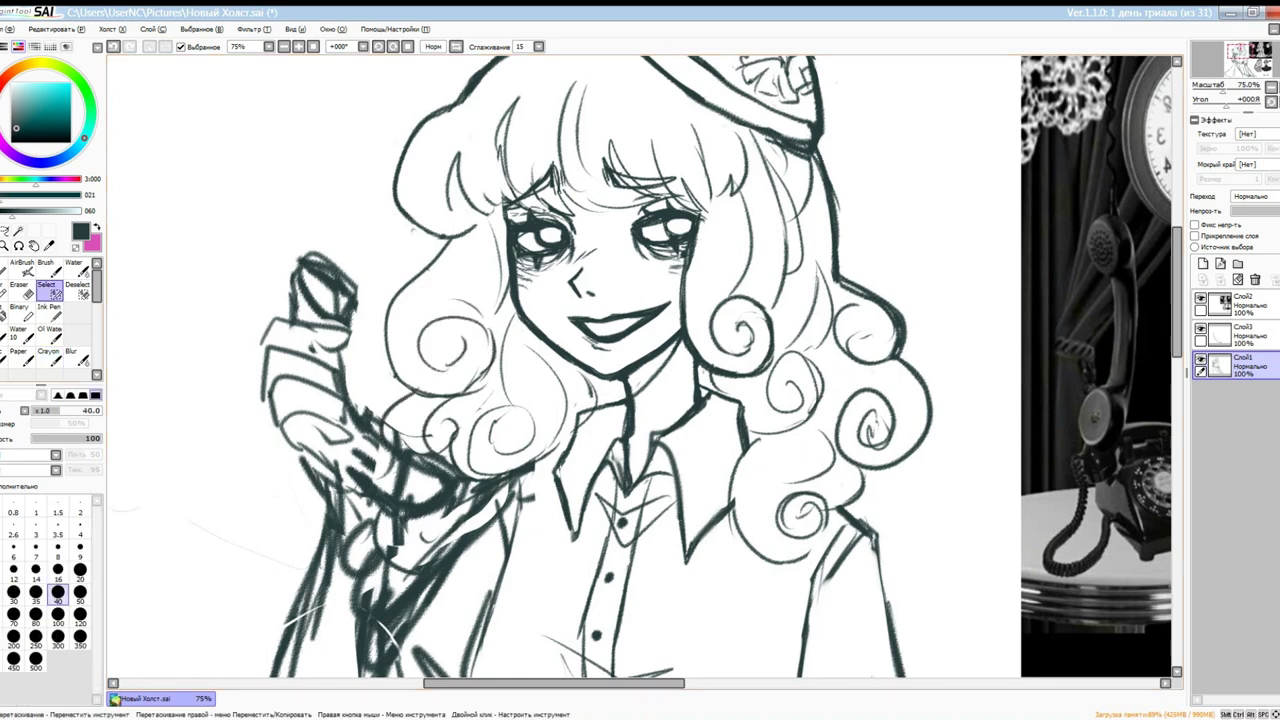
scroll(640, 370, down, 3)
key(ctrl+s)
key(Escape)
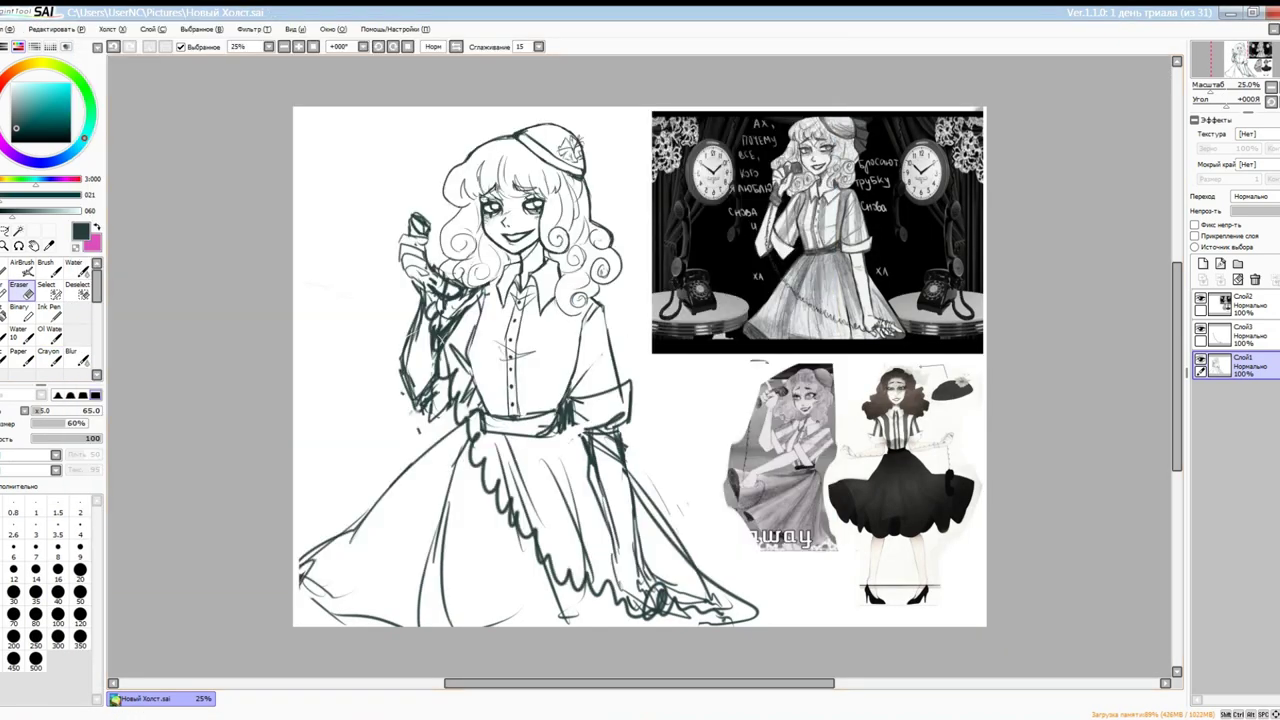
Outline the waistband as a cleaner band and add a fold line near the lowered arm's shoulder
scroll(684, 258, up, 3)
key(e)
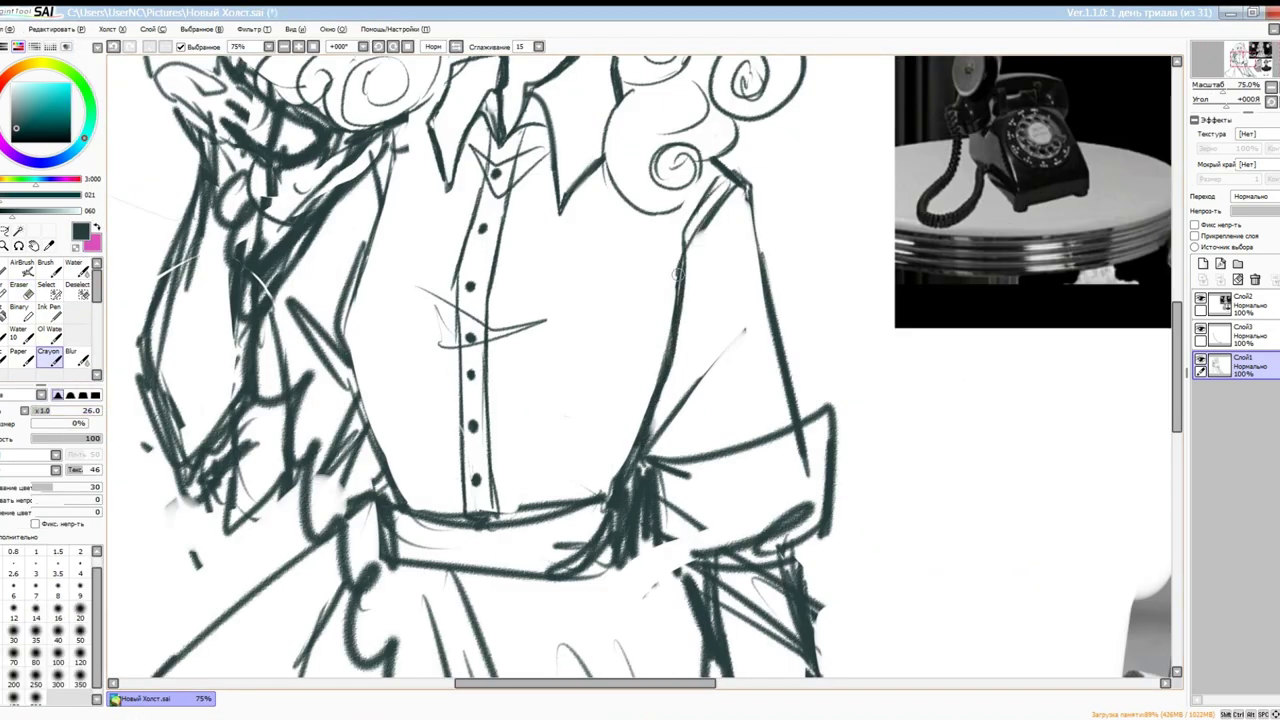
scroll(774, 420, down, 2)
key(e)
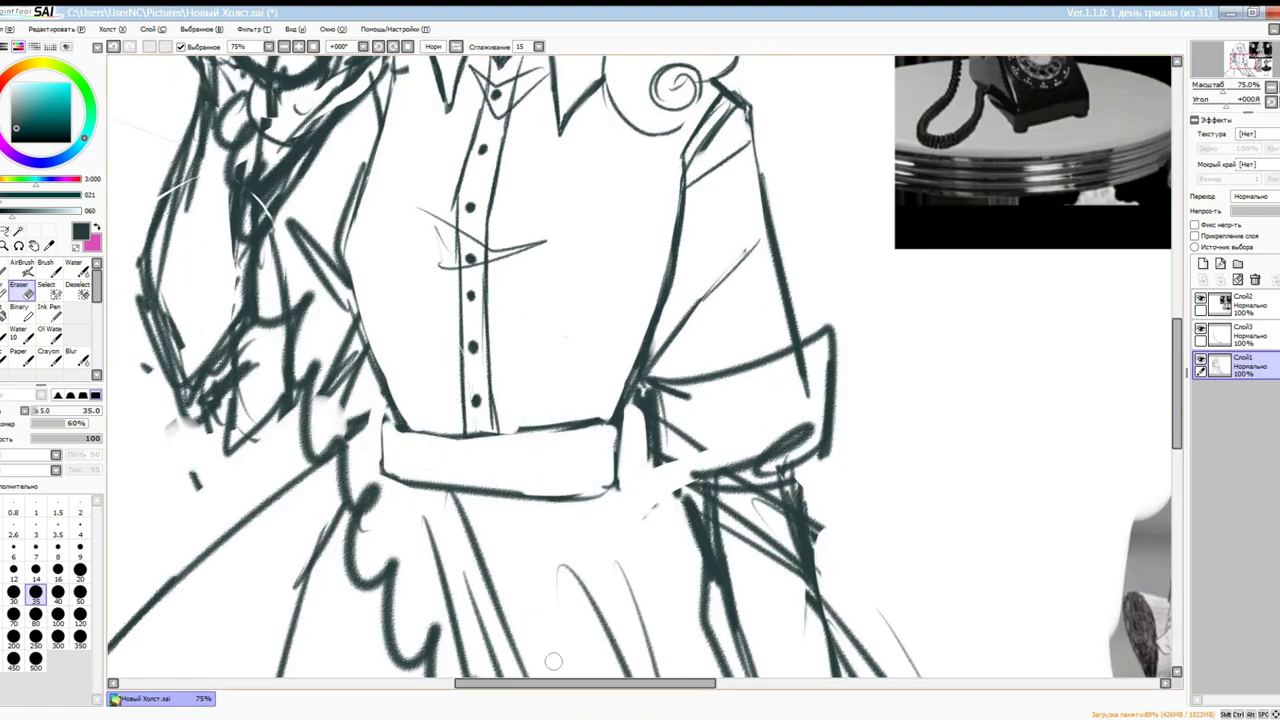
Erase the waistband's lower outline and the rough lines around it, keeping the blouse's bottom edge
scroll(553, 661, up, 5)
scroll(851, 651, down, 8)
scroll(713, 554, up, 4)
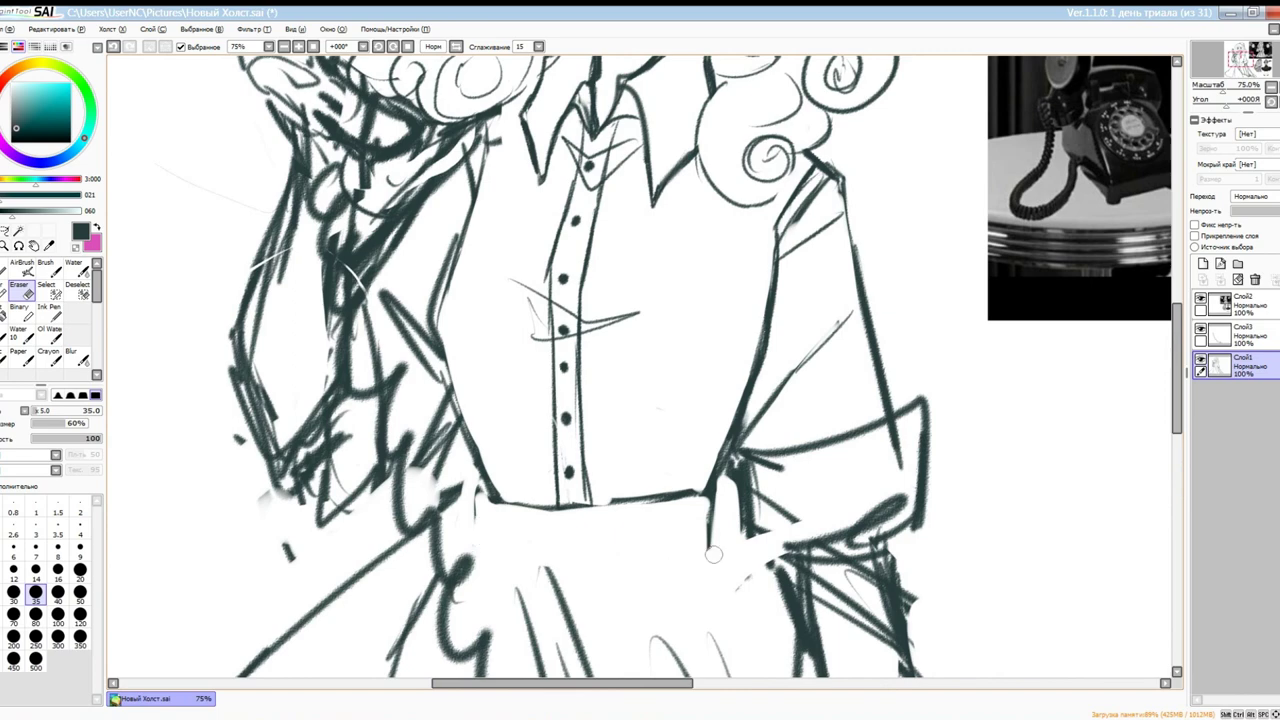
key(e)
drag(476, 488, 595, 568)
scroll(594, 504, down, 2)
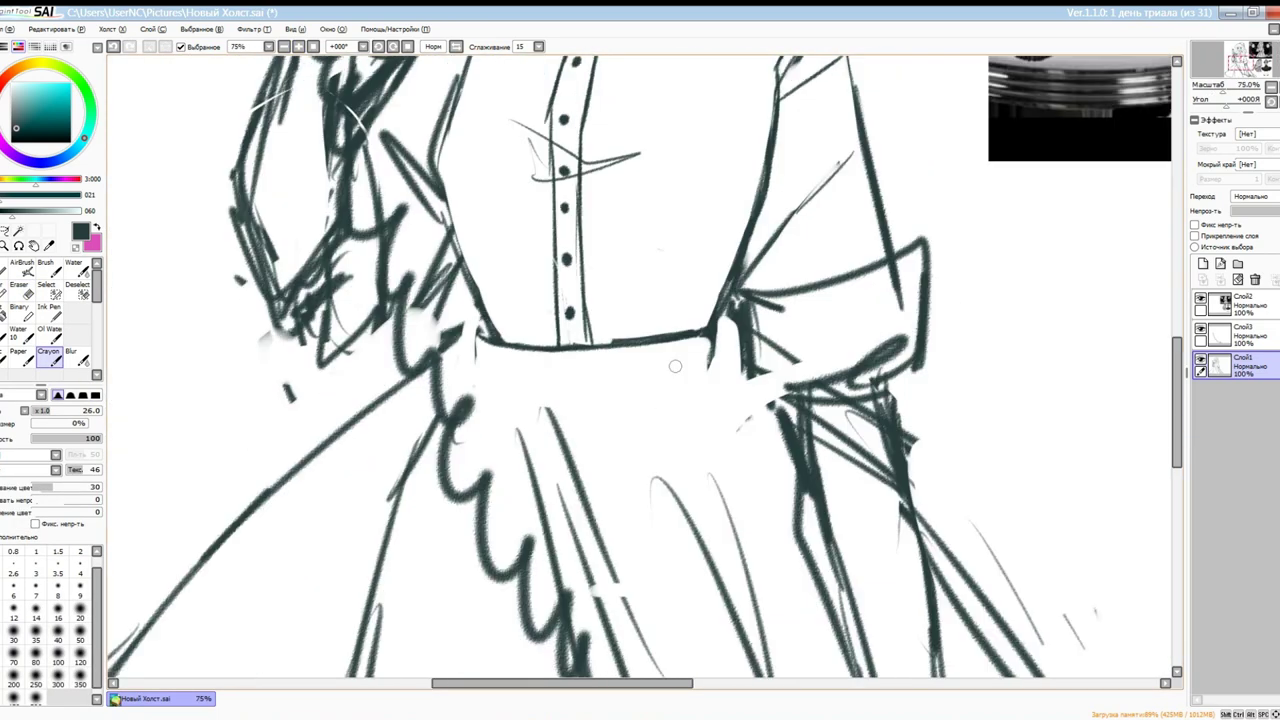
Redraw the waistband as a narrow curved belt and fill it with the solid dark line color
key(End)
key(End)
key(End)
key(End)
key(End)
key(End)
drag(645, 435, 648, 207)
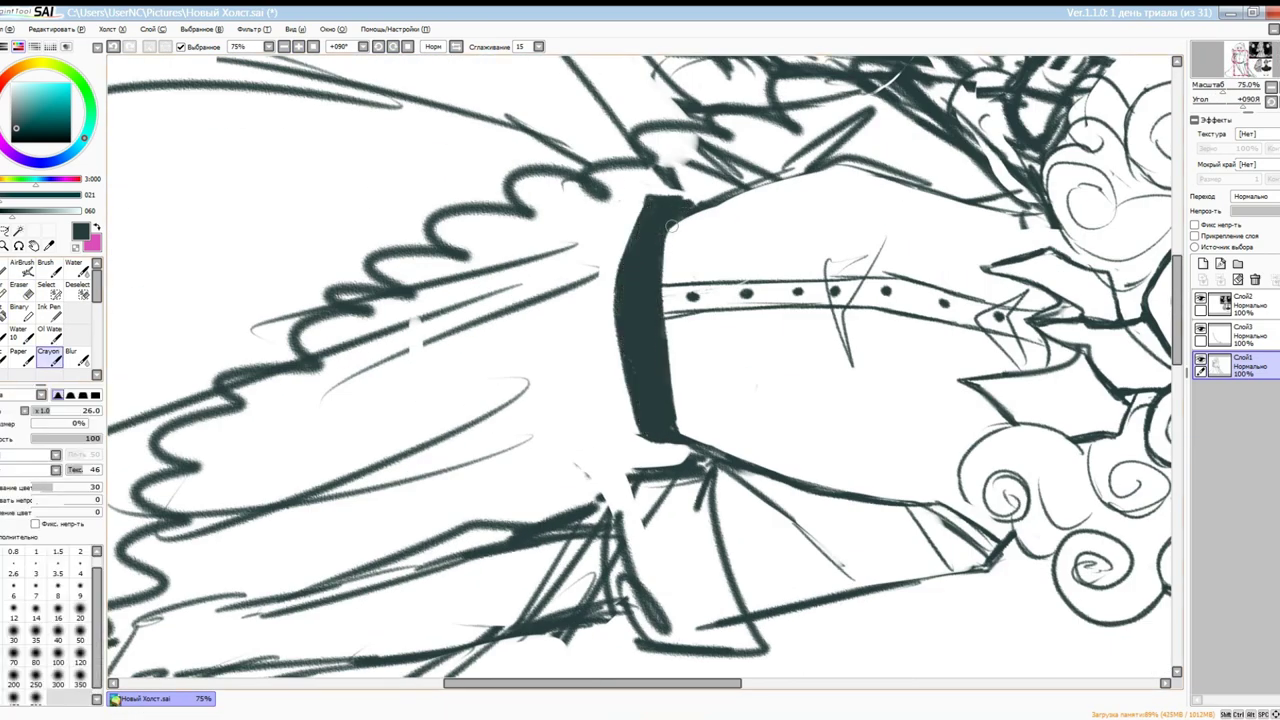
key(Home)
scroll(320, 62, down, 3)
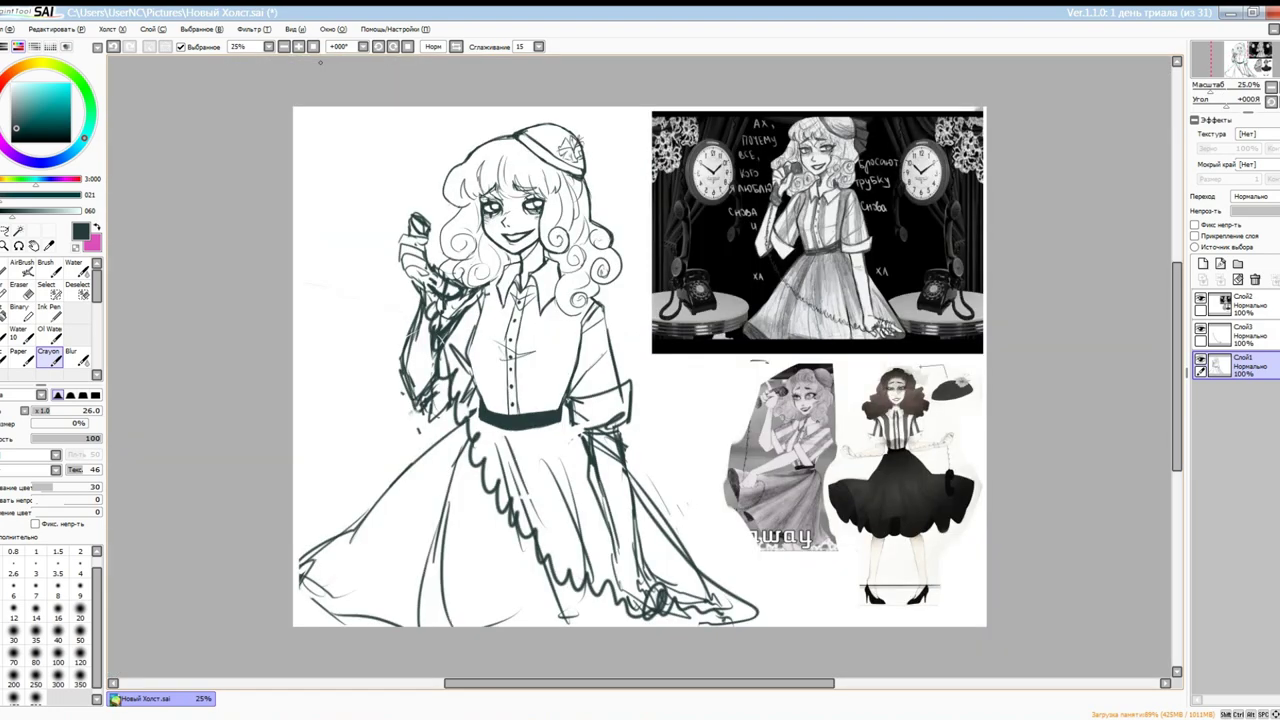
Touch up the curls and strands framing the face, and save the drawing
scroll(520, 190, up, 3)
key(e)
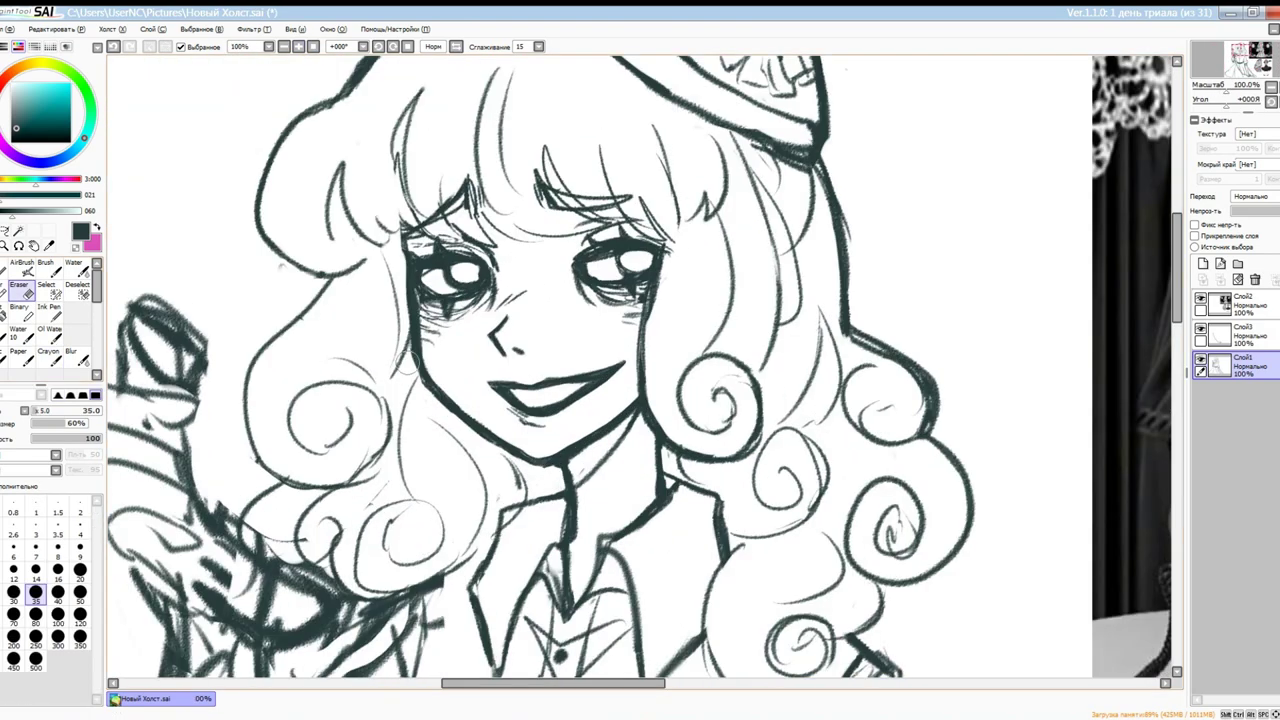
key(e)
key(e)
key(e)
scroll(426, 372, down, 4)
key(ctrl+s)
key(Return)
Adjust the selected beret with a transform, and erase rough lines around its decoration
scroll(715, 455, up, 1)
scroll(640, 370, up, 1)
key(ctrl+t)
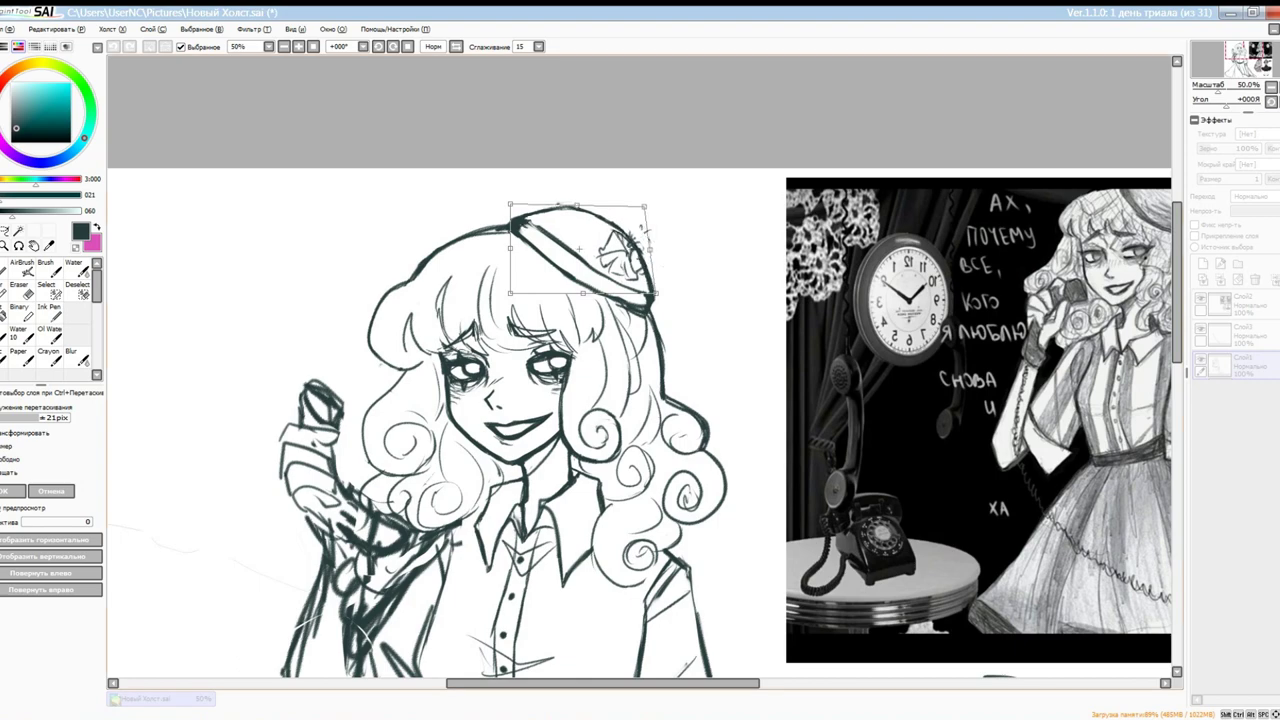
scroll(640, 370, up, 1)
key(Return)
key(e)
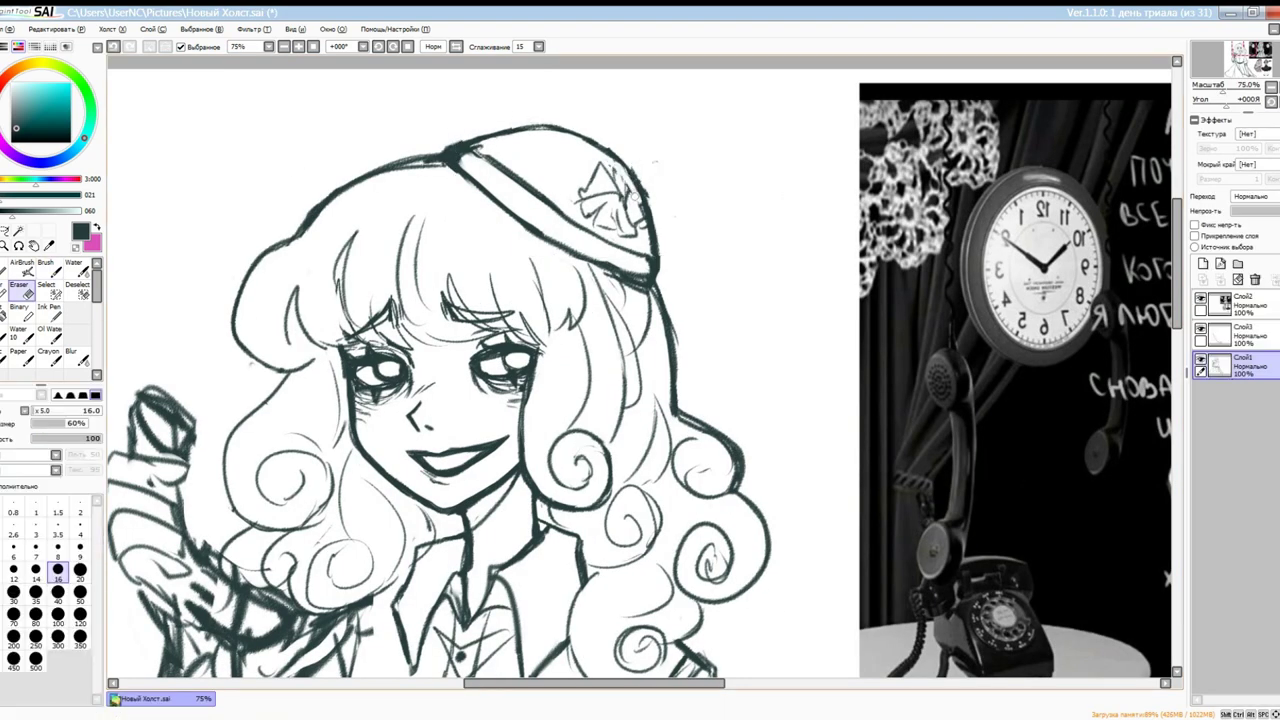
Adjust the beret's top edge with a transform, and refine the crown and brim outlines
key(ctrl+z)
key(ctrl+t)
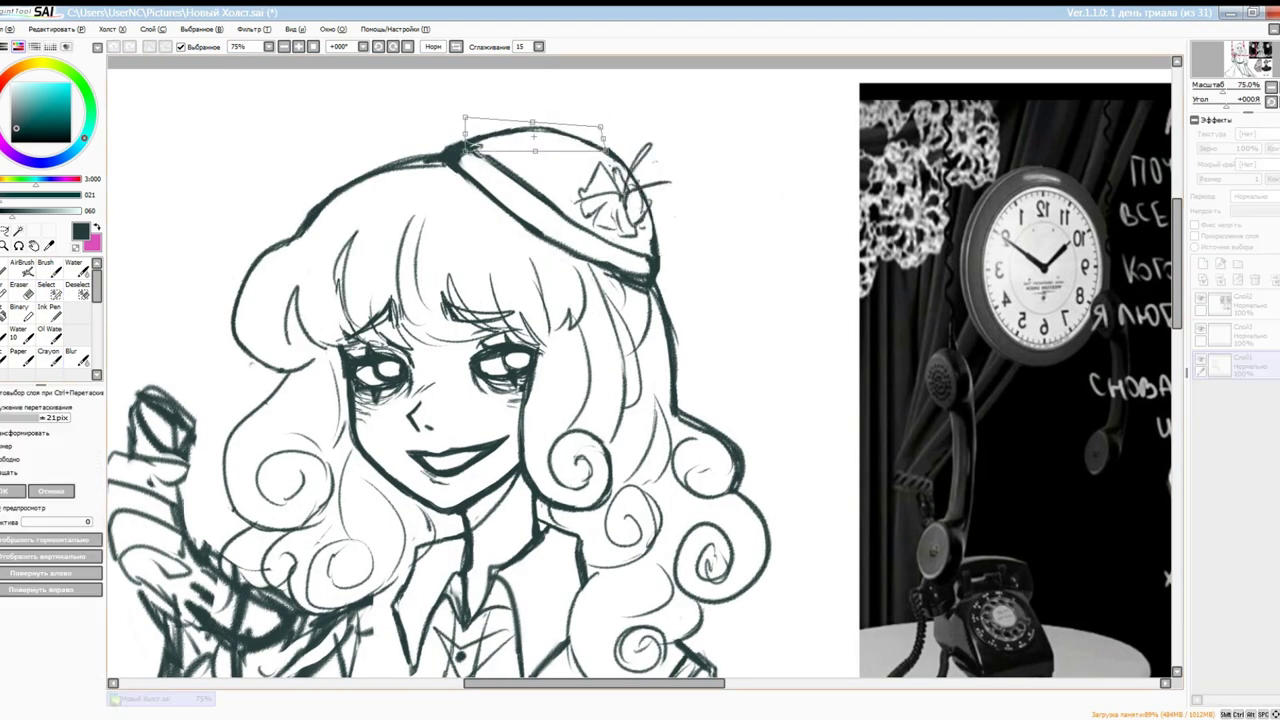
key(Return)
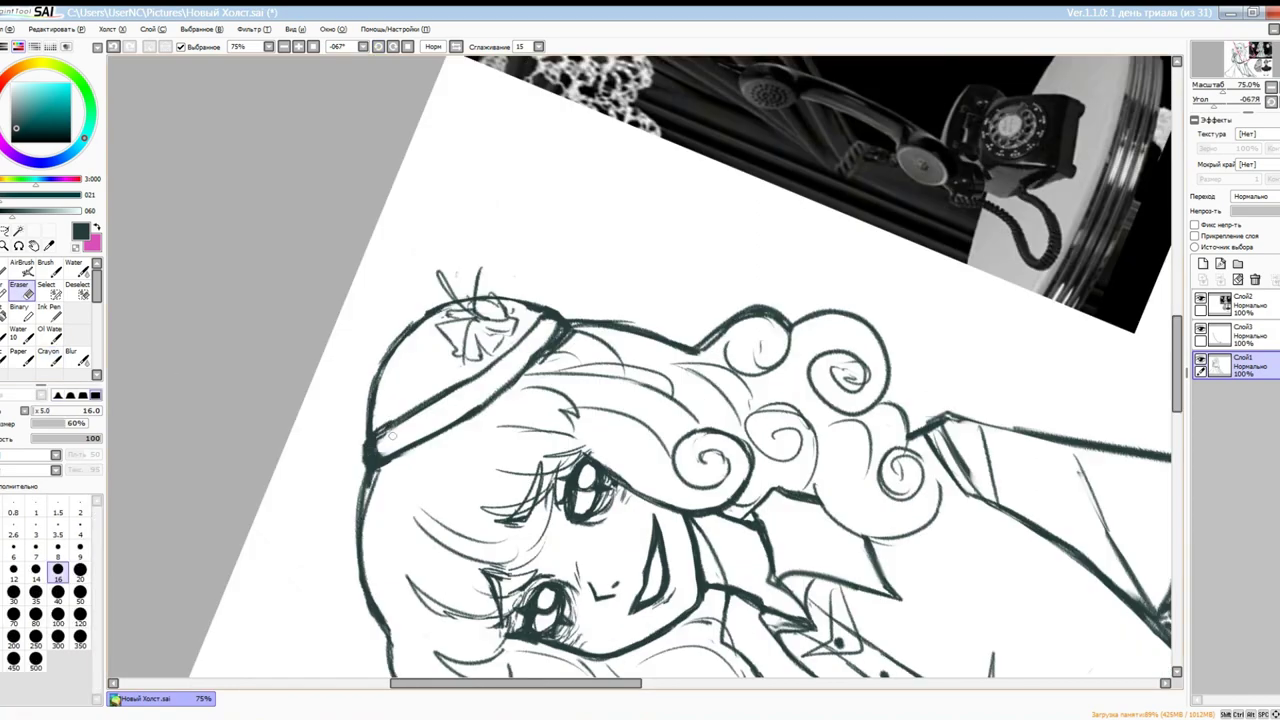
key(c)
key(Home)
scroll(640, 370, down, 2)
scroll(640, 370, up, 3)
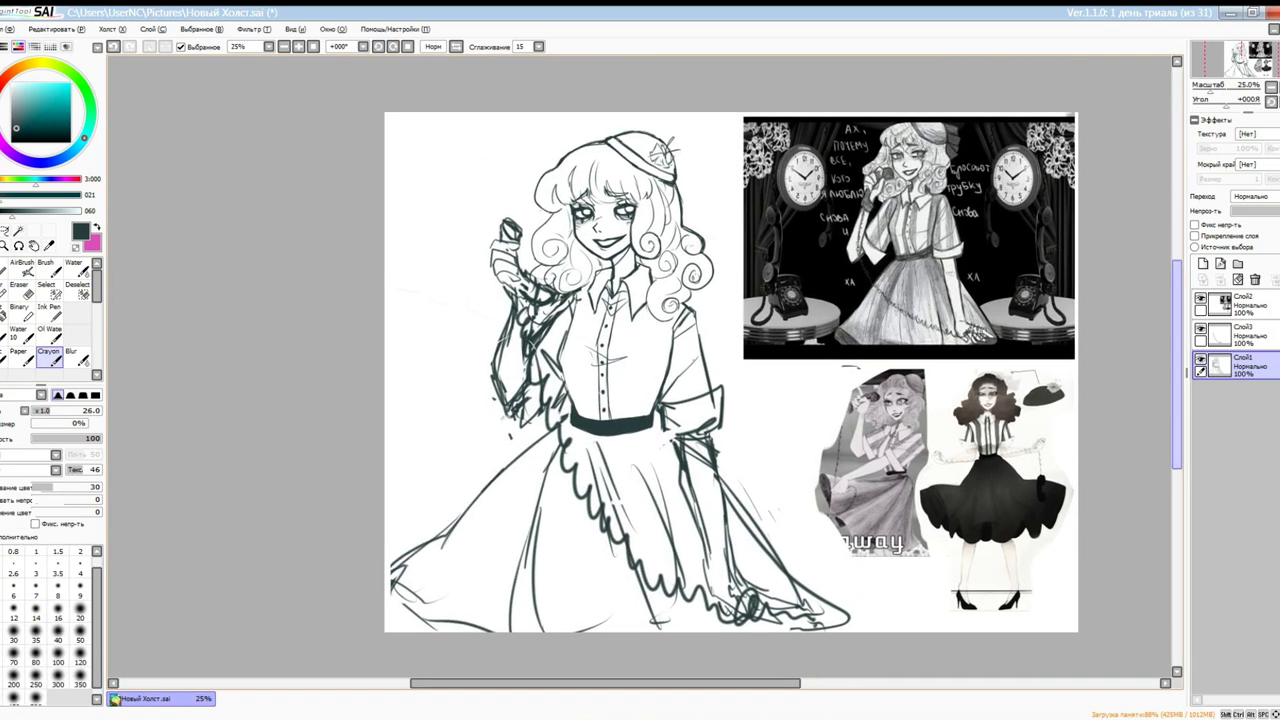
Adjust the selected beret with a transform, and touch up its outline where it meets the hair
key(ctrl+t)
scroll(640, 370, down, 2)
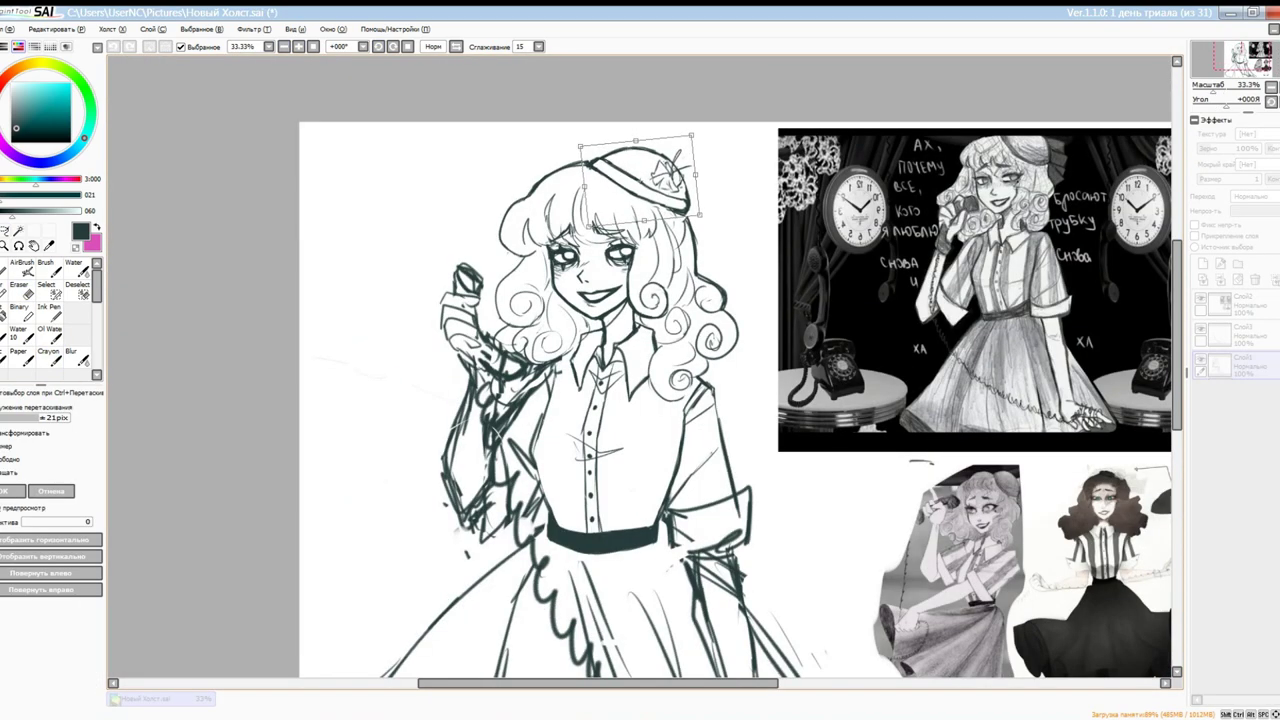
key(Return)
scroll(640, 370, up, 1)
key(e)
scroll(640, 370, up, 2)
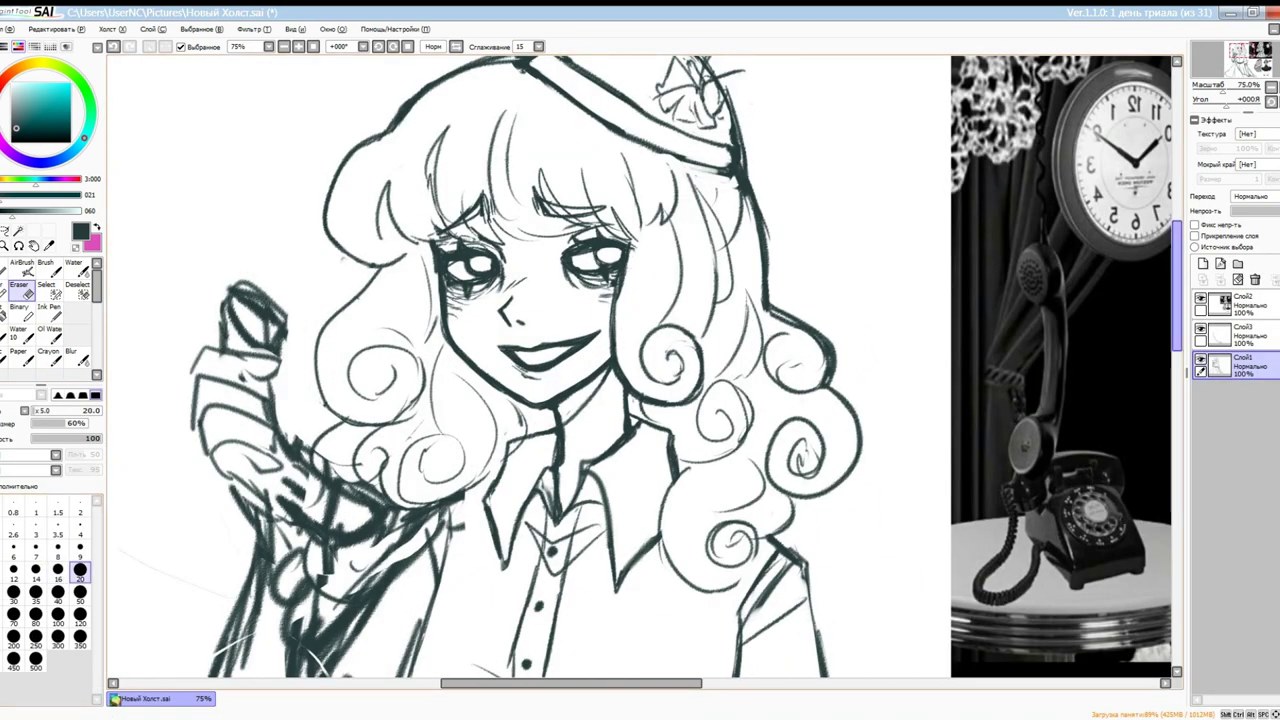
key(c)
drag(652, 302, 740, 318)
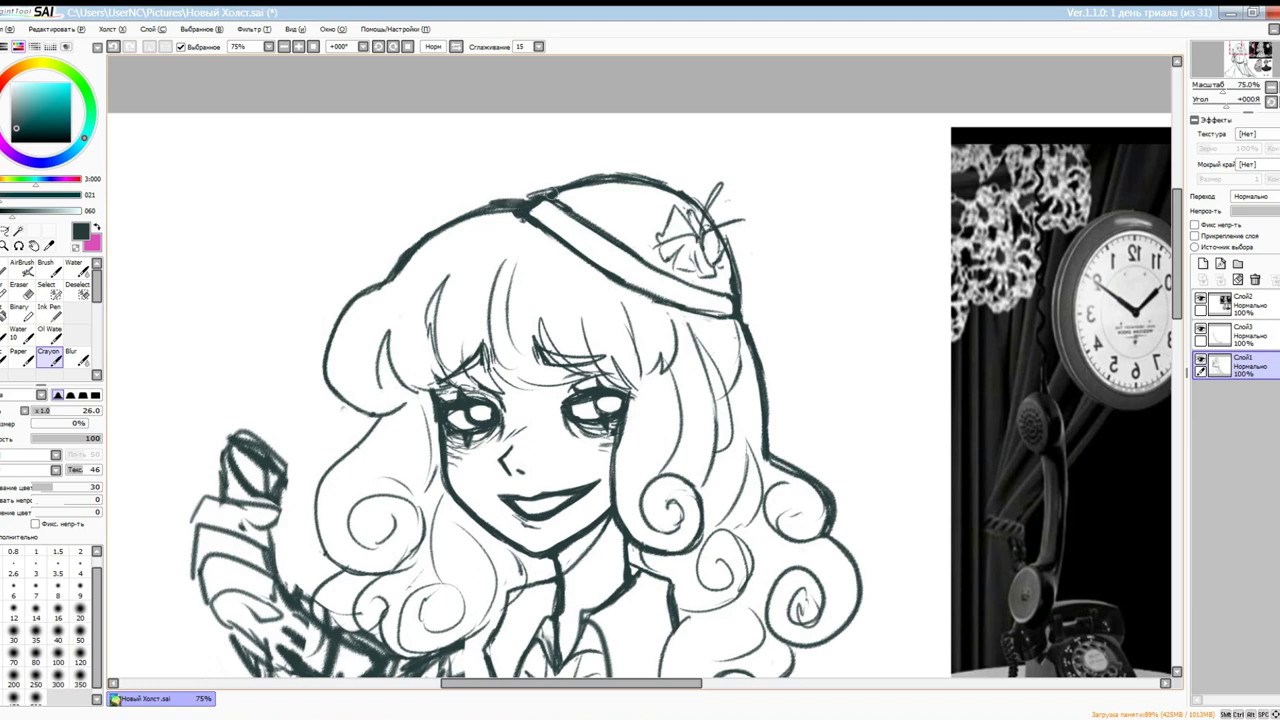
Erase stray marks around the beret, and refine its brim, crown edge and flower decoration
key(e)
scroll(640, 370, down, 4)
scroll(1155, 335, left, 2)
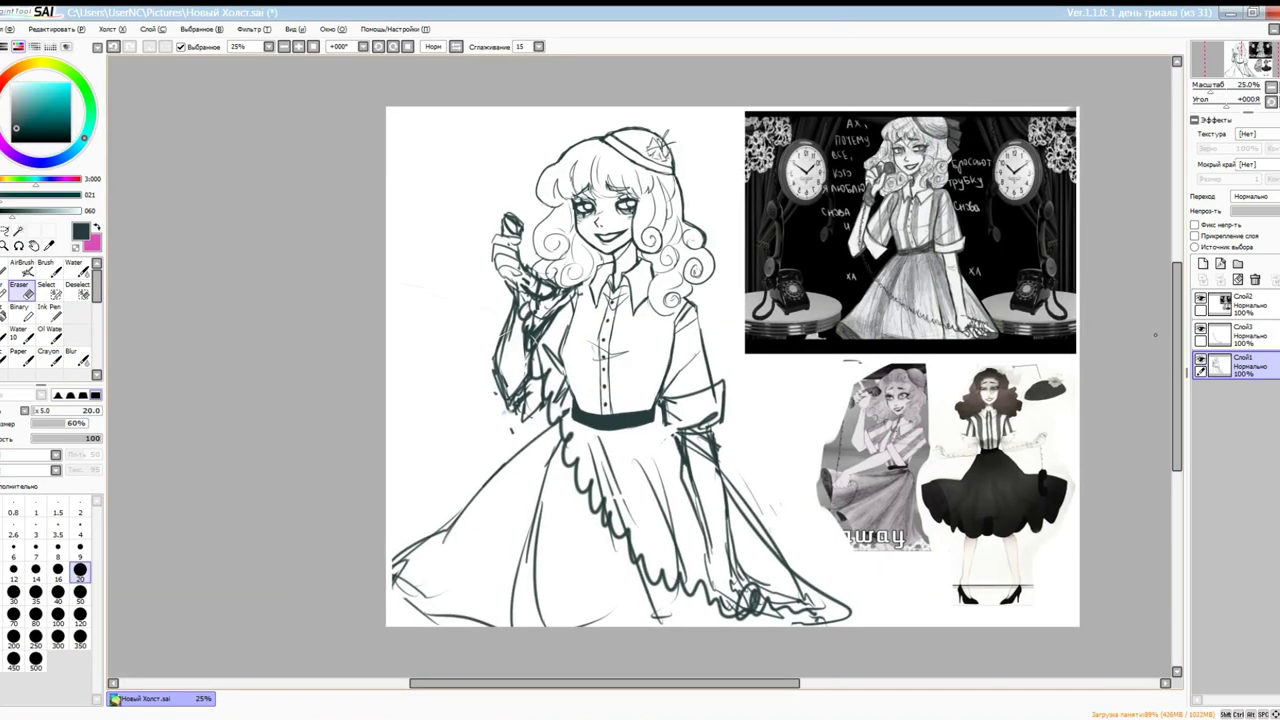
scroll(660, 160, up, 2)
drag(650, 185, 685, 160)
key(c)
scroll(660, 160, up, 3)
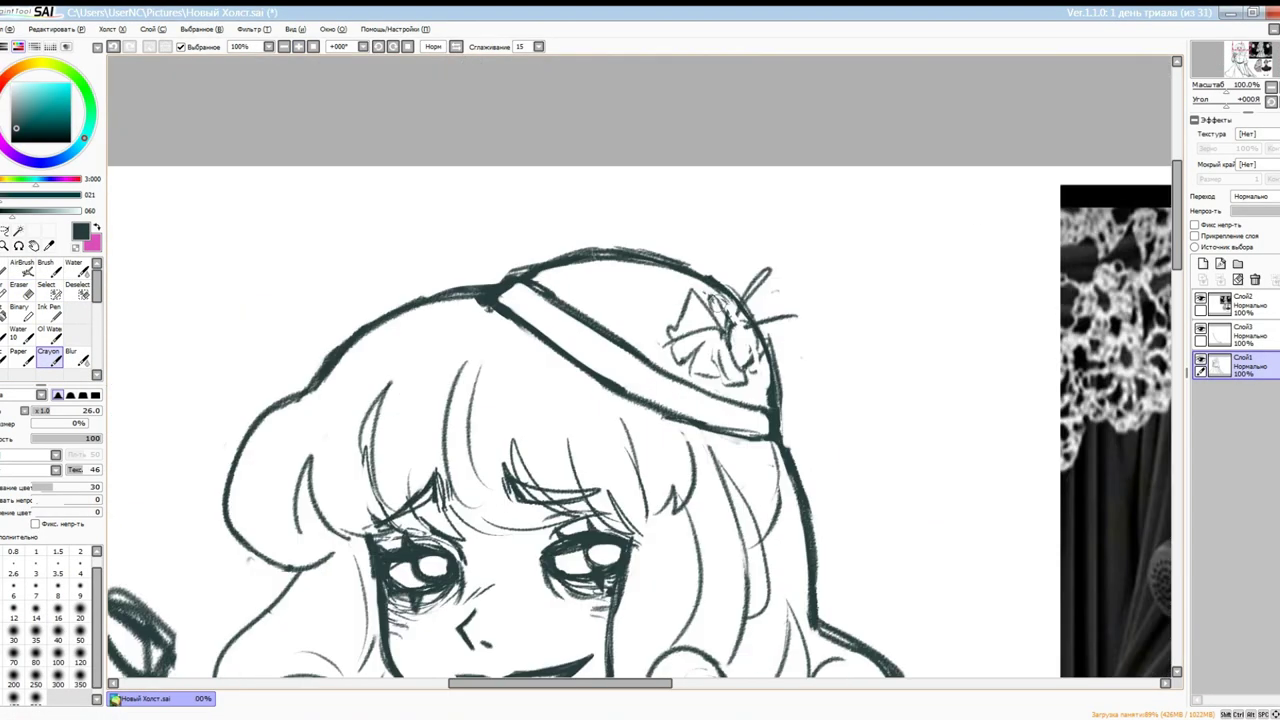
scroll(700, 330, down, 3)
mouse_move(738, 342)
mouse_down()
mouse_move(765, 368)
mouse_move(756, 342)
mouse_up()
scroll(700, 330, down, 2)
scroll(600, 206, up, 4)
key(e)
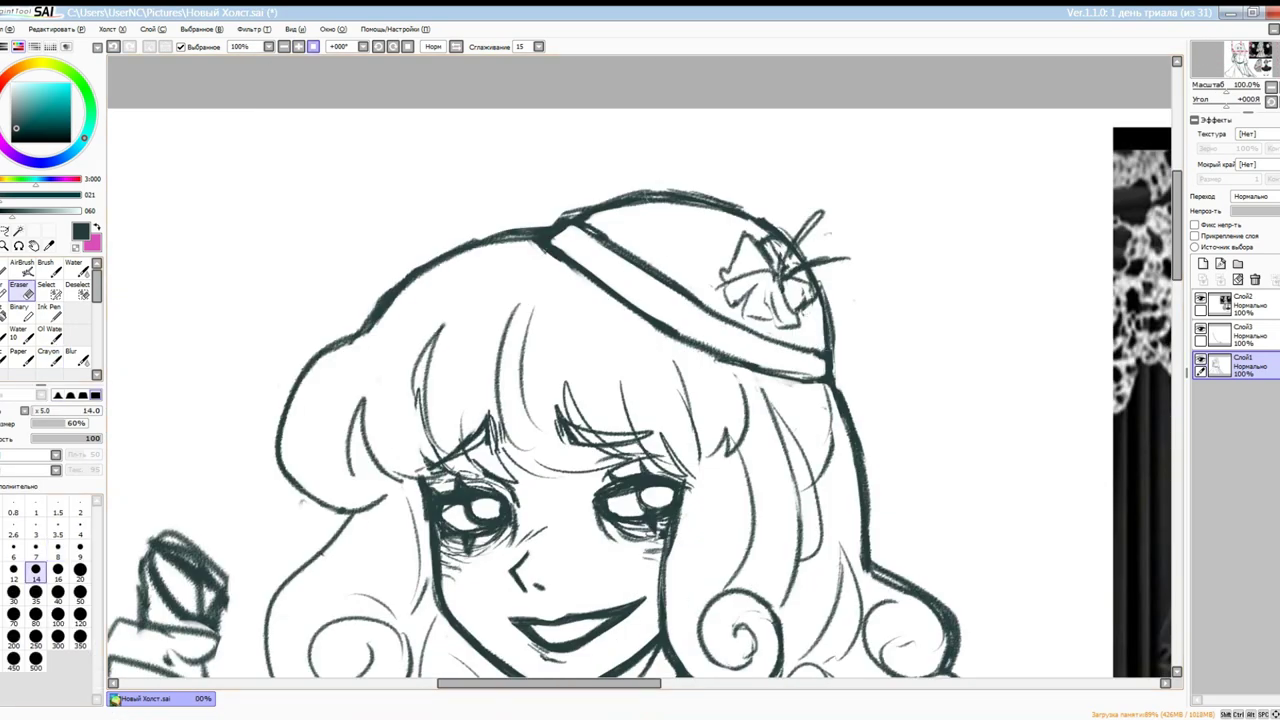
Clean up below the belt and sleeve, and redraw the lower edge of the lowered arm's rolled cuff
scroll(700, 300, down, 4)
key(c)
scroll(755, 192, up, 3)
scroll(748, 226, down, 5)
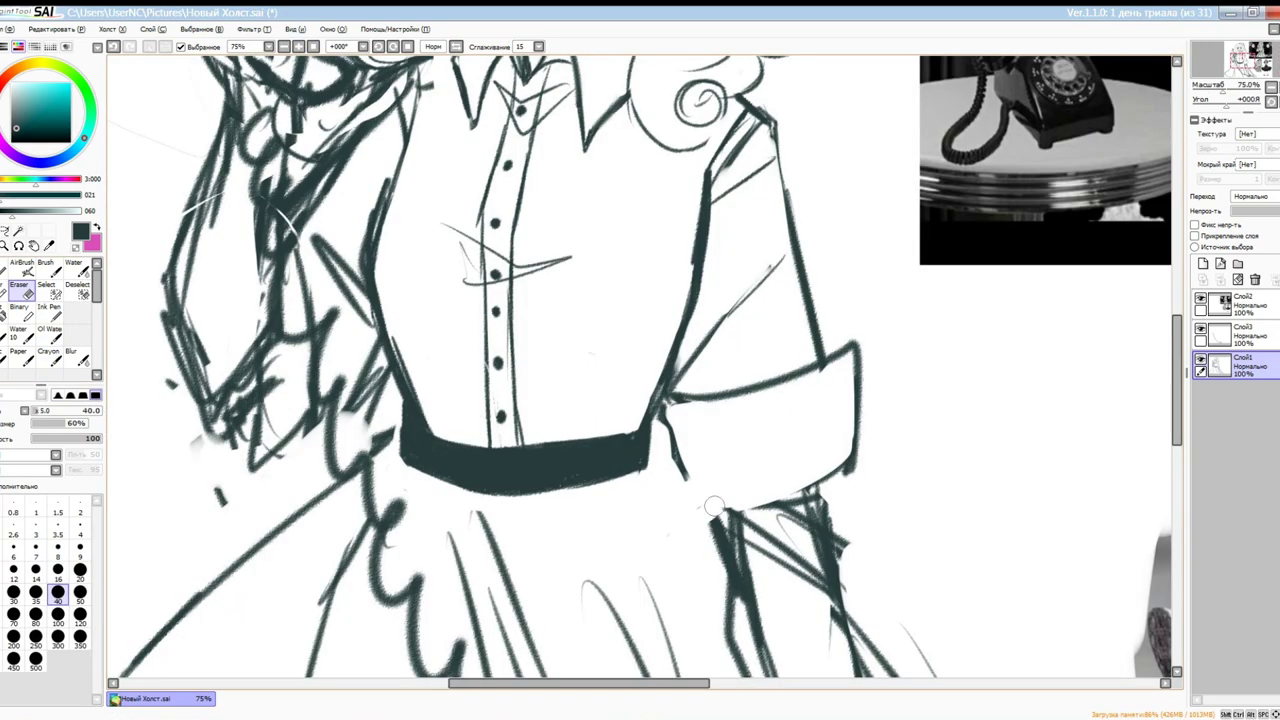
scroll(648, 355, up, 1)
scroll(434, 366, down, 3)
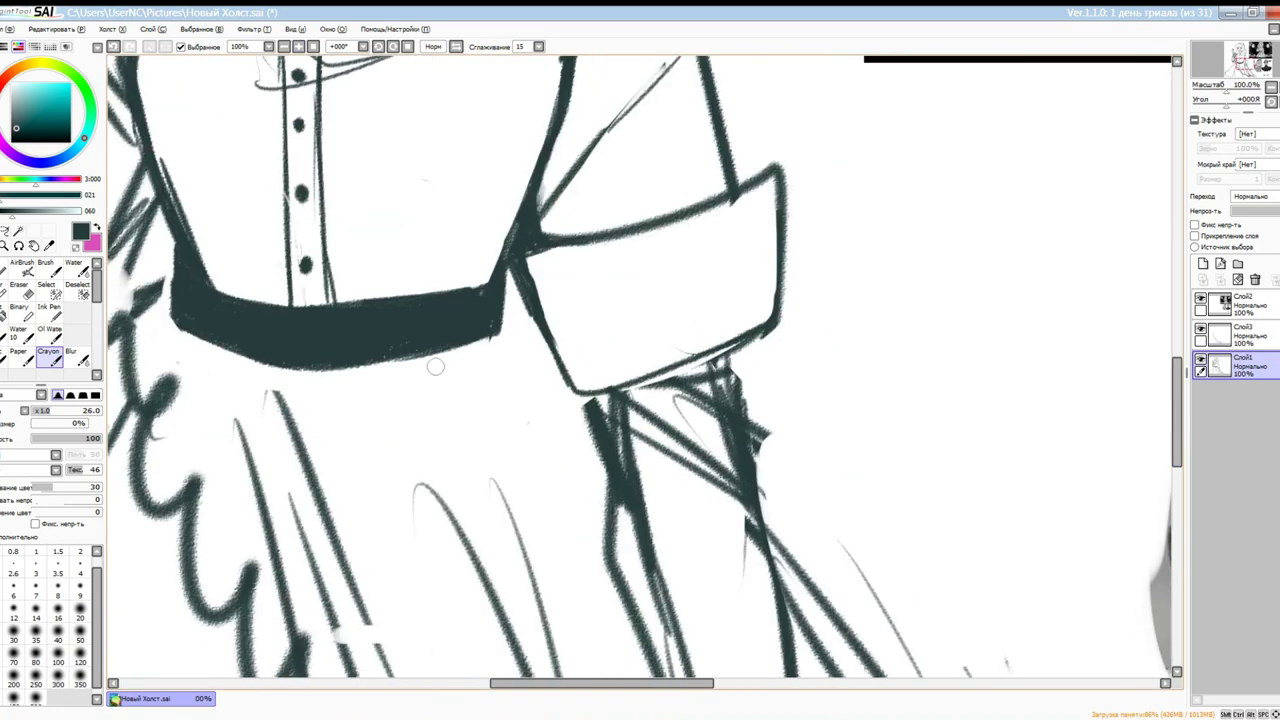
Erase the rough forearm lines below the rolled cuff, and redraw the lowered forearm's two outlines
key(e)
mouse_move(700, 380)
mouse_down()
mouse_move(634, 406)
mouse_move(621, 551)
mouse_up()
scroll(560, 277, down, 2)
drag(660, 209, 677, 423)
scroll(677, 423, down, 2)
scroll(721, 472, up, 6)
key(e)
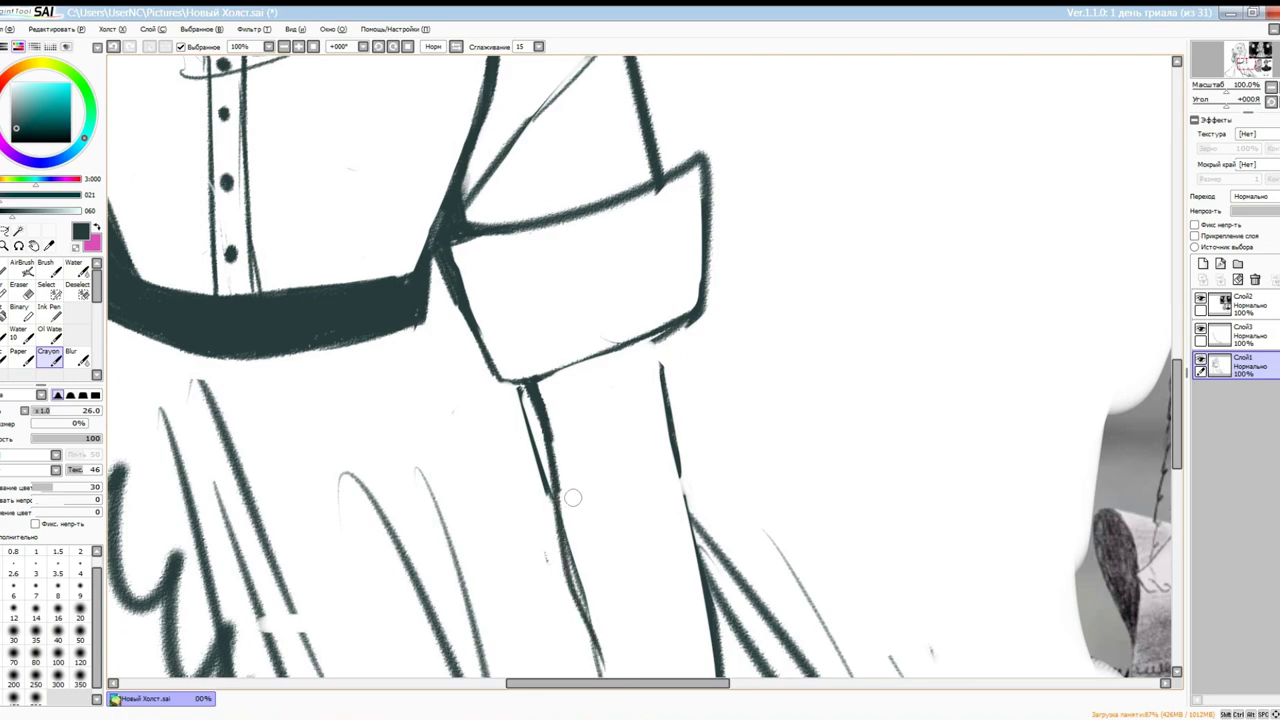
Refine the lowered forearm's edges and their join with the cuff, adding a small elbow crease
scroll(721, 472, down, 2)
drag(519, 178, 455, 90)
key(e)
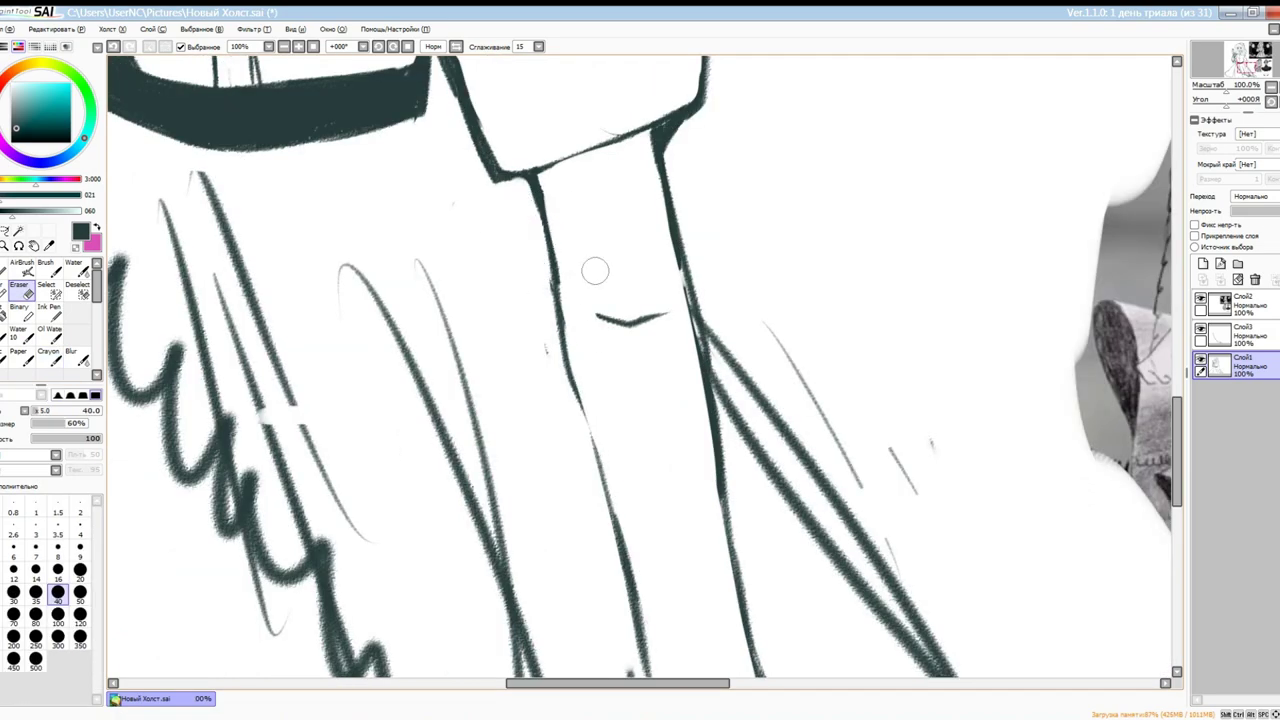
drag(672, 245, 705, 420)
key(e)
key(e)
drag(600, 490, 566, 352)
key(e)
drag(576, 152, 540, 172)
drag(662, 116, 530, 168)
Undo the last change to the selected lowered forearm, and add diagonal fold lines to the rolled cuff
scroll(485, 255, down, 4)
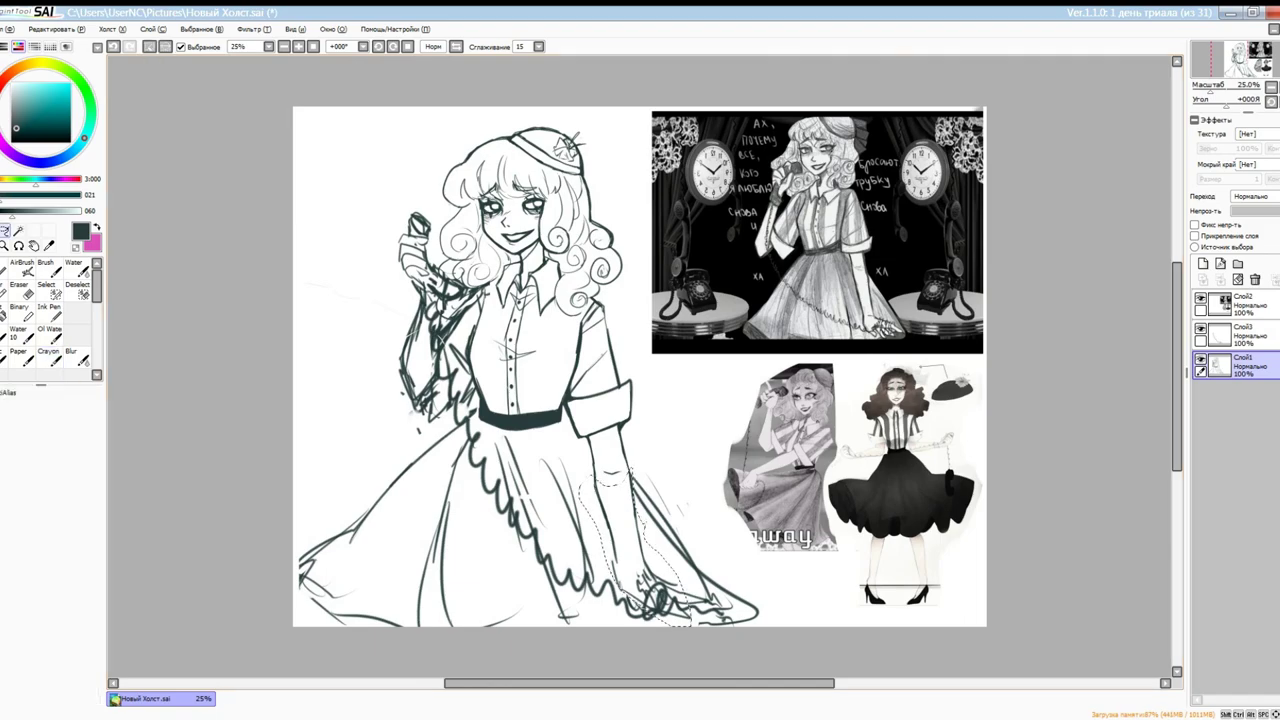
key(ctrl+z)
scroll(706, 656, up, 2)
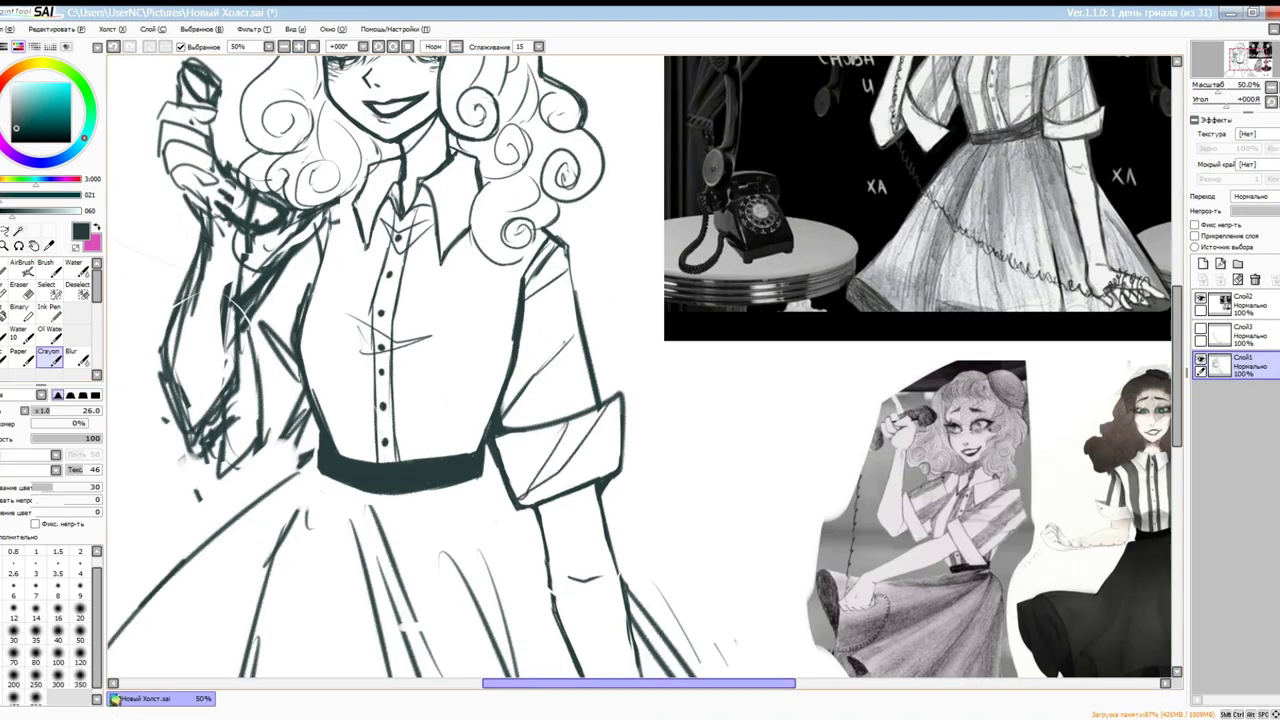
Fill the beret's brim with the solid dark line color, and rework the flower following the reference hat
scroll(588, 446, up, 1)
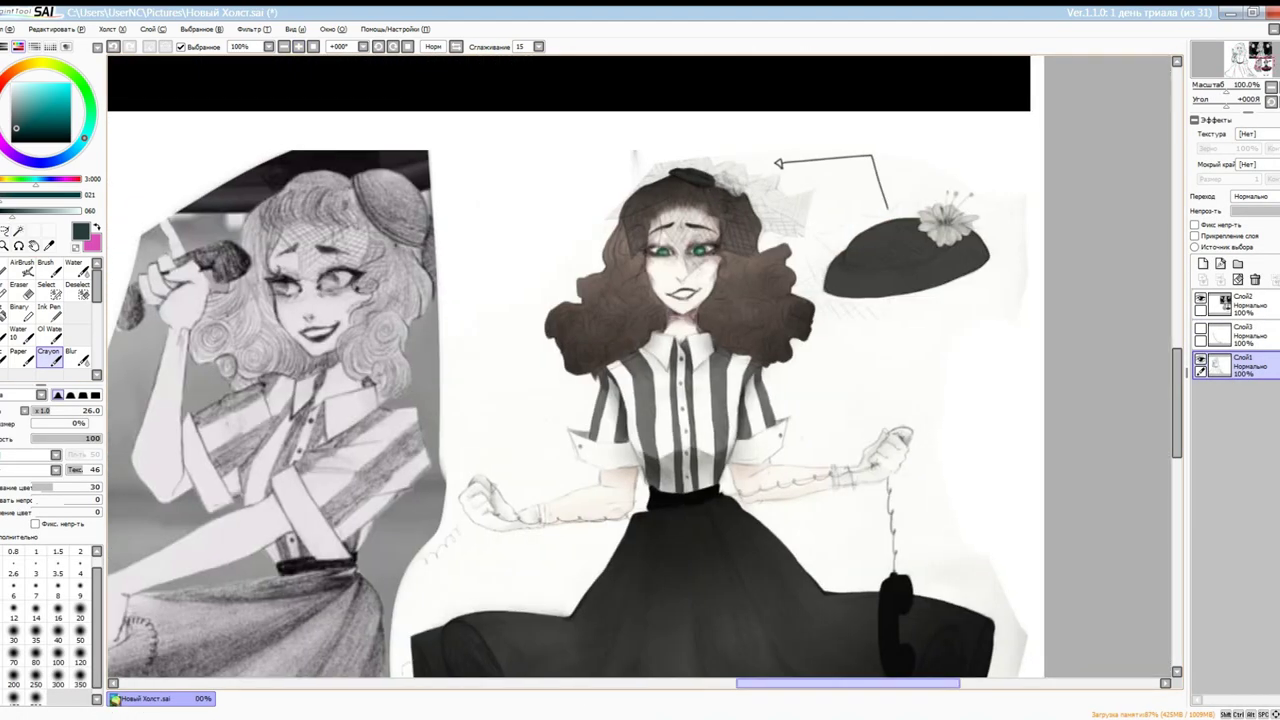
scroll(645, 234, up, 1)
key(e)
key(e)
scroll(718, 328, down, 3)
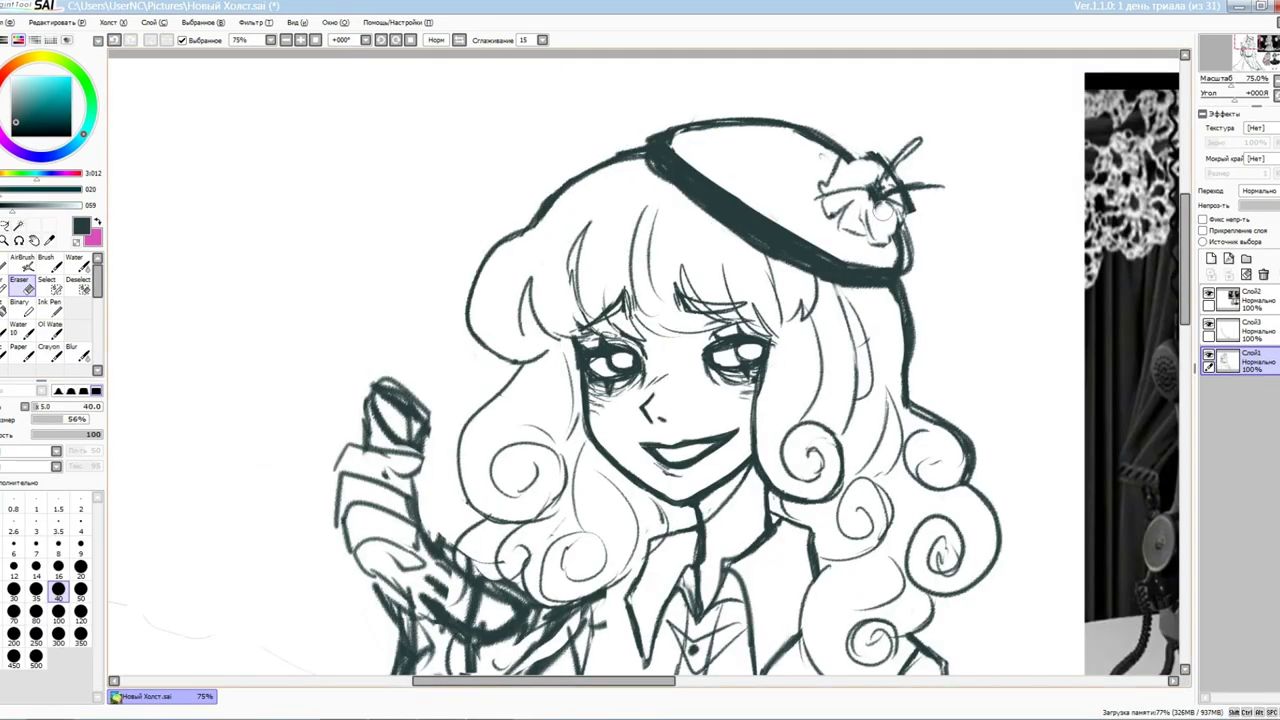
key(e)
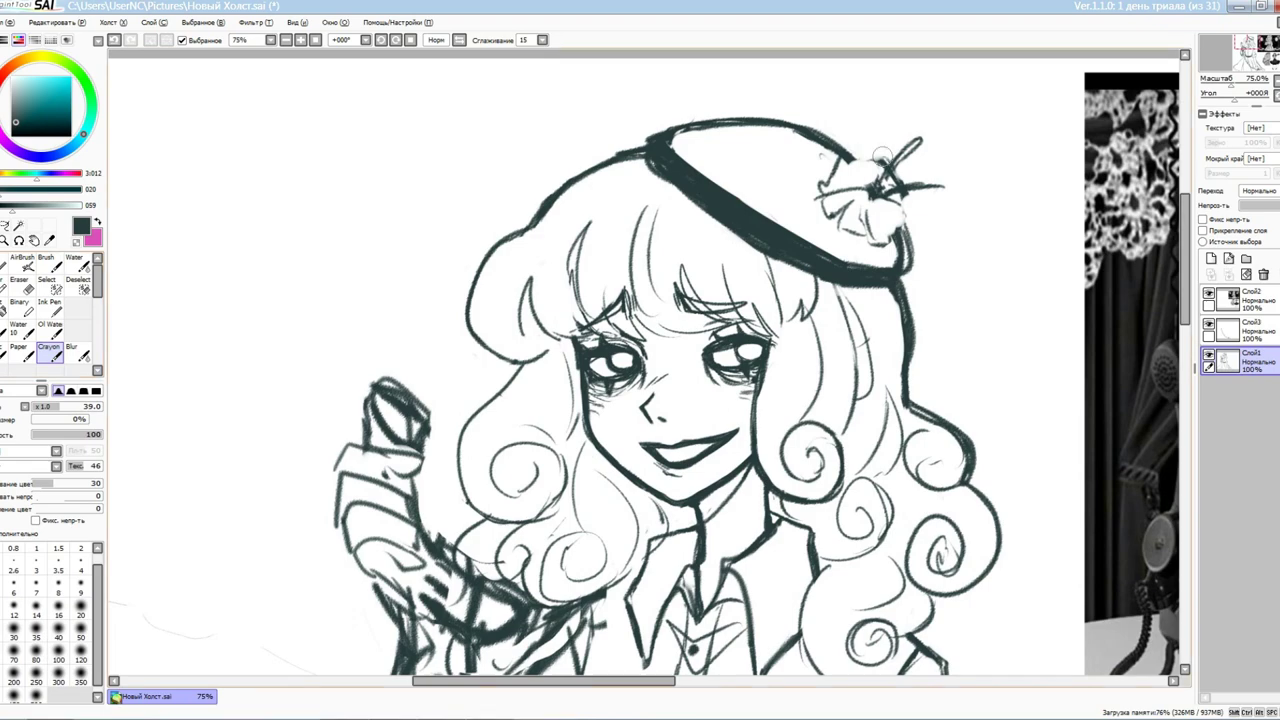
key(e)
key(e)
scroll(769, 658, down, 4)
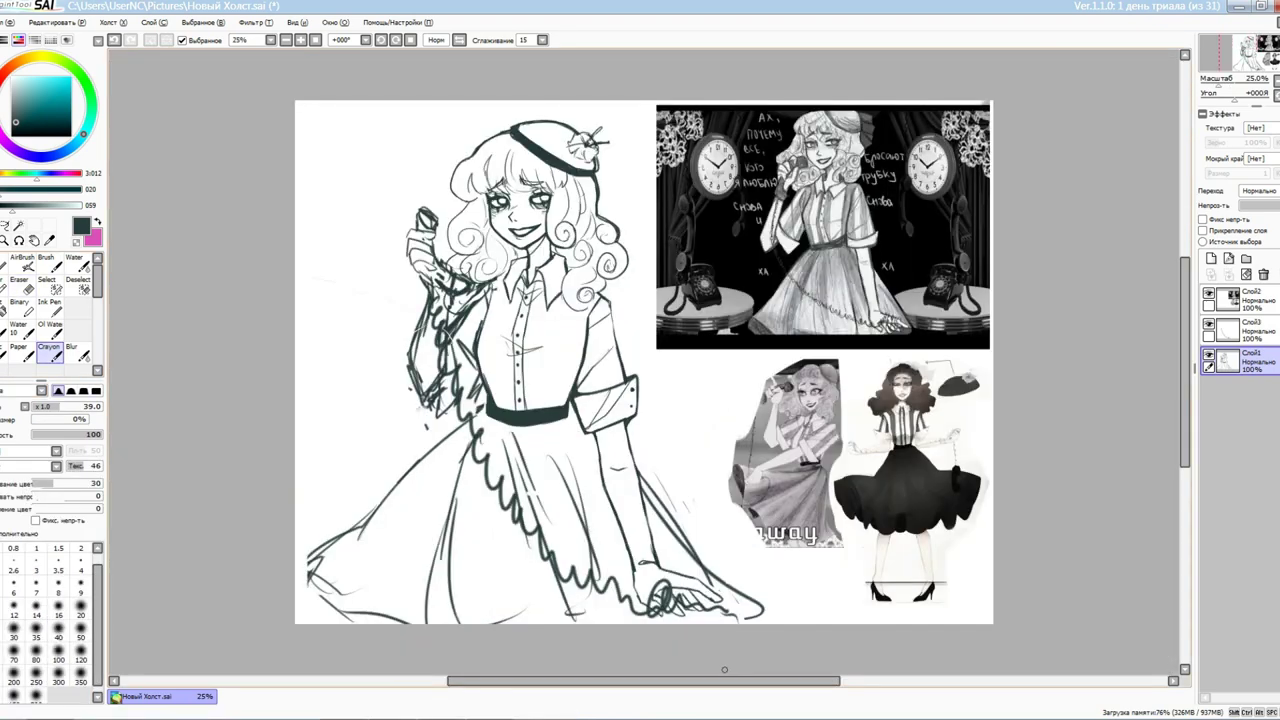
Redraw the lowered hand with its fingers spread over the skirt, and clean up its lines
scroll(769, 658, up, 3)
key(e)
key(e)
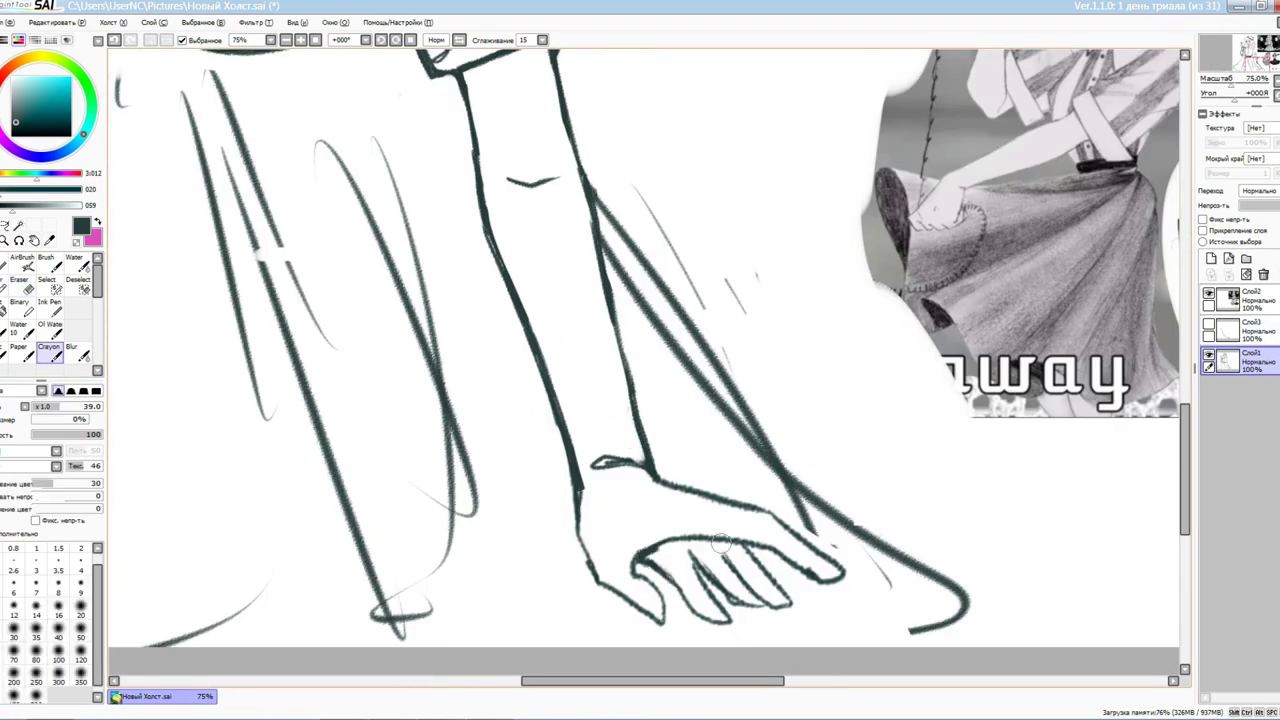
key(e)
mouse_move(722, 543)
mouse_down()
mouse_move(826, 571)
mouse_move(640, 420)
mouse_move(541, 484)
mouse_up()
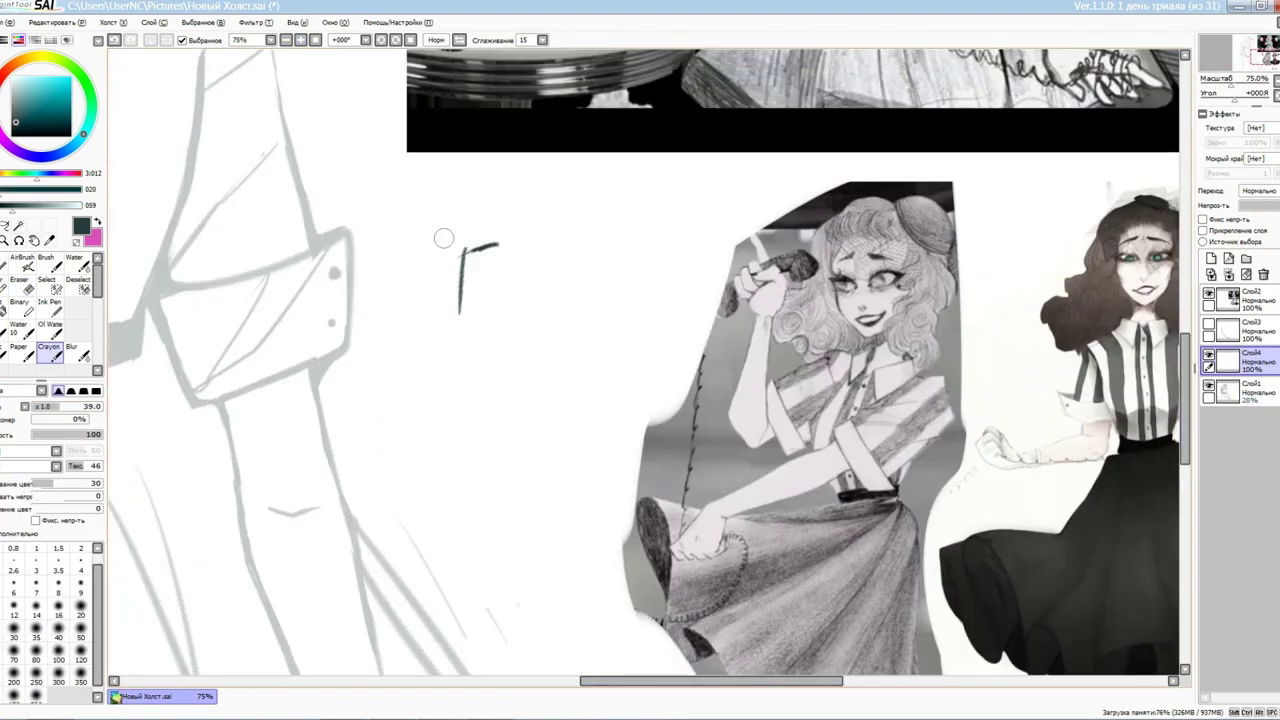
On a separate layer over the faded sketch, outline a telephone handset beside the figure and clean up its edges
mouse_move(470, 505)
mouse_down()
mouse_move(600, 305)
mouse_move(543, 600)
mouse_move(510, 560)
mouse_move(550, 540)
mouse_up()
drag(455, 270, 470, 625)
key(e)
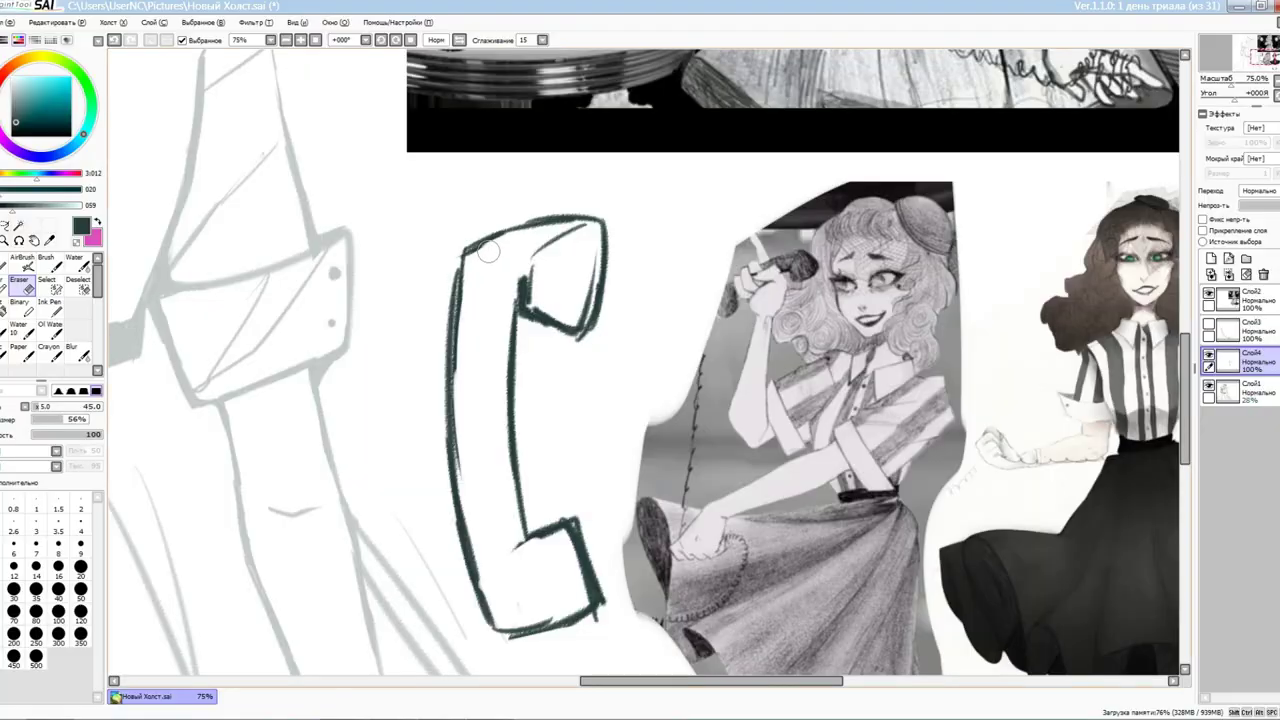
drag(470, 262, 500, 242)
drag(515, 278, 518, 316)
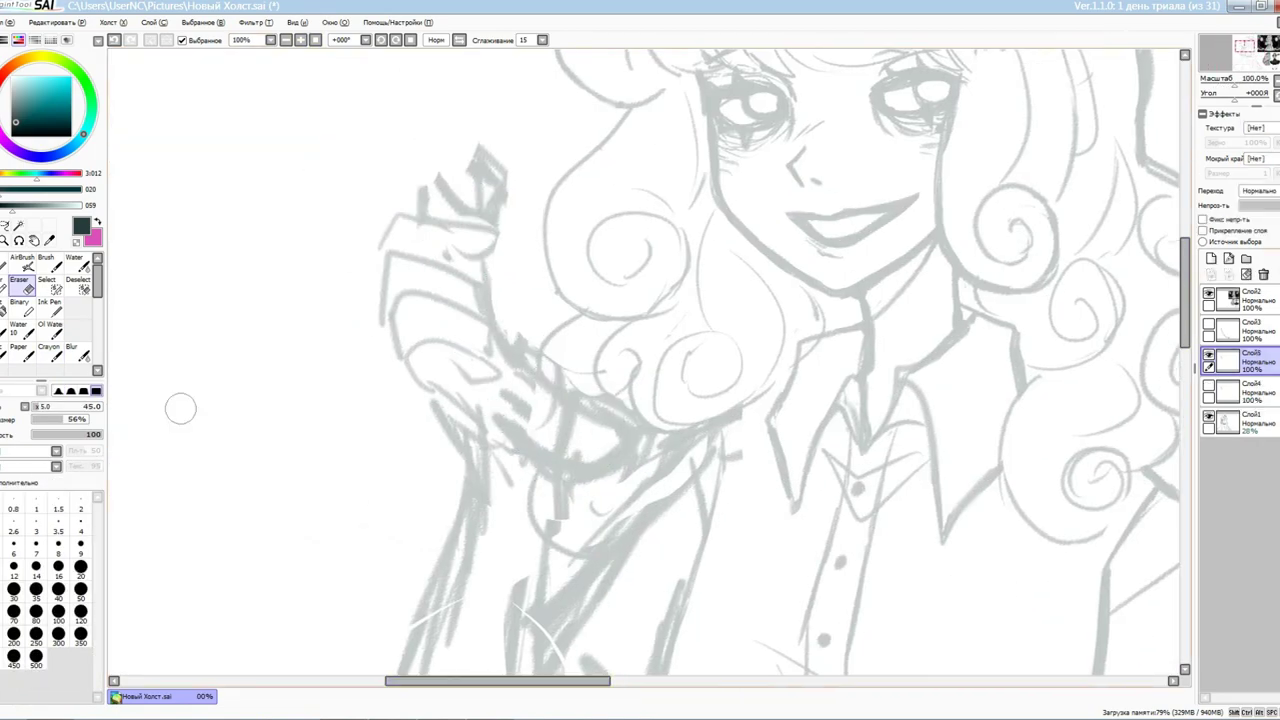
On another layer, redraw the raised hand with fingers curled to grip the handset, undoing the last stroke
drag(460, 420, 468, 395)
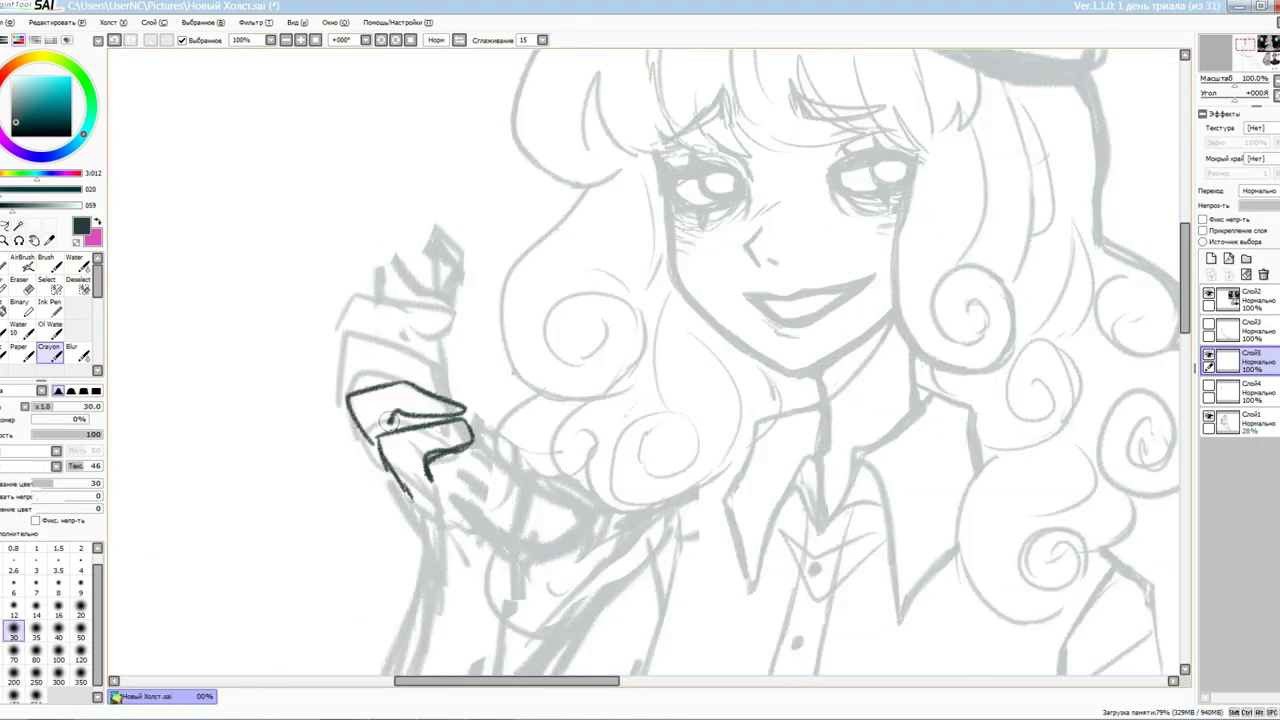
drag(341, 345, 380, 336)
scroll(640, 360, down, 3)
drag(405, 262, 540, 382)
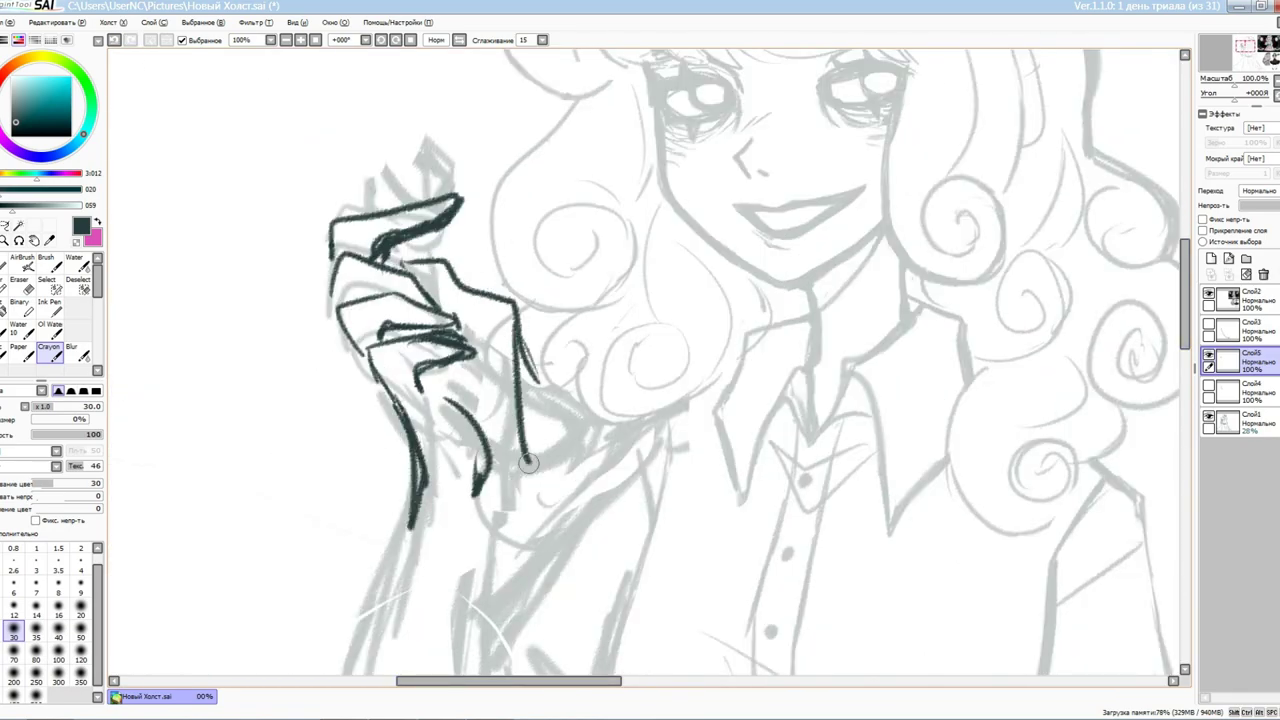
key(ctrl+z)
Redraw the raised forearm from the wrist to the pointed elbow, erasing and correcting its edges
scroll(640, 360, down, 5)
drag(590, 70, 636, 404)
scroll(640, 360, up, 2)
drag(650, 304, 640, 458)
drag(664, 244, 640, 400)
key(e)
mouse_move(625, 290)
mouse_down()
mouse_move(619, 450)
mouse_move(555, 300)
mouse_up()
key(e)
drag(555, 215, 545, 370)
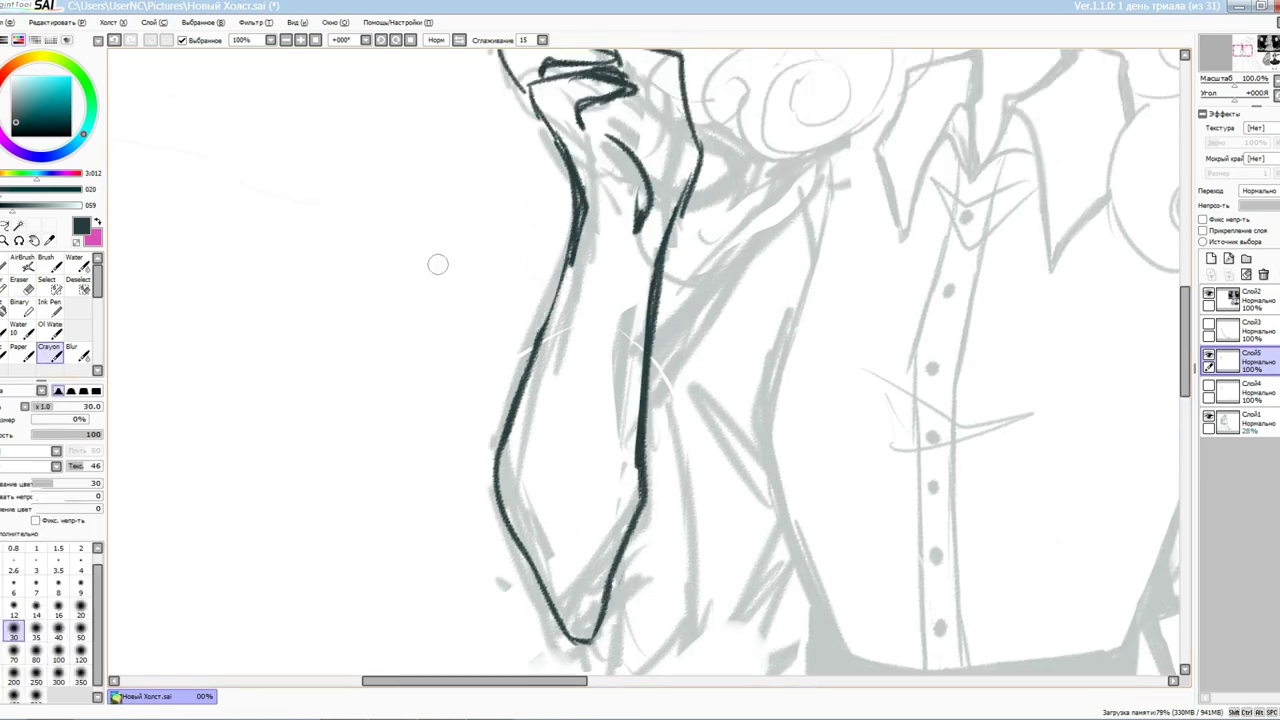
Draw the raised arm's shoulder line, sleeve and open cuff around the elbow
key(minus)
scroll(640, 360, right, 2)
key(plus)
drag(770, 175, 660, 266)
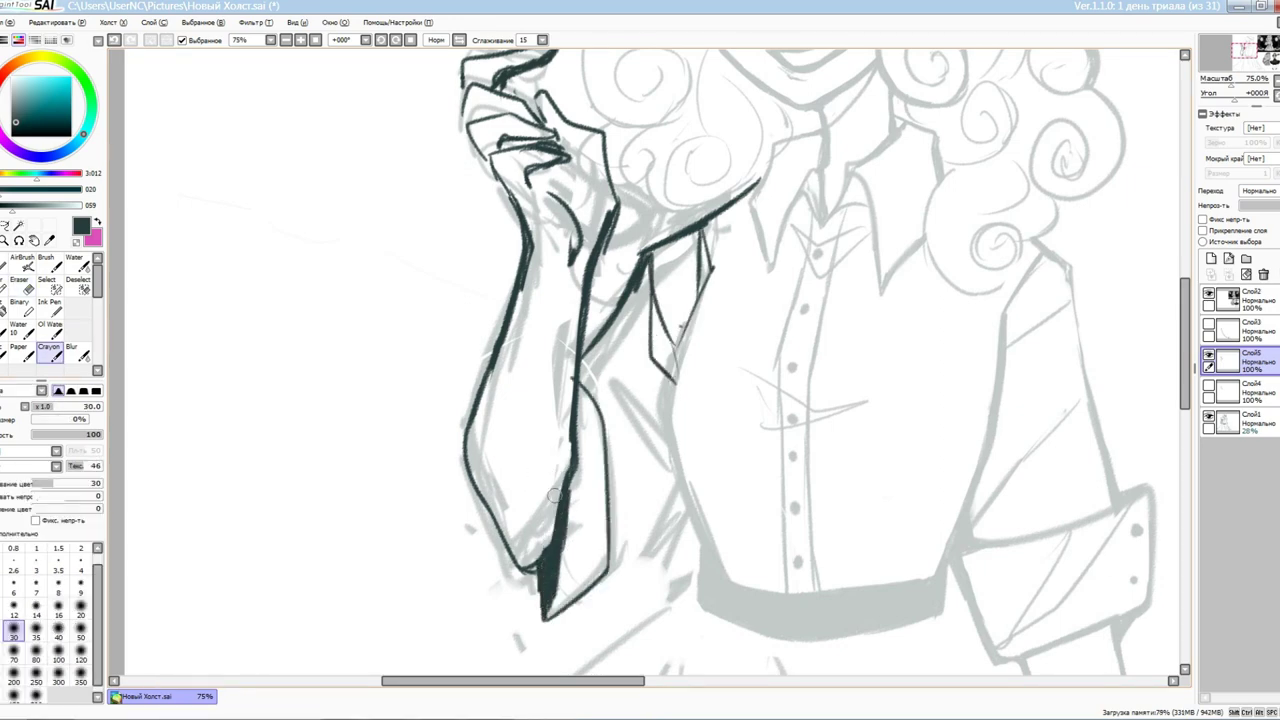
scroll(880, 317, down, 2)
drag(600, 500, 545, 570)
mouse_move(560, 495)
mouse_down()
mouse_move(600, 508)
mouse_move(550, 585)
mouse_move(614, 533)
mouse_up()
click(50, 330)
click(49, 352)
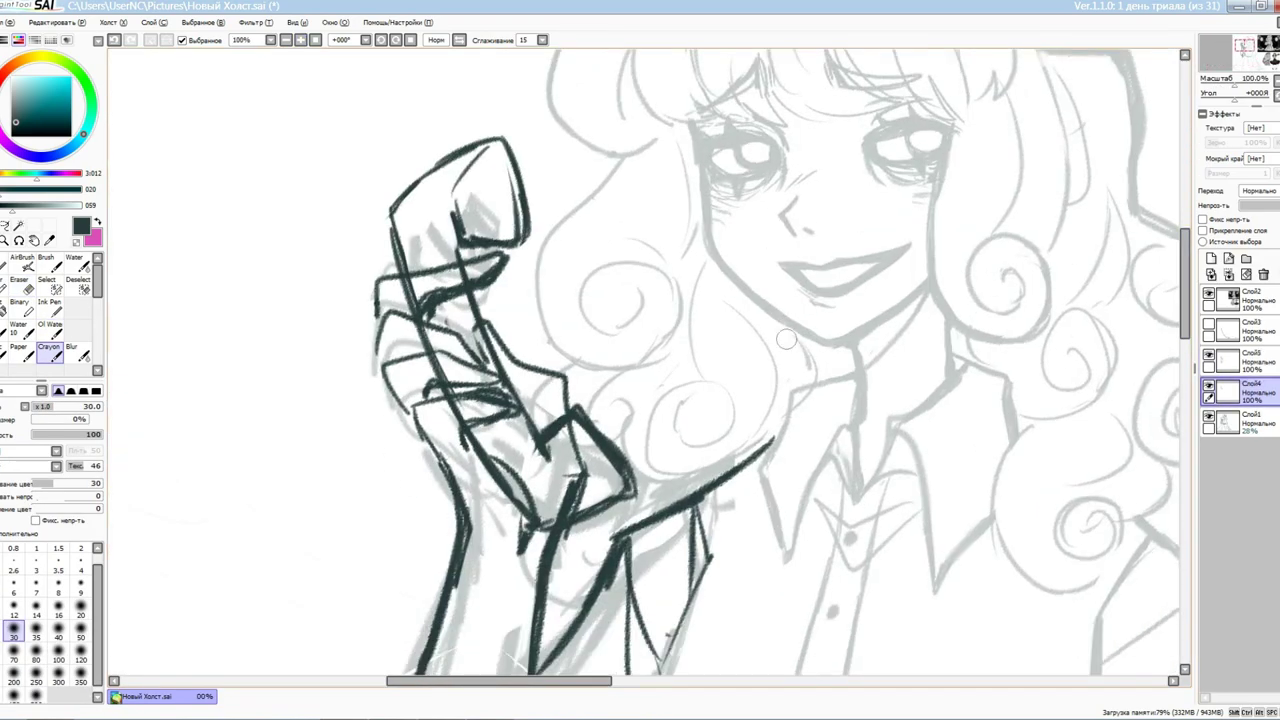
Erase the overlapping handset and finger lines so the raised hand grips the handset
key(e)
key(ctrl+Up)
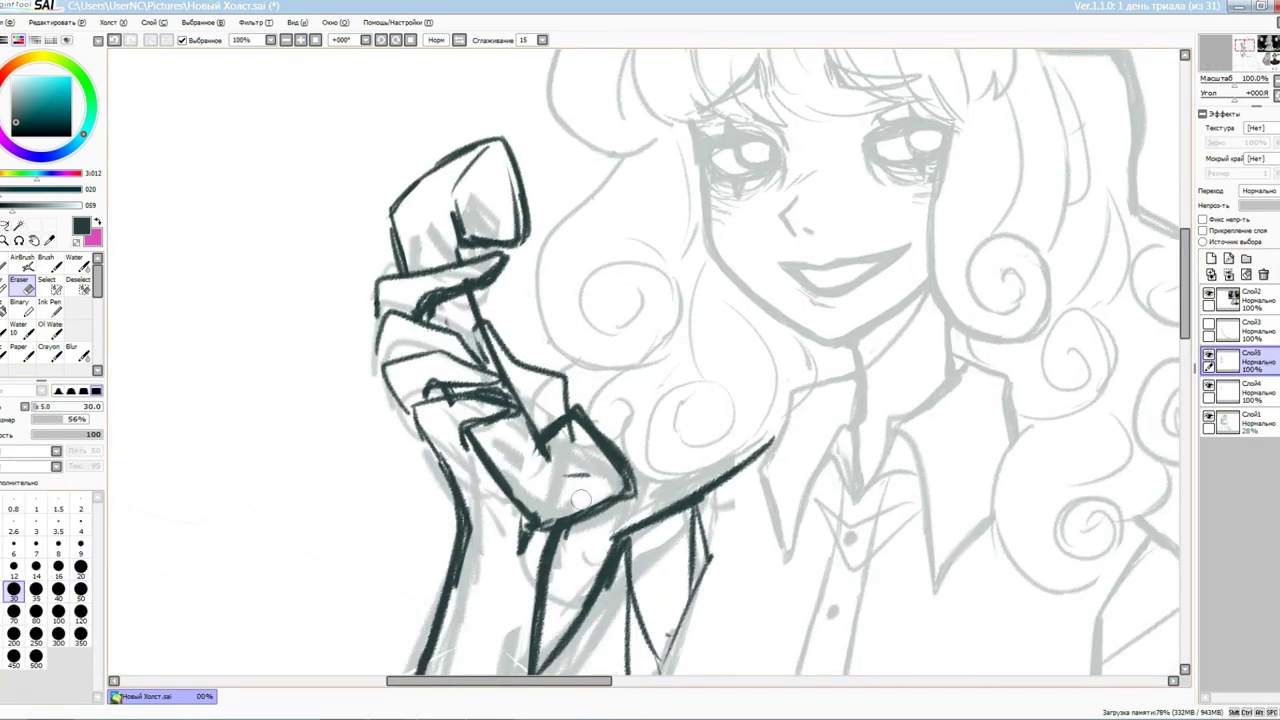
scroll(580, 497, down, 3)
Erase the old rough raised hand, handset and arm from the base sketch layer
key(c)
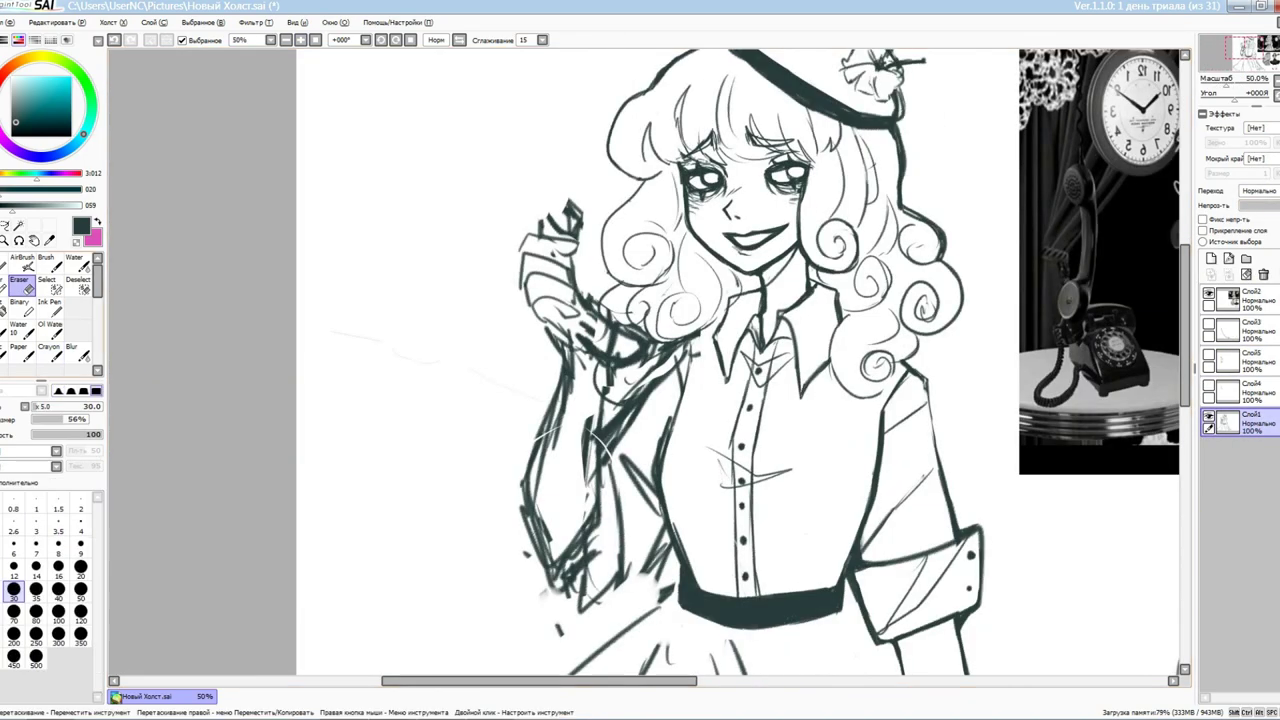
key(e)
mouse_move(560, 260)
mouse_down()
mouse_move(573, 404)
mouse_move(528, 514)
mouse_move(594, 546)
mouse_move(630, 375)
mouse_up()
key(])
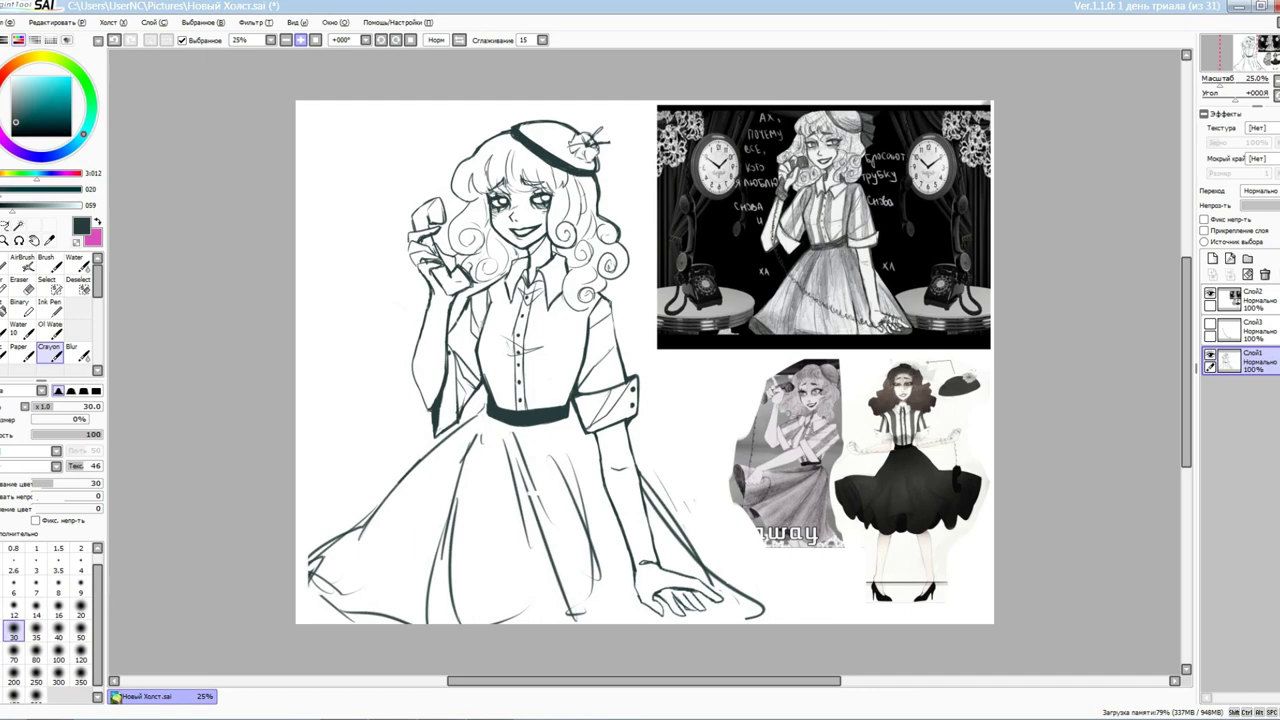
On a new layer over the faded sketch, redraw the flared skirt's side outlines, folds and hem
scroll(236, 323, left, 1)
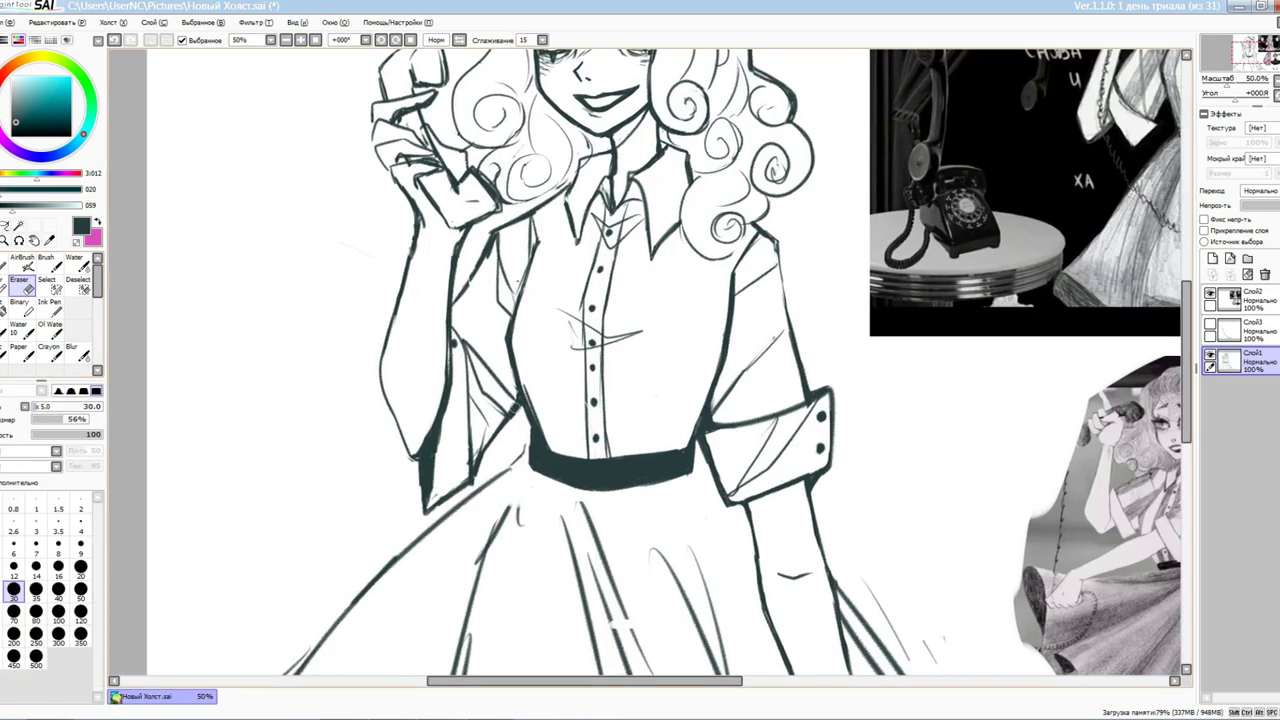
scroll(877, 442, down, 3)
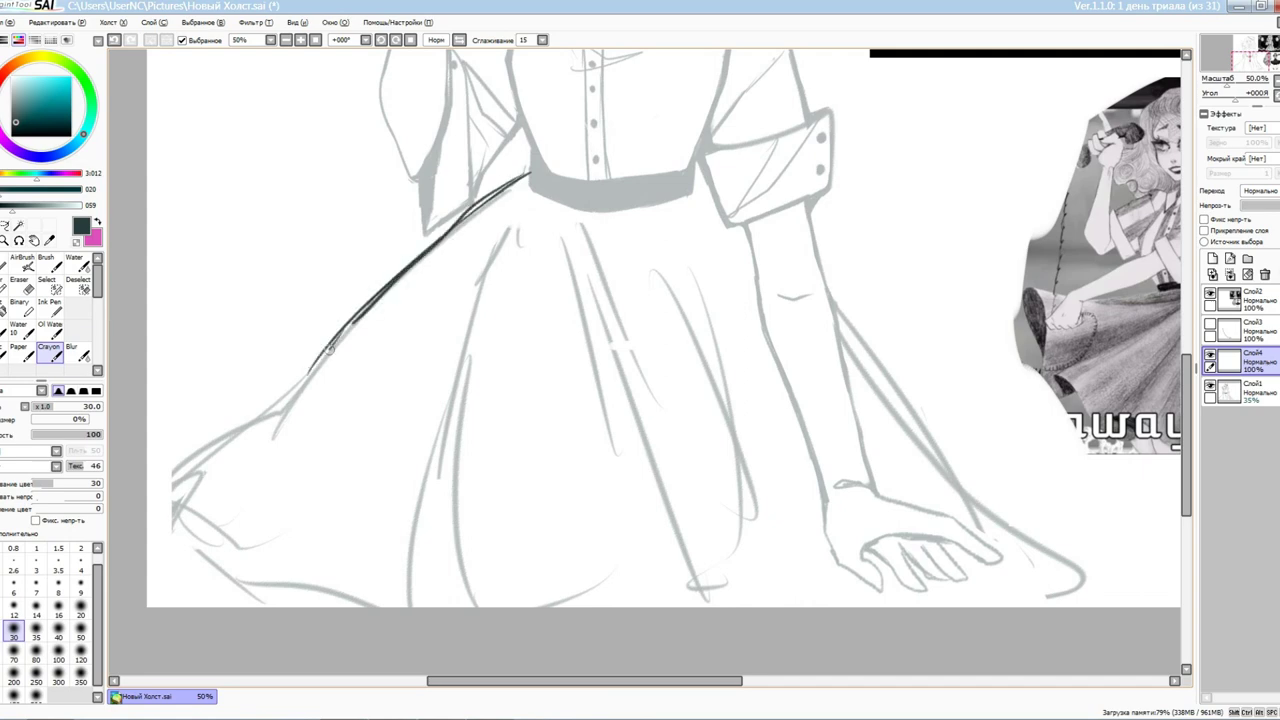
mouse_move(330, 345)
mouse_down()
mouse_move(465, 605)
mouse_move(715, 575)
mouse_move(865, 590)
mouse_move(915, 479)
mouse_up()
Erase the old skirt lines from the base sketch layer, and refine the skirt's folds below the belt
click(1240, 390)
key(e)
mouse_move(237, 260)
mouse_down()
mouse_move(394, 297)
mouse_move(508, 198)
mouse_up()
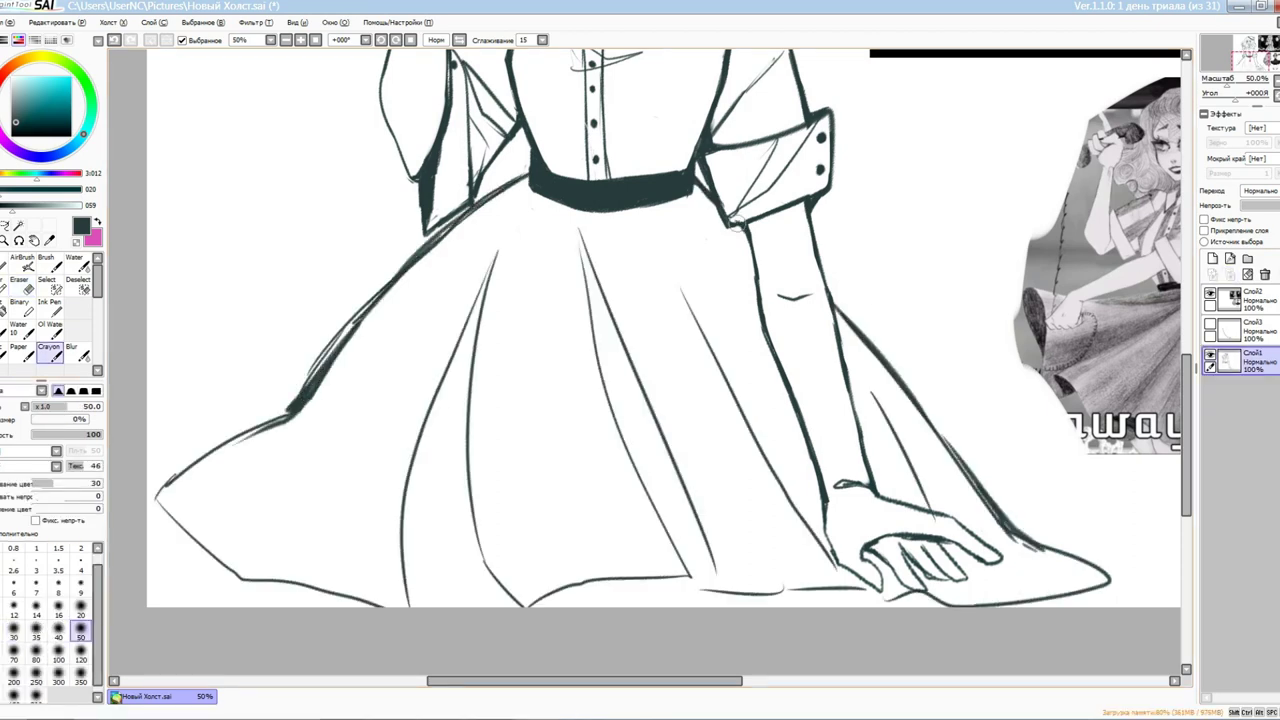
key(e)
scroll(640, 330, down, 2)
key(c)
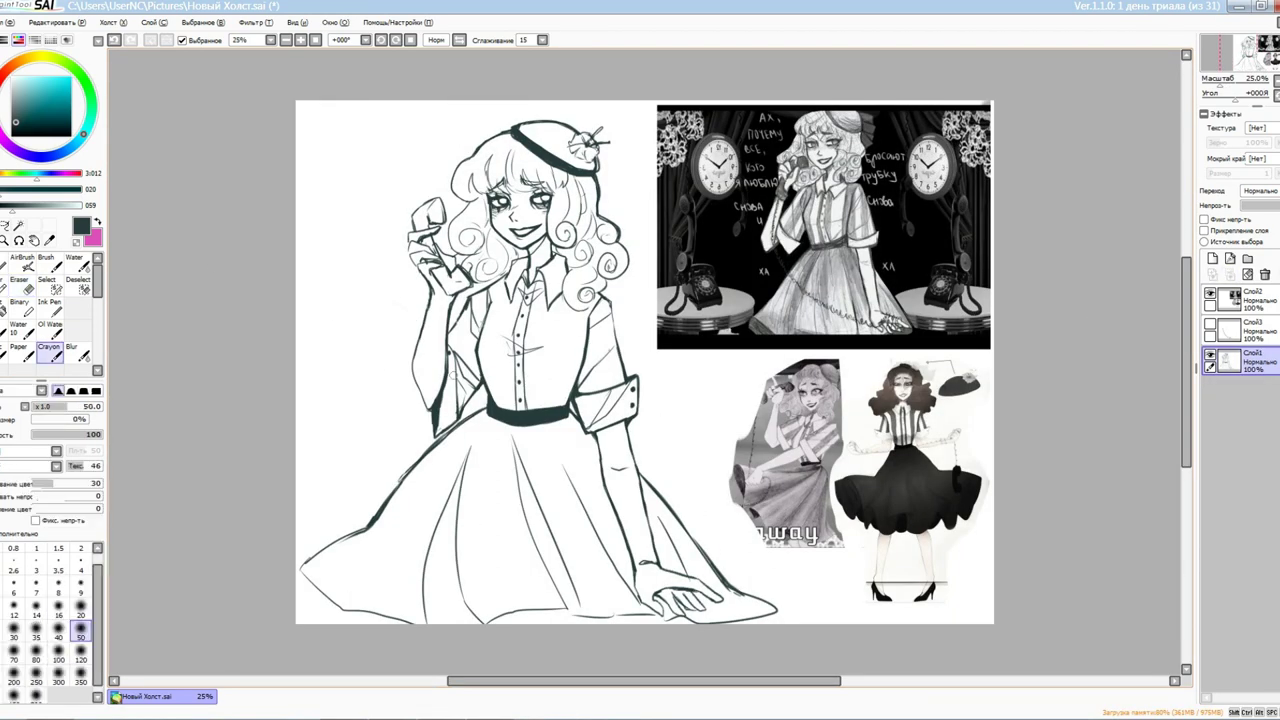
Select the skirt's outer side edge, reshape it with a transform, and check the figure in a flipped view
key(s)
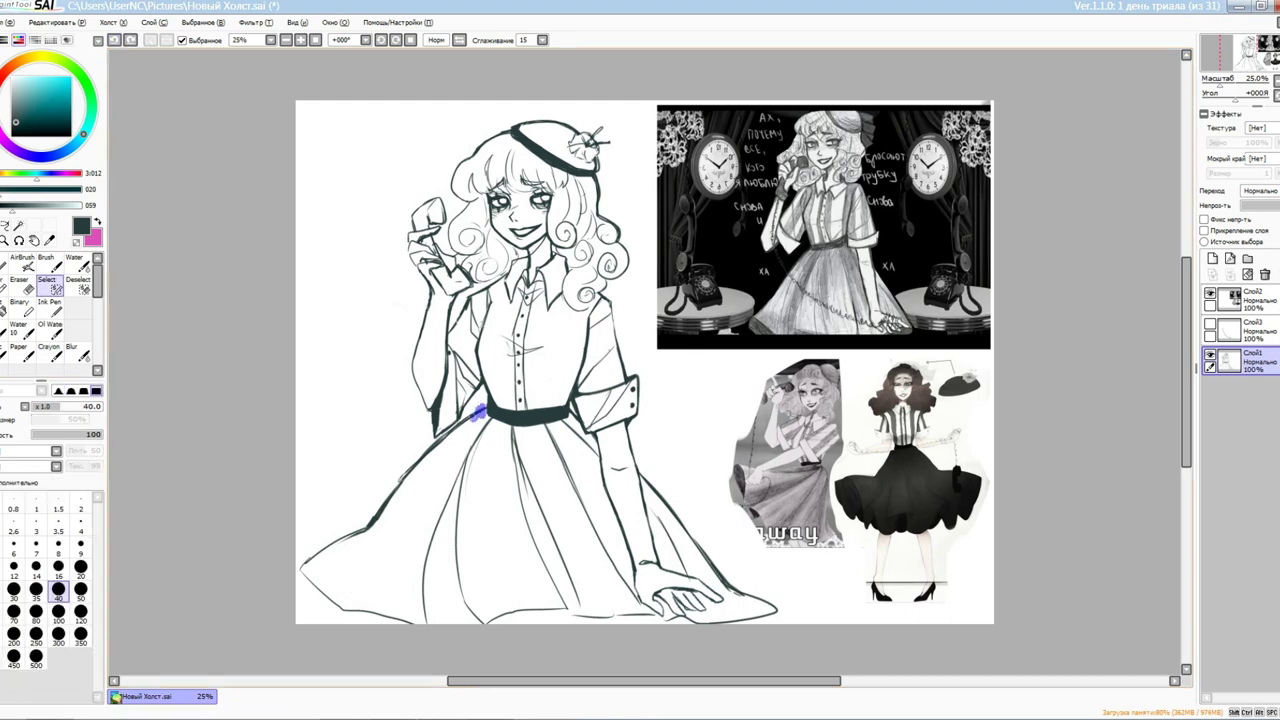
drag(300, 578, 485, 408)
drag(335, 530, 375, 460)
key(ctrl+t)
key(Return)
key(c)
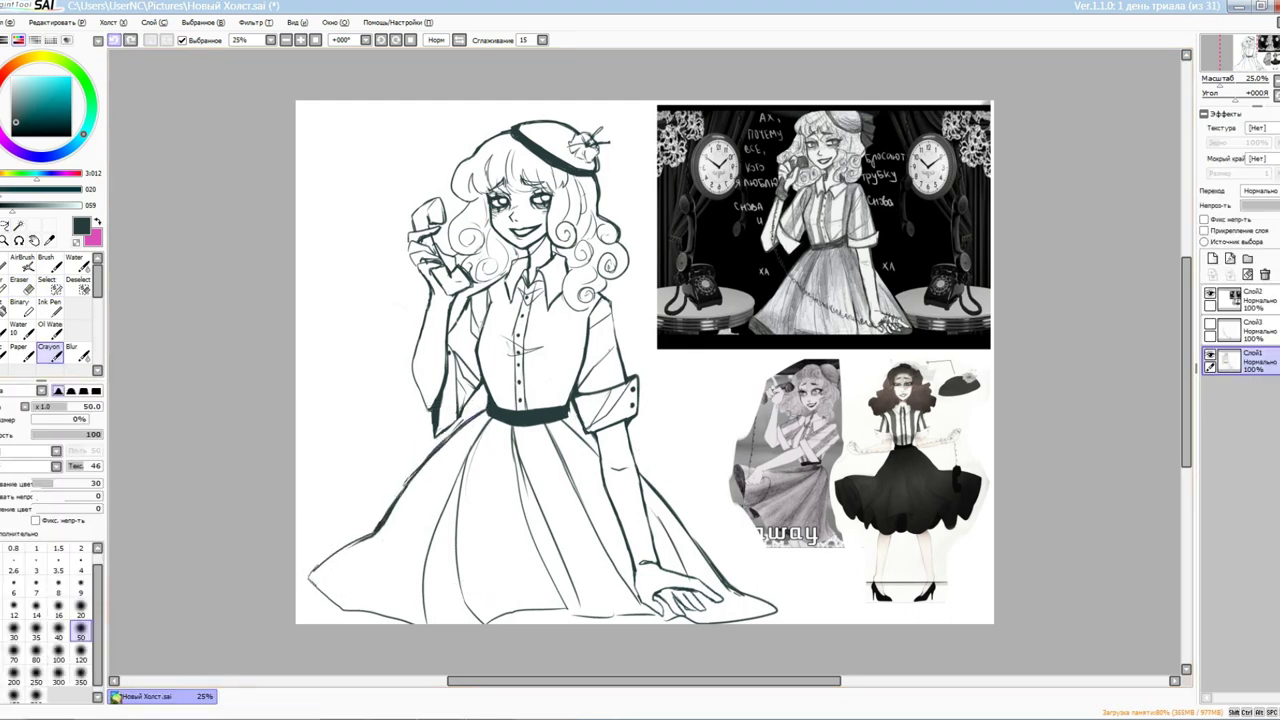
key(h)
key(h)
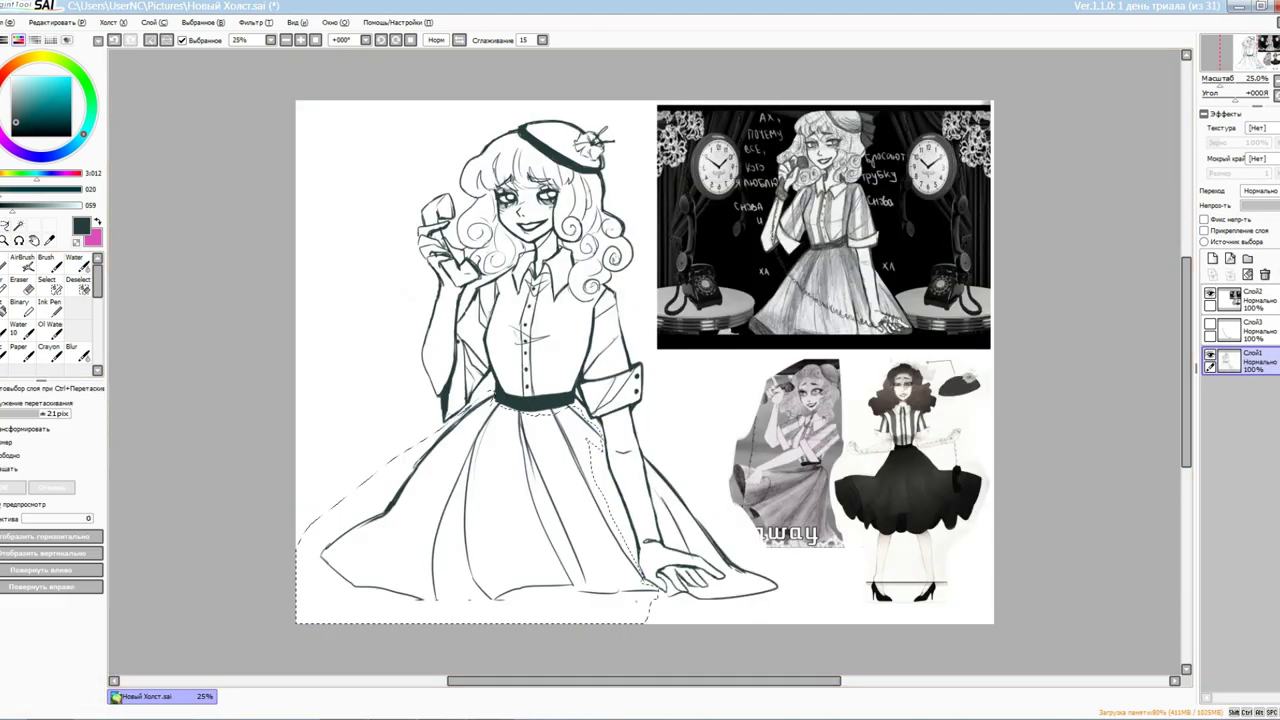
Select the whole skirt, including its outer edge, and extend it downward to the canvas bottom with a transform
click(47, 284)
drag(655, 455, 692, 600)
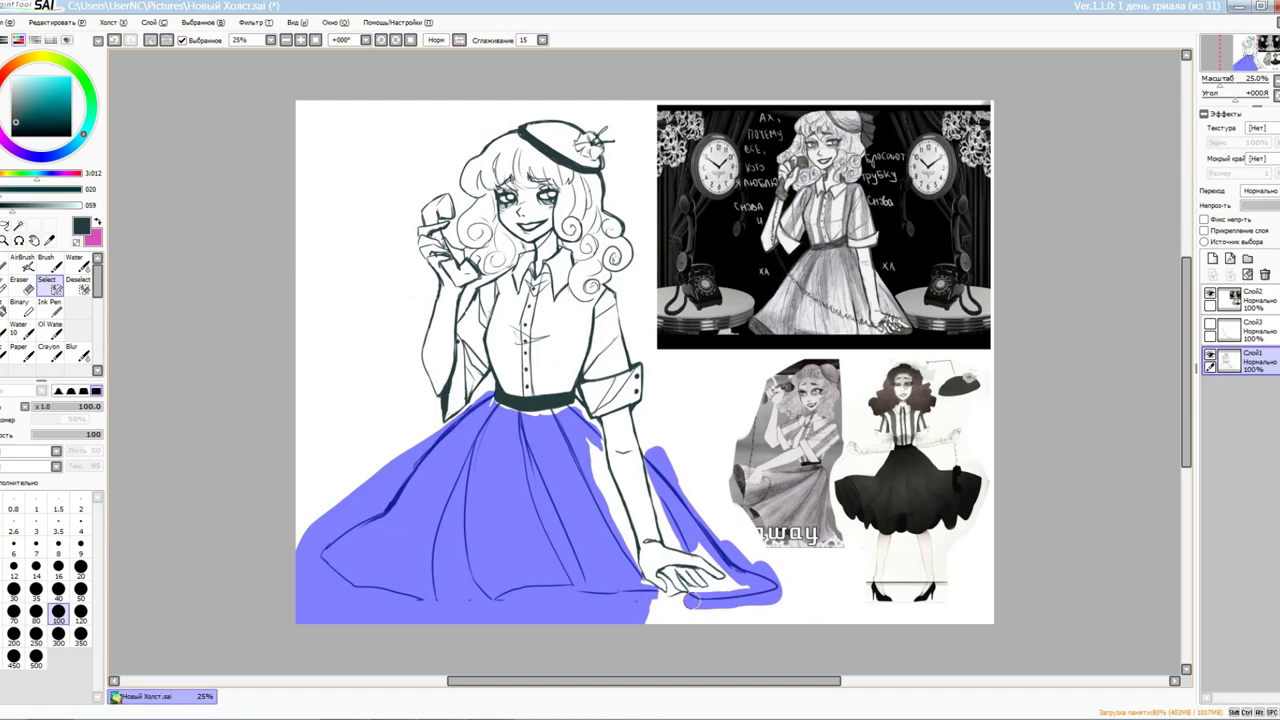
key(ctrl+t)
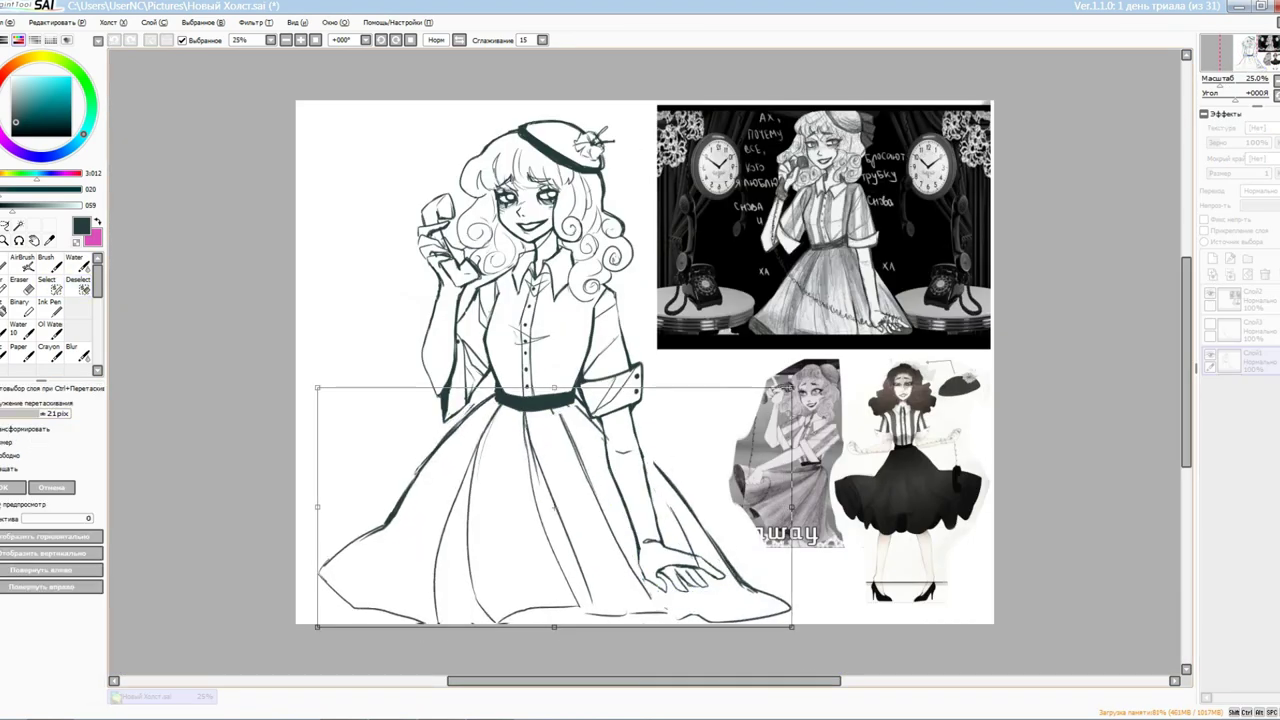
key(Return)
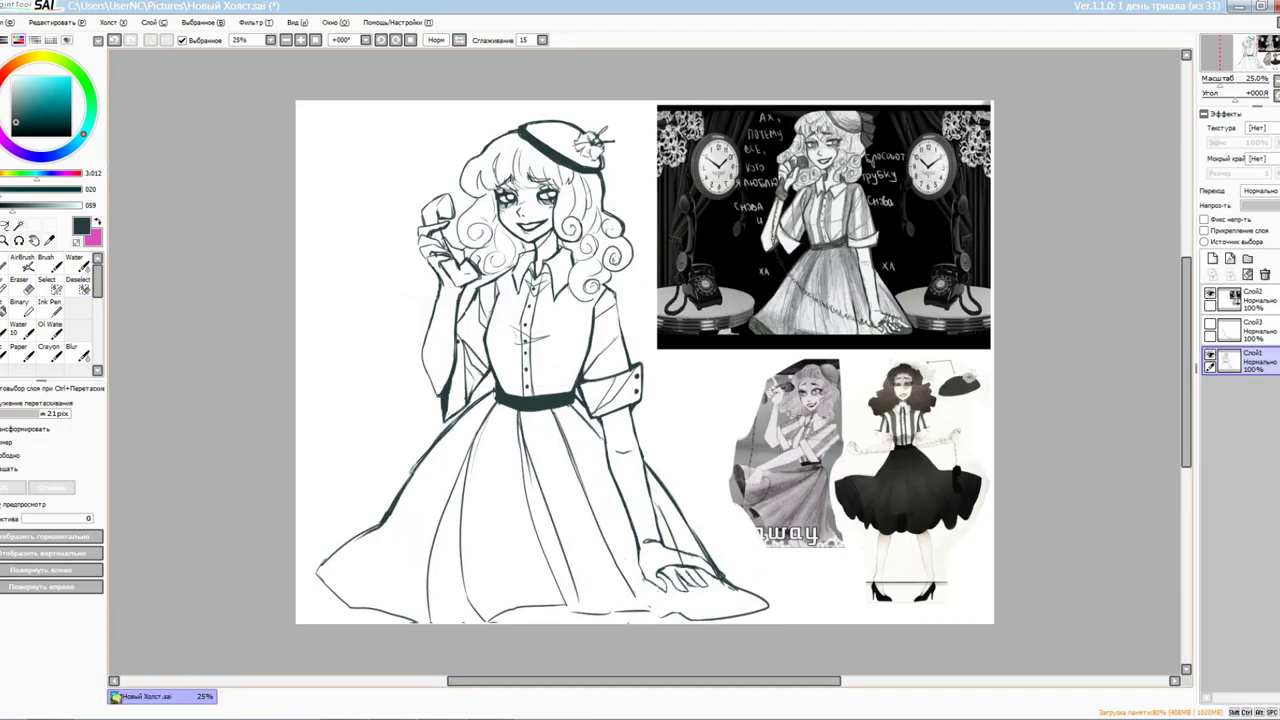
Draw the fold lines along the enlarged skirt's hem with the Crayon, and erase stray lines around the resting hand
click(48, 350)
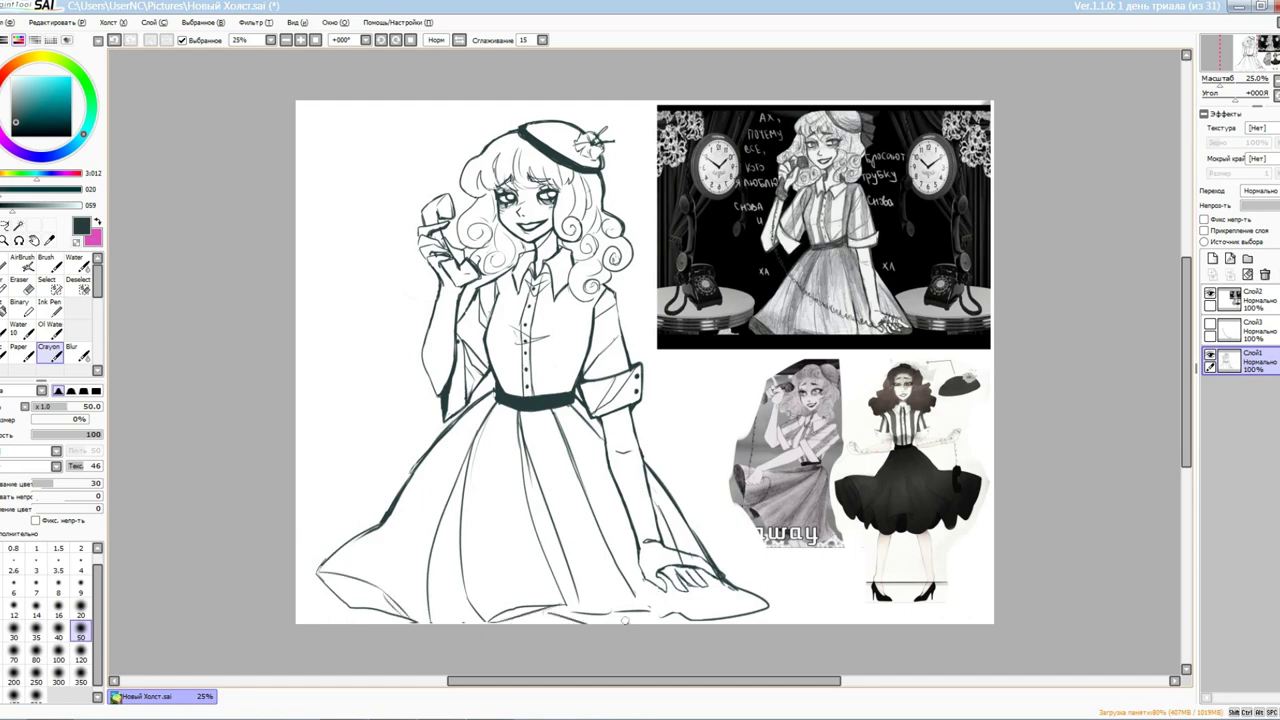
scroll(670, 610, up, 3)
key(e)
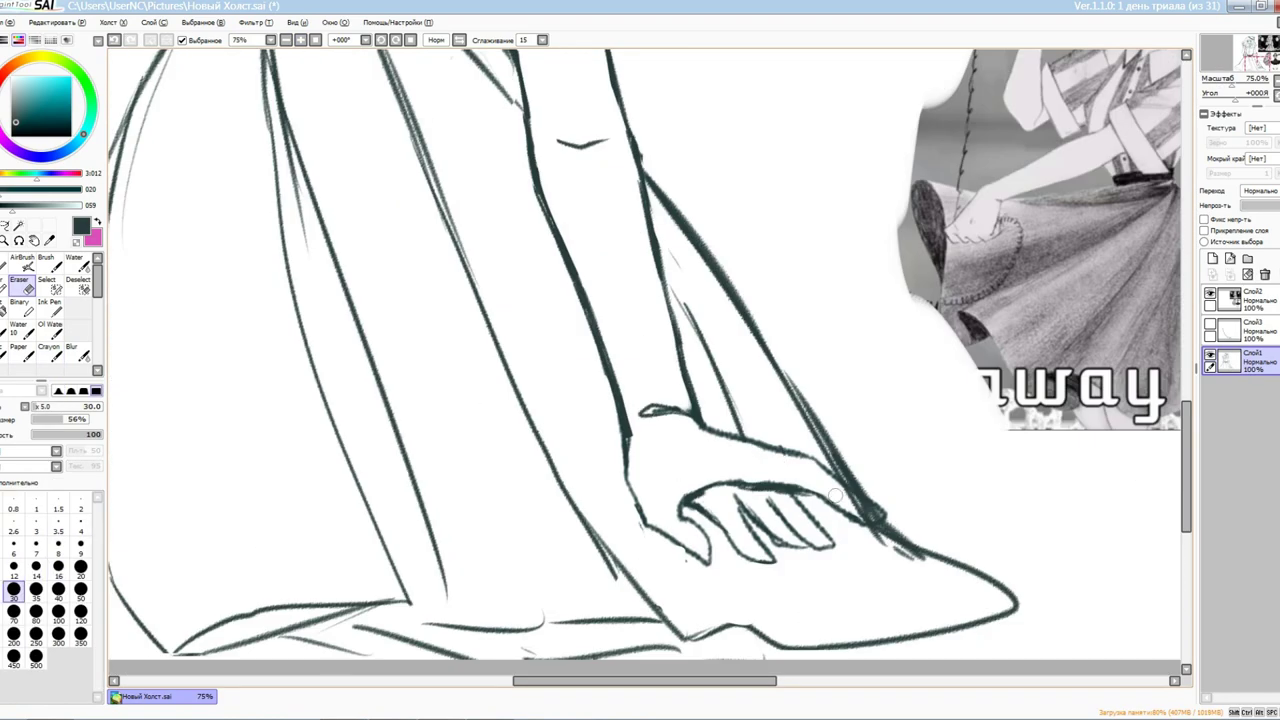
scroll(567, 593, down, 3)
click(48, 350)
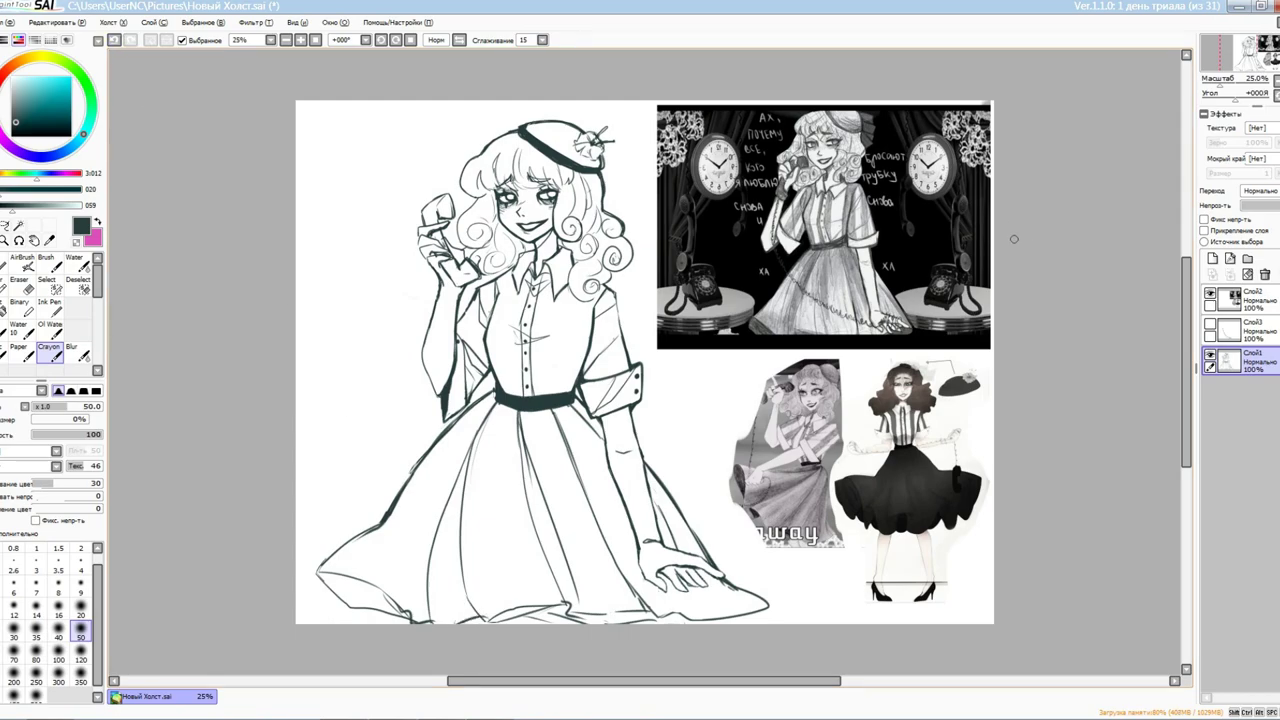
On layer Слой3, sketch a curly pink phone cord from the raised hand down across the skirt to the resting hand
scroll(500, 270, up, 2)
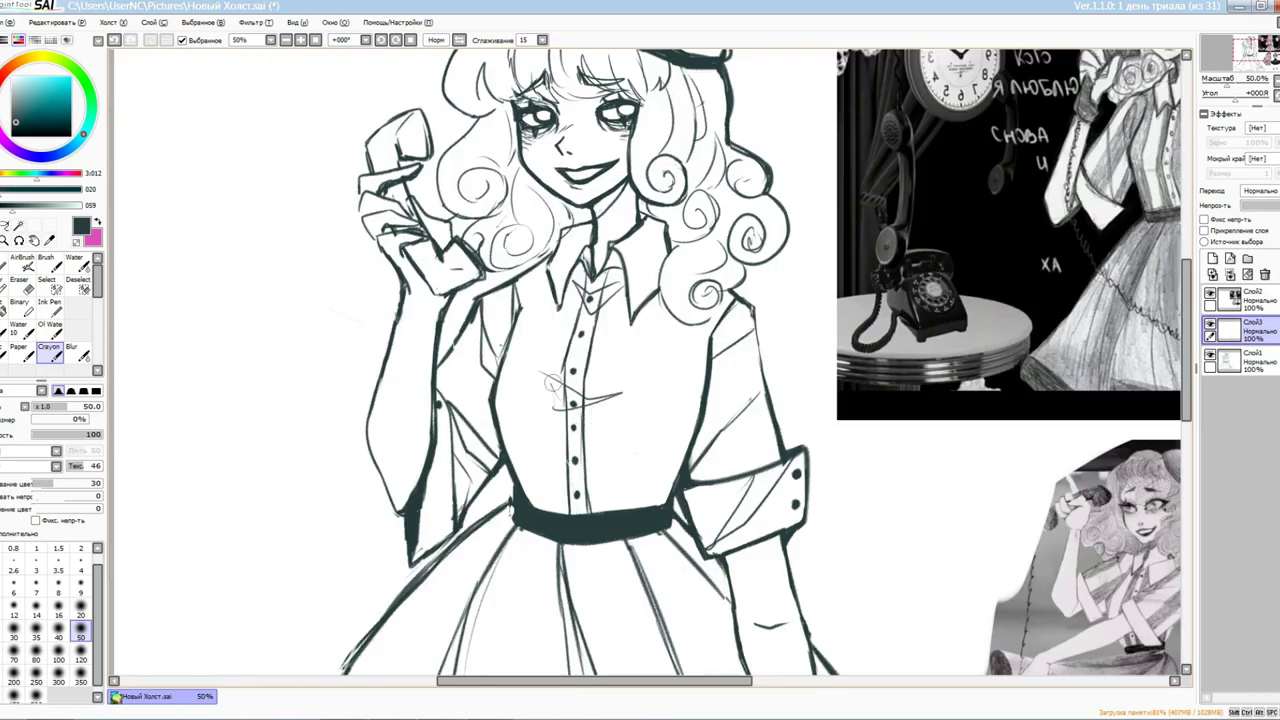
scroll(649, 670, down, 1)
scroll(531, 498, up, 2)
scroll(520, 440, down, 1)
key(x)
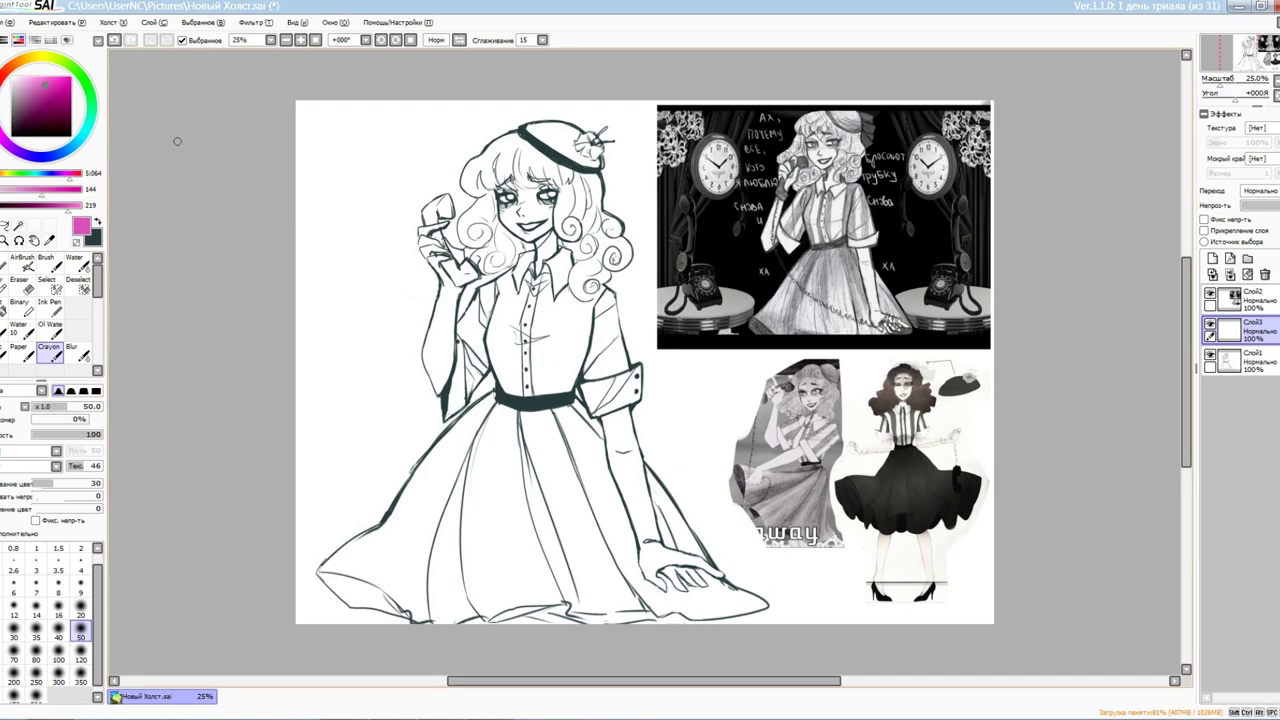
drag(384, 268, 390, 330)
scroll(620, 400, up, 3)
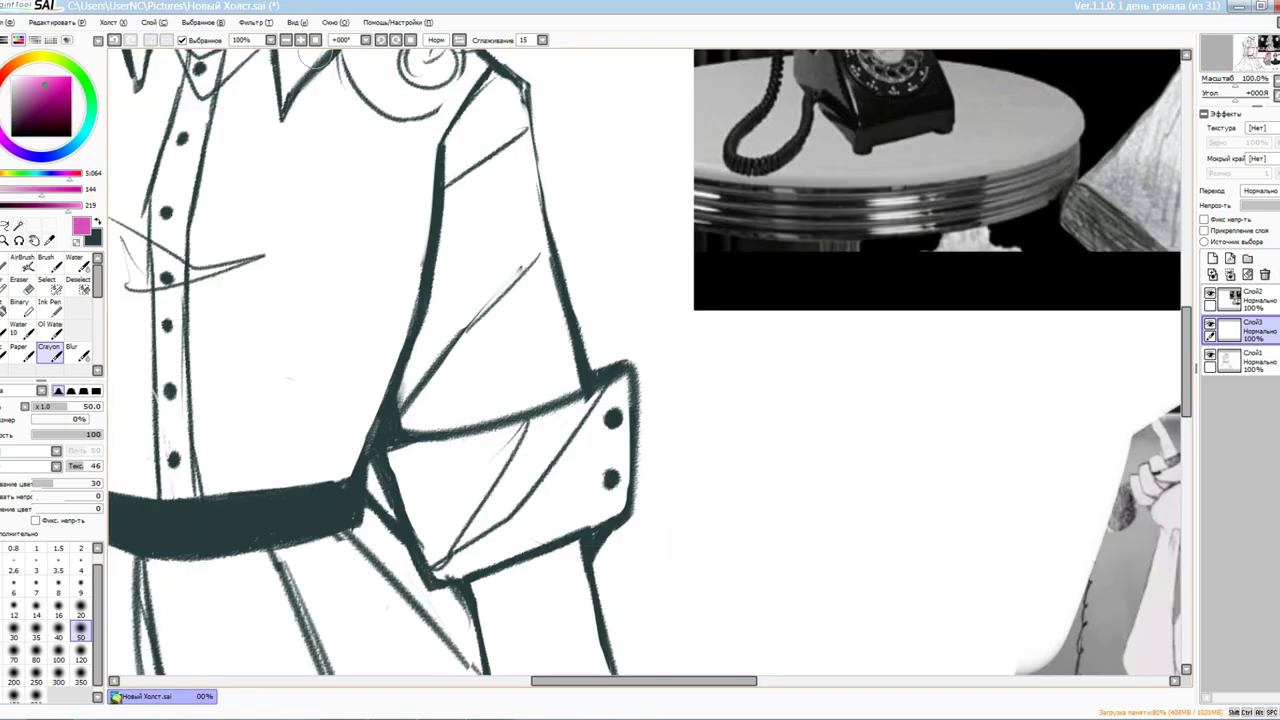
scroll(650, 370, up, 2)
drag(505, 630, 736, 672)
scroll(303, 72, down, 4)
scroll(303, 72, up, 3)
scroll(303, 72, down, 2)
scroll(303, 72, down, 1)
scroll(640, 400, up, 3)
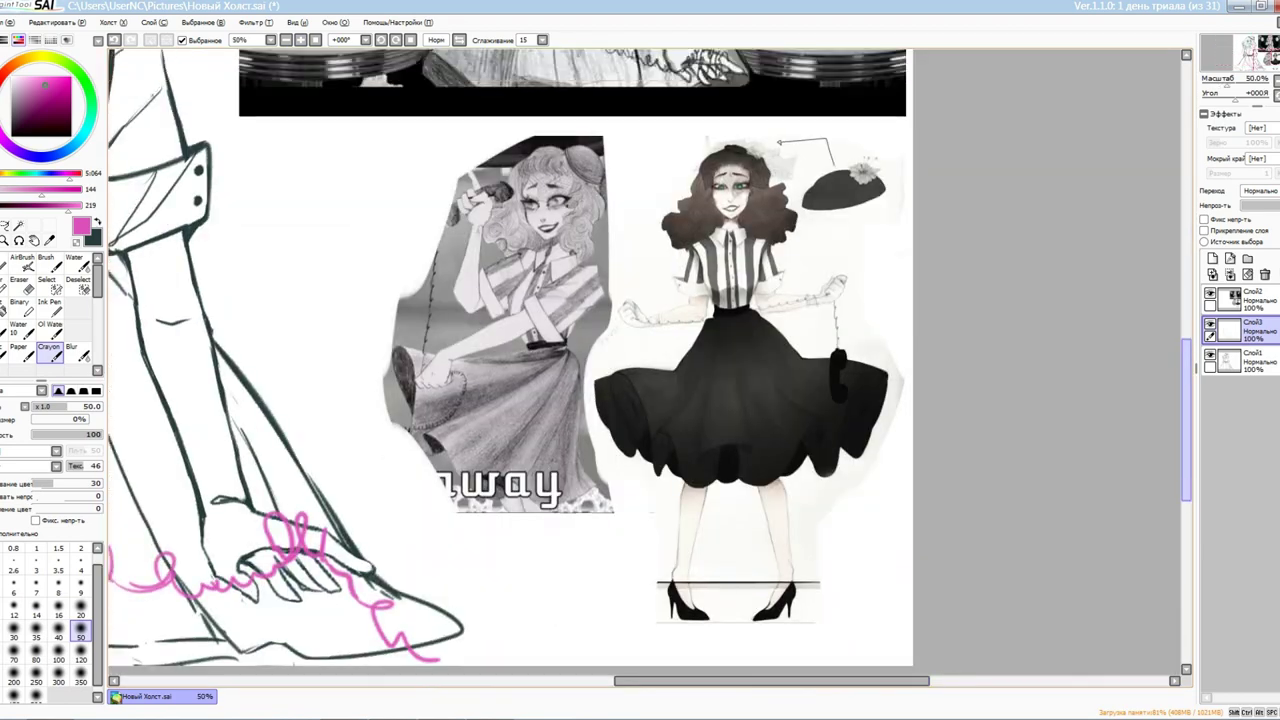
Sketch a jagged pink ruffle around the beret and across the hair and face, following the reference
scroll(640, 400, down, 1)
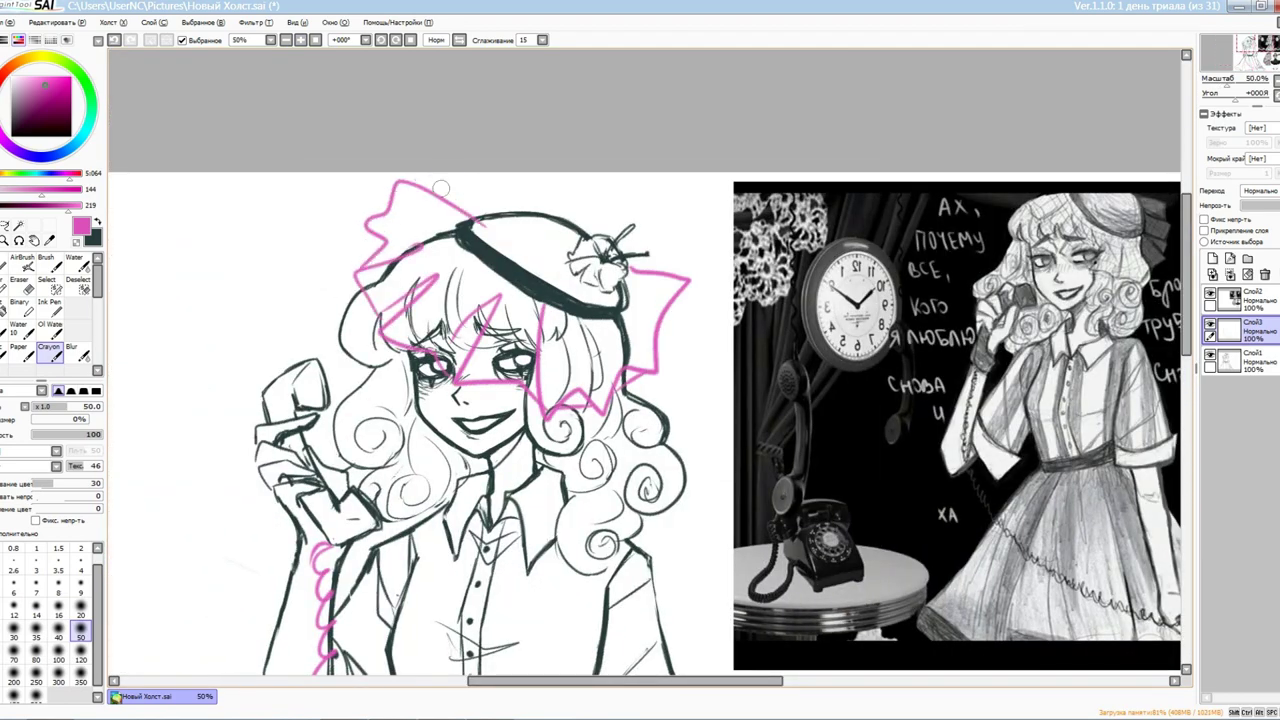
scroll(544, 204, down, 1)
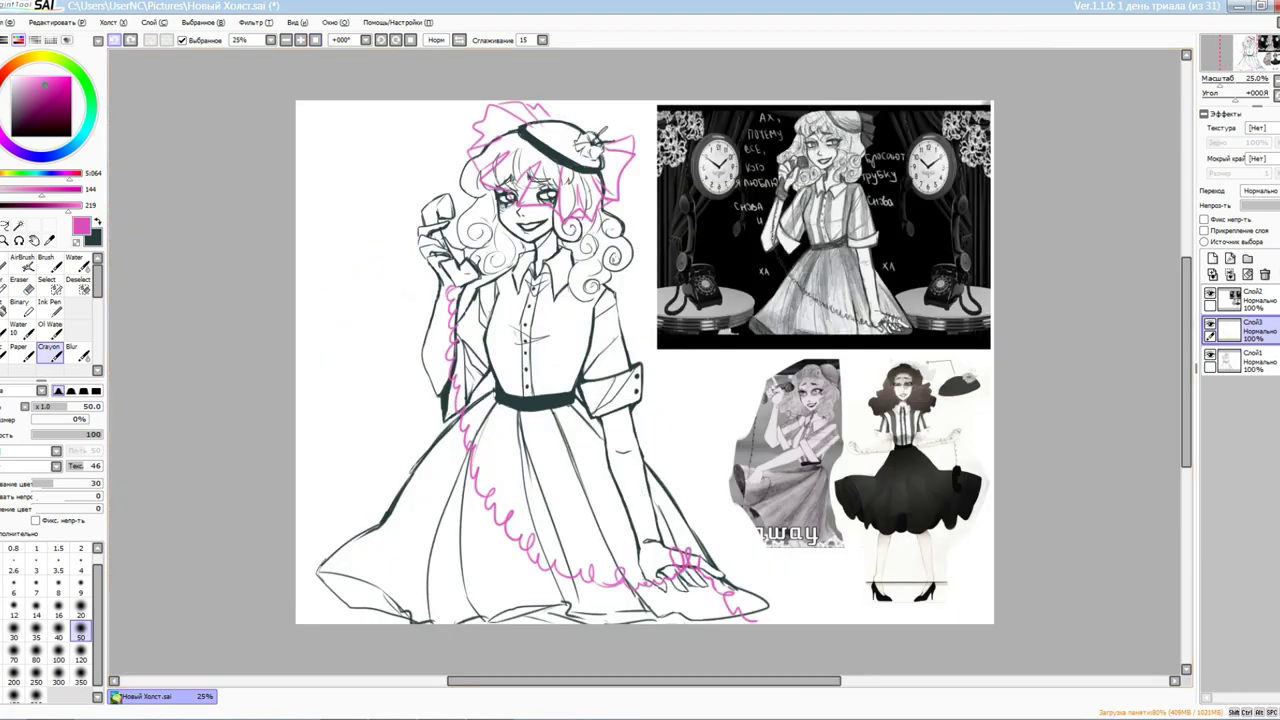
scroll(500, 190, up, 1)
scroll(470, 180, up, 1)
scroll(435, 168, down, 2)
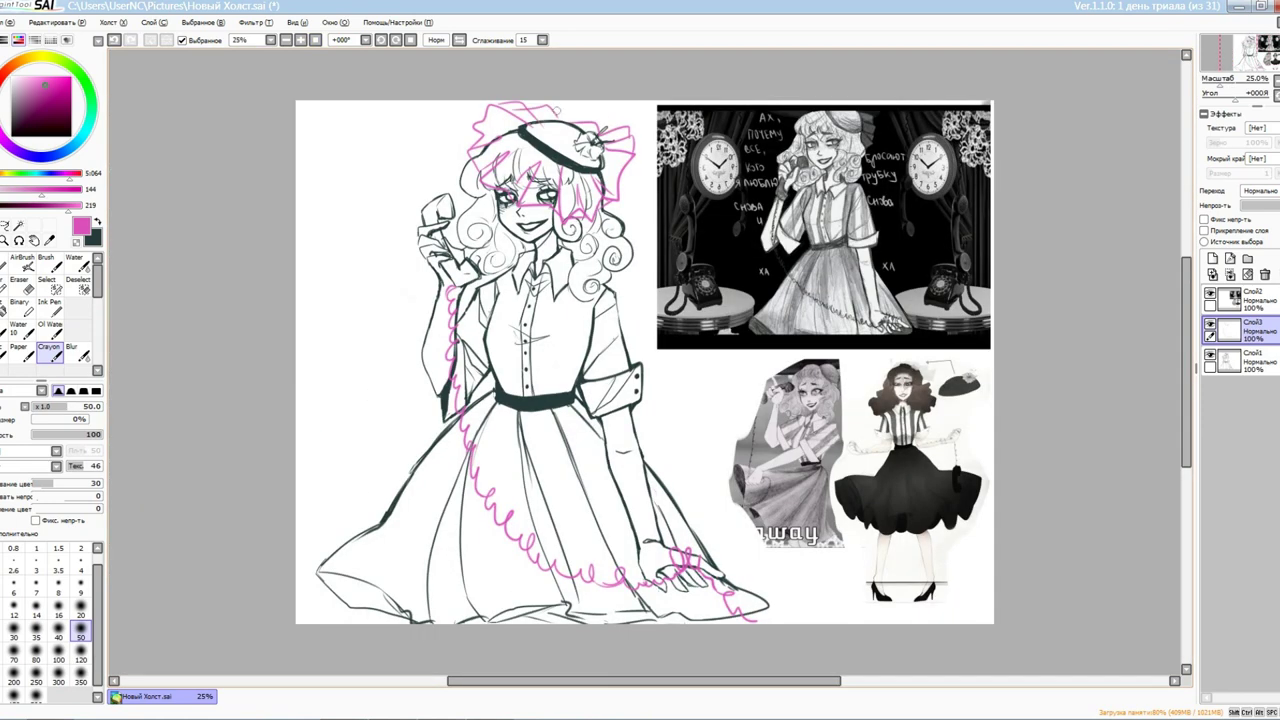
Refine the pink ruffle's outer edge and pleats around the beret, erasing and redrawing the part beside the flower
key(e)
key(e)
key(e)
key(ctrl+t)
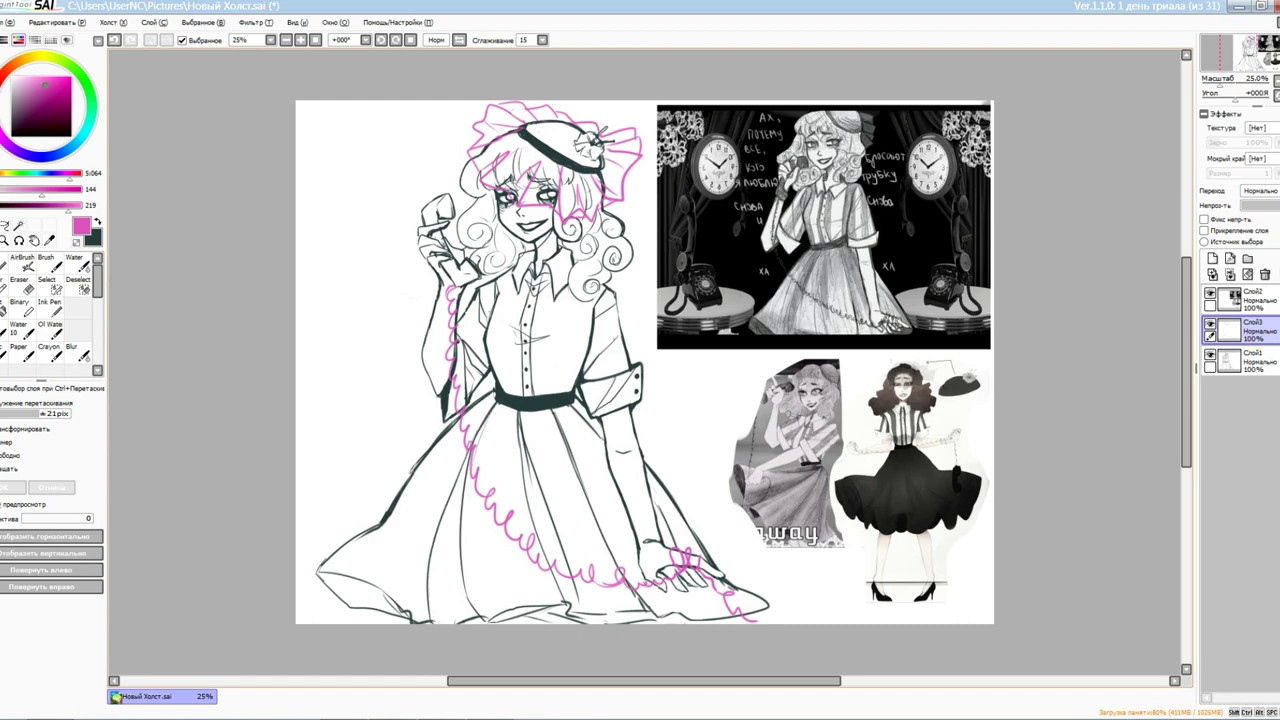
key(Return)
key(e)
key(e)
drag(605, 132, 622, 212)
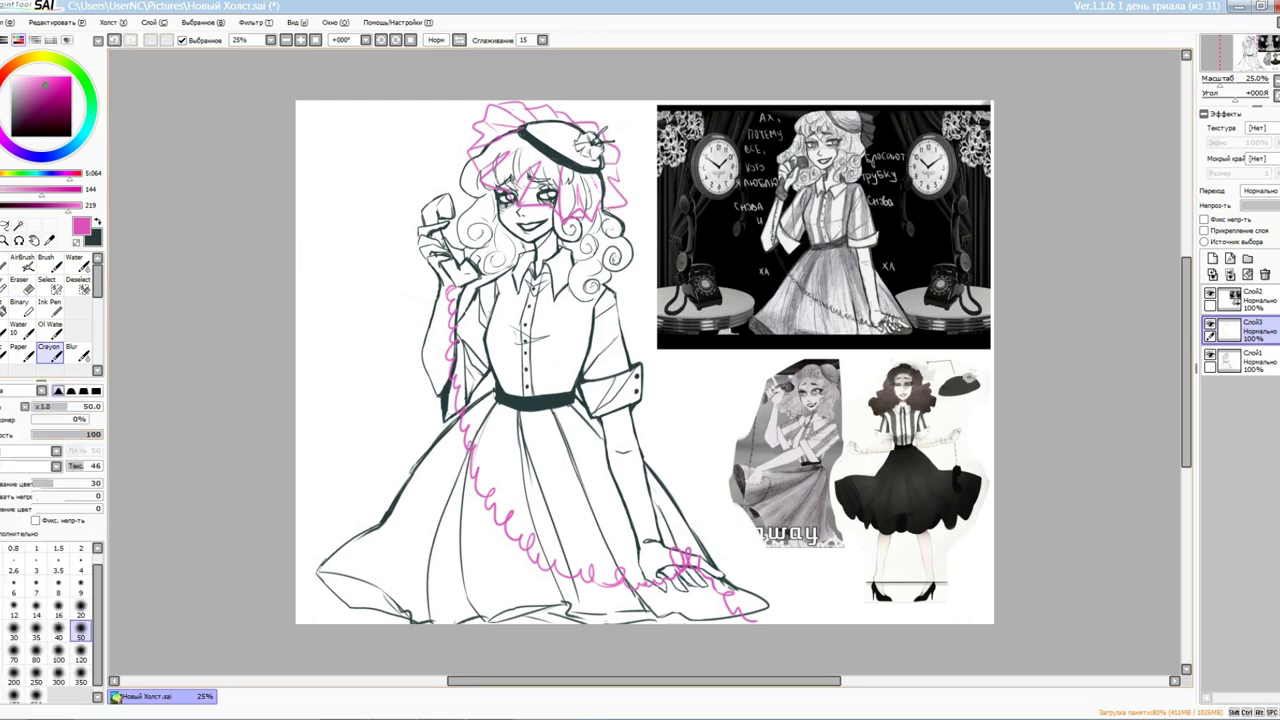
key(e)
scroll(640, 360, up, 2)
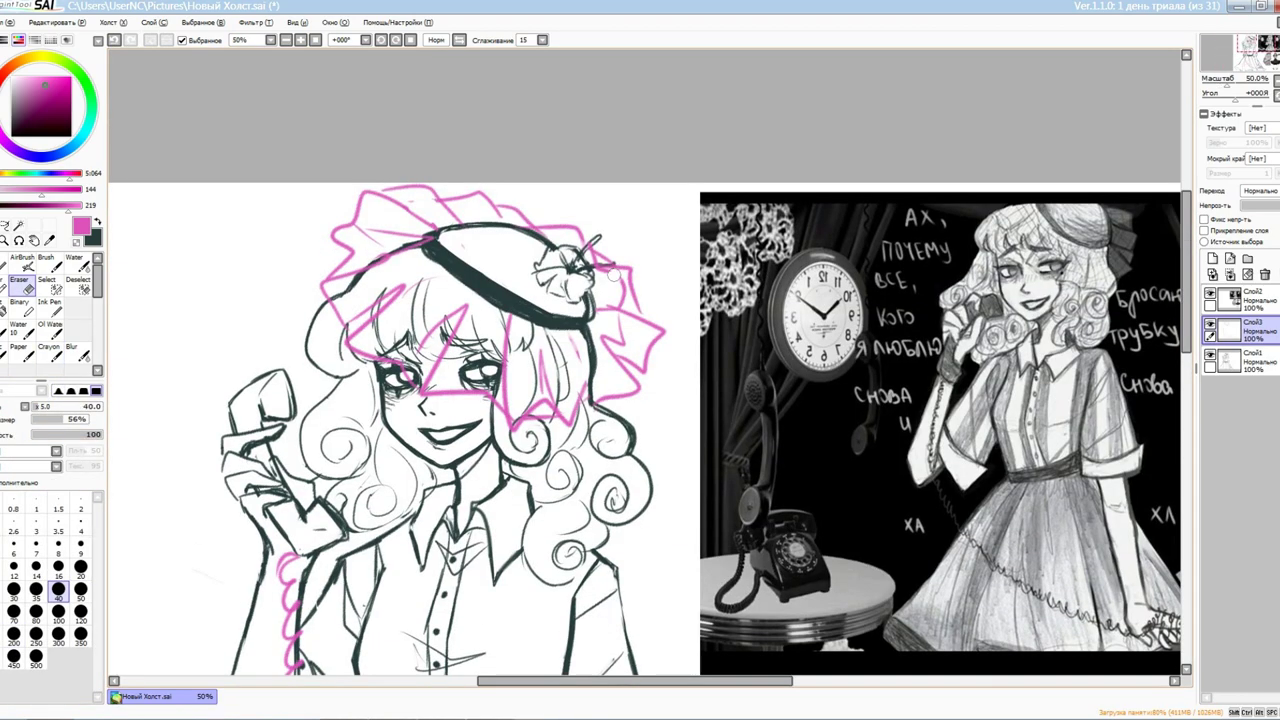
scroll(640, 360, down, 2)
key(e)
Save the drawing as Новый Холст.jpg
click(12, 22)
click(60, 120)
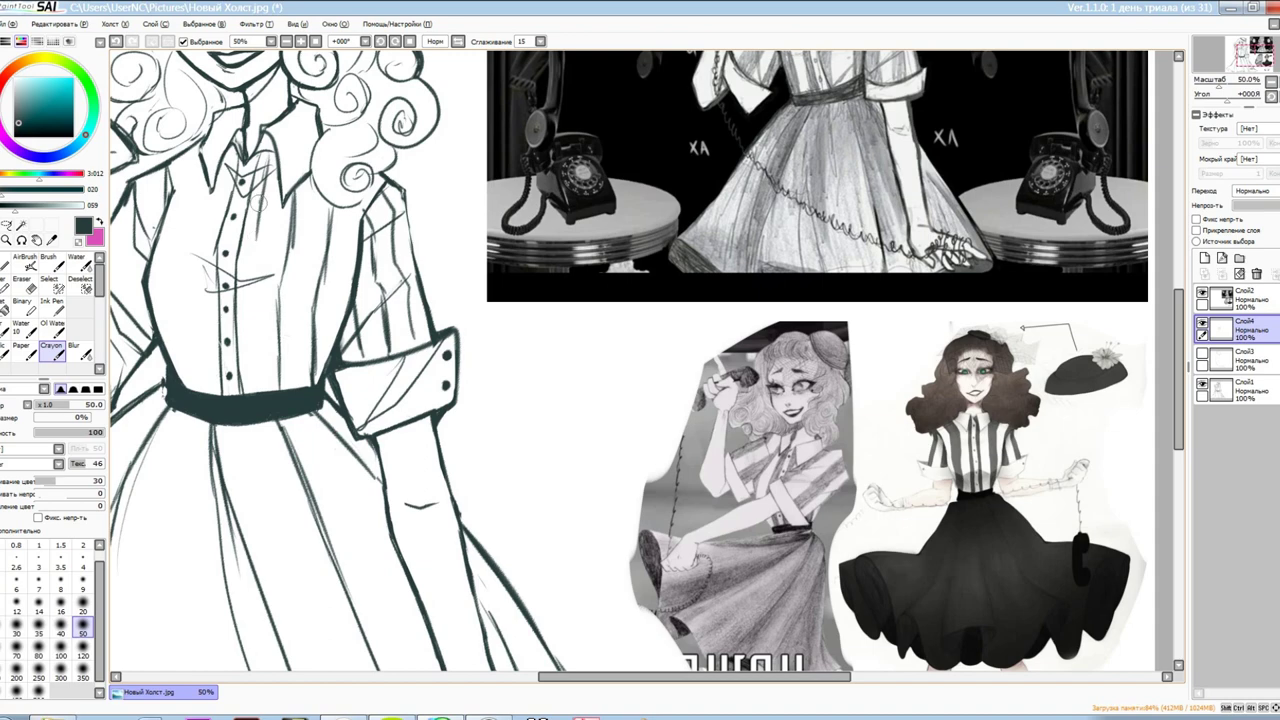
Sketch stripe guides on the blouse and sleeves, and paint the wide stripe under the shoulder curls on Слой5 beneath the line art
scroll(640, 360, left, 2)
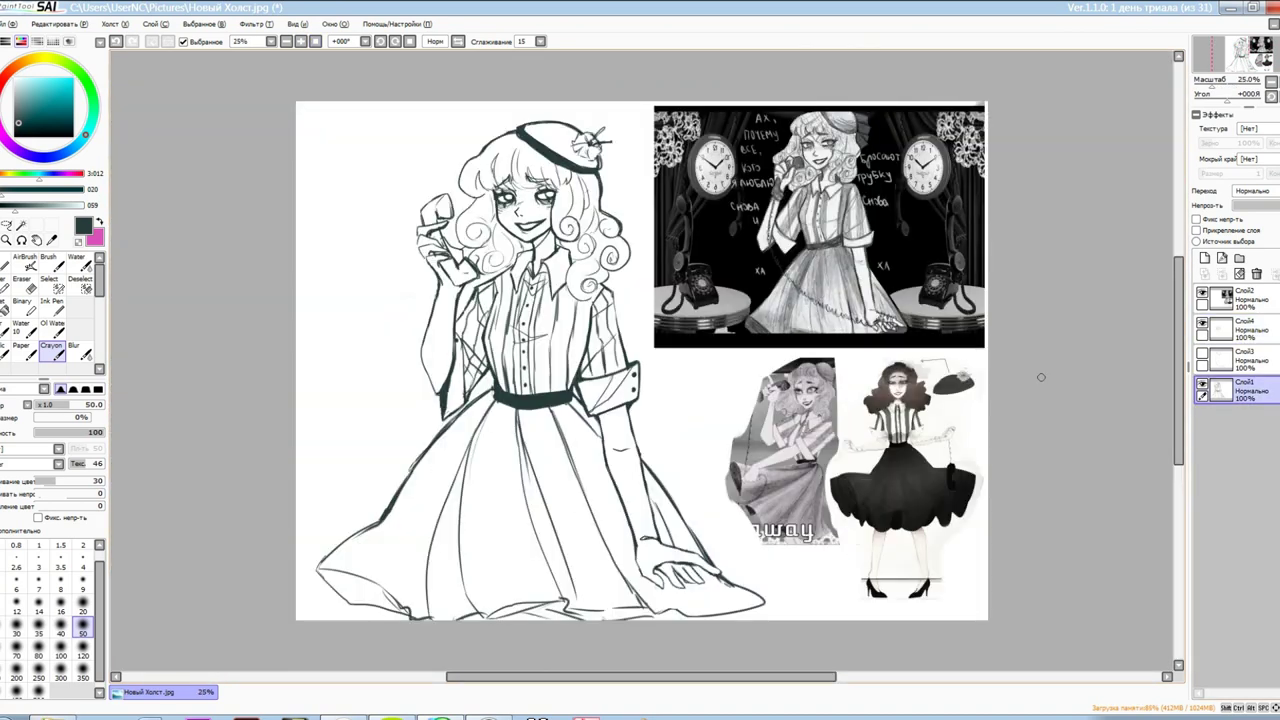
key(ctrl+t)
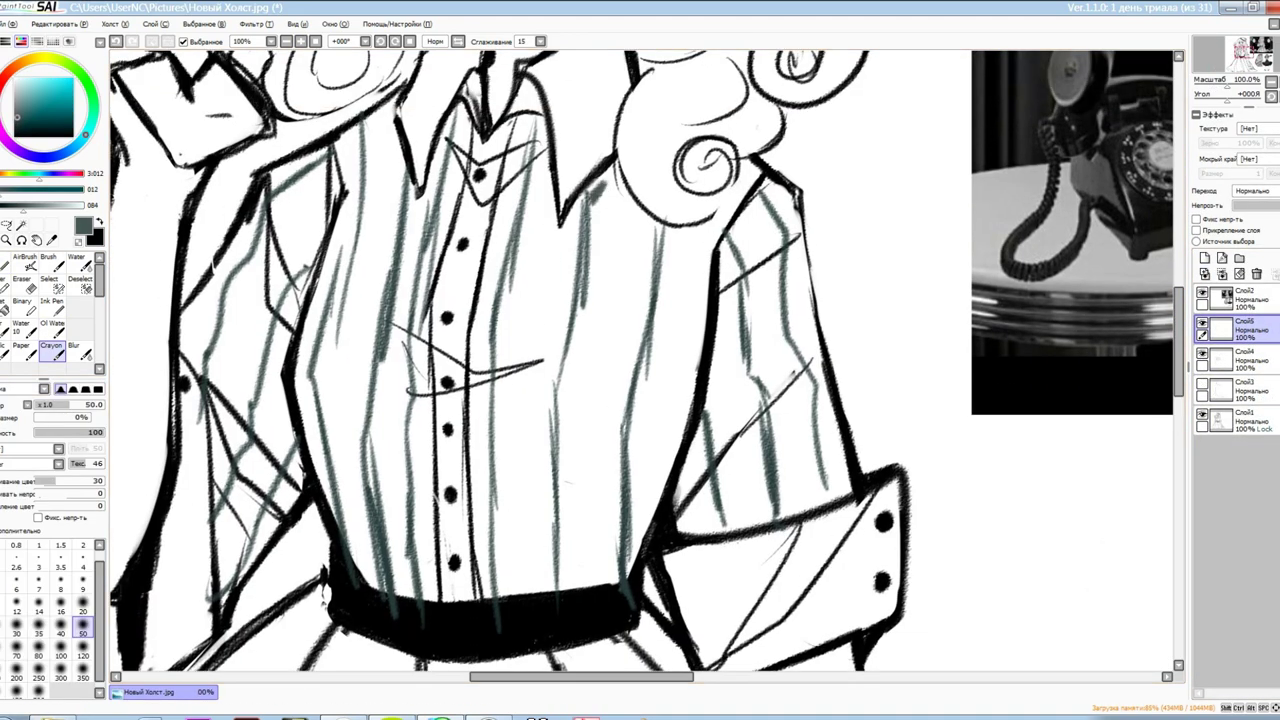
key(n)
drag(600, 162, 596, 215)
drag(1235, 328, 1235, 420)
mouse_move(598, 195)
mouse_down()
mouse_move(556, 548)
mouse_move(622, 552)
mouse_move(608, 223)
mouse_up()
click(1235, 328)
click(1222, 273)
key(e)
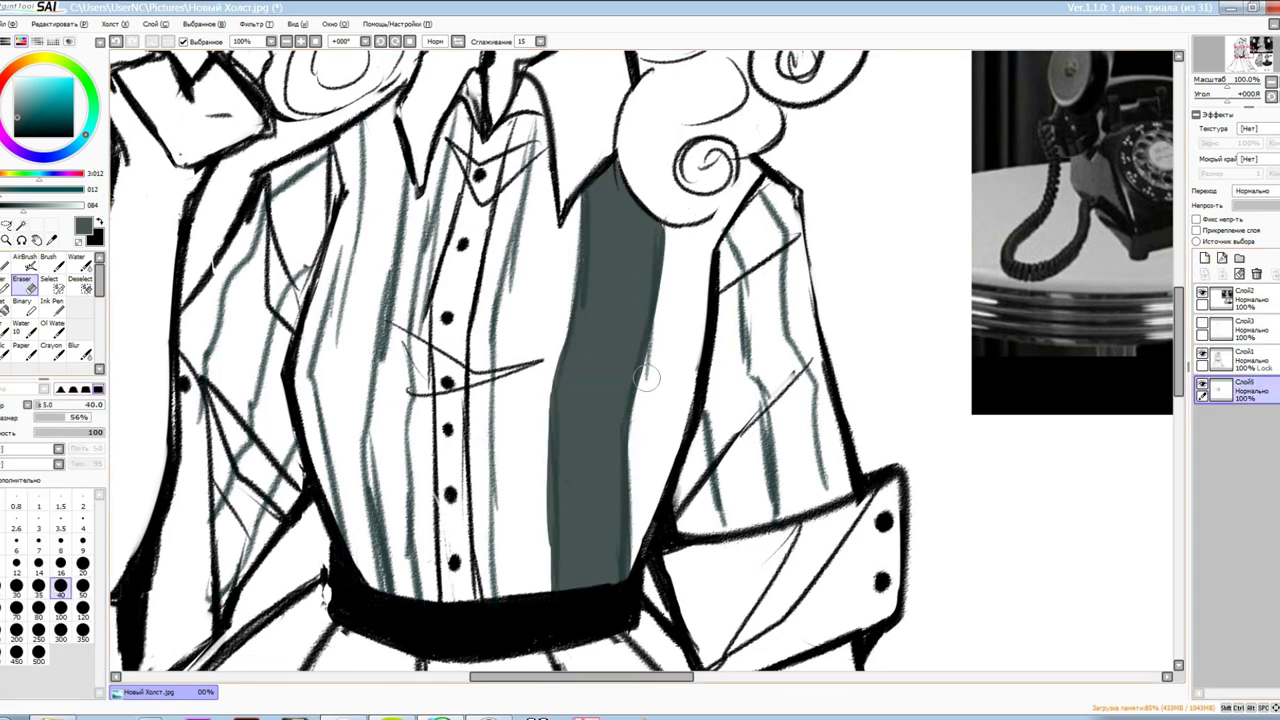
Paint the wide dark stripe on the blouse side nearest the raised arm, and clean its edges with the eraser
mouse_move(372, 138)
mouse_down()
mouse_move(330, 530)
mouse_move(385, 125)
mouse_move(353, 462)
mouse_up()
key(e)
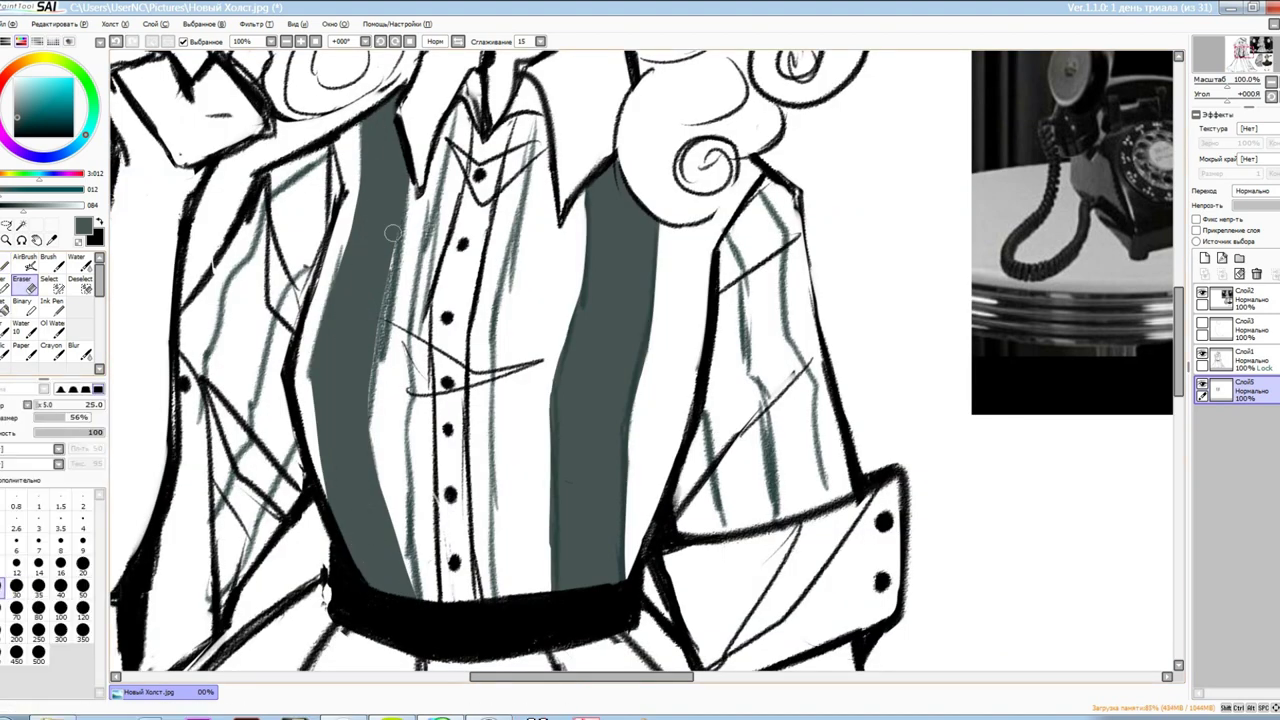
drag(390, 384, 400, 205)
drag(404, 287, 537, 287)
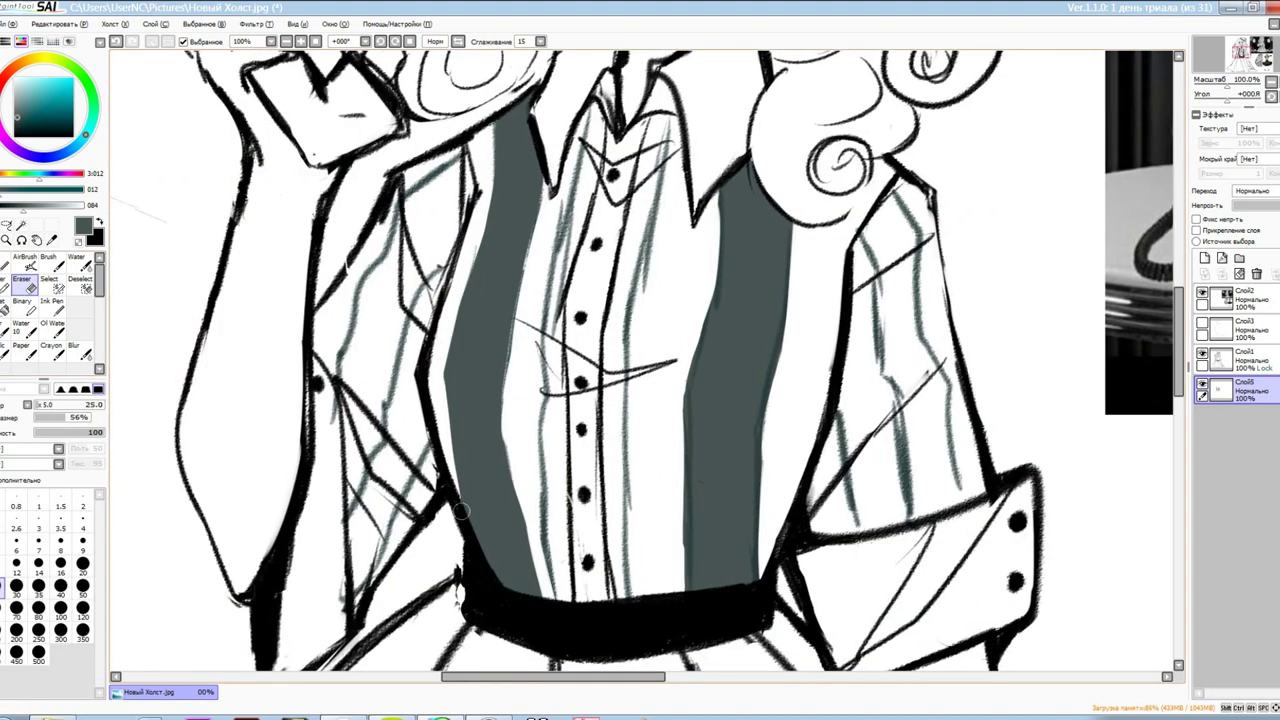
Paint a narrow dark stripe along the button placket on the side of the lowered arm, using the Brush
key(n)
key(b)
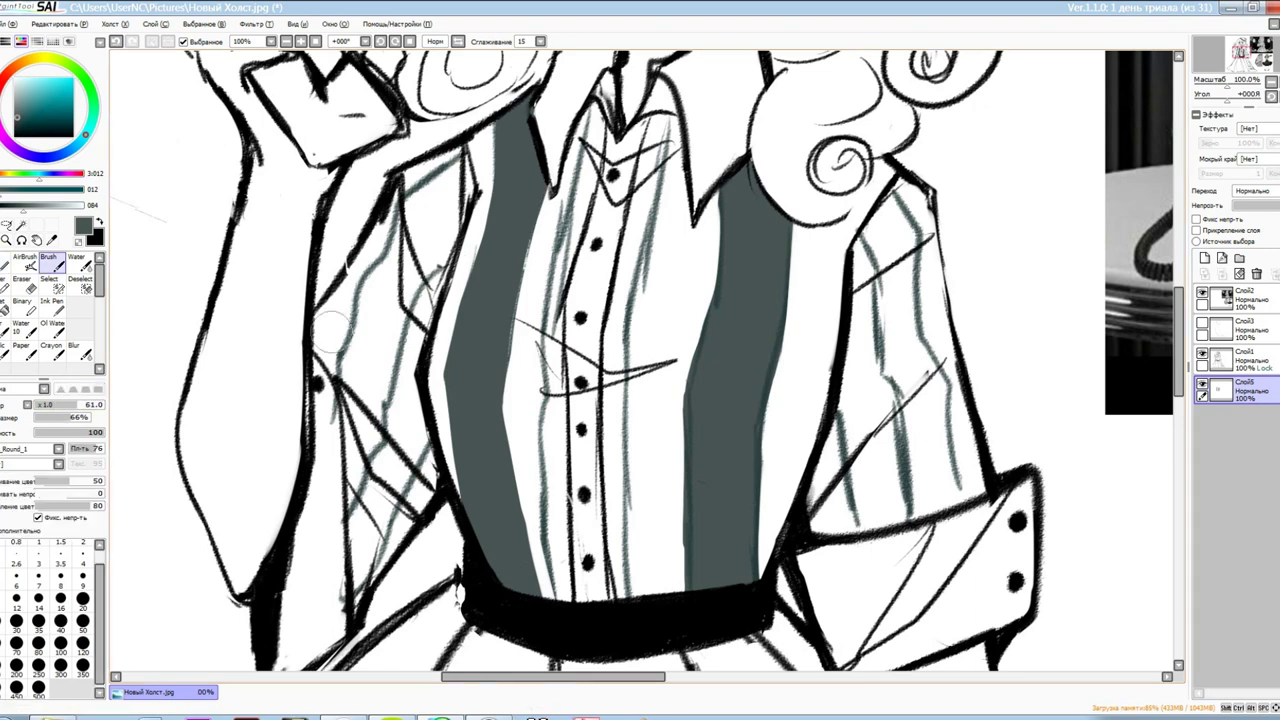
mouse_move(640, 226)
mouse_down()
mouse_move(612, 540)
mouse_move(630, 612)
mouse_up()
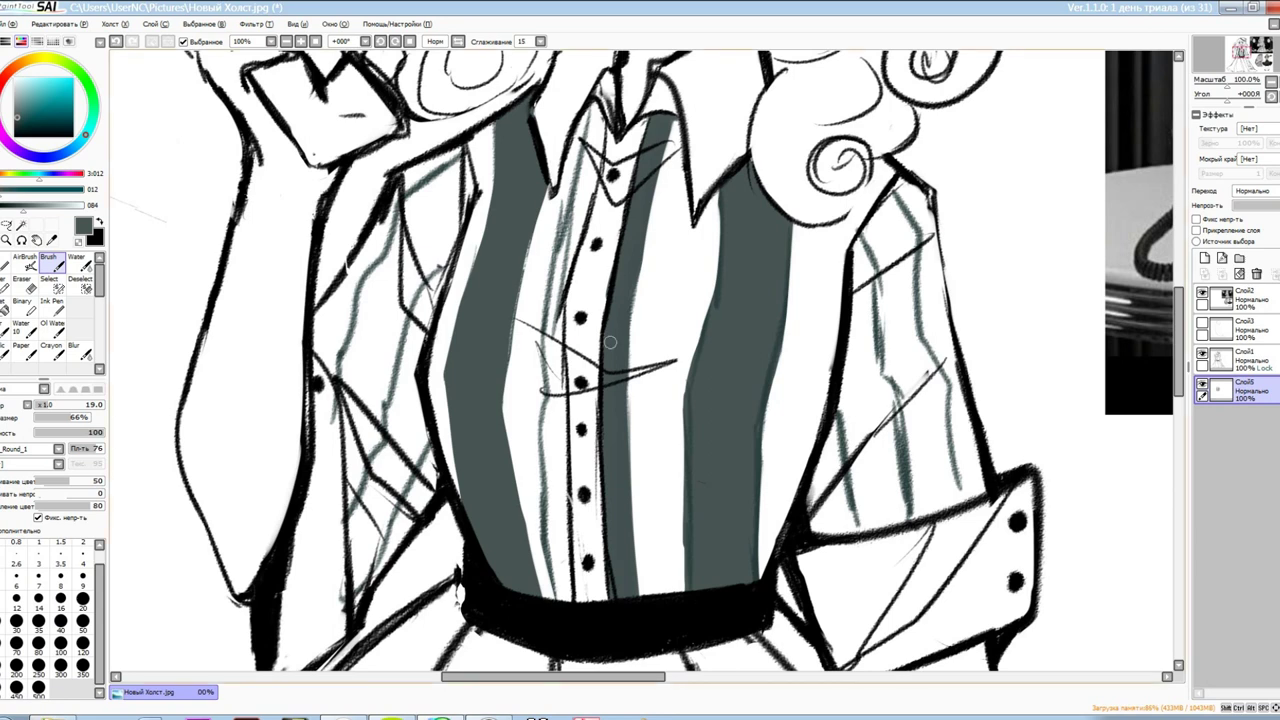
Paint the matching narrow stripe on the raised-arm side of the button placket, and trim its edges with the eraser
drag(548, 392, 562, 600)
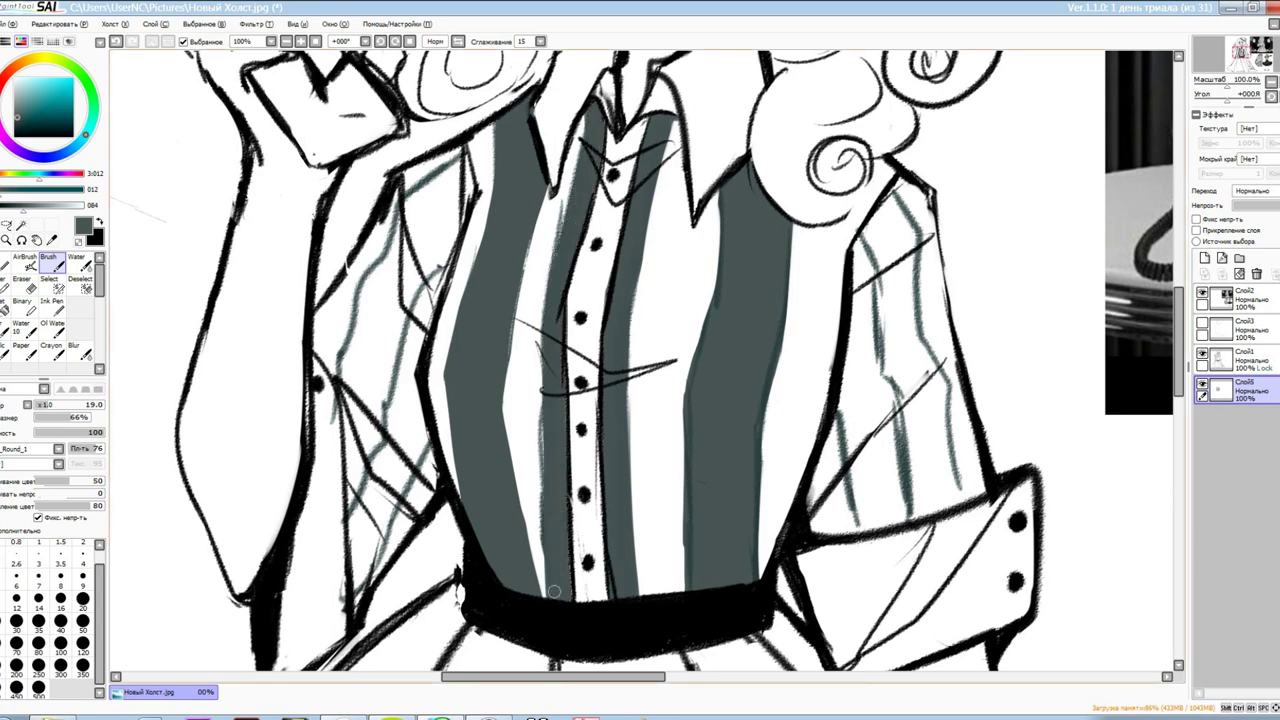
click(31, 283)
key(b)
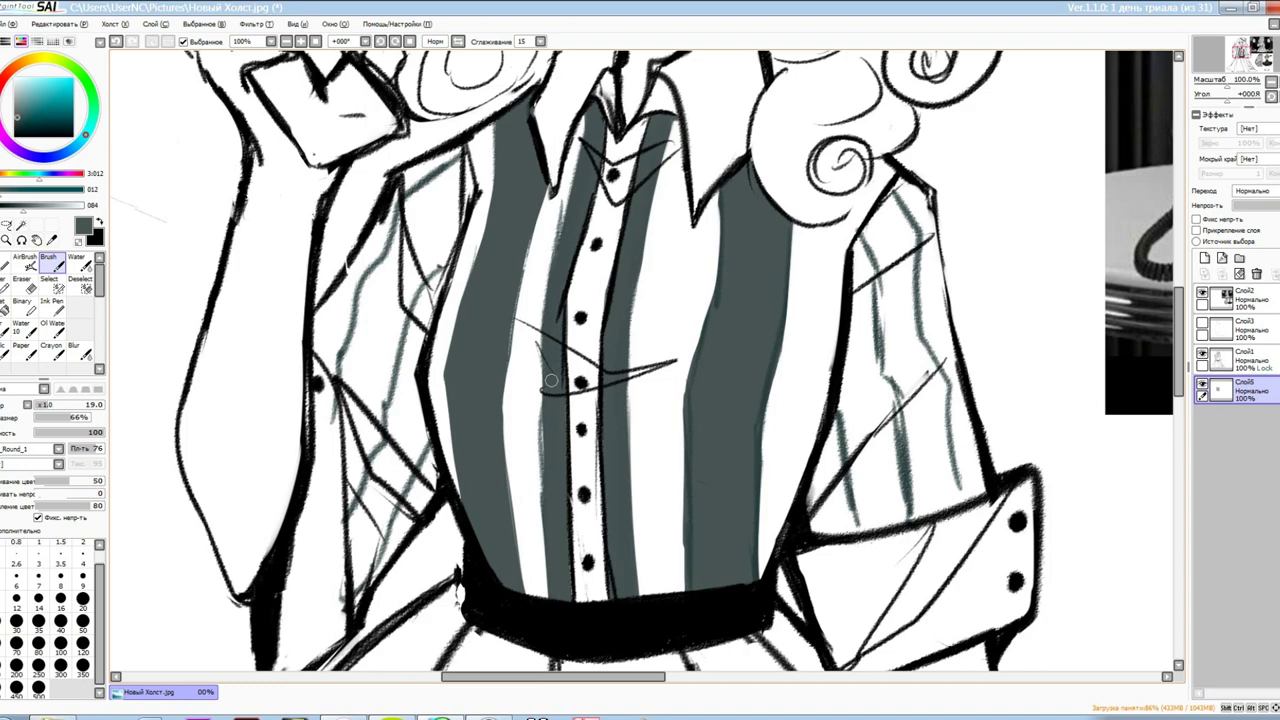
drag(538, 362, 544, 496)
key(e)
drag(540, 416, 528, 560)
key(b)
drag(590, 114, 540, 388)
key(e)
drag(540, 450, 566, 198)
key(b)
Paint dark vertical stripes over the guides on the lowered arm's sleeve, above its buttoned cuff
scroll(577, 186, down, 5)
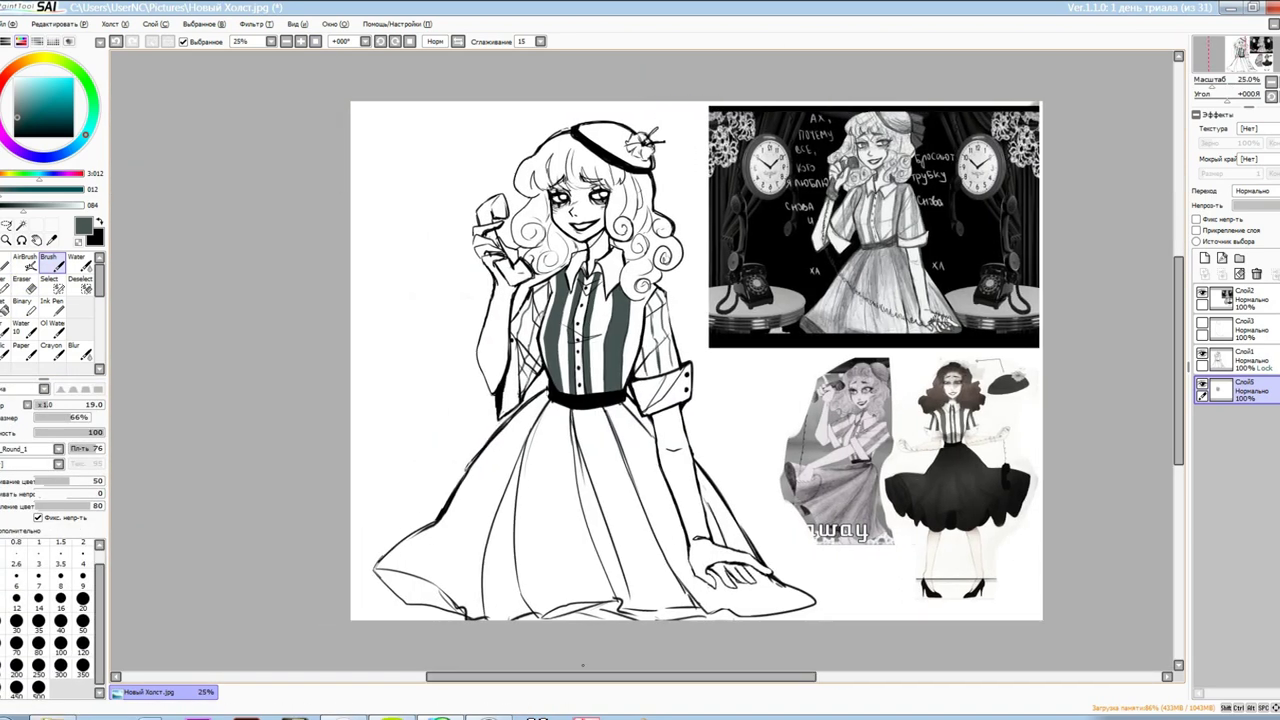
scroll(577, 186, up, 3)
scroll(564, 168, up, 1)
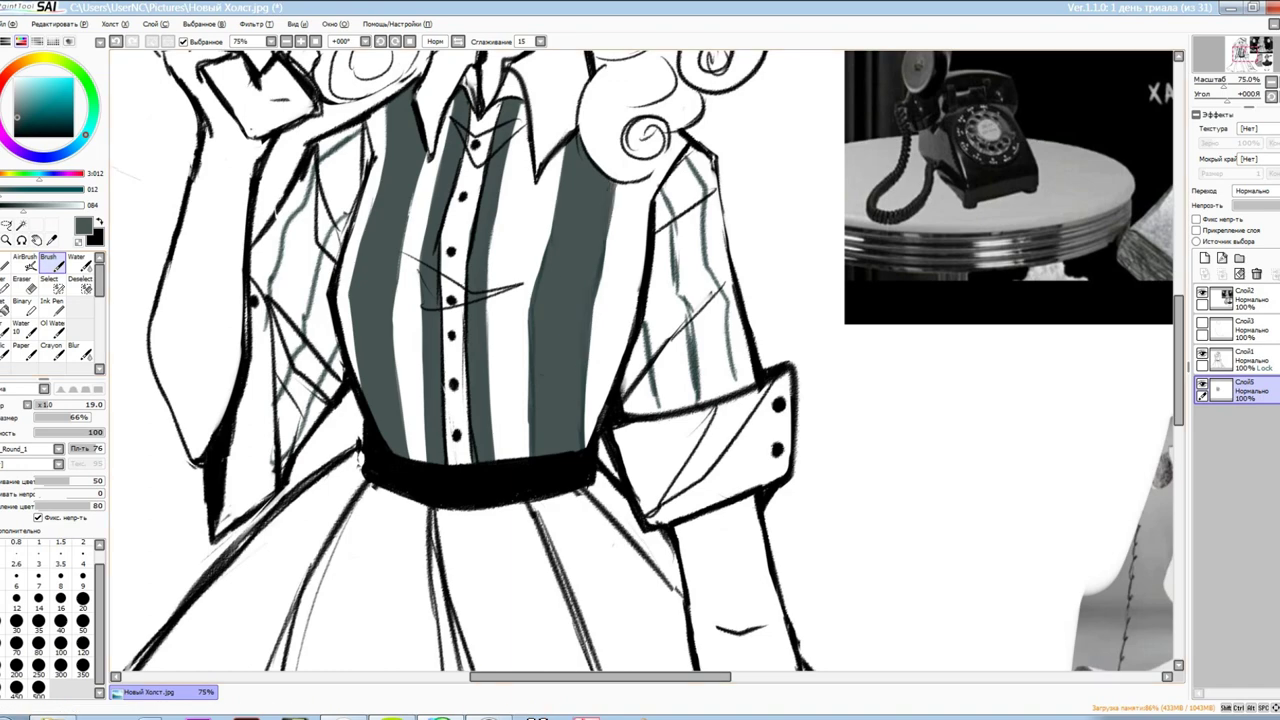
scroll(1150, 370, up, 1)
scroll(475, 300, up, 2)
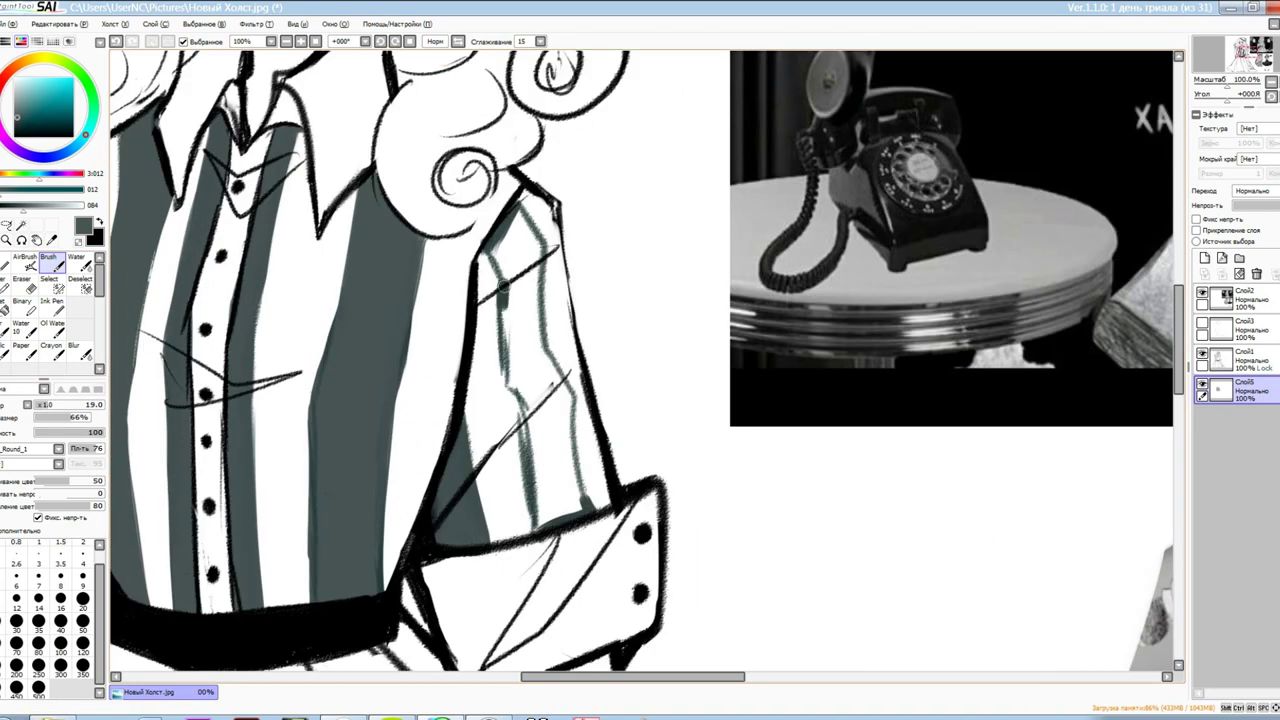
drag(522, 385, 532, 520)
drag(527, 225, 540, 412)
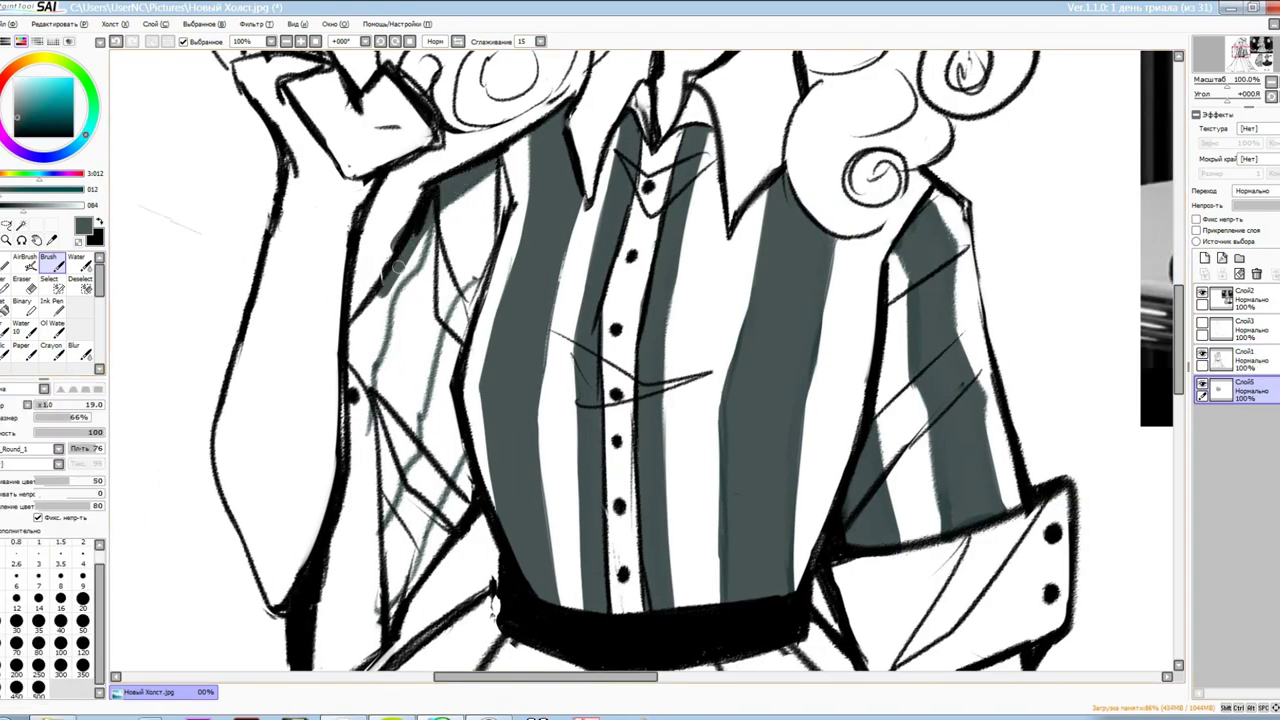
Paint dark stripes on the raised arm's sleeve and clean up their edges
drag(397, 268, 370, 325)
drag(485, 225, 395, 620)
drag(465, 445, 435, 510)
key(e)
key(b)
Save the drawing as Новый Холст.sai
scroll(427, 387, down, 2)
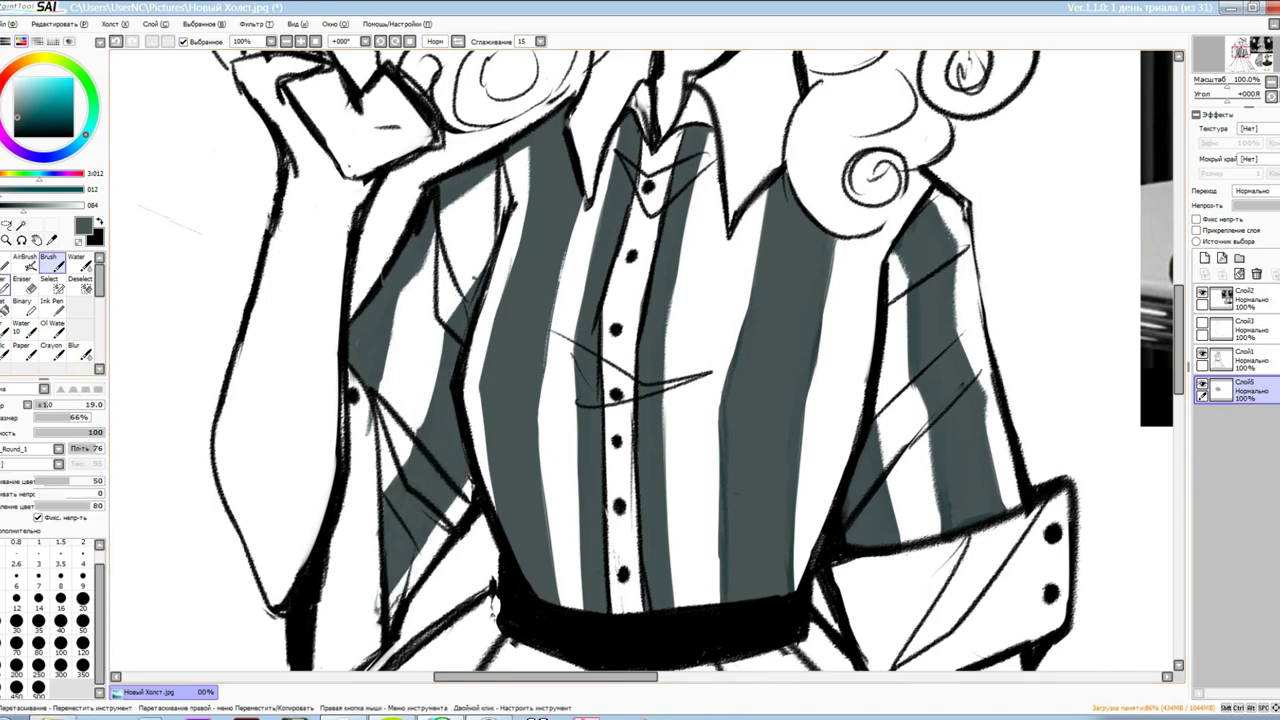
scroll(427, 387, down, 2)
key(ctrl+s)
key(Return)
scroll(640, 360, left, 2)
Recolor the blouse stripes a lighter grey-green with a size 500 brush on the opacity-locked layer, and return to layer Слой1
drag(560, 300, 600, 380)
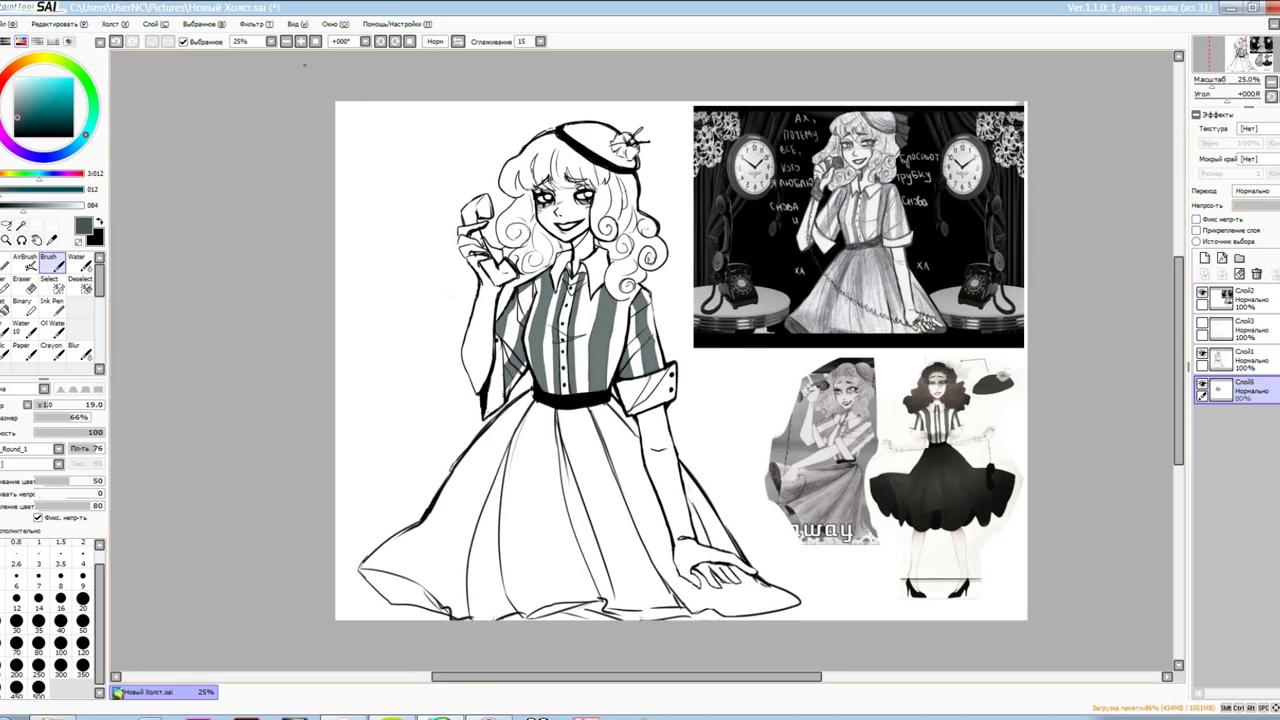
scroll(570, 330, up, 4)
click(38, 687)
scroll(570, 330, down, 4)
click(1235, 358)
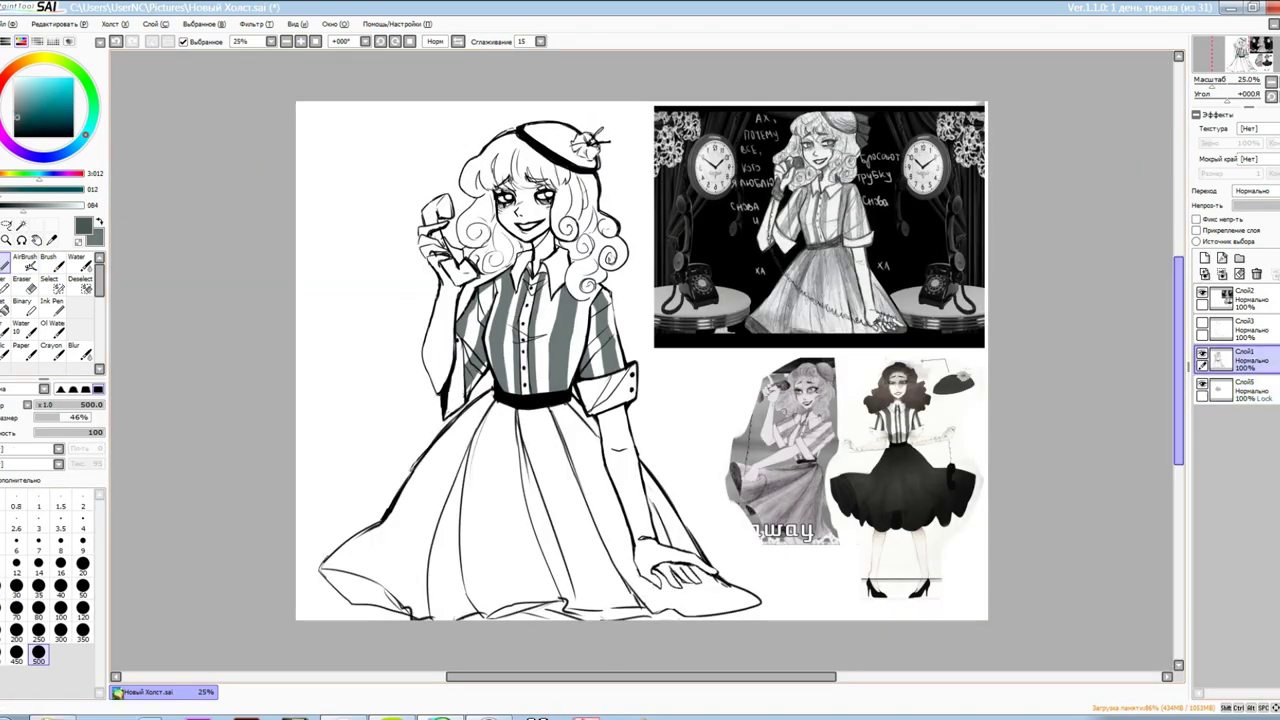
Select all the skirt's panels with the Magic Wand, and add a new layer directly below the line art
scroll(405, 645, up, 2)
key(w)
click(420, 380)
scroll(660, 320, right, 1)
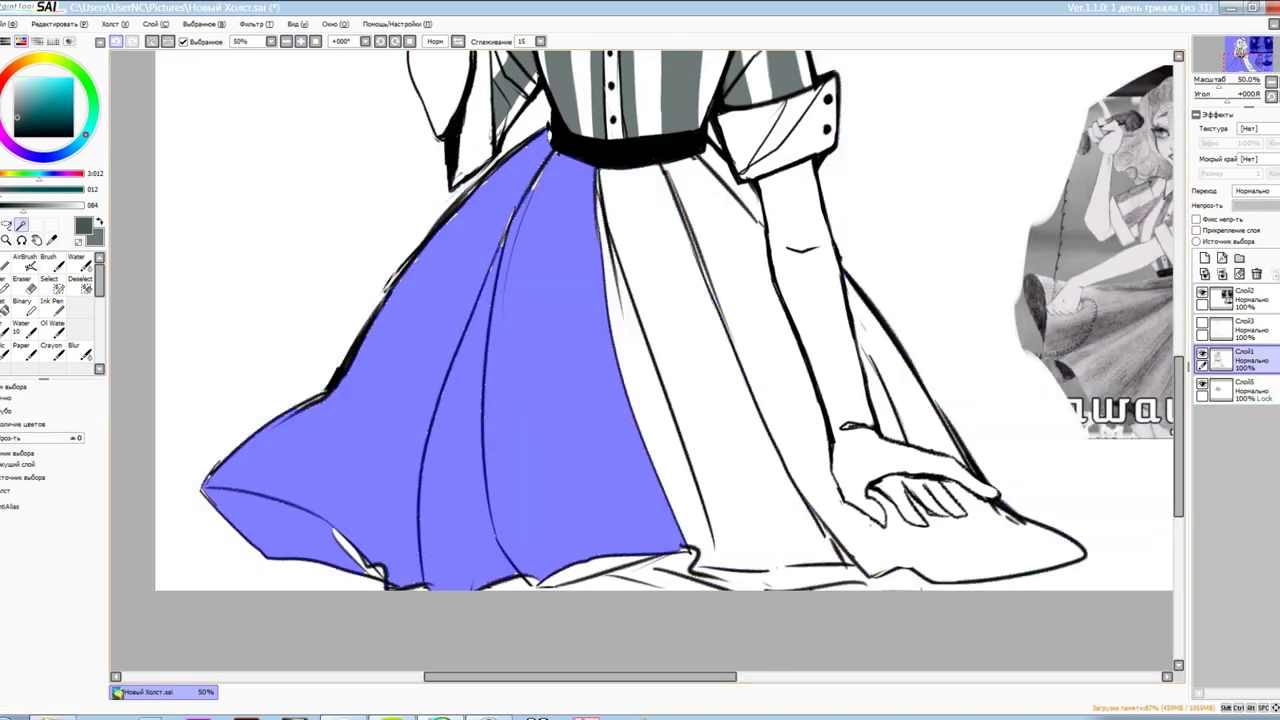
key(ctrl+z)
click(157, 343)
click(1205, 258)
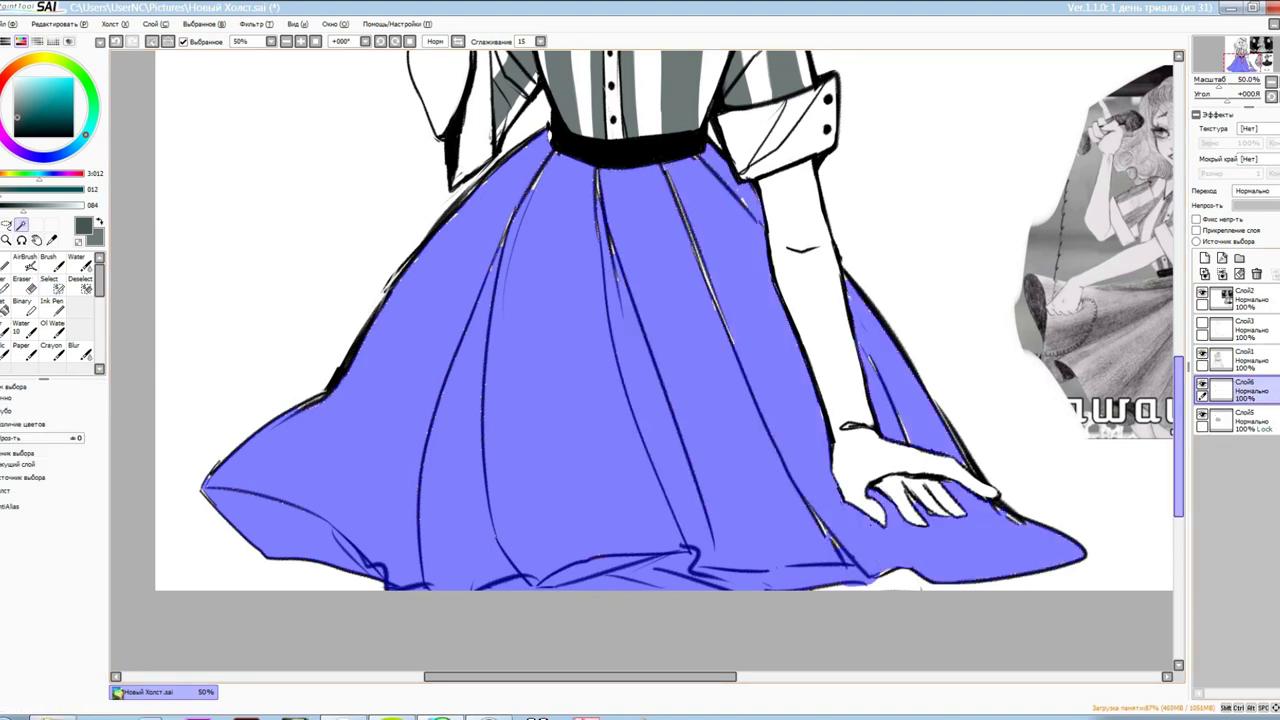
Fill the selected skirt dark grey-green, clear the selection, and paint over the unfilled gaps along its lines with a size 44 brush
key(ctrl+f)
key(ctrl+d)
key(b)
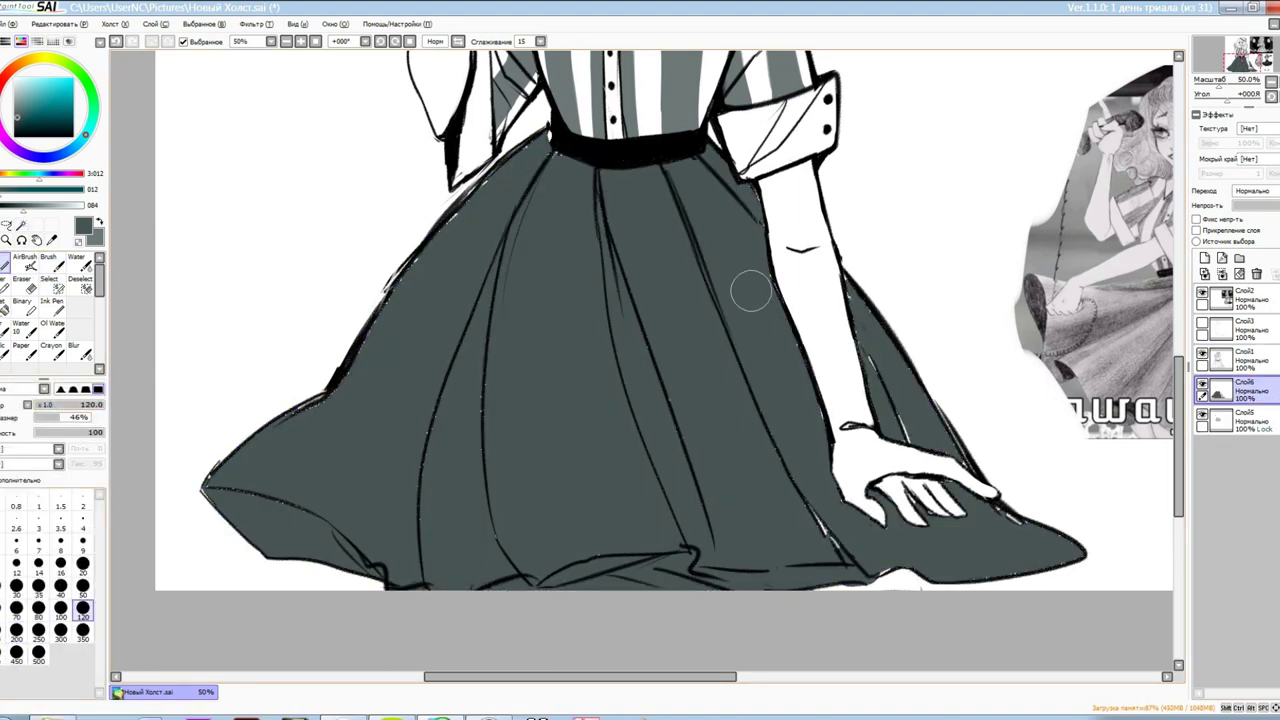
scroll(772, 328, up, 1)
scroll(551, 303, left, 3)
scroll(551, 303, right, 5)
scroll(1137, 543, down, 2)
click(50, 350)
key(b)
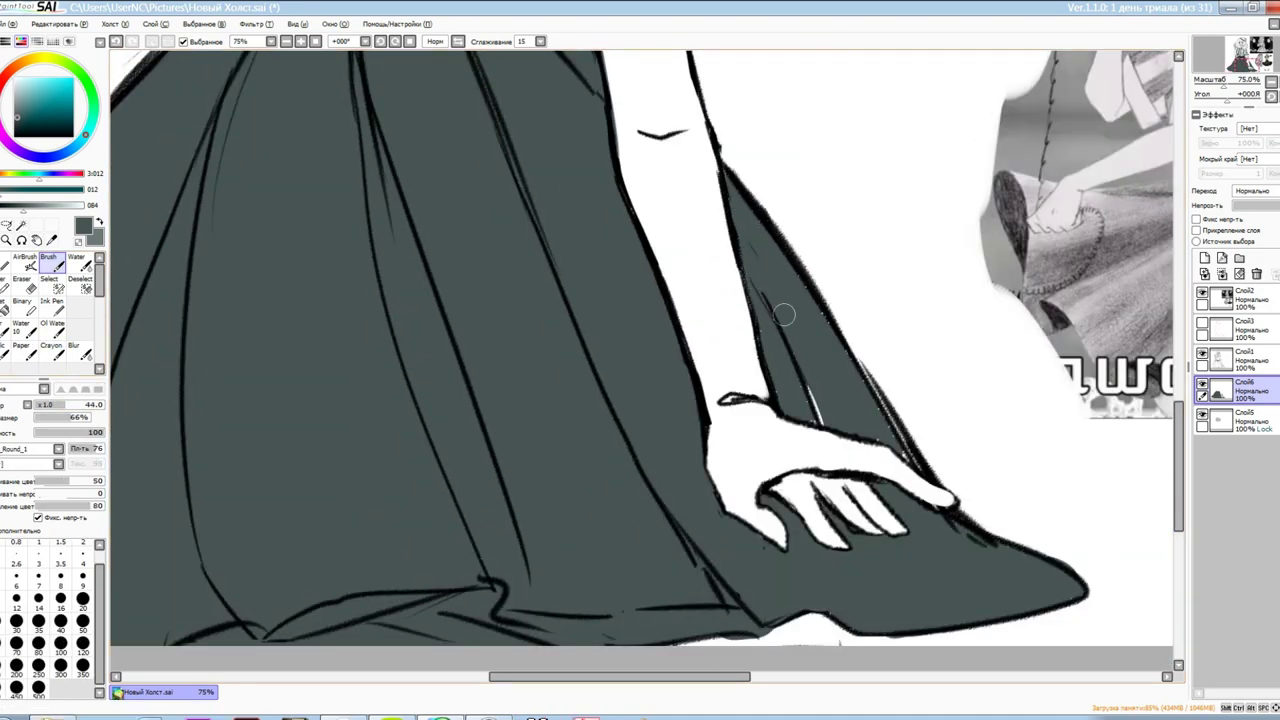
Select the beret and its flower from line-art layer Слой1 and fill them dark grey-green on layer Слой6
click(21, 226)
scroll(640, 350, down, 2)
click(1235, 358)
scroll(640, 300, up, 2)
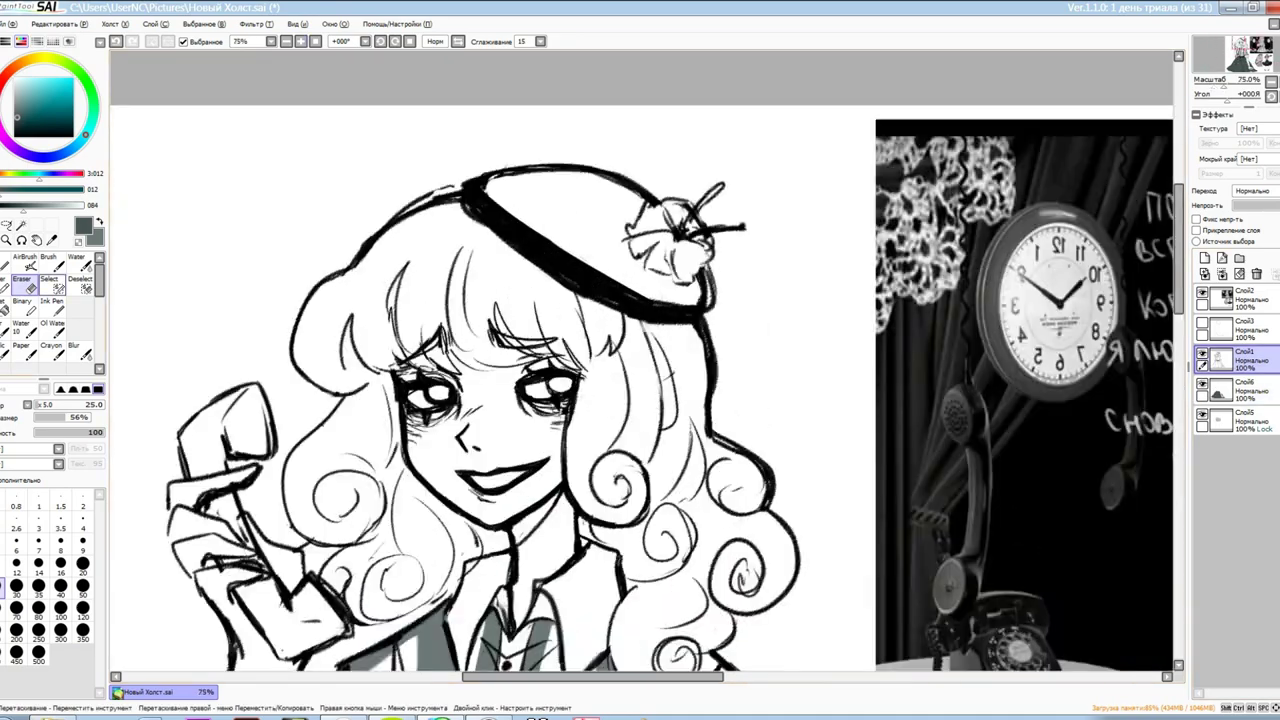
click(580, 230)
scroll(640, 360, down, 5)
scroll(640, 360, up, 5)
click(1235, 390)
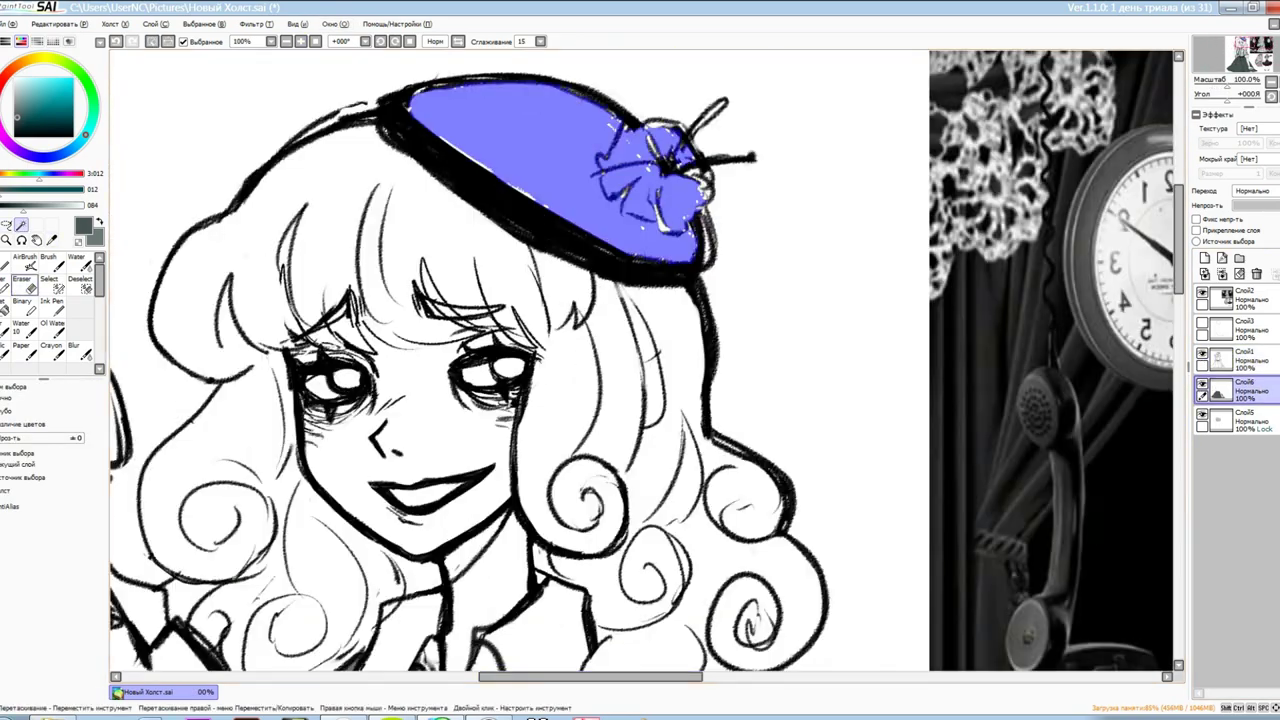
key(b)
drag(470, 120, 543, 207)
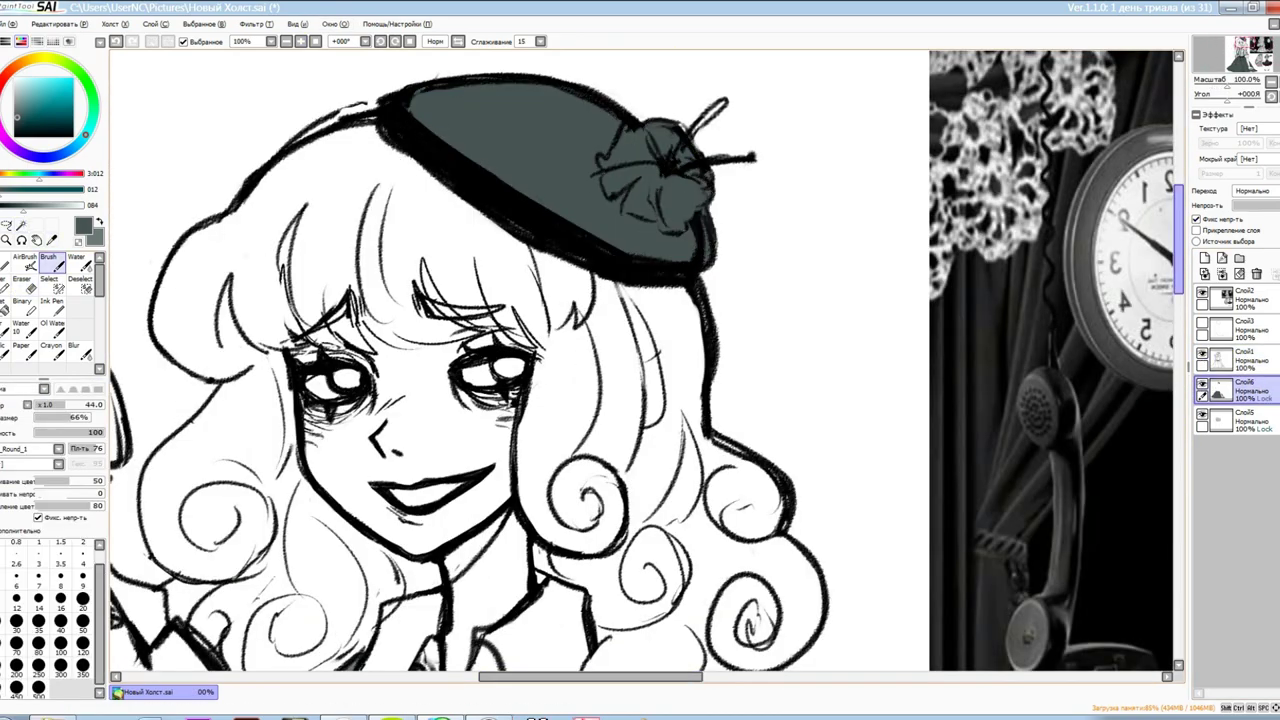
Paint the beret's flower light grey on a new clipped layer with a size 38 Crayon
scroll(640, 360, up, 2)
click(1205, 258)
click(1196, 230)
mouse_move(610, 220)
mouse_down()
mouse_move(643, 290)
mouse_move(600, 265)
mouse_move(700, 340)
mouse_up()
key(c)
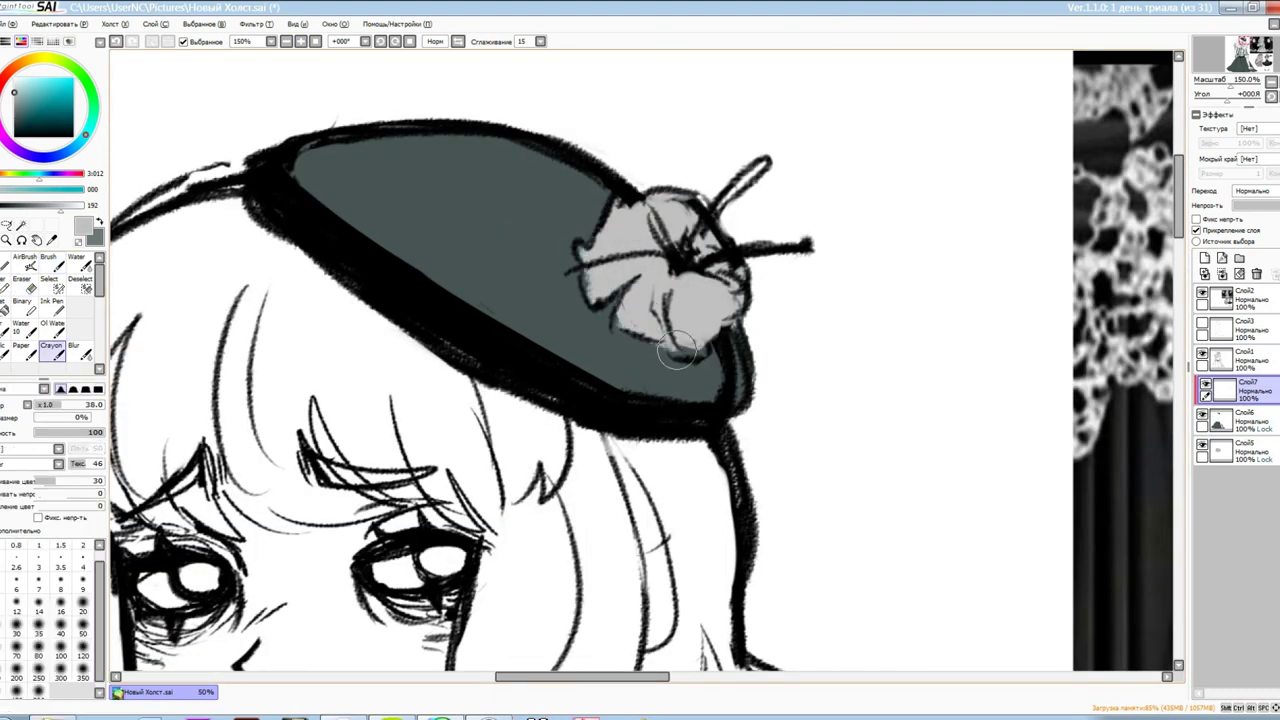
scroll(676, 352, down, 4)
Add another clipped layer and paint dark shadows in the skirt's central folds below the belt with a size 67 brush
key(b)
drag(130, 300, 280, 365)
mouse_move(215, 340)
mouse_down()
mouse_move(547, 394)
mouse_move(990, 375)
mouse_up()
scroll(340, 231, down, 2)
key(ctrl+shift+n)
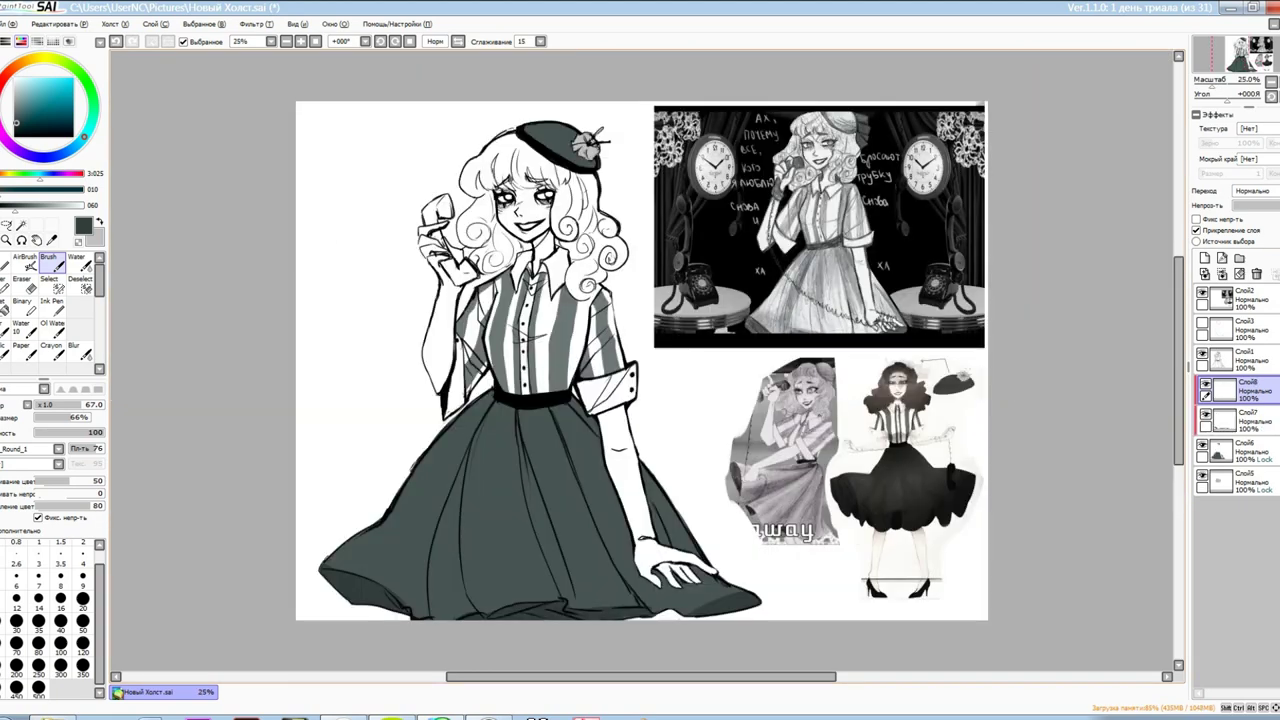
scroll(600, 400, up, 2)
drag(575, 292, 618, 428)
drag(640, 280, 650, 385)
drag(540, 300, 520, 500)
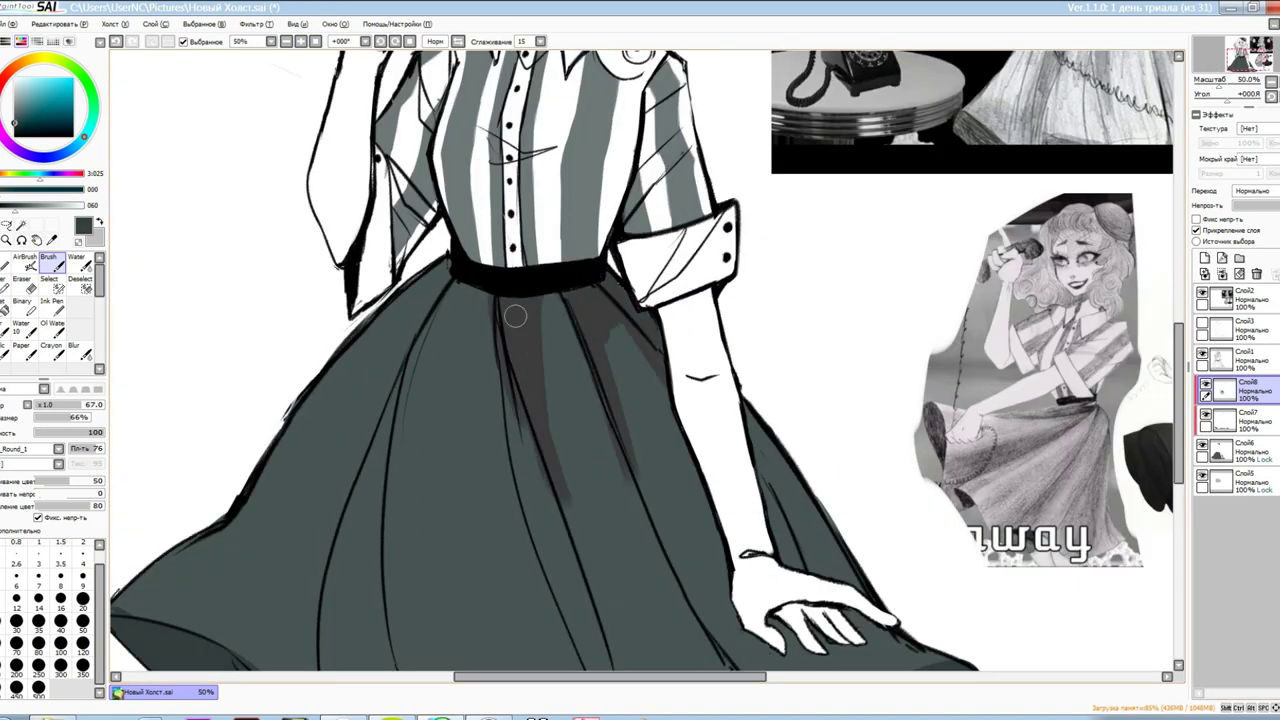
Extend the dark shadows over the skirt's left-hand folds and down the central pleats toward the hem
drag(420, 270, 365, 510)
key(w)
drag(640, 330, 540, 540)
drag(400, 340, 385, 450)
scroll(600, 400, down, 3)
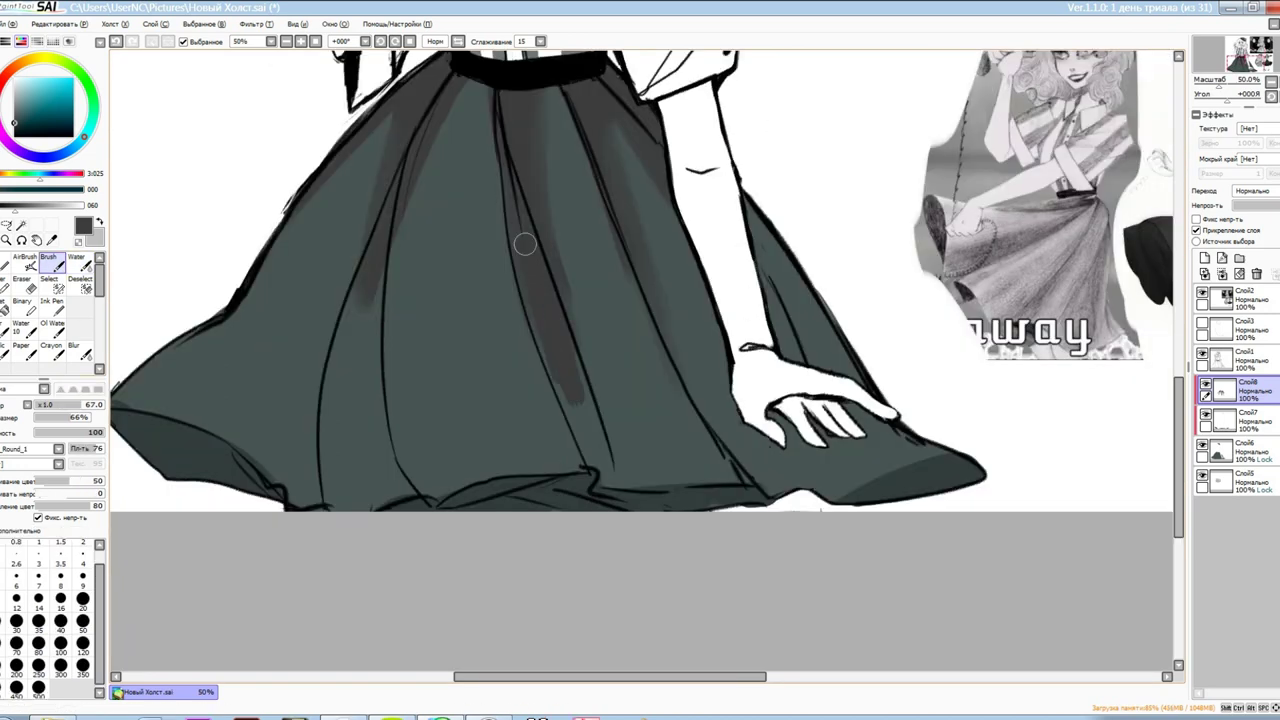
drag(570, 470, 603, 349)
key(e)
key(w)
drag(355, 275, 380, 534)
Paint dark shadows along the skirt's left edge and on the panels behind and beneath the resting arm
key(e)
key(b)
drag(230, 310, 130, 400)
drag(700, 240, 760, 490)
drag(790, 210, 850, 380)
drag(815, 425, 900, 500)
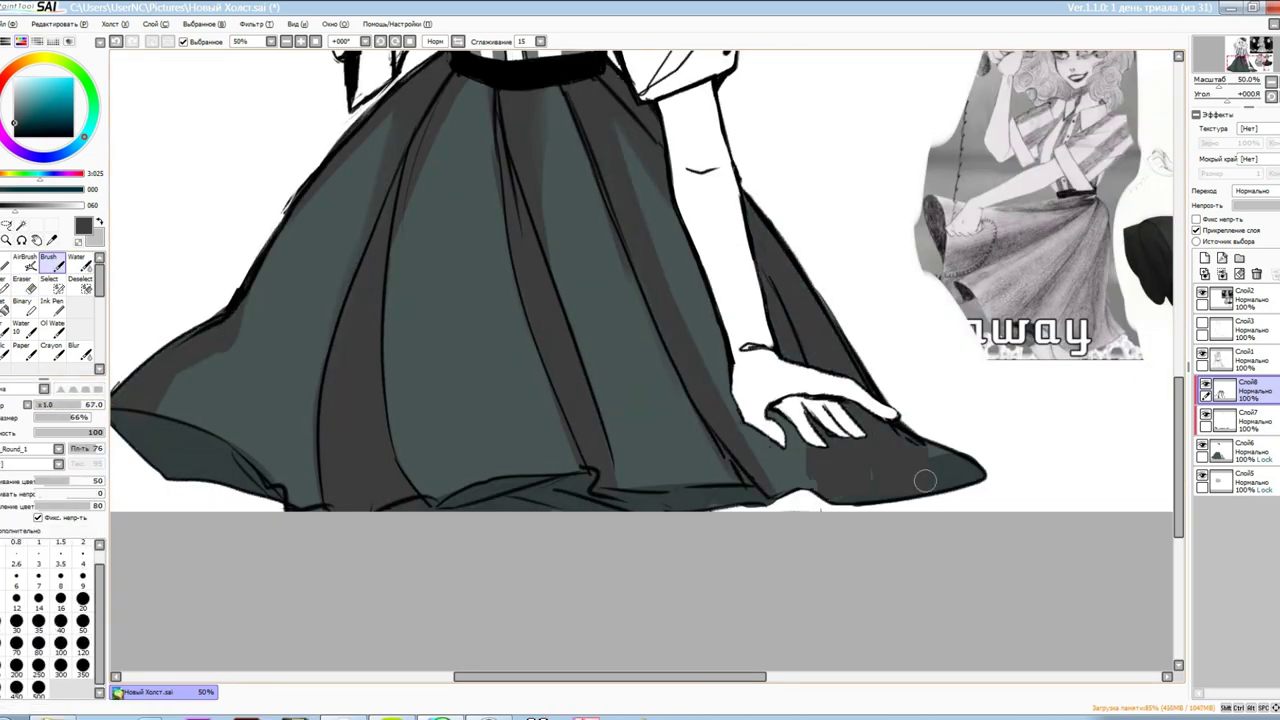
Deepen the skirt's shading below the belt and inside the hem folds with darker tones, softening the shadow edges
scroll(640, 360, down, 3)
scroll(640, 360, up, 3)
key(w)
drag(643, 357, 684, 277)
scroll(684, 277, down, 2)
scroll(640, 360, up, 3)
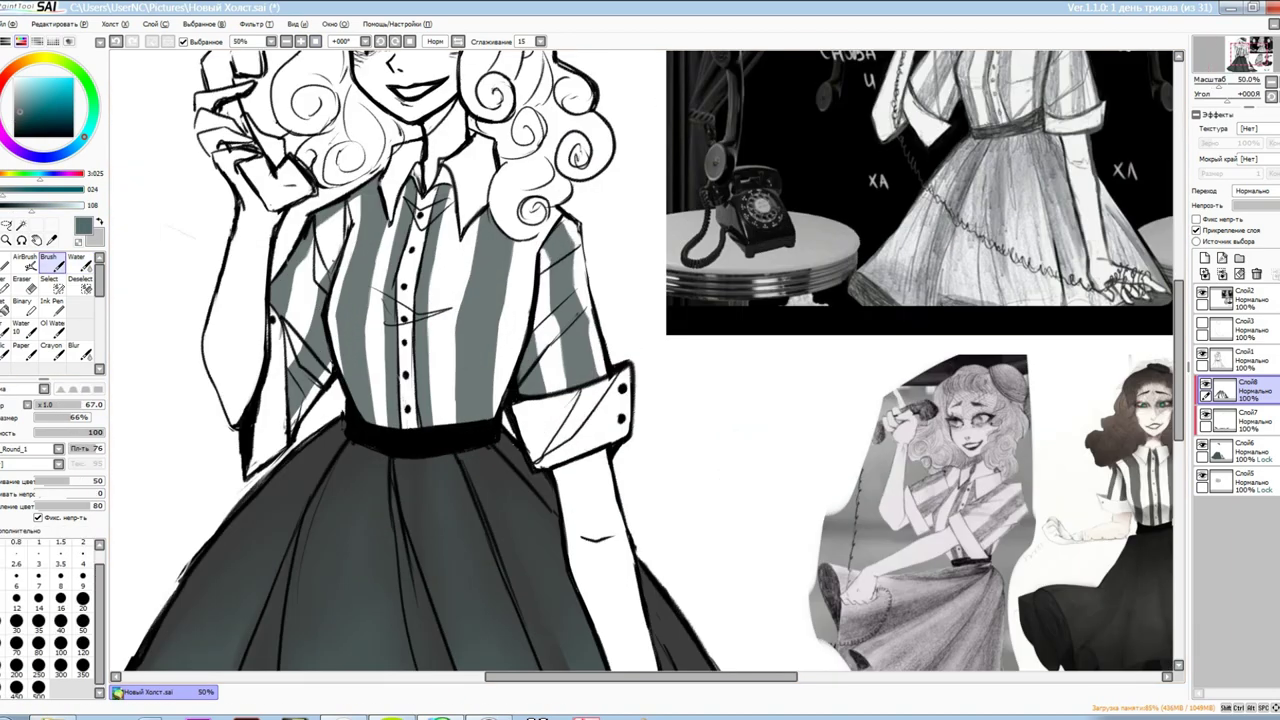
key(b)
scroll(262, 511, down, 1)
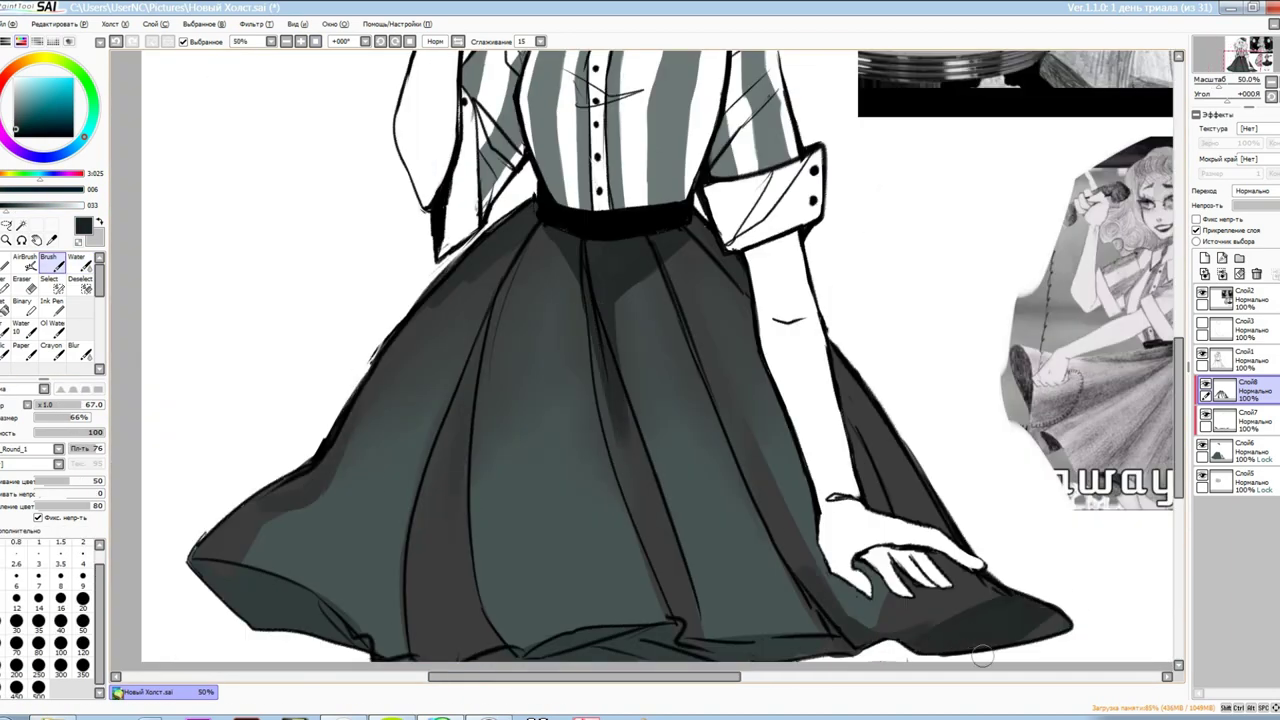
scroll(971, 629, down, 3)
key(w)
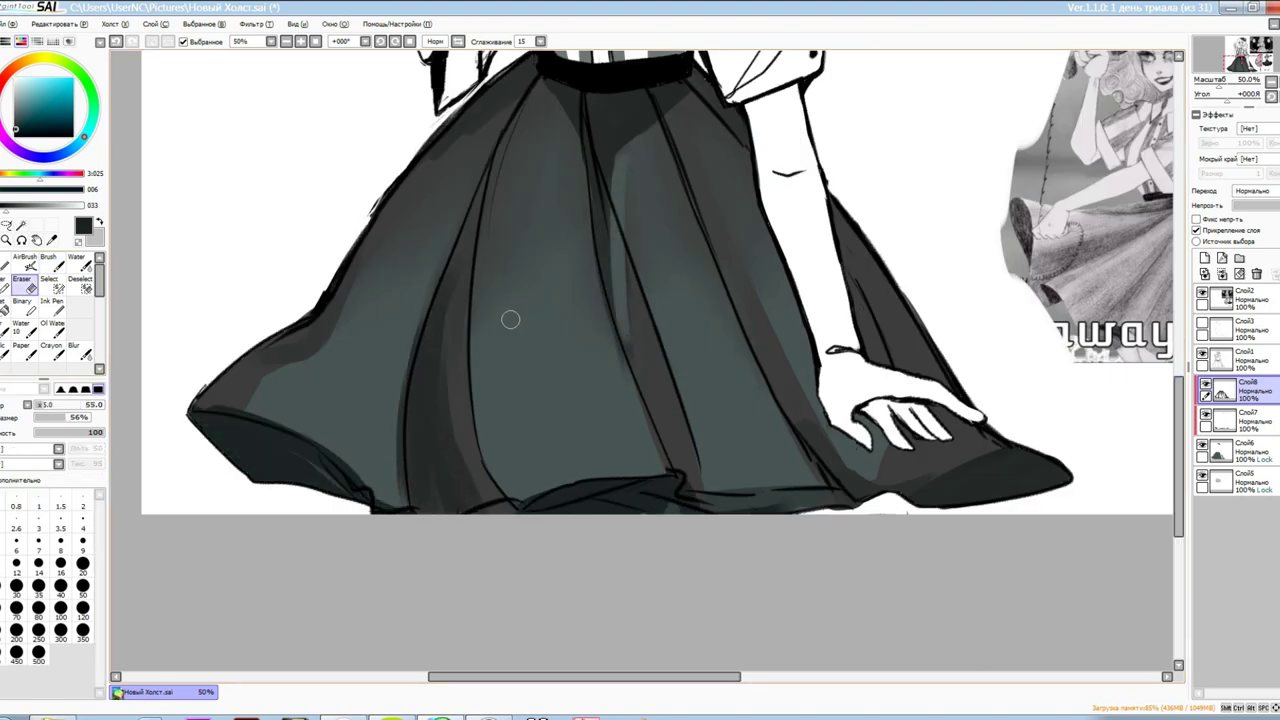
scroll(423, 443, down, 1)
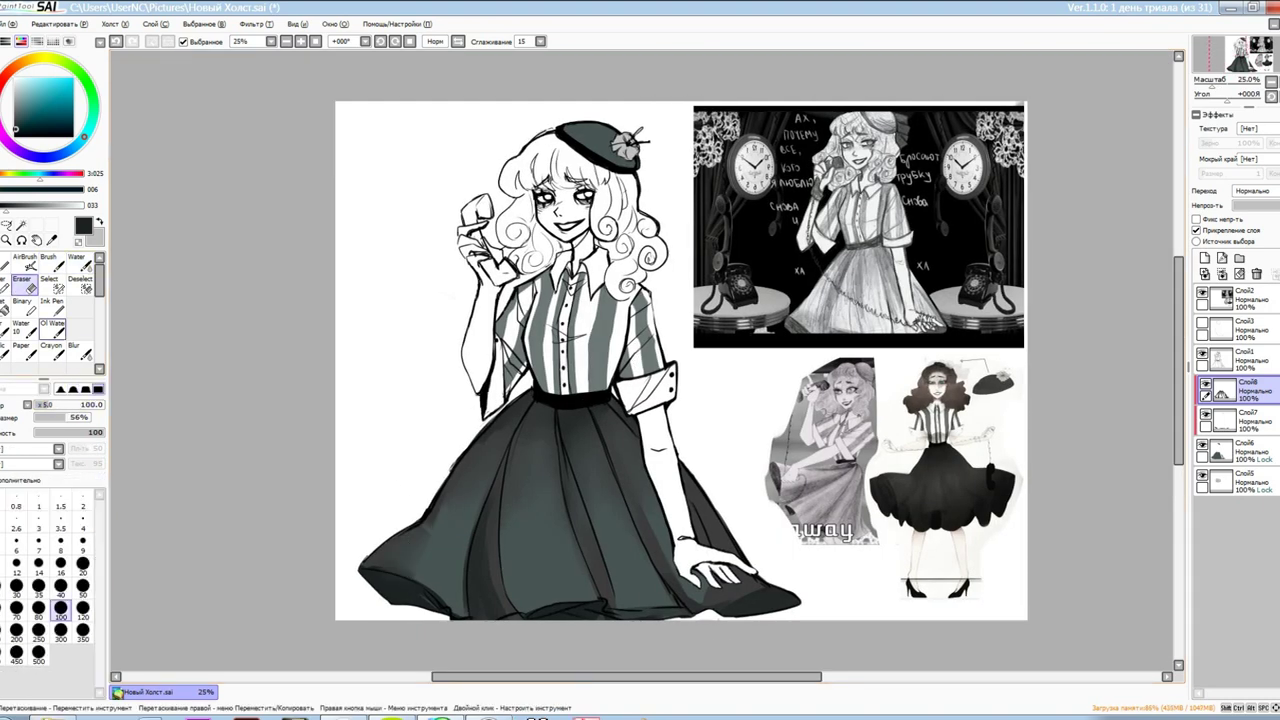
Shade the beret's flower side with a dark tone on a new clipped layer placed beneath the flower's layer
scroll(305, 420, up, 2)
key(b)
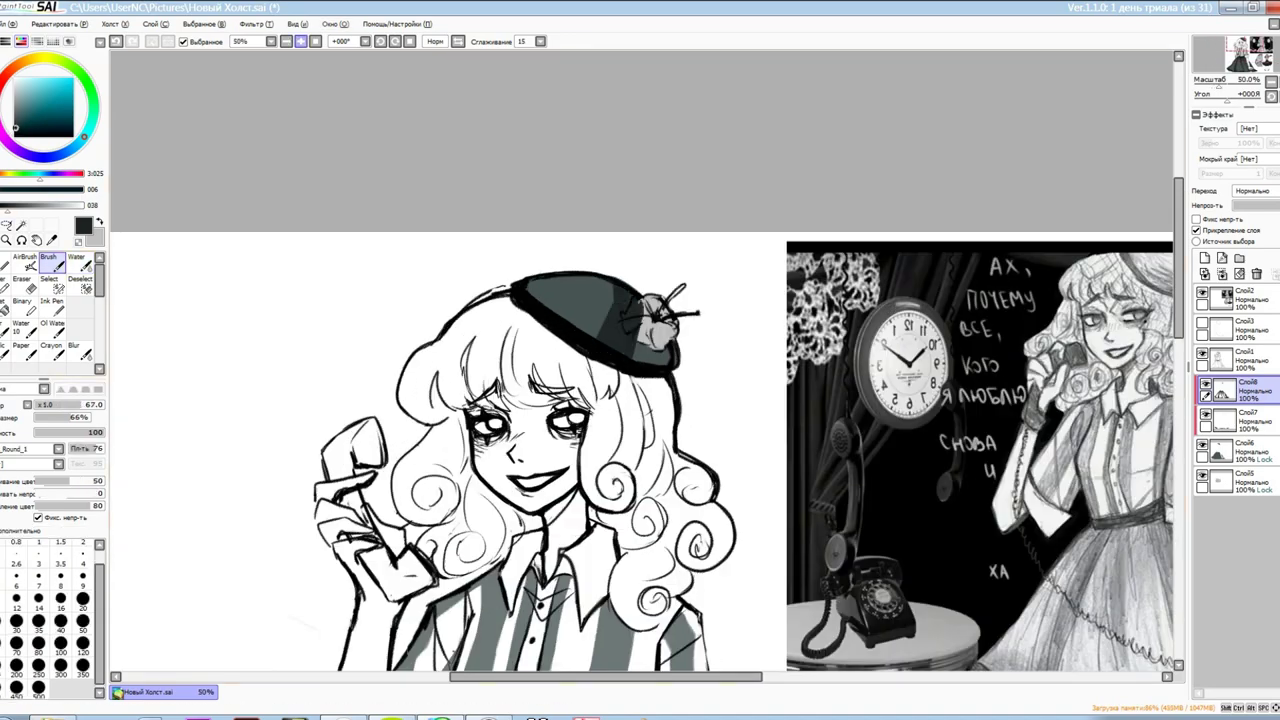
scroll(305, 420, up, 1)
scroll(305, 420, up, 3)
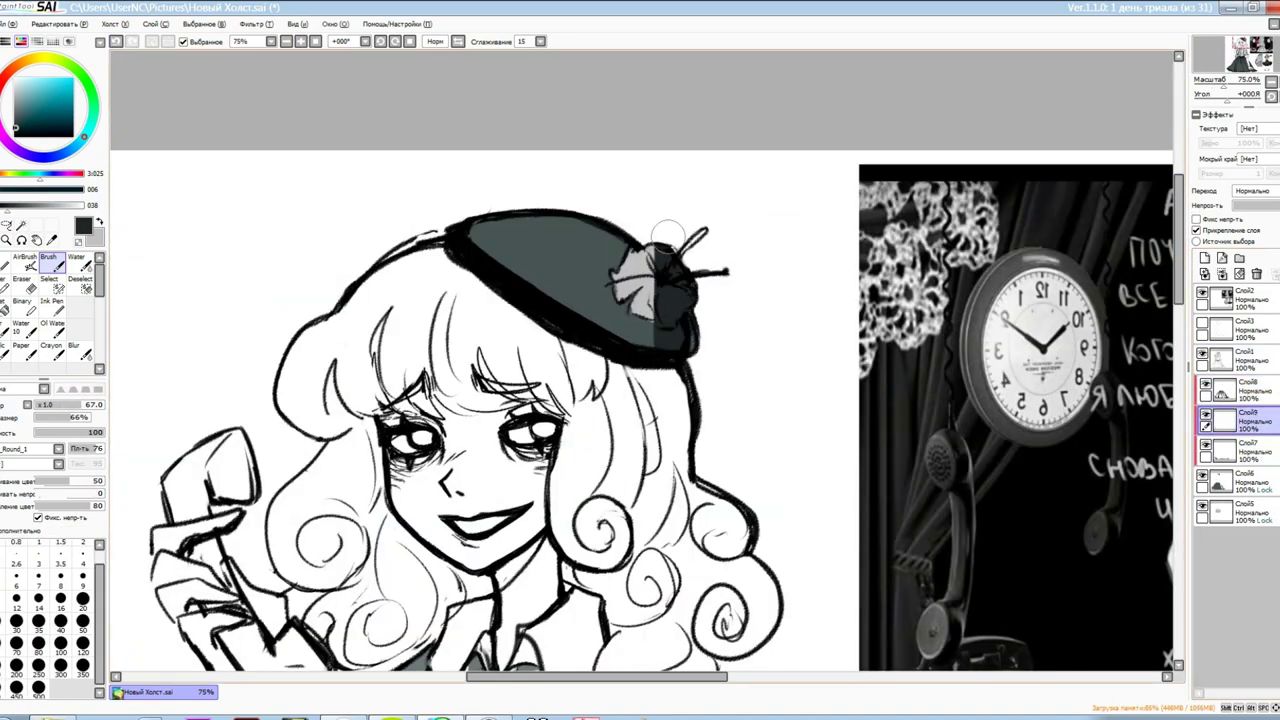
scroll(640, 360, down, 2)
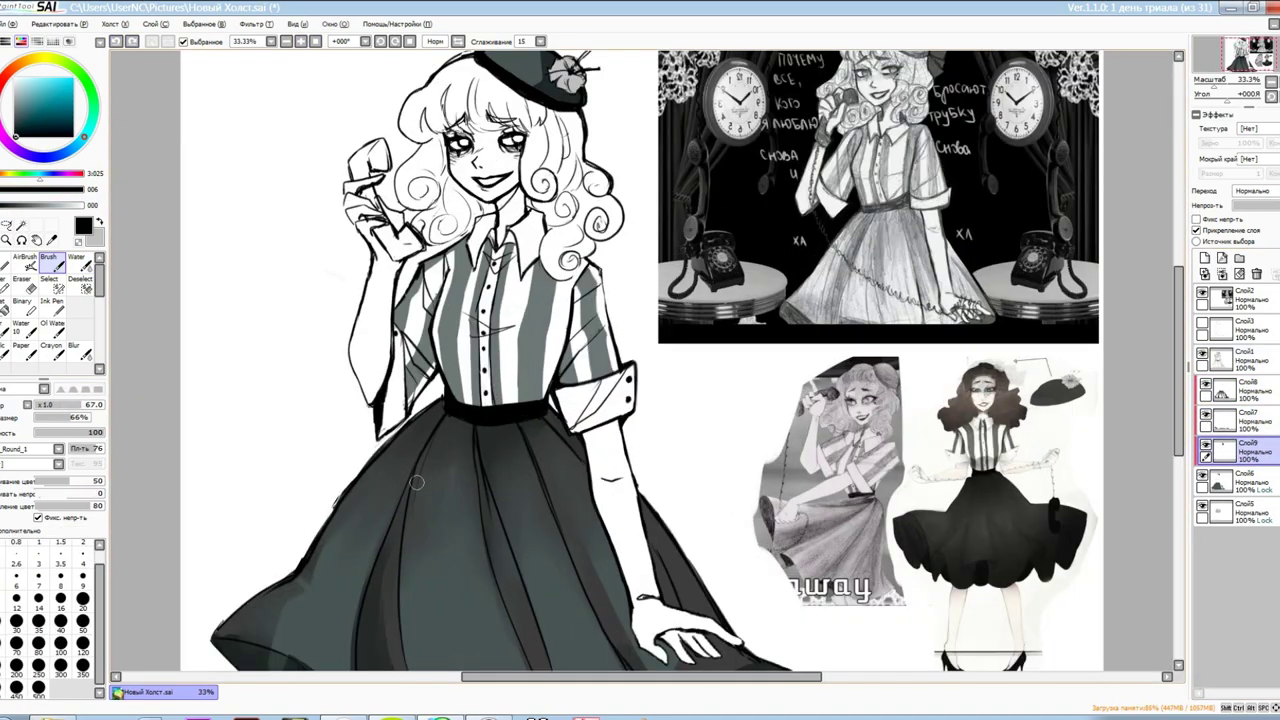
Darken and soften the skirt's upper folds, using black and a size 165 Water brush, and save the drawing
scroll(398, 293, up, 1)
scroll(521, 433, down, 2)
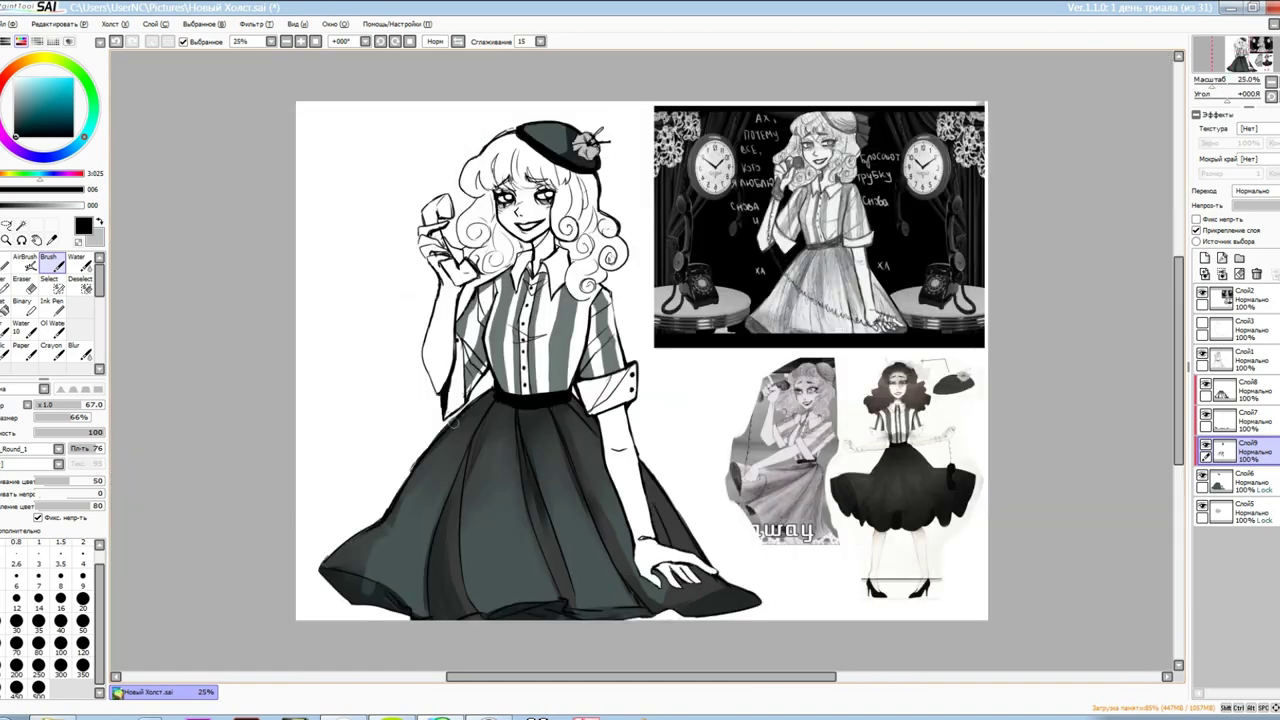
scroll(200, 474, up, 2)
key(e)
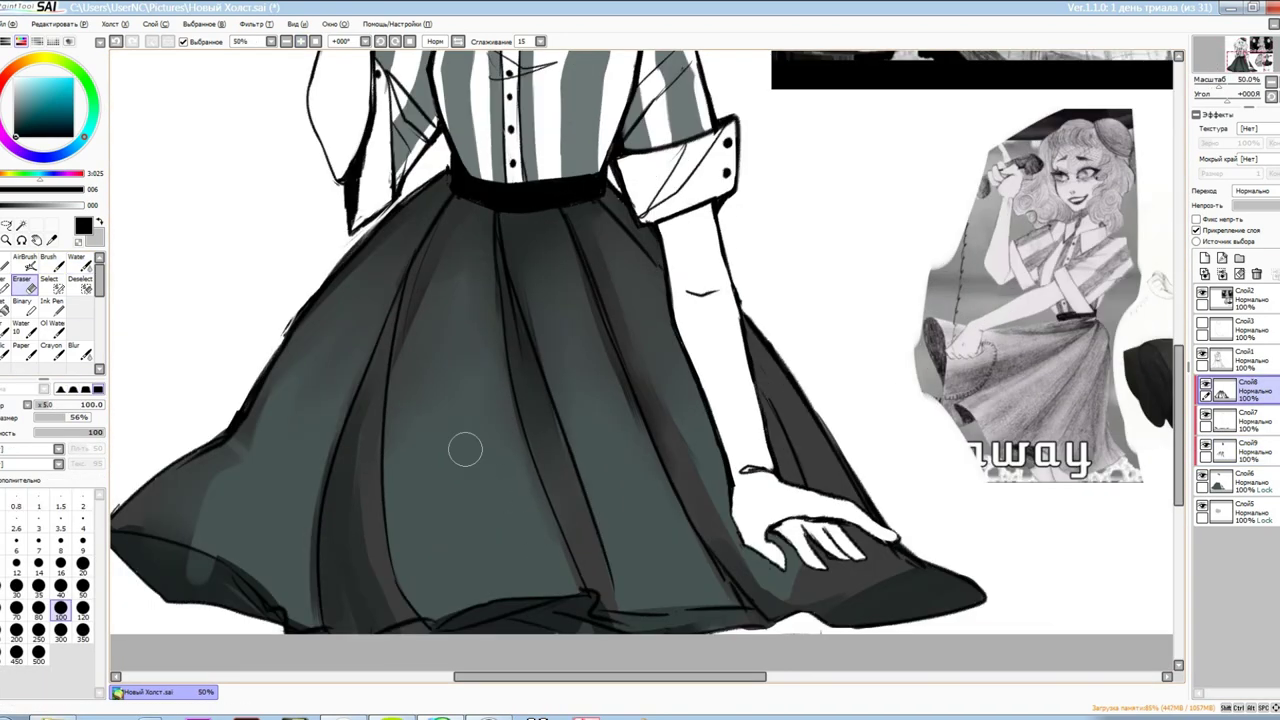
key(c)
scroll(465, 450, down, 2)
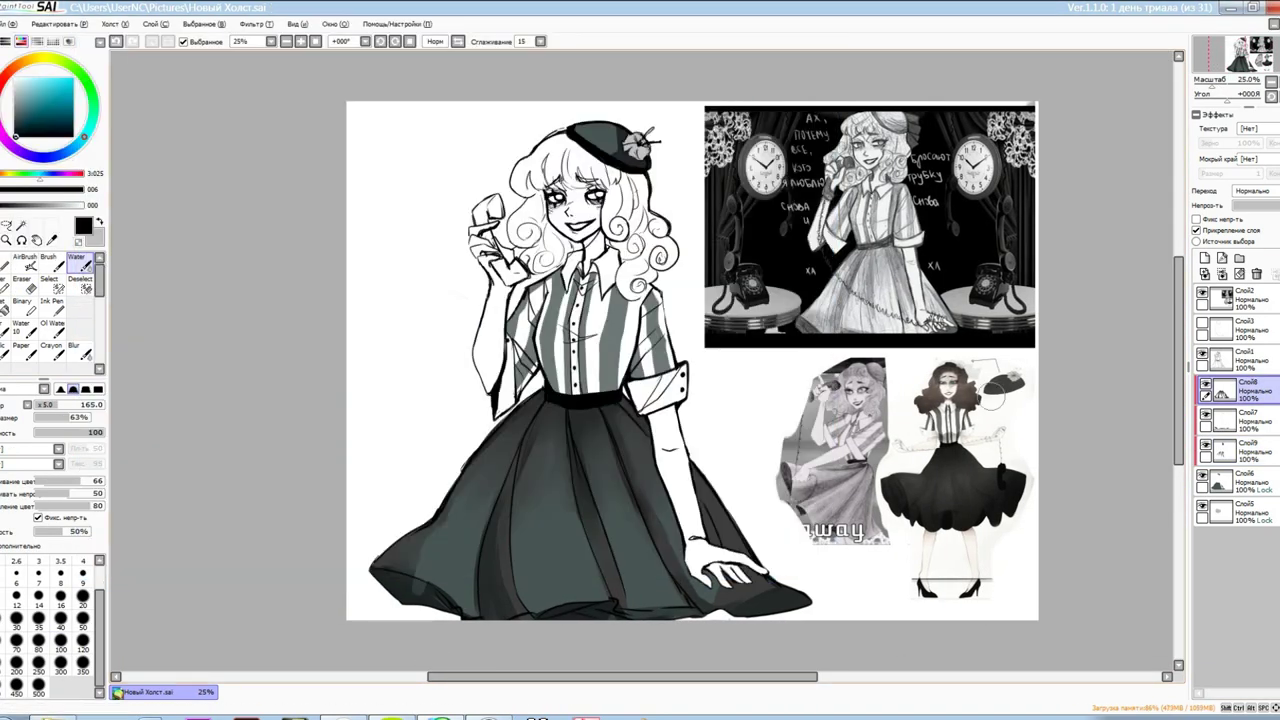
Lock the opacity of the flower's layer Слой7 and shade the petals with darker grey
click(1235, 420)
scroll(620, 150, up, 4)
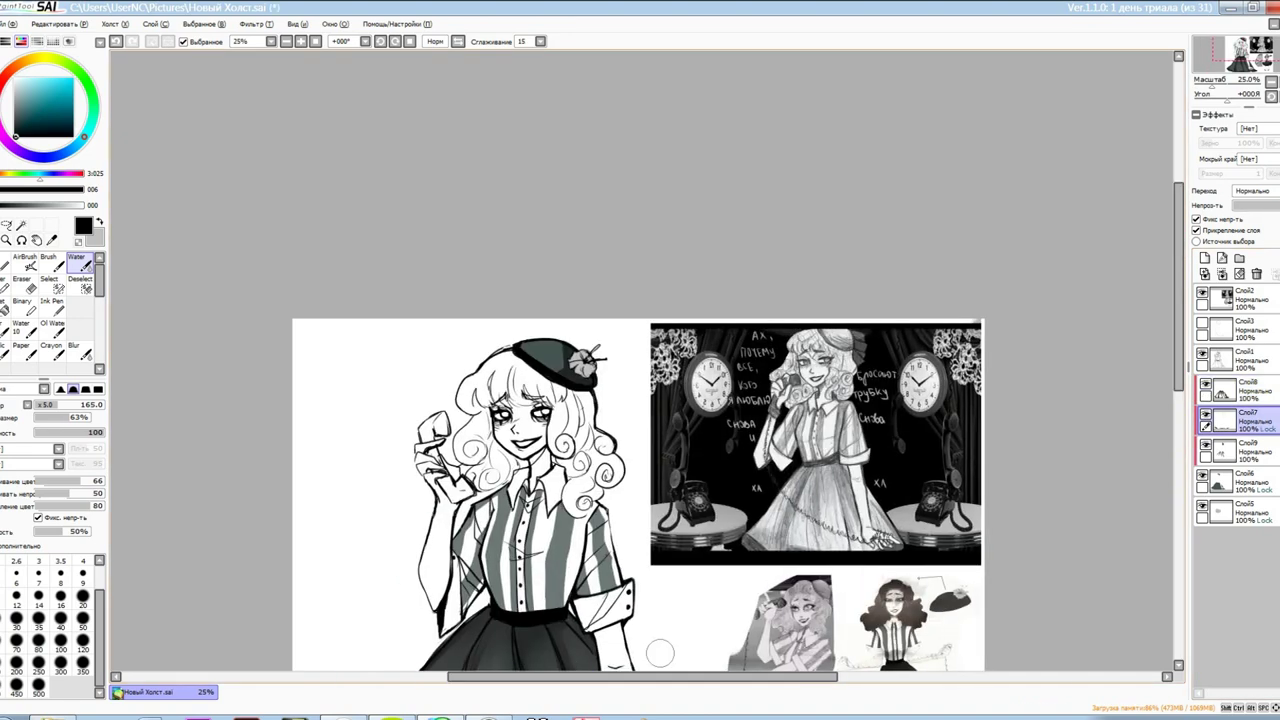
key(n)
key(c)
mouse_move(585, 425)
mouse_down()
mouse_move(600, 395)
mouse_move(565, 380)
mouse_up()
scroll(580, 400, down, 4)
scroll(470, 300, up, 4)
Color the phone handset dark grey-green on a new layer and add black shadows on a clipped layer at 45% opacity
click(1235, 358)
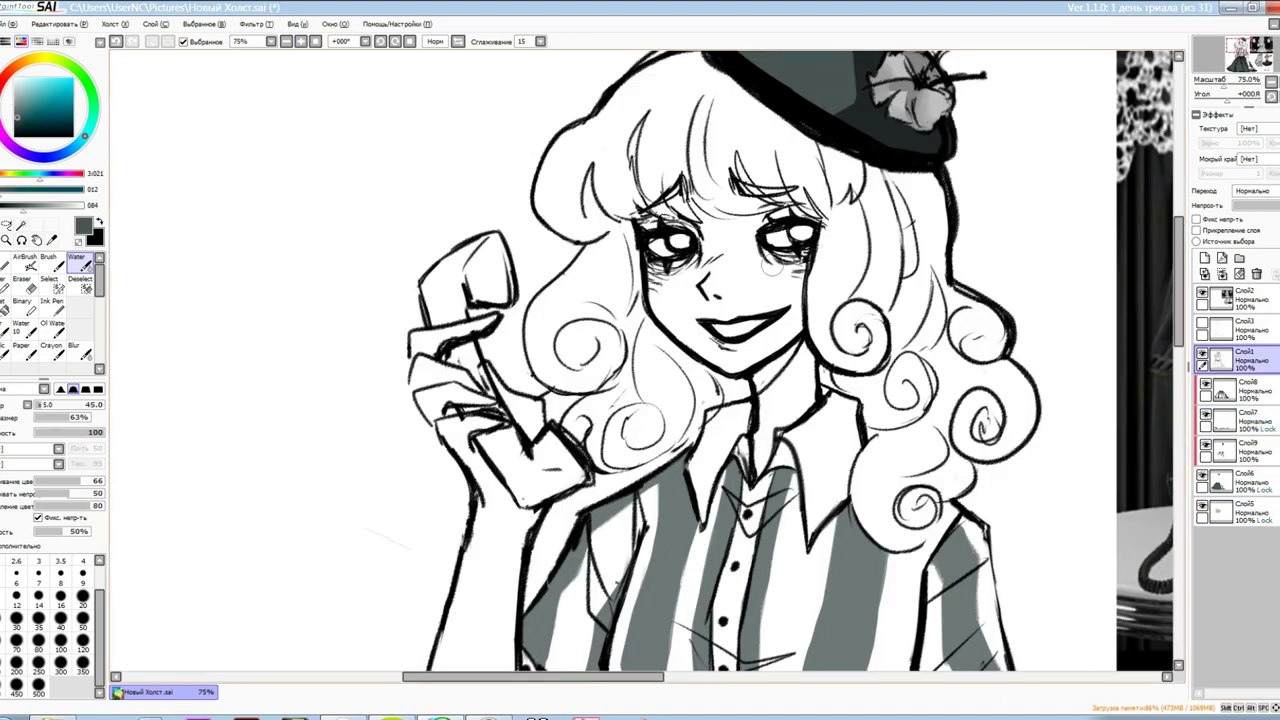
scroll(254, 267, up, 1)
key(s)
key(b)
scroll(487, 123, up, 2)
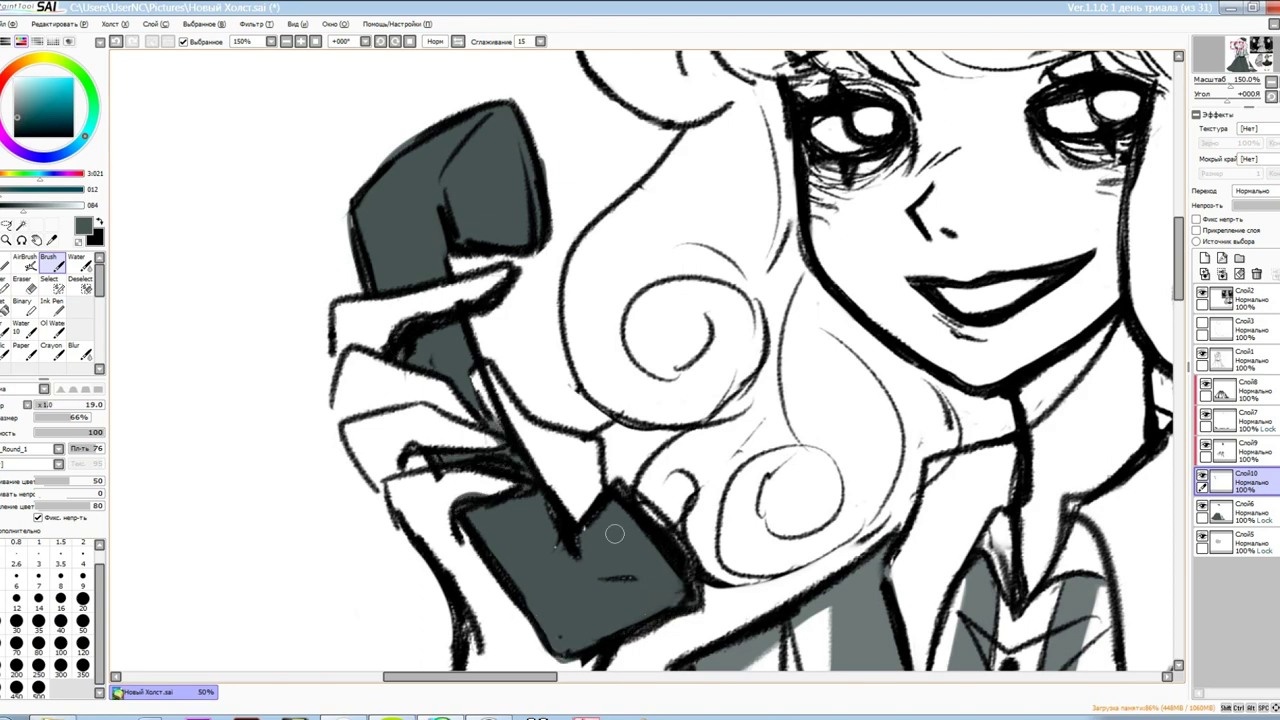
scroll(488, 421, down, 4)
scroll(460, 299, up, 2)
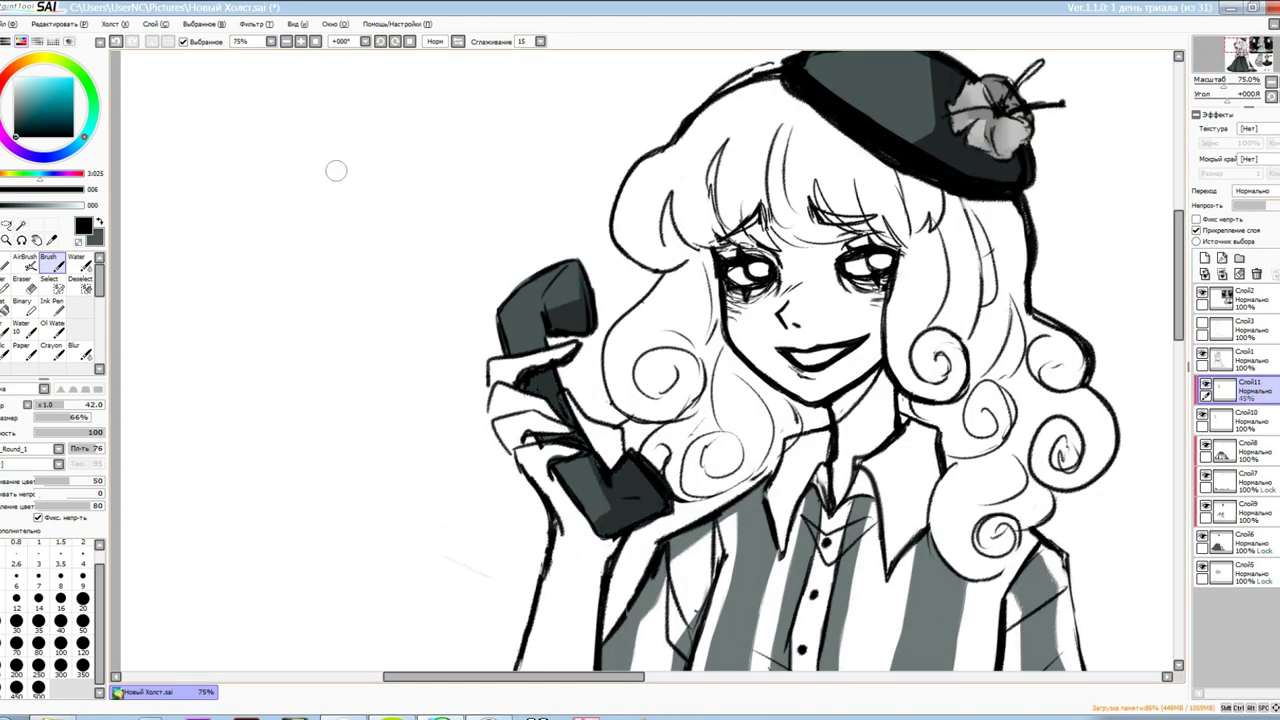
Save the drawing under its existing name, Новый Холст.sai, overwriting the previous file
scroll(349, 177, down, 3)
key(ctrl+shift+s)
key(Return)
key(Return)
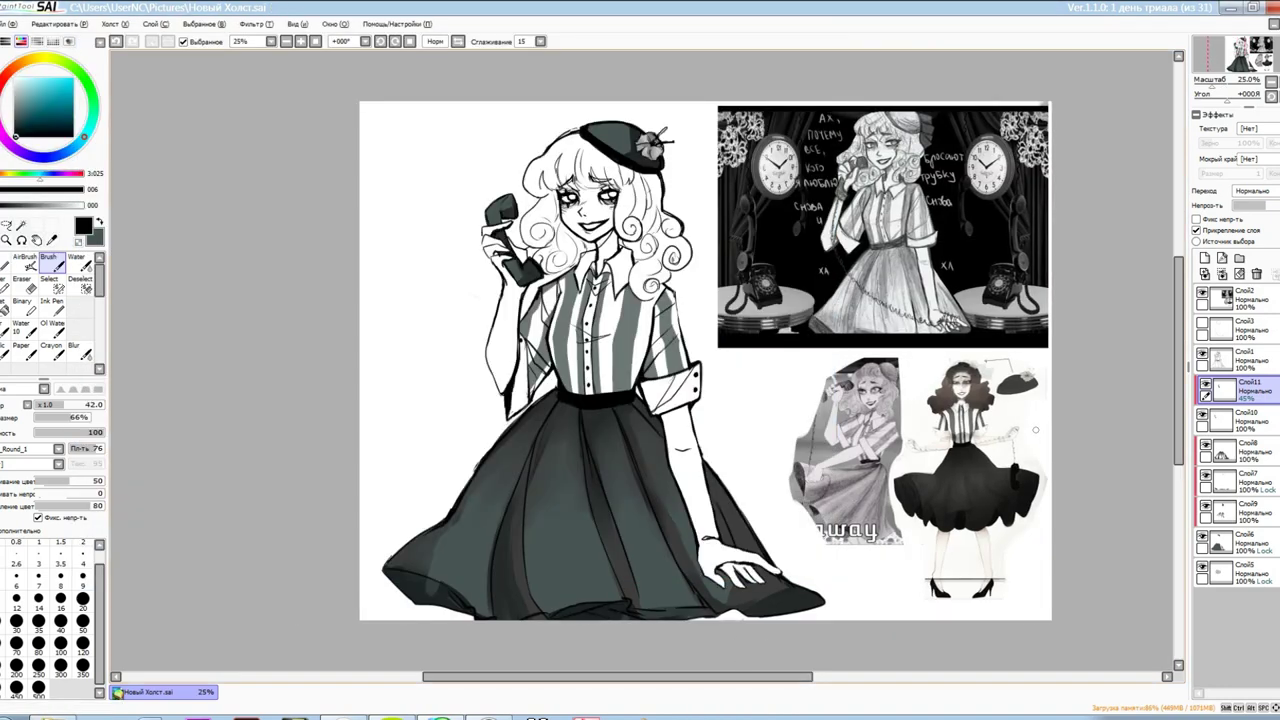
Close the open edge of the fringe above the eyes on line-art layer Слой1
scroll(1082, 389, up, 1)
click(1235, 358)
scroll(590, 230, up, 2)
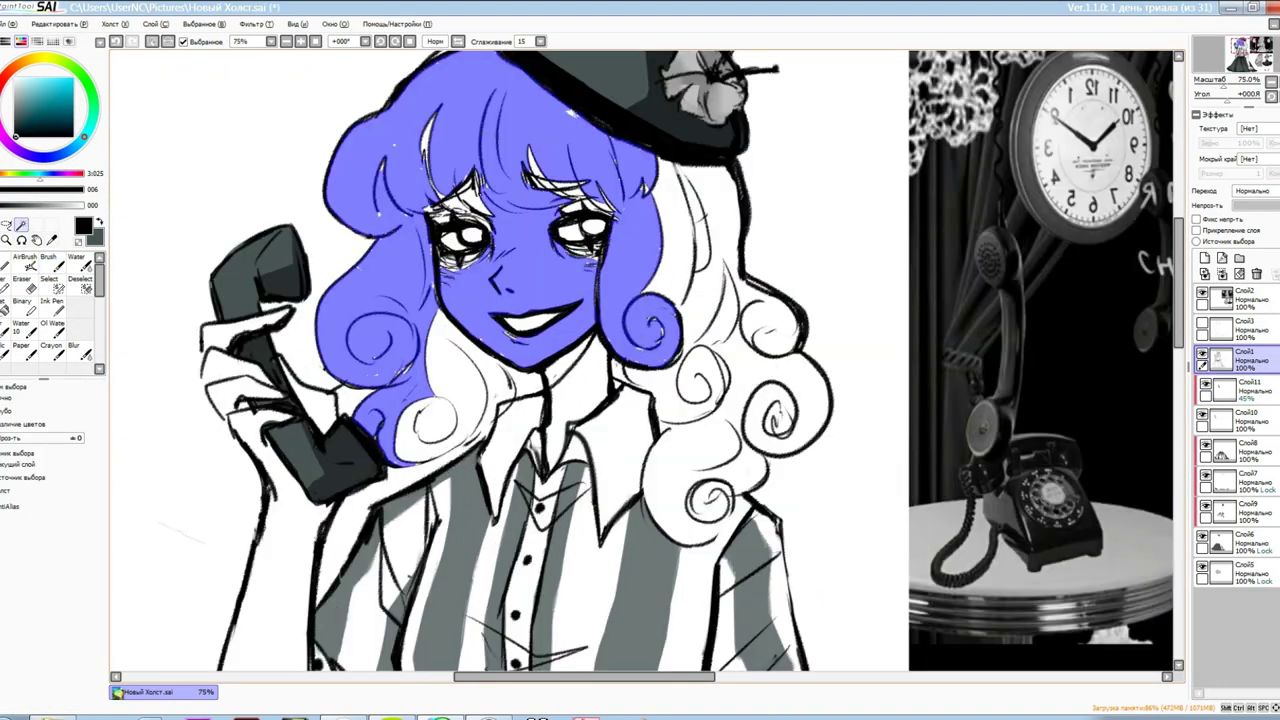
drag(615, 200, 510, 203)
Select all the hair locks and curls with the Magic Wand, and add a new layer directly below the line art
key(w)
click(400, 230)
shift+click(430, 440)
shift+click(470, 360)
shift+click(720, 300)
key(ctrl+z)
shift+click(708, 497)
shift+click(740, 300)
scroll(640, 380, down, 1)
key(ctrl+shift+n)
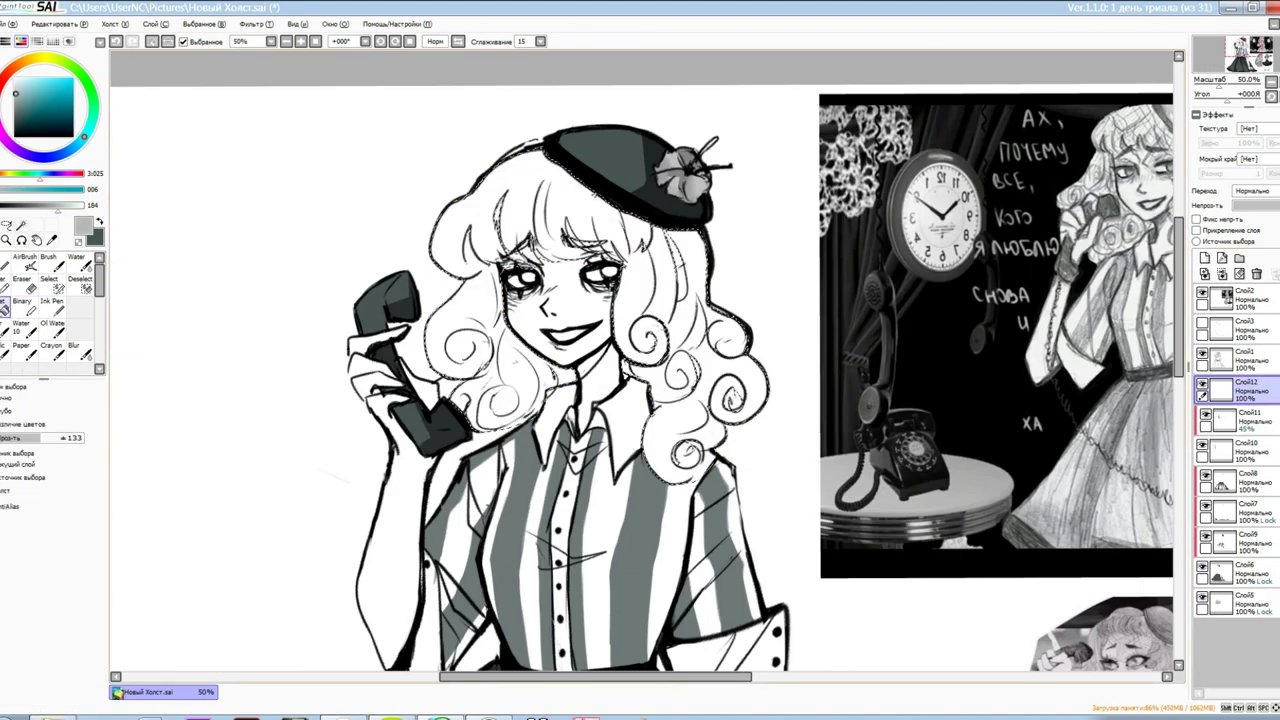
Fill the hair light grey and paint over the unfilled gaps in the curls with the Brush
key(ctrl+f)
scroll(640, 380, down, 1)
scroll(640, 380, up, 3)
scroll(368, 345, down, 2)
key(b)
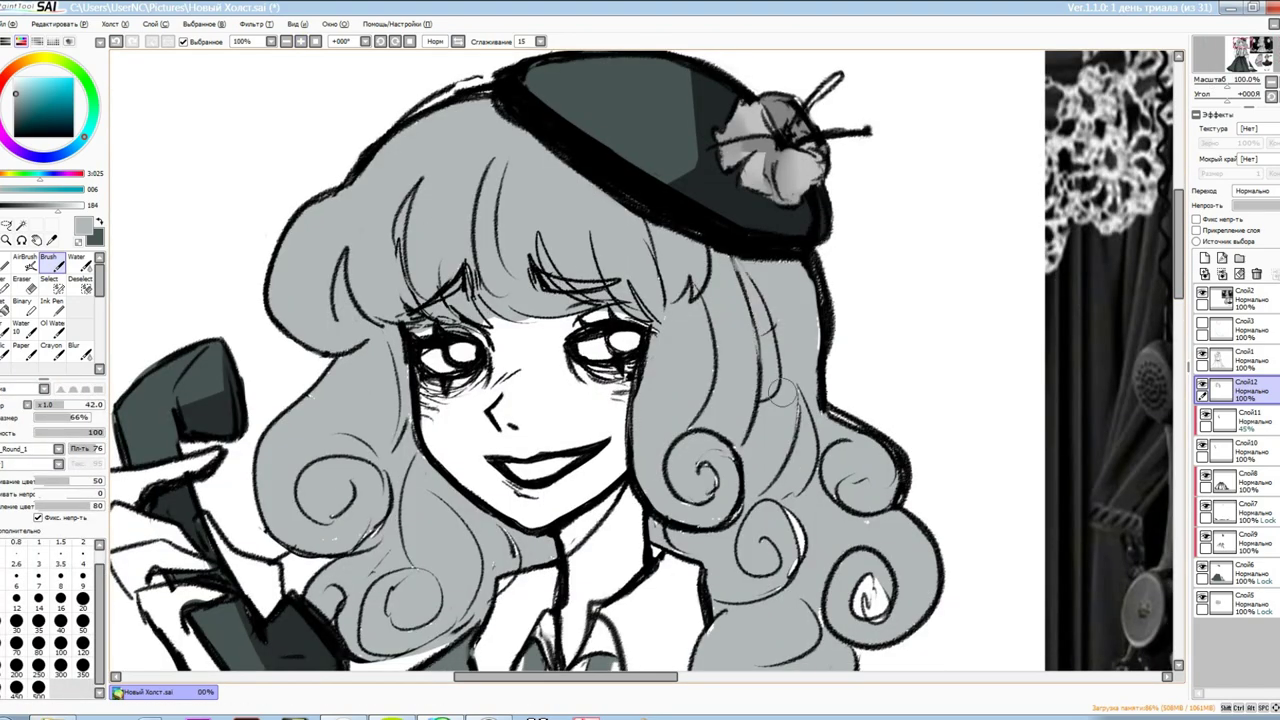
scroll(528, 360, down, 3)
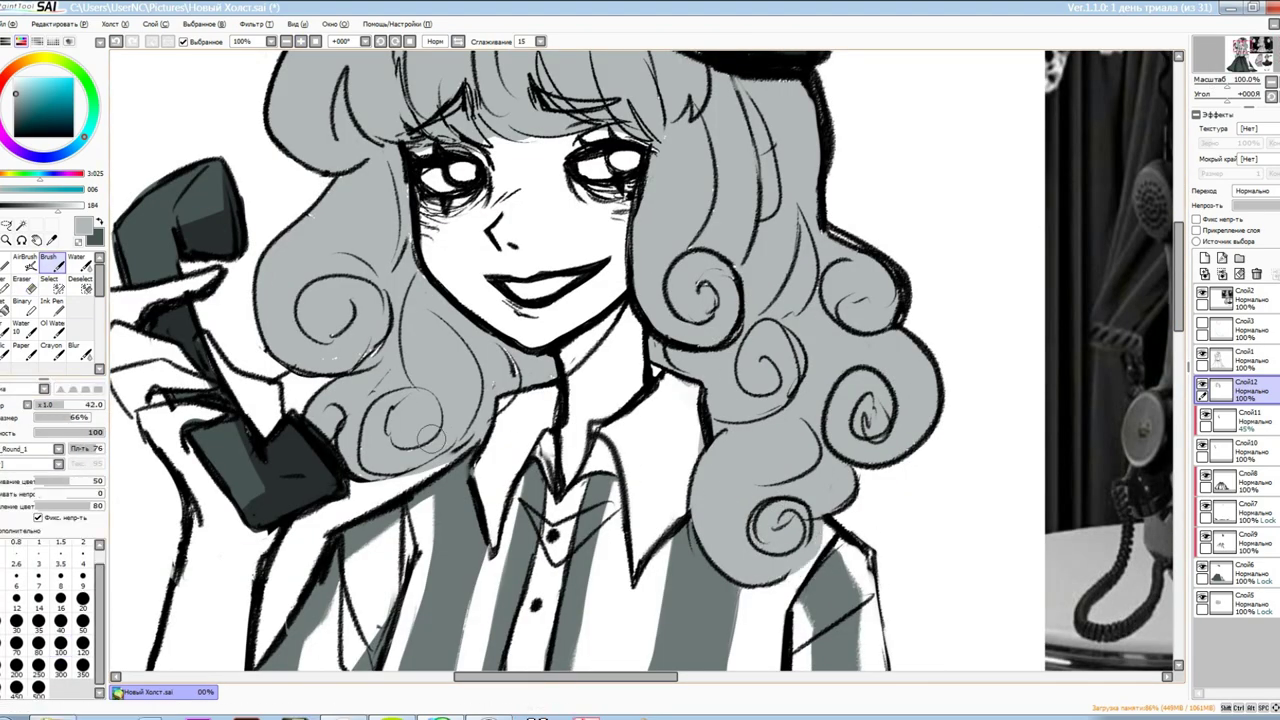
Clean up the hair color along the fringe and face with a size 16 eraser and a size 11 brush
key(ctrl+minus)
key(e)
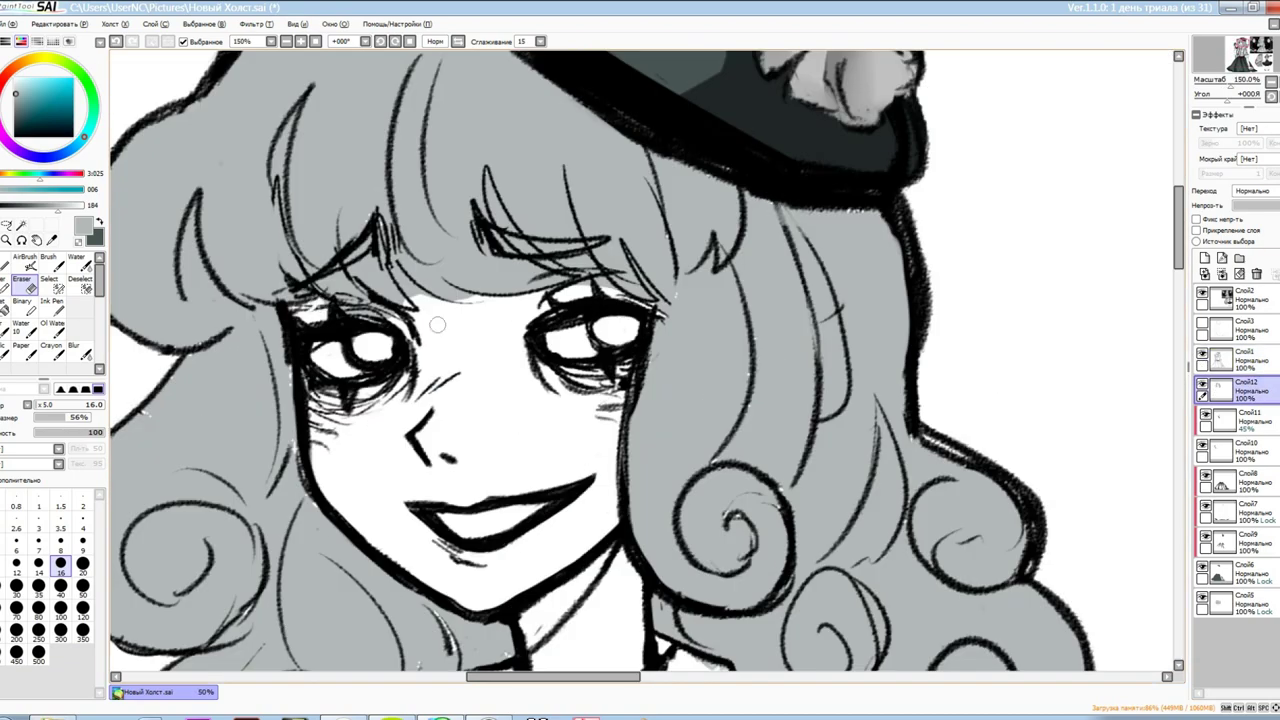
key(b)
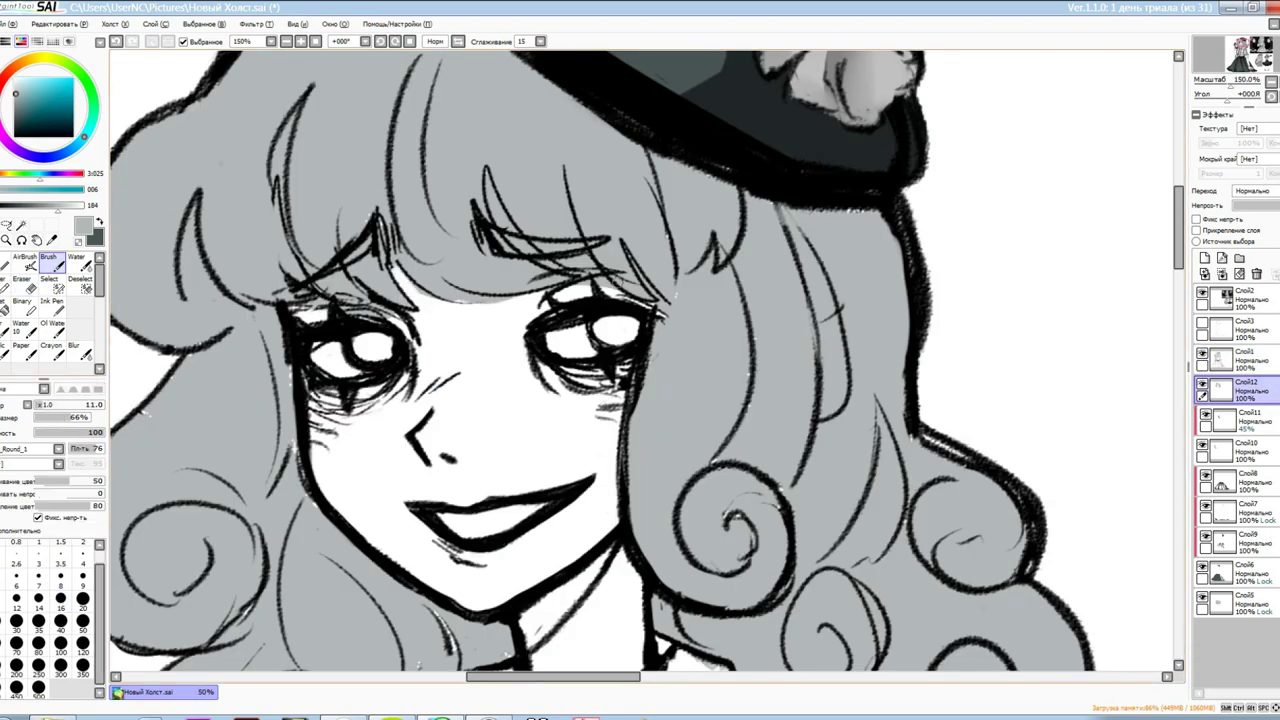
scroll(935, 458, down, 6)
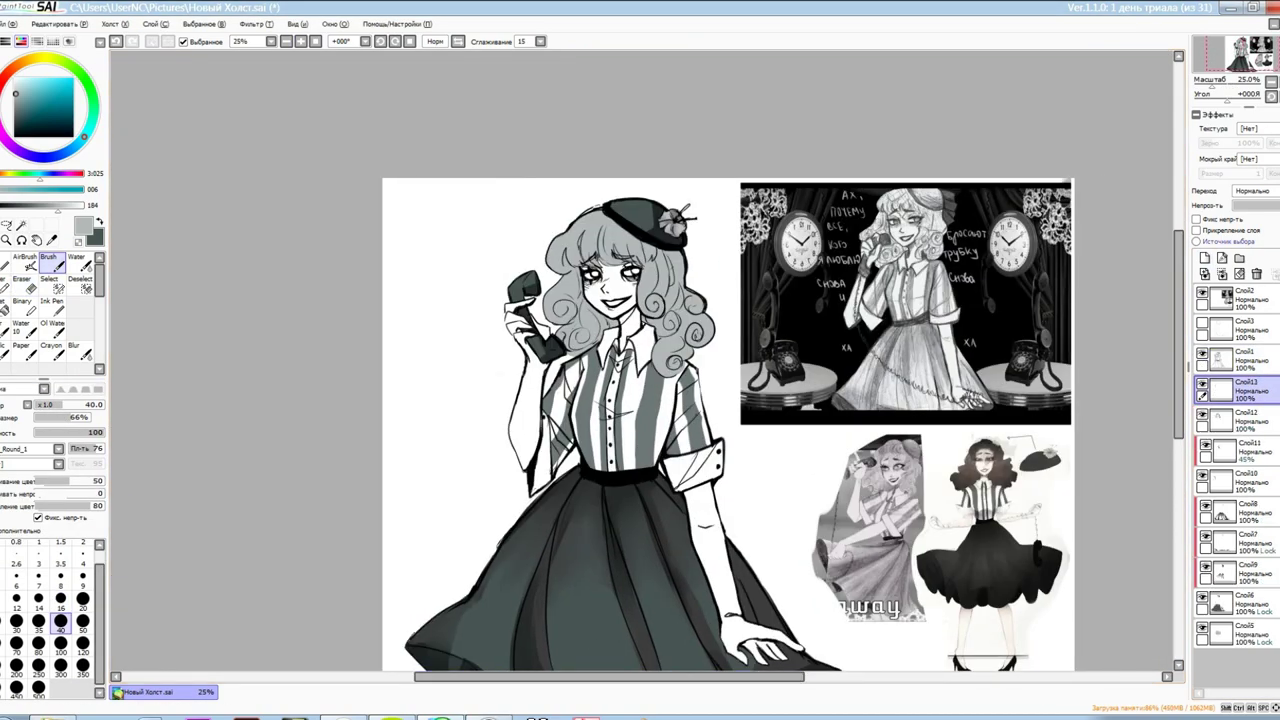
Shade the hair locks with a darker grey on clipped layer Слой13 using a size 40 brush, and blend with the Water tool
scroll(655, 280, up, 3)
drag(455, 340, 385, 372)
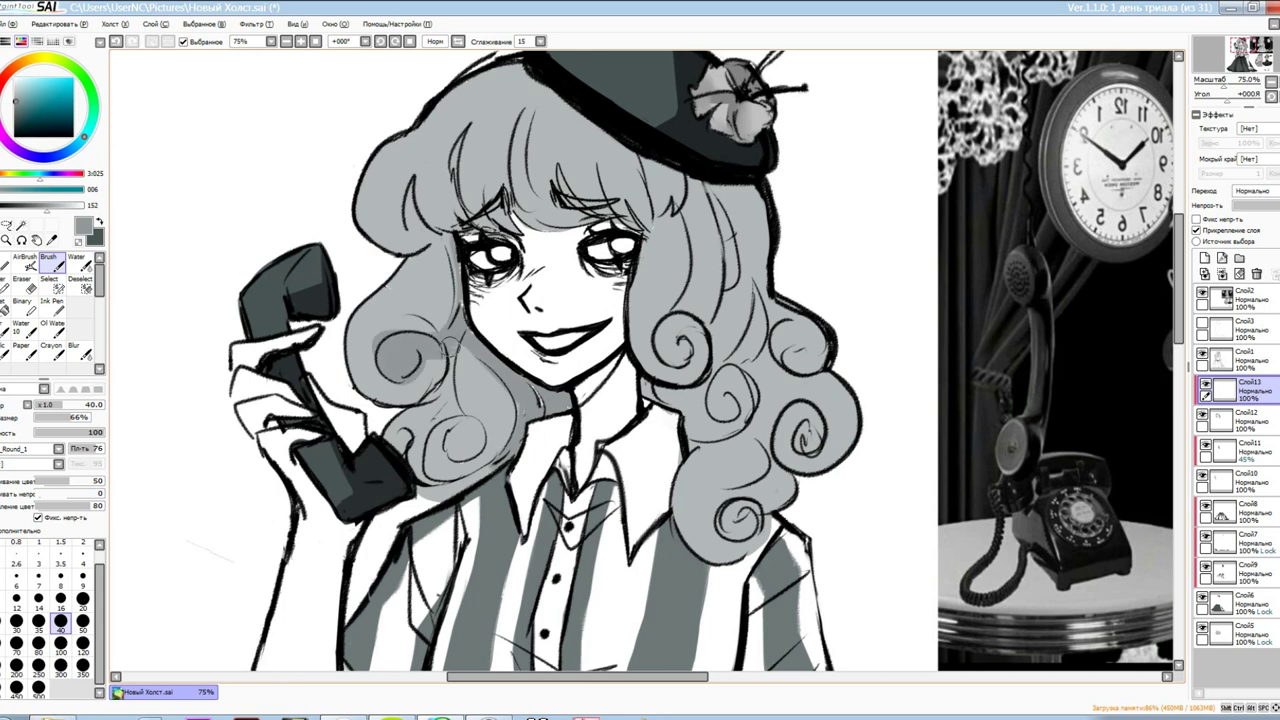
drag(688, 165, 720, 330)
drag(660, 215, 750, 400)
click(77, 262)
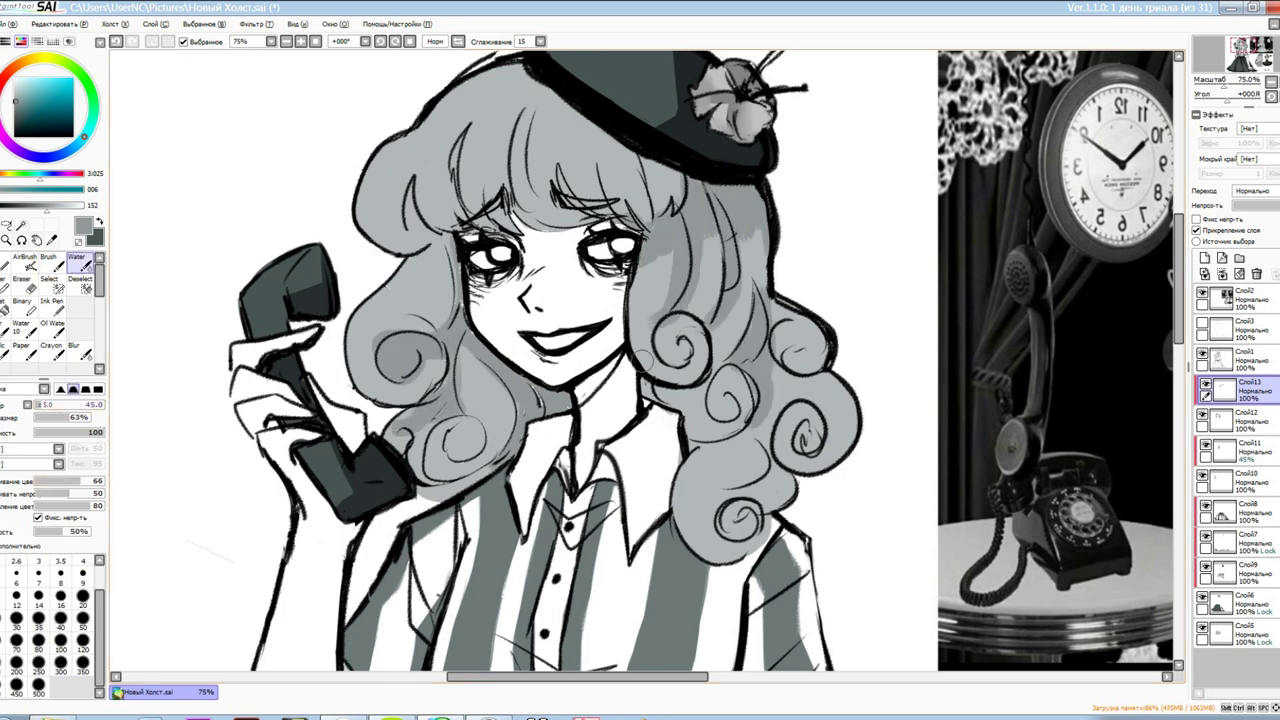
key(b)
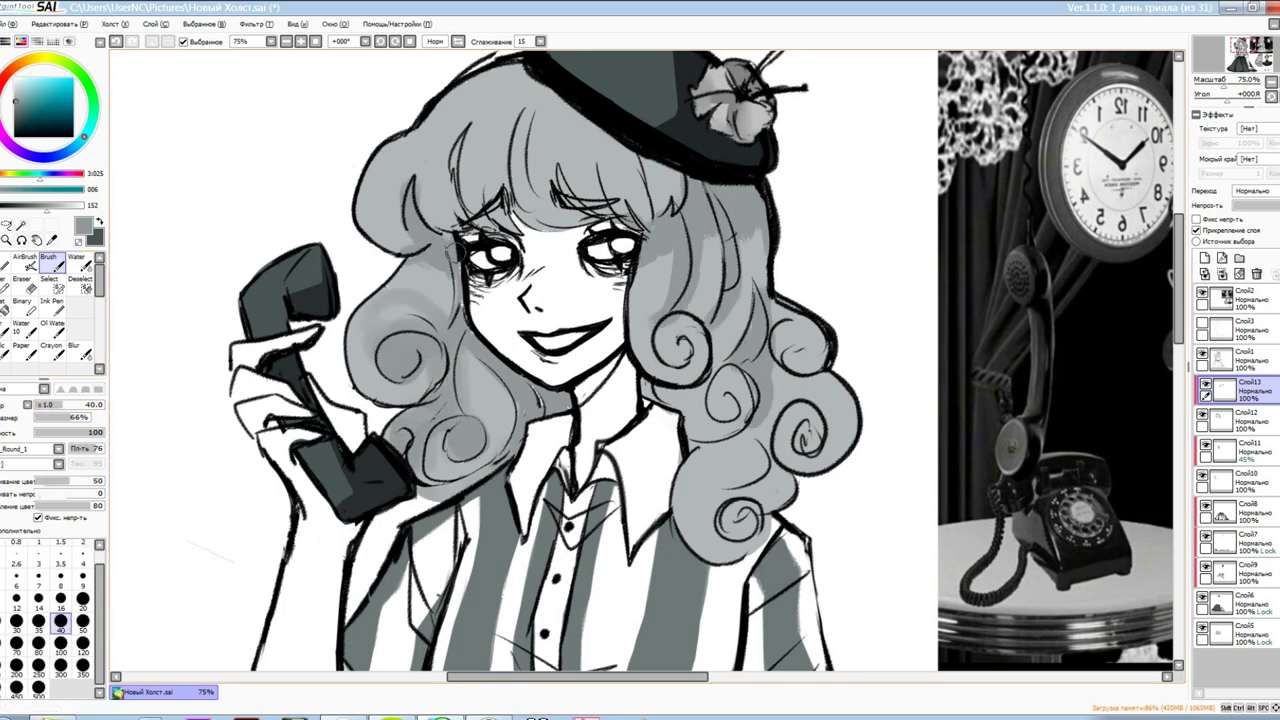
Shade the fringe and the lower curls with size 23 and 34 brushes, softening the tones with the eraser and Water tool
drag(697, 172, 604, 133)
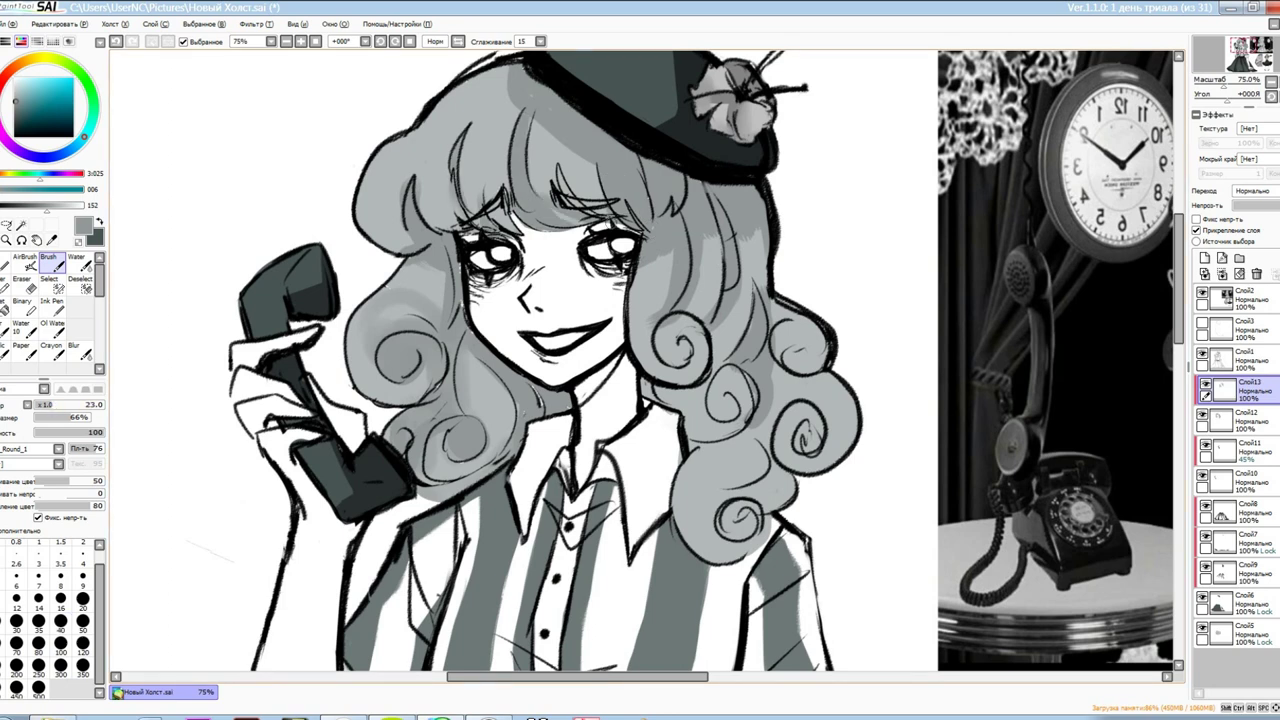
mouse_move(733, 518)
mouse_down()
mouse_move(786, 440)
mouse_move(776, 340)
mouse_up()
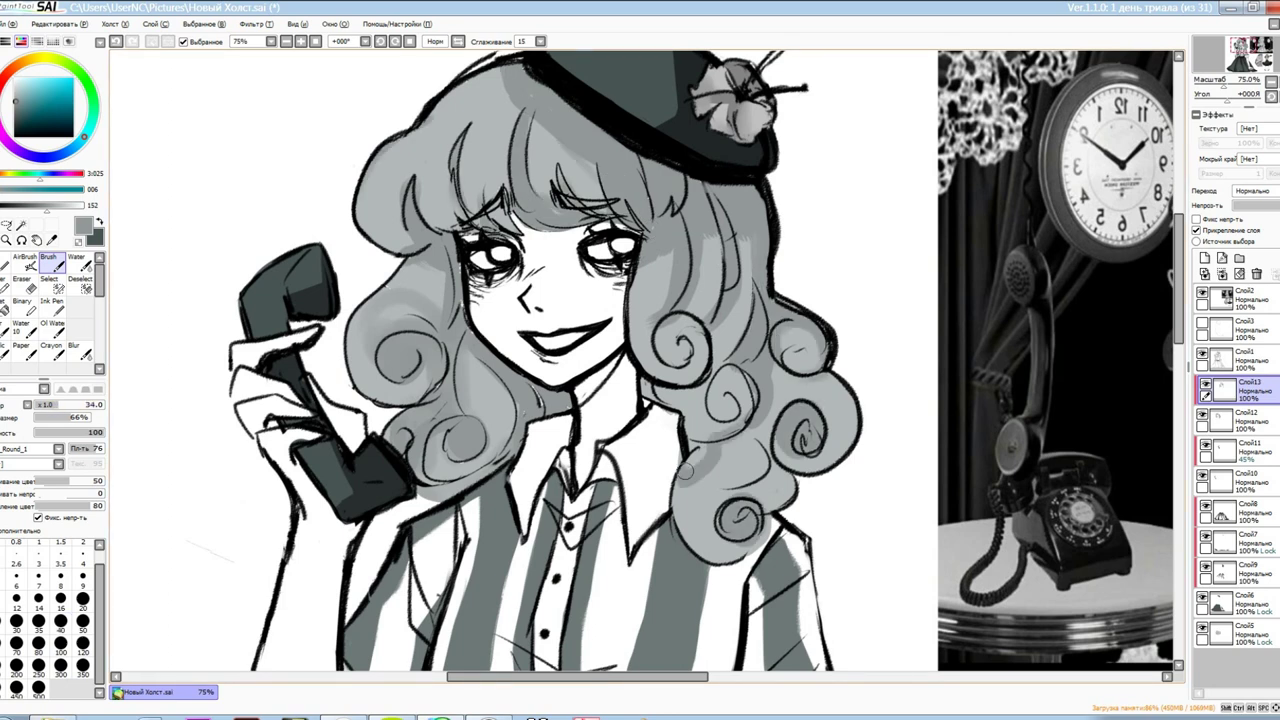
key(w)
key(b)
key(e)
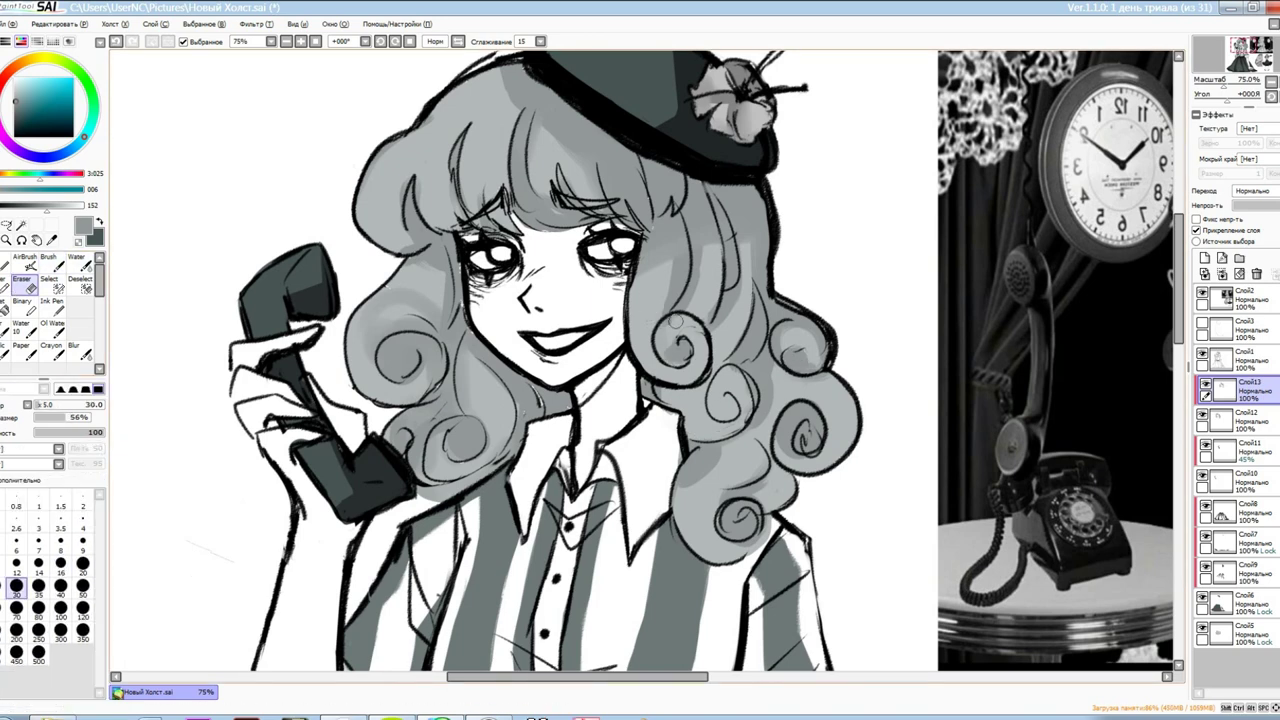
key(w)
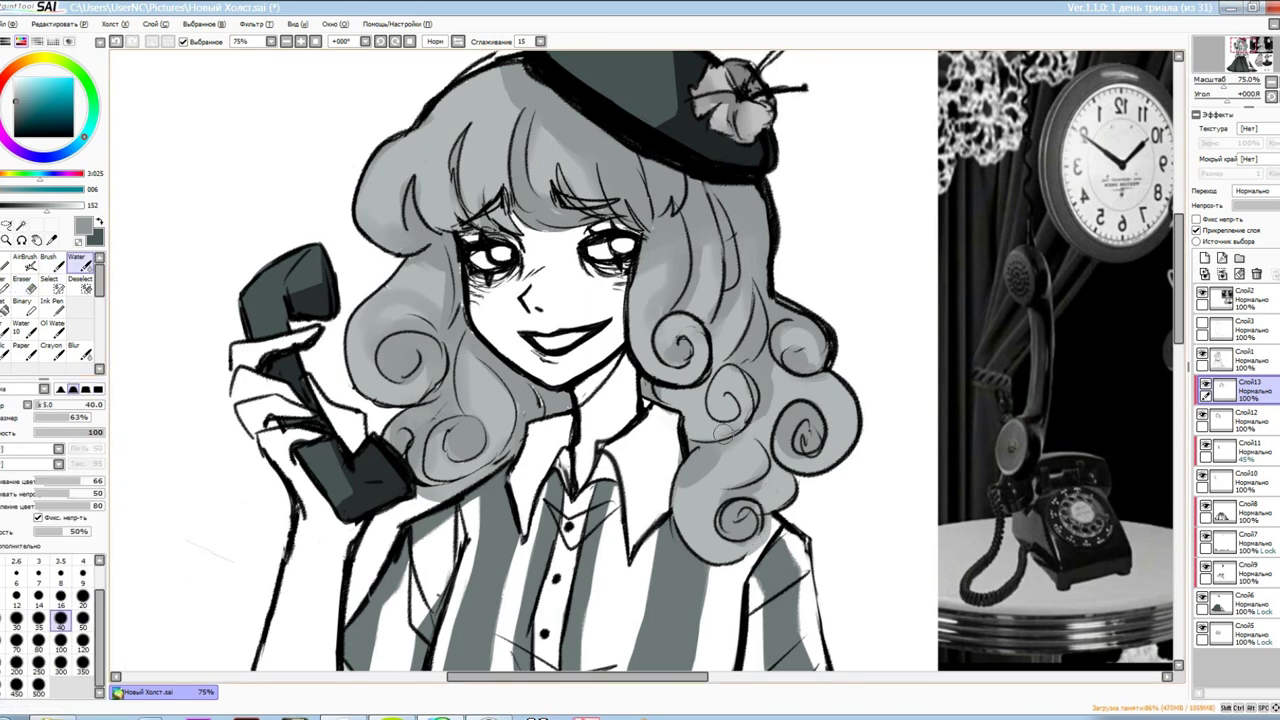
key(b)
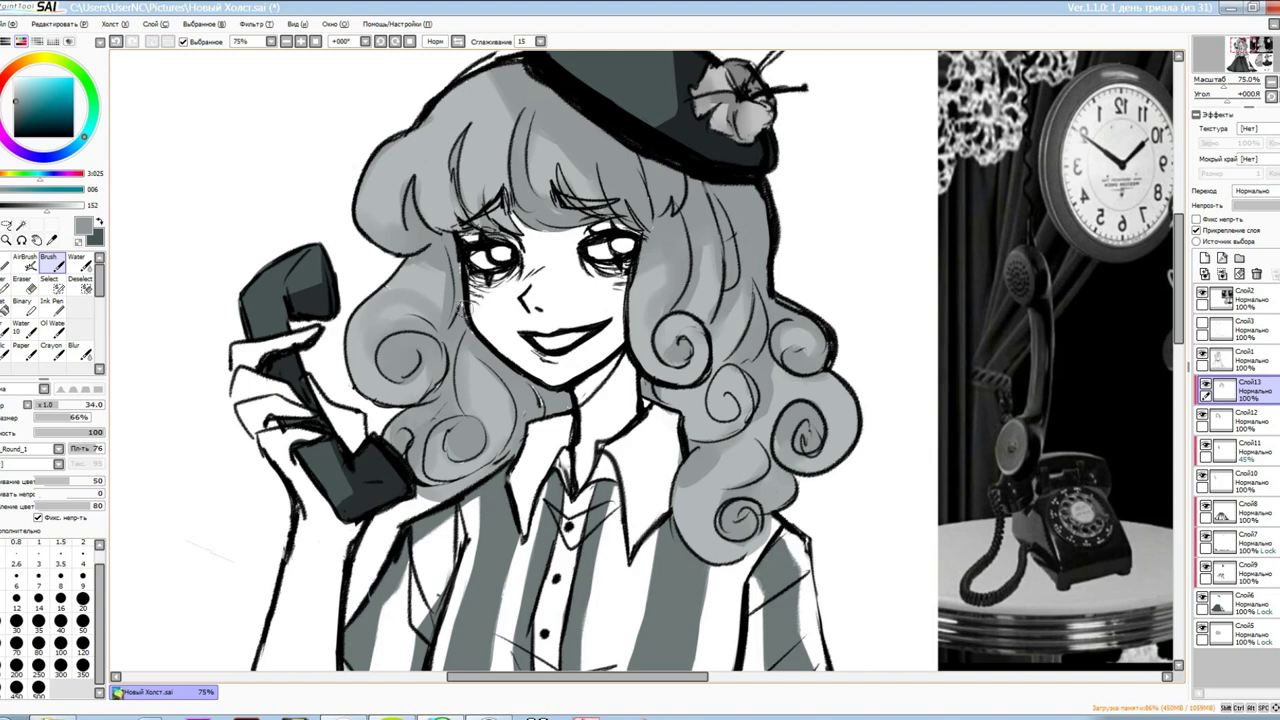
Paint dark grey centers into the hair curls on a new clipped layer Слой14 with a size 21 brush
scroll(640, 360, down, 3)
scroll(640, 360, up, 5)
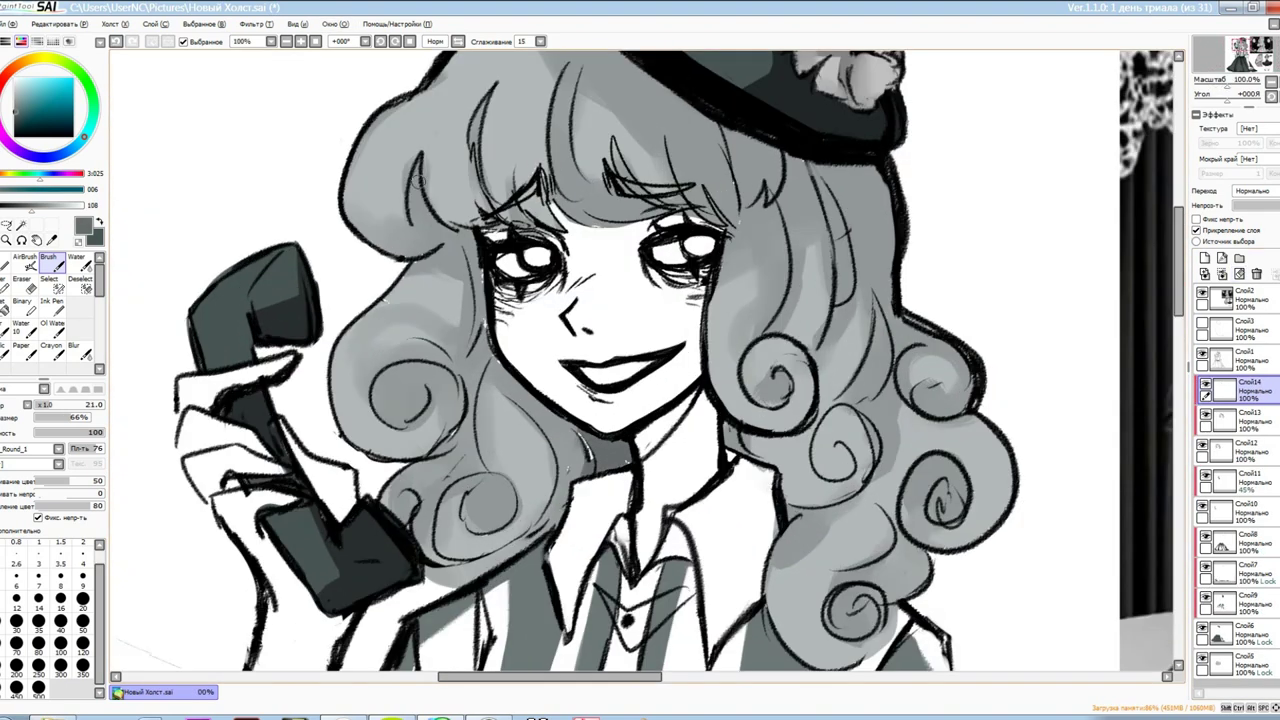
drag(398, 390, 422, 410)
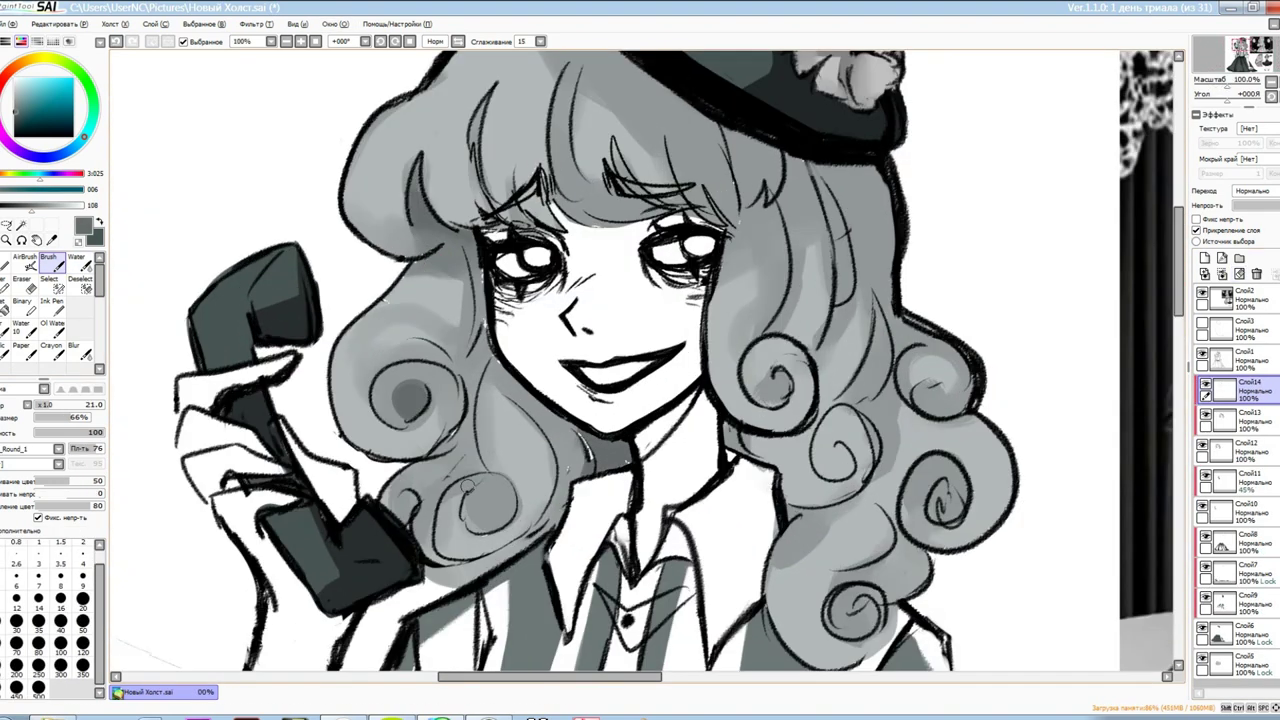
drag(505, 520, 550, 555)
drag(475, 488, 505, 525)
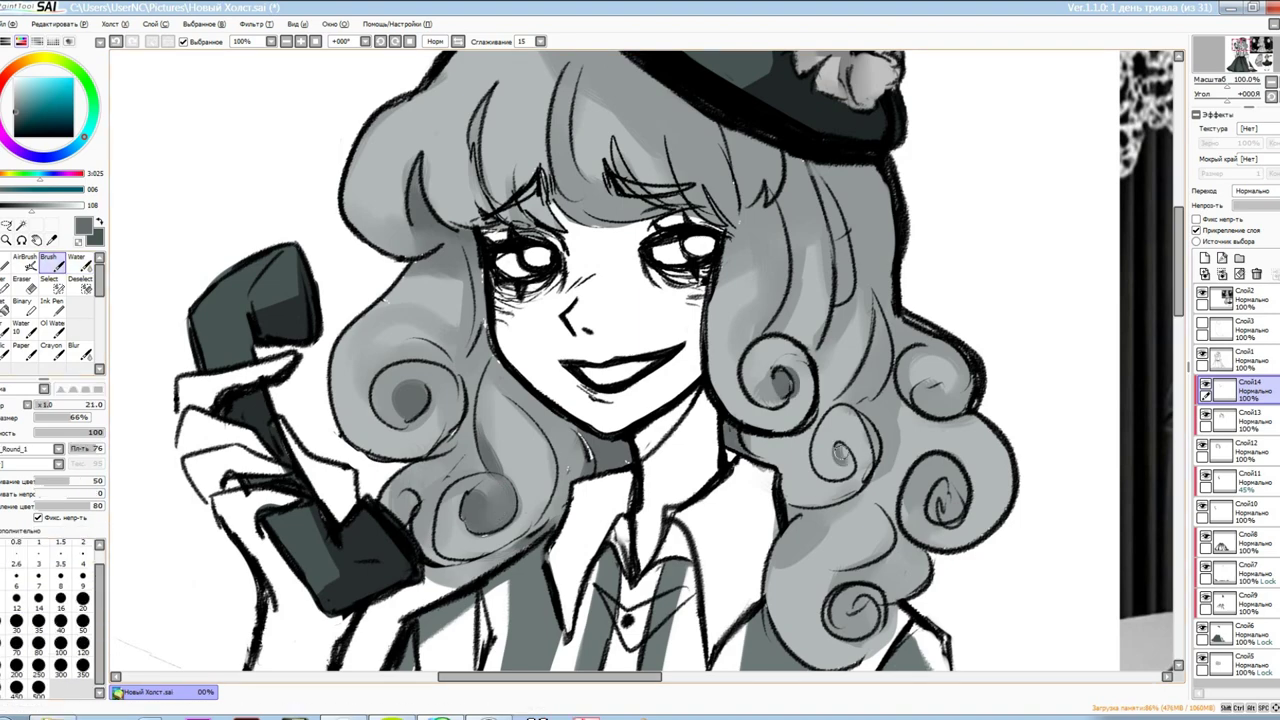
Blend dark shadows into the side locks, the crown and the hair under the beret with the size 40 Water tool
key(w)
drag(830, 290, 840, 175)
drag(850, 240, 890, 170)
scroll(812, 150, up, 3)
drag(700, 290, 725, 390)
drag(660, 240, 690, 330)
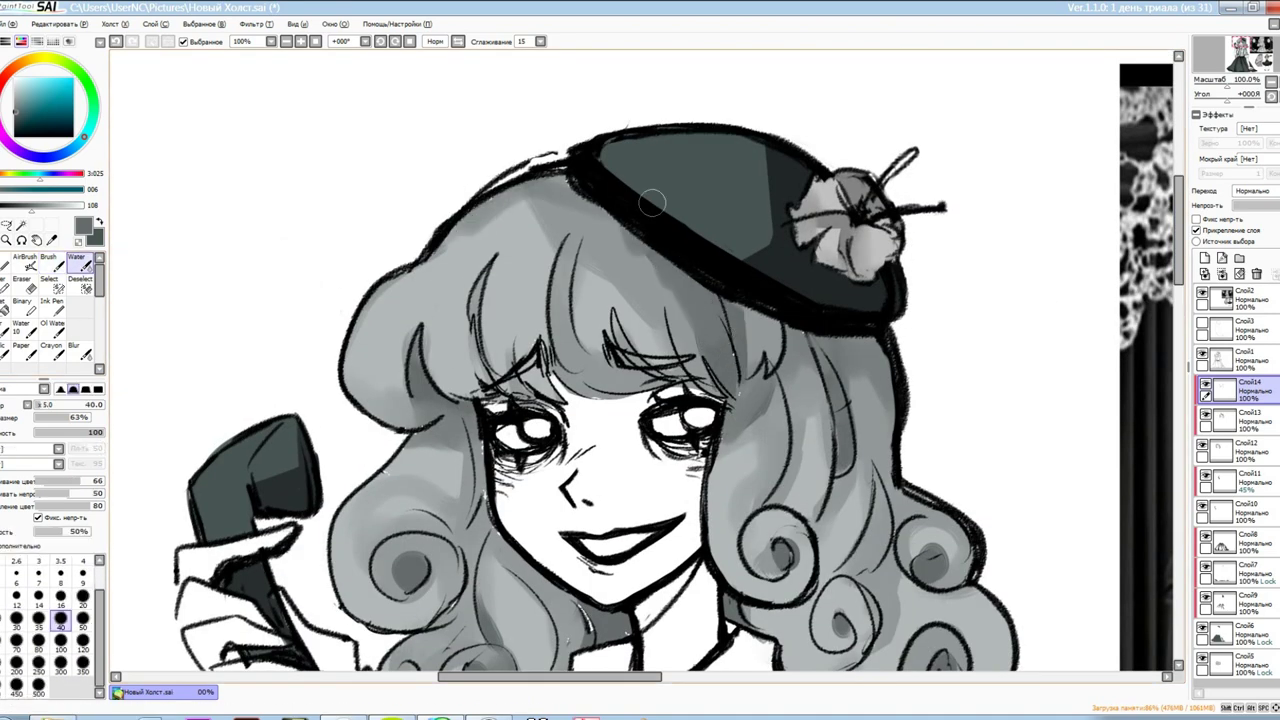
drag(480, 210, 600, 300)
Refine the dark curl shadows on Слой14 with a size 30 eraser and the Water tool
scroll(306, 73, down, 1)
scroll(600, 300, down, 2)
key(b)
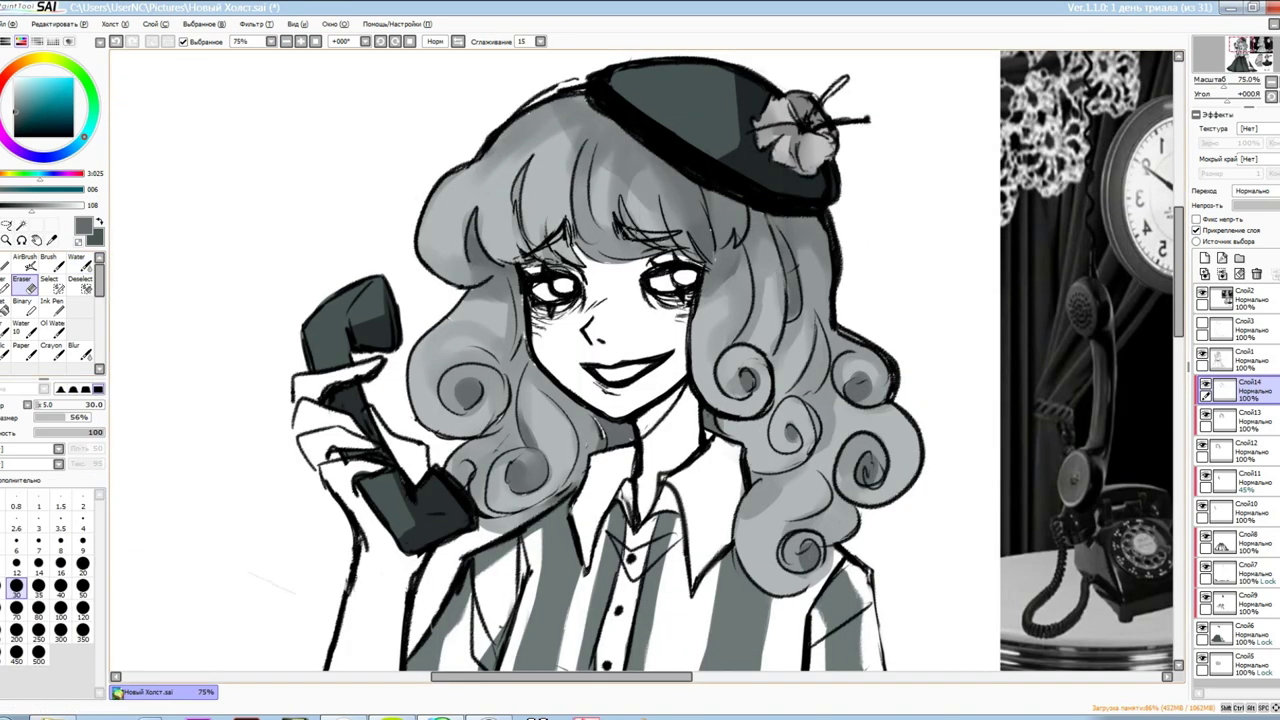
key(w)
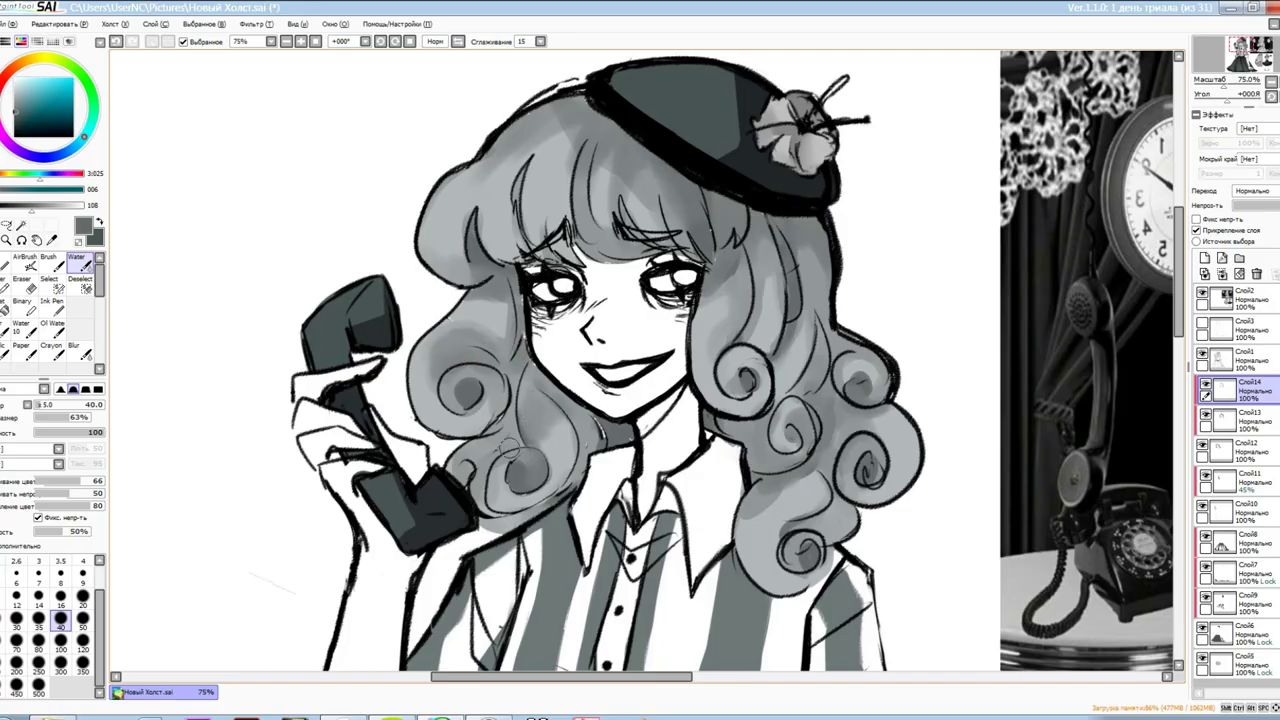
scroll(640, 360, down, 3)
scroll(640, 360, up, 2)
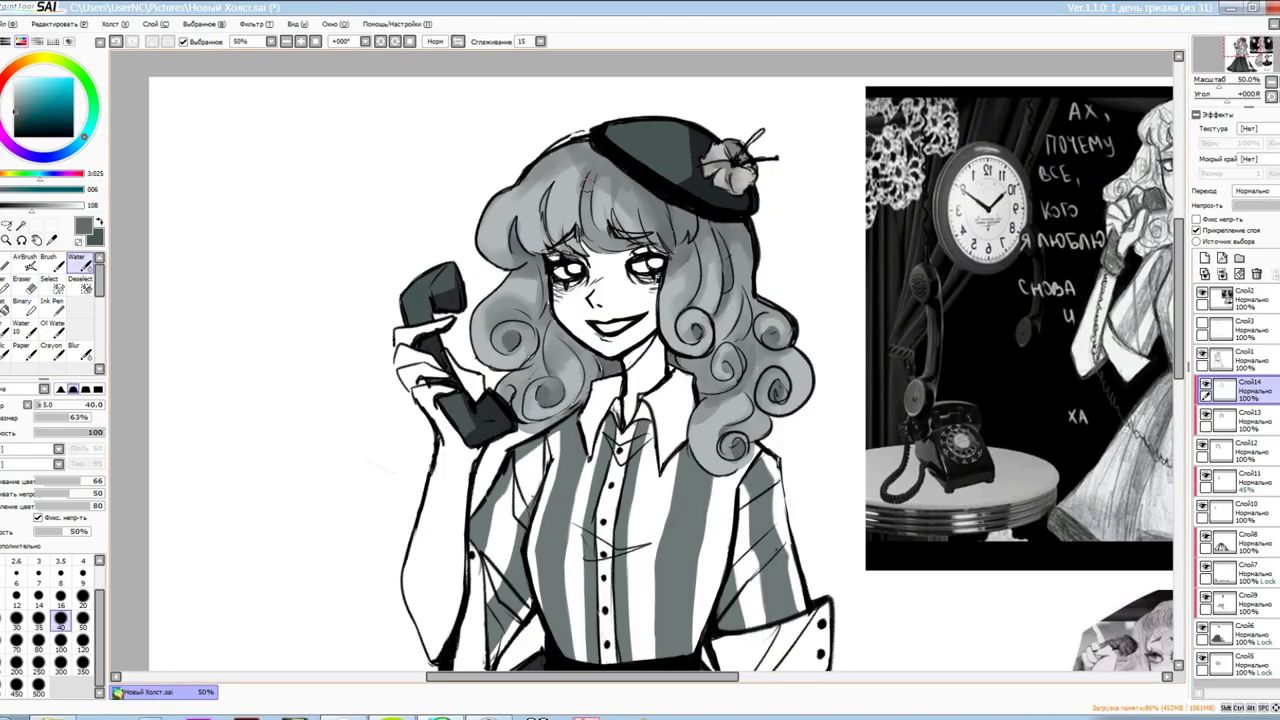
Adjust the hue and saturation of the hair base color layer Слой12
scroll(300, 56, down, 2)
click(1237, 450)
click(251, 23)
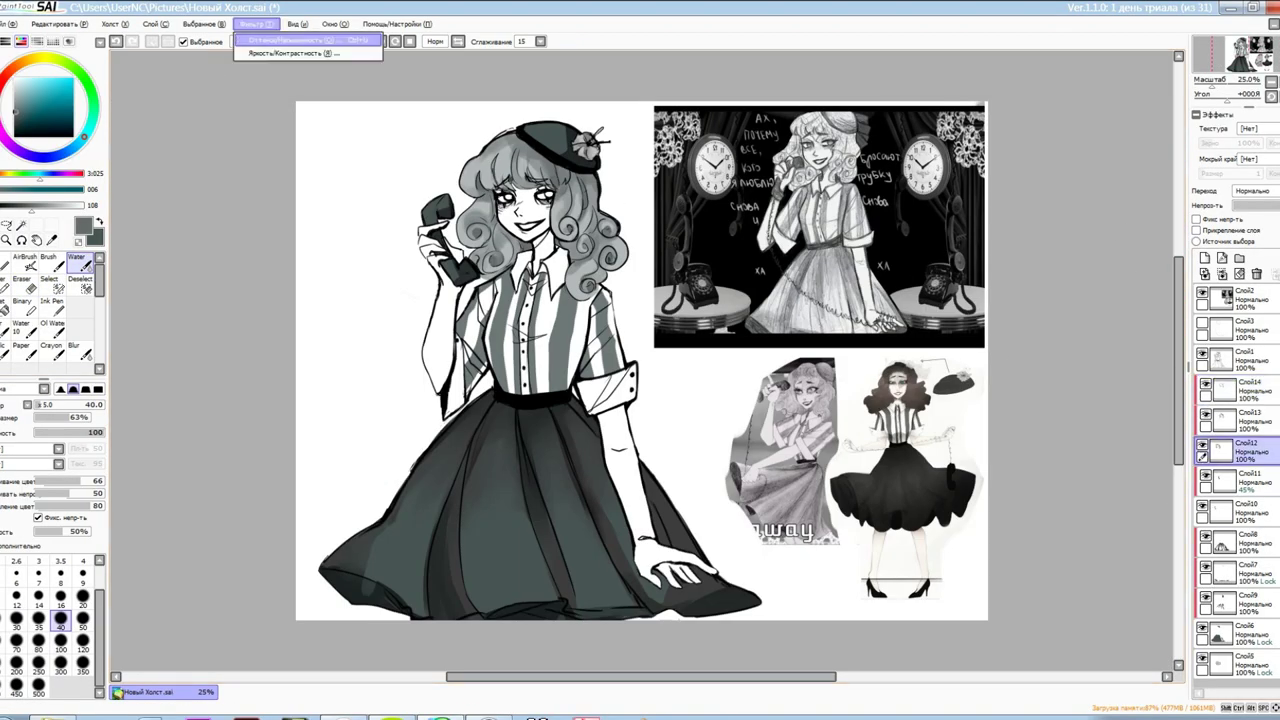
click(300, 48)
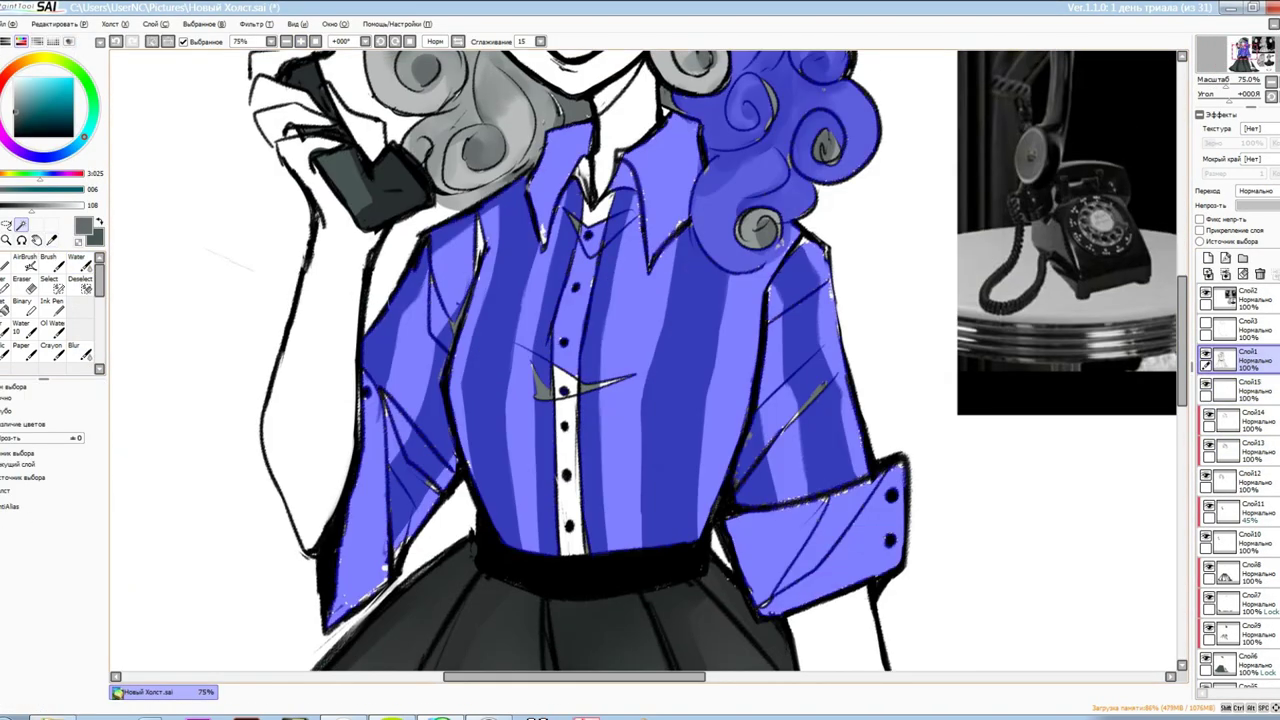
Shade the folds of the sleeves and cuffs light grey within the blouse selection, on a new Multiply layer Слой15
key(b)
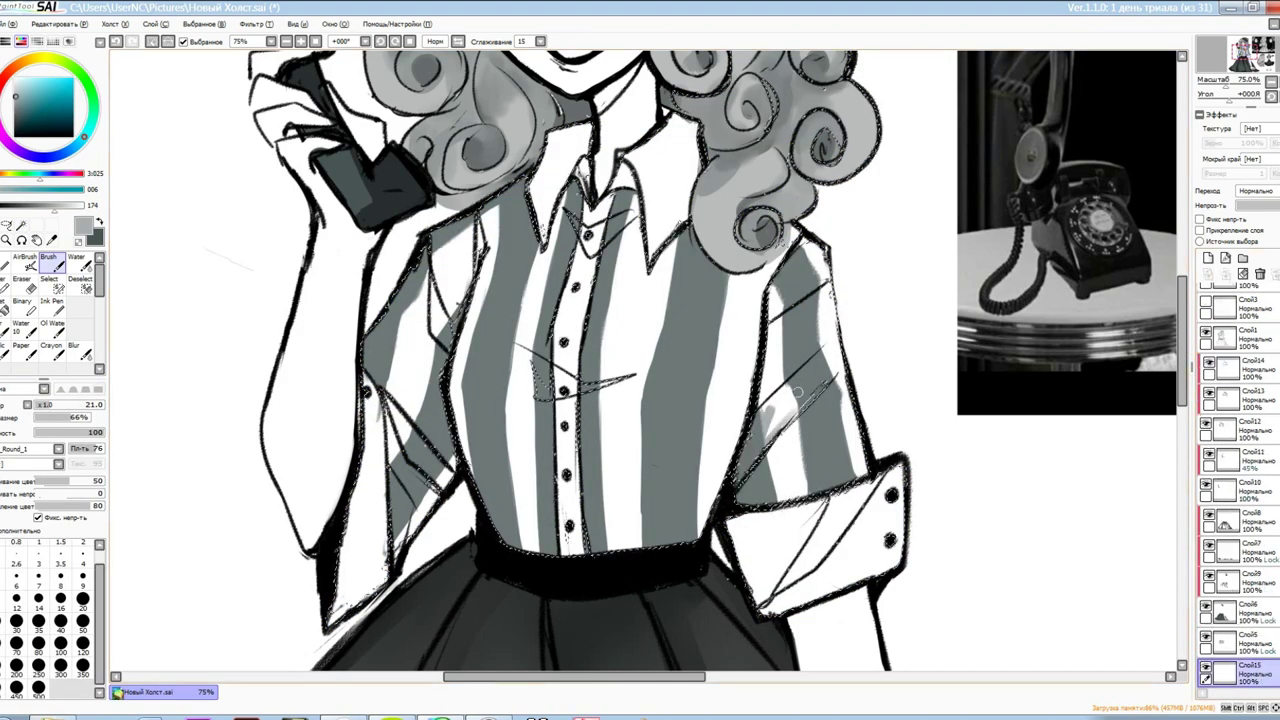
mouse_move(790, 290)
mouse_down()
mouse_move(740, 505)
mouse_move(746, 480)
mouse_move(800, 460)
mouse_up()
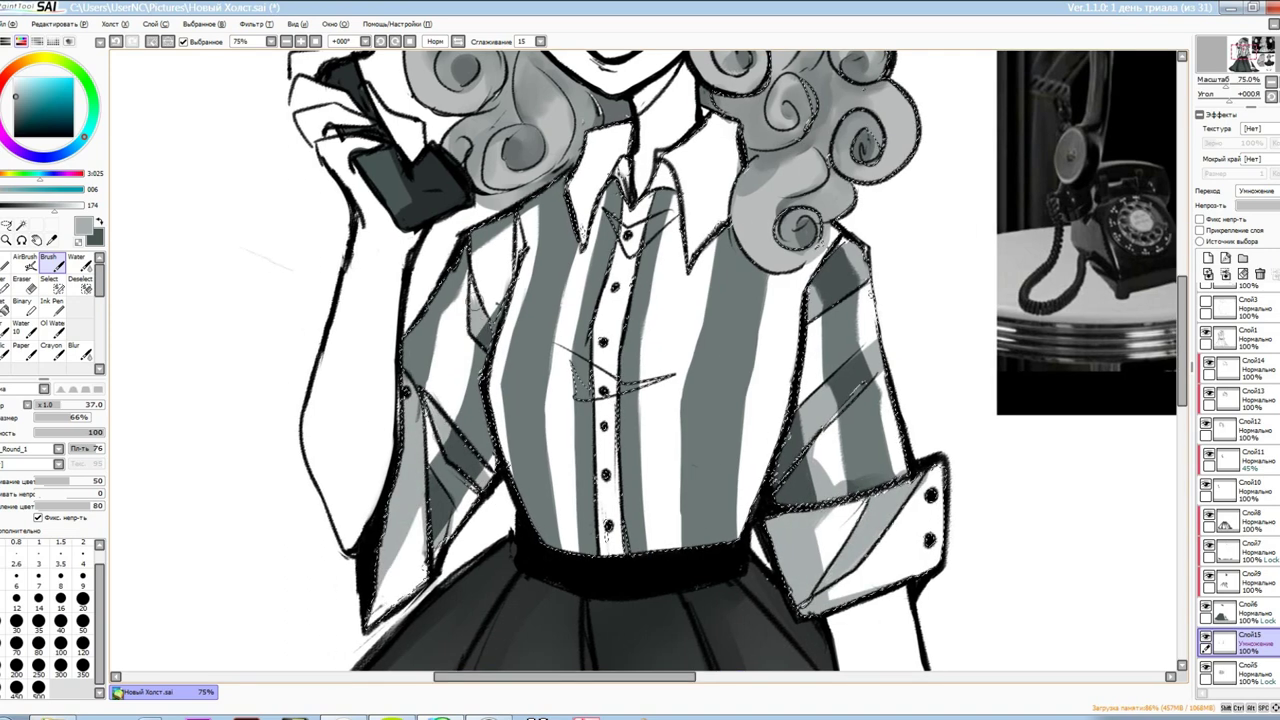
key(e)
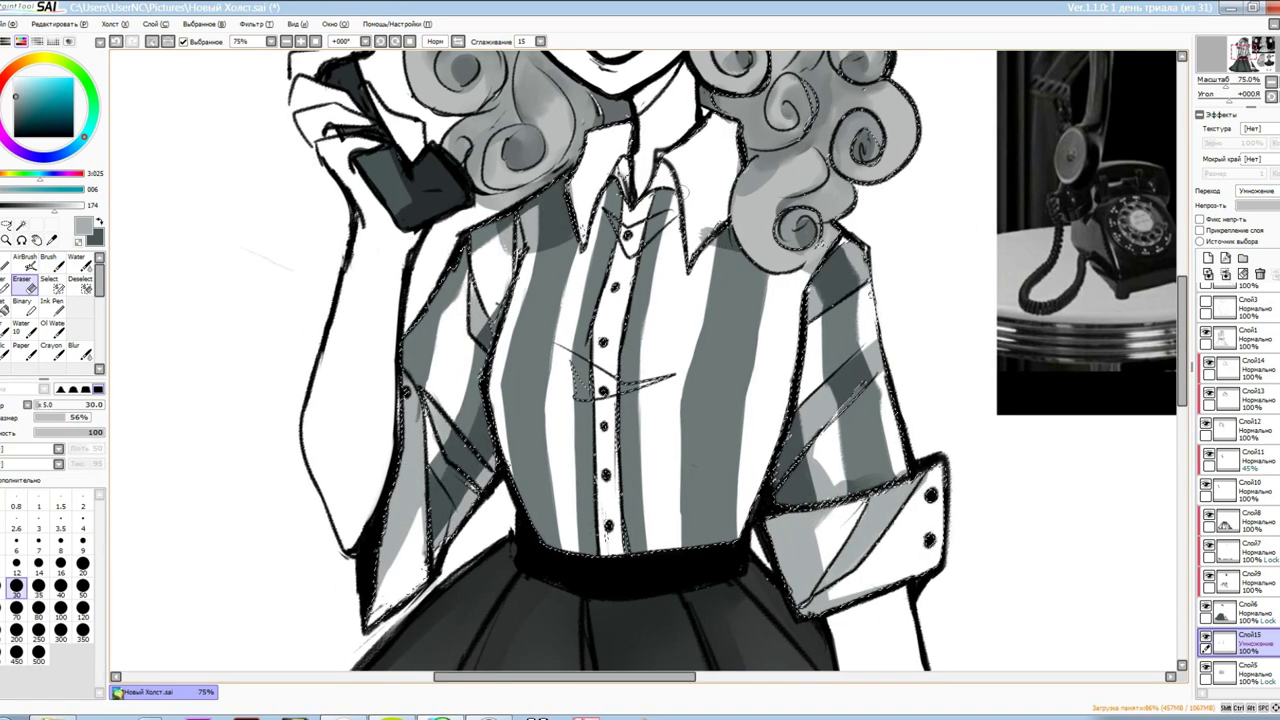
key(b)
Shade the blouse front below the bust and the collar on Слой15 with a size 26 brush, and clear the selection
scroll(464, 355, up, 1)
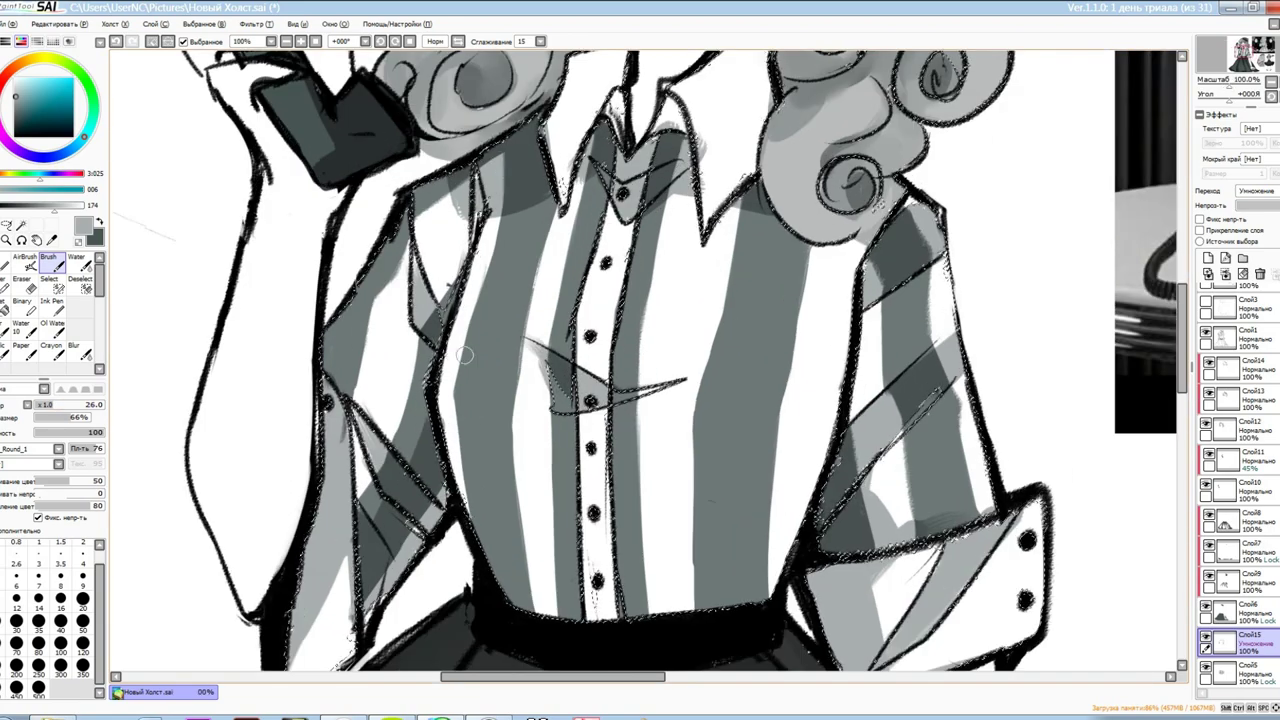
drag(464, 355, 940, 385)
mouse_move(480, 420)
mouse_down()
mouse_move(700, 477)
mouse_move(760, 560)
mouse_up()
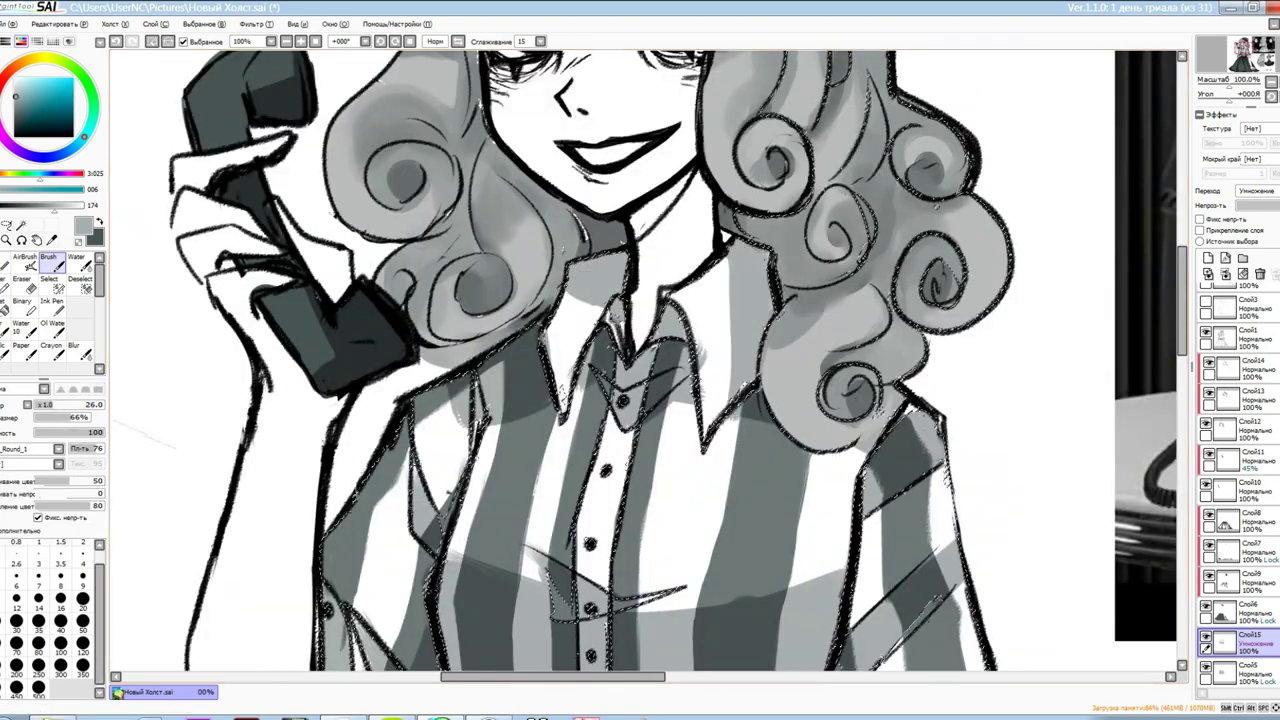
scroll(640, 360, down, 4)
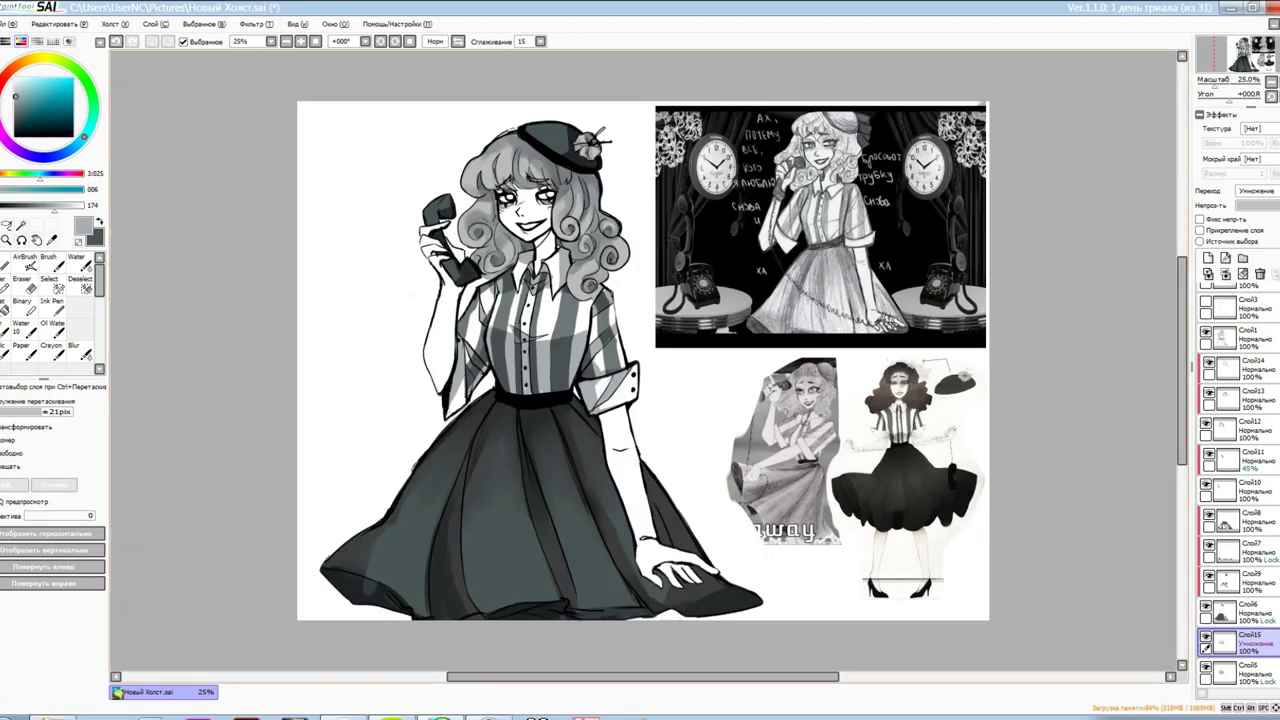
drag(640, 360, 772, 360)
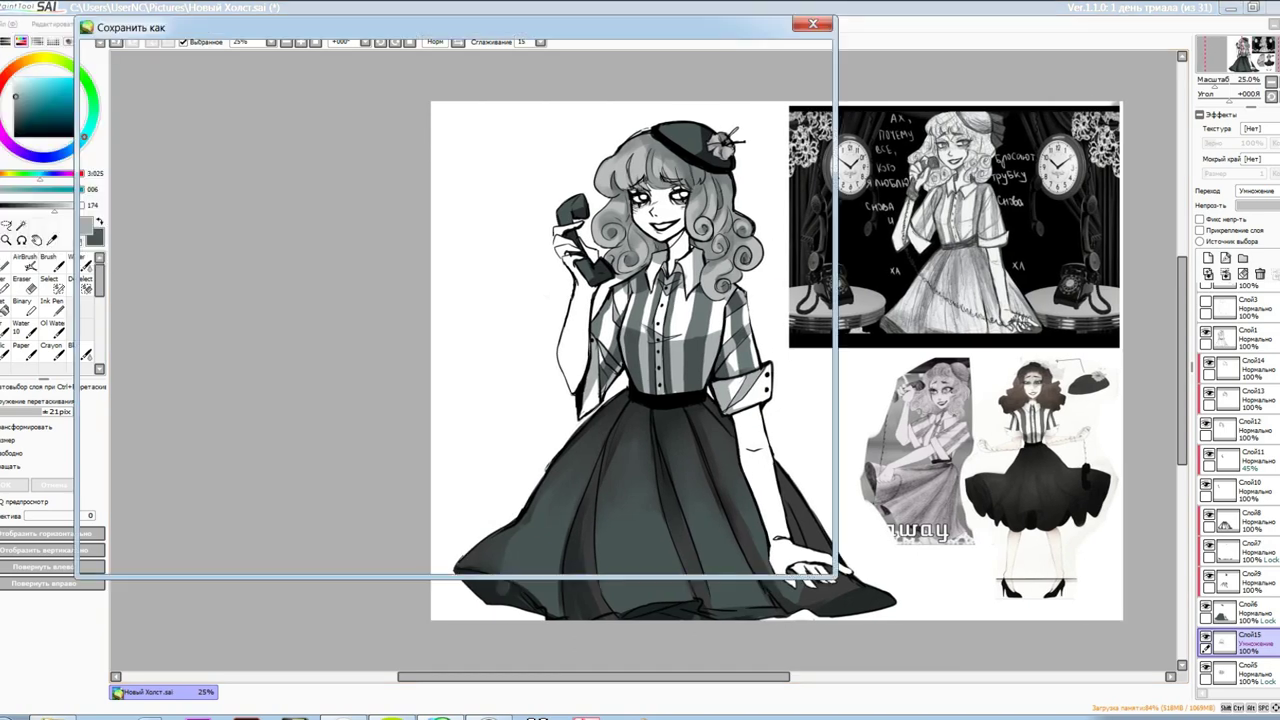
Clean up the shadow edges on the blouse front with a size 30 eraser and a size 26 brush
scroll(640, 360, up, 3)
key(b)
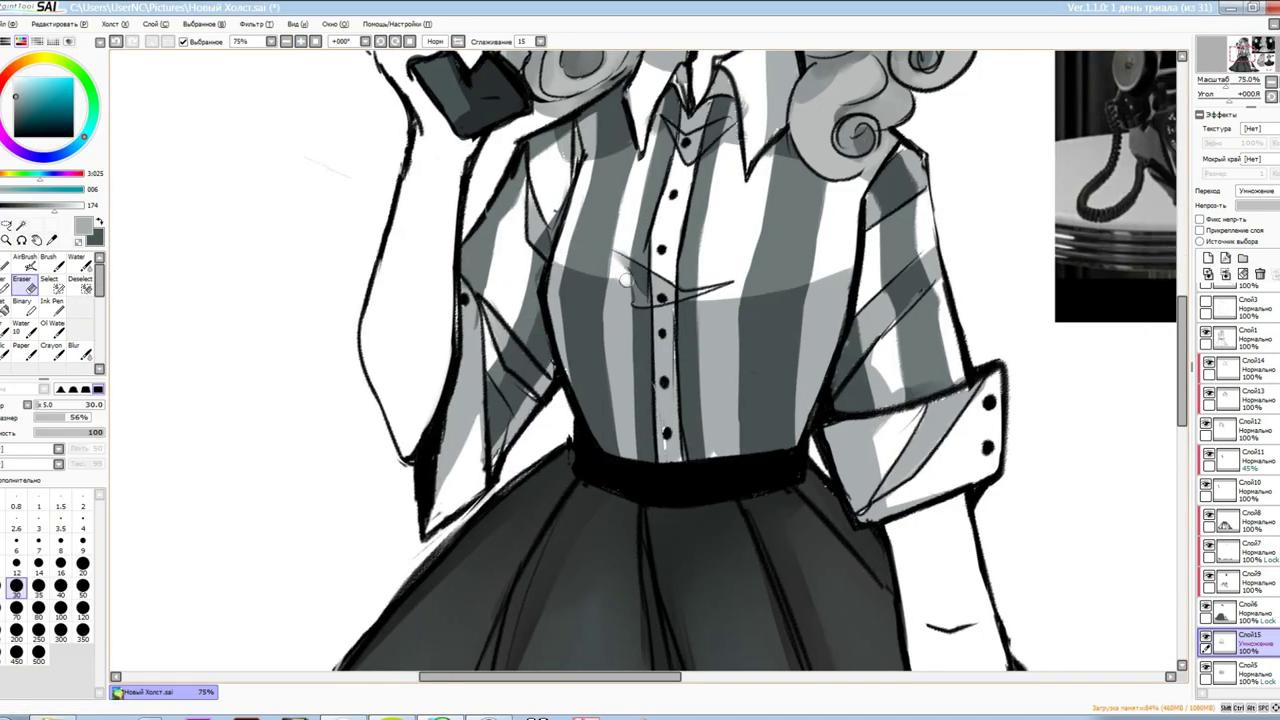
scroll(250, 57, up, 1)
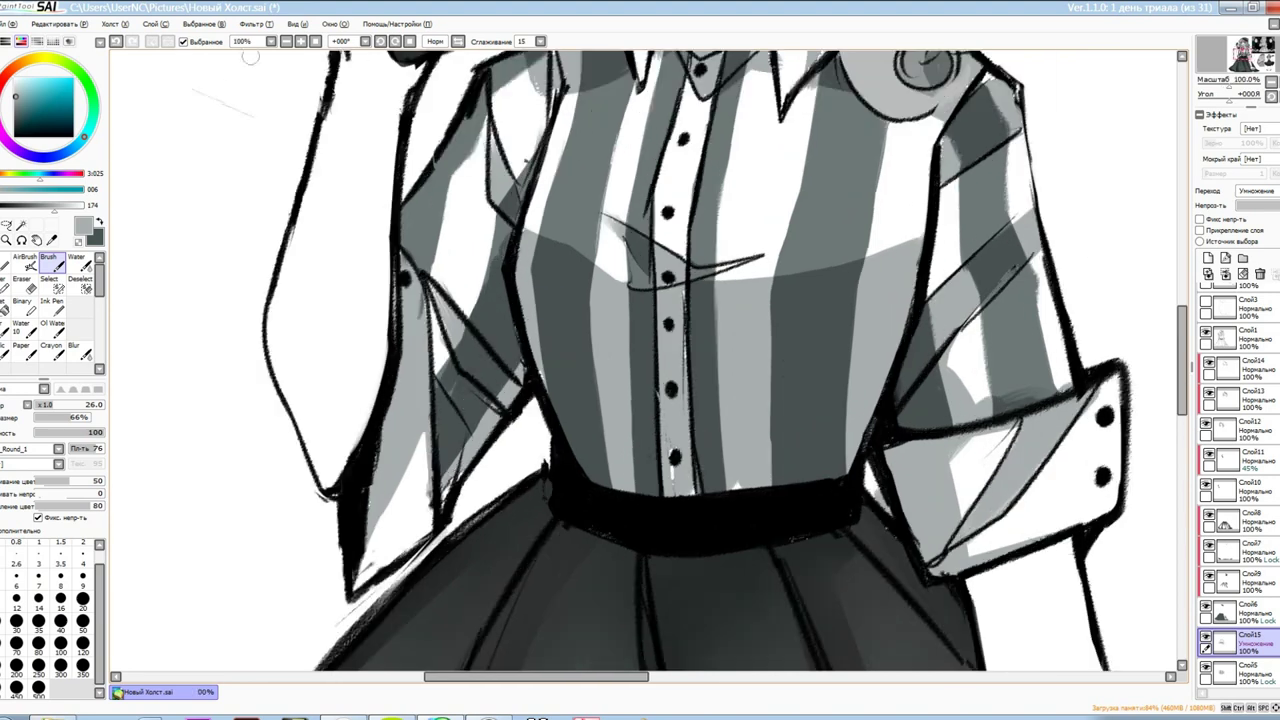
scroll(467, 372, up, 3)
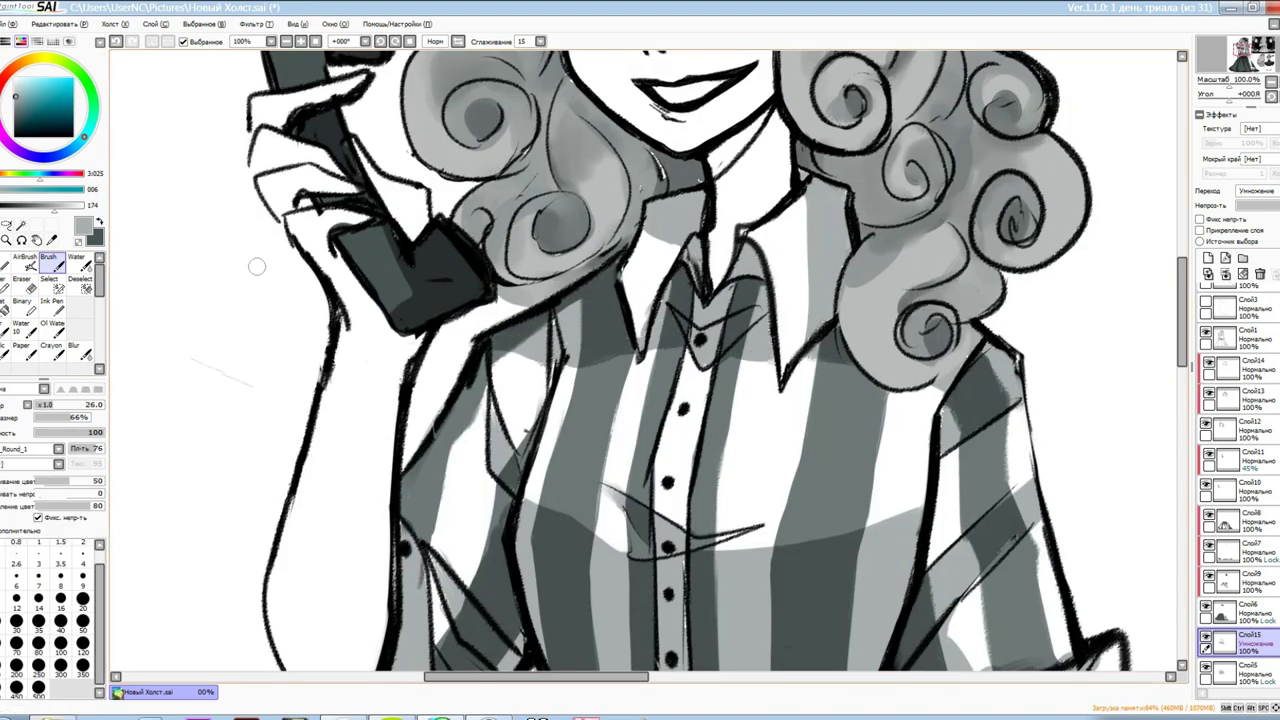
scroll(630, 531, down, 3)
scroll(630, 531, up, 2)
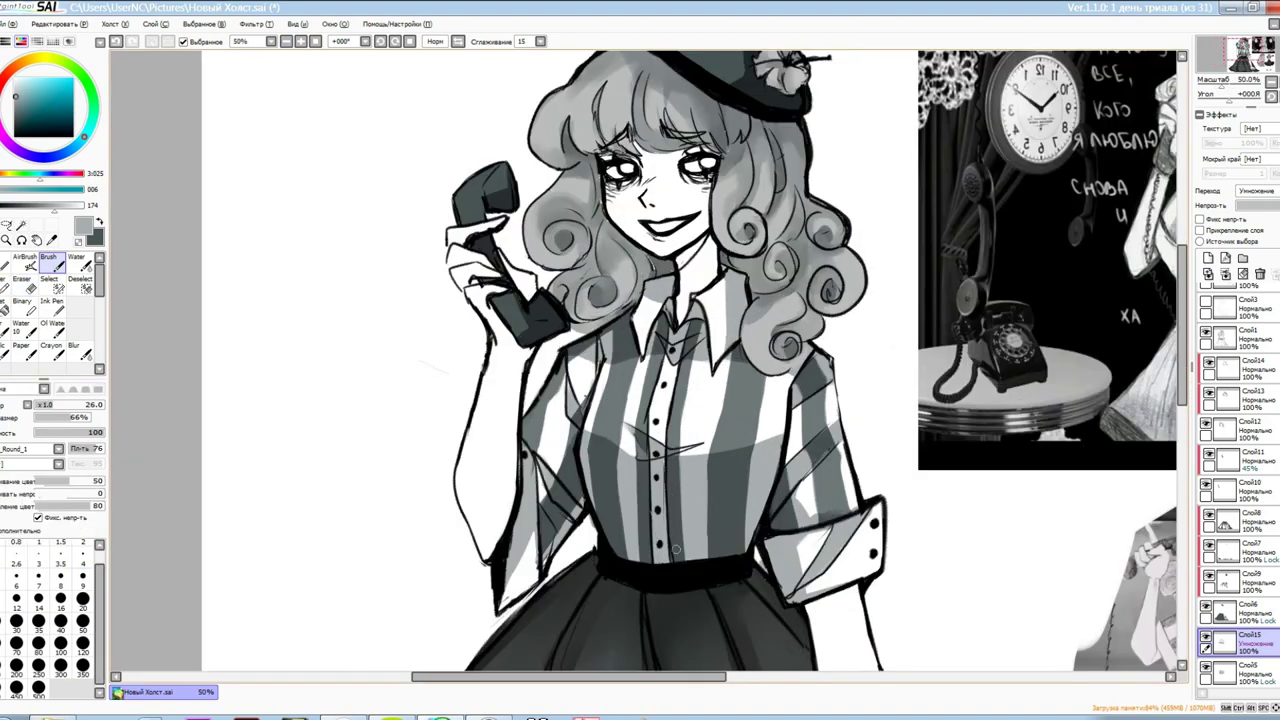
Save the drawing
scroll(700, 557, down, 1)
key(ctrl+shift+s)
key(Escape)
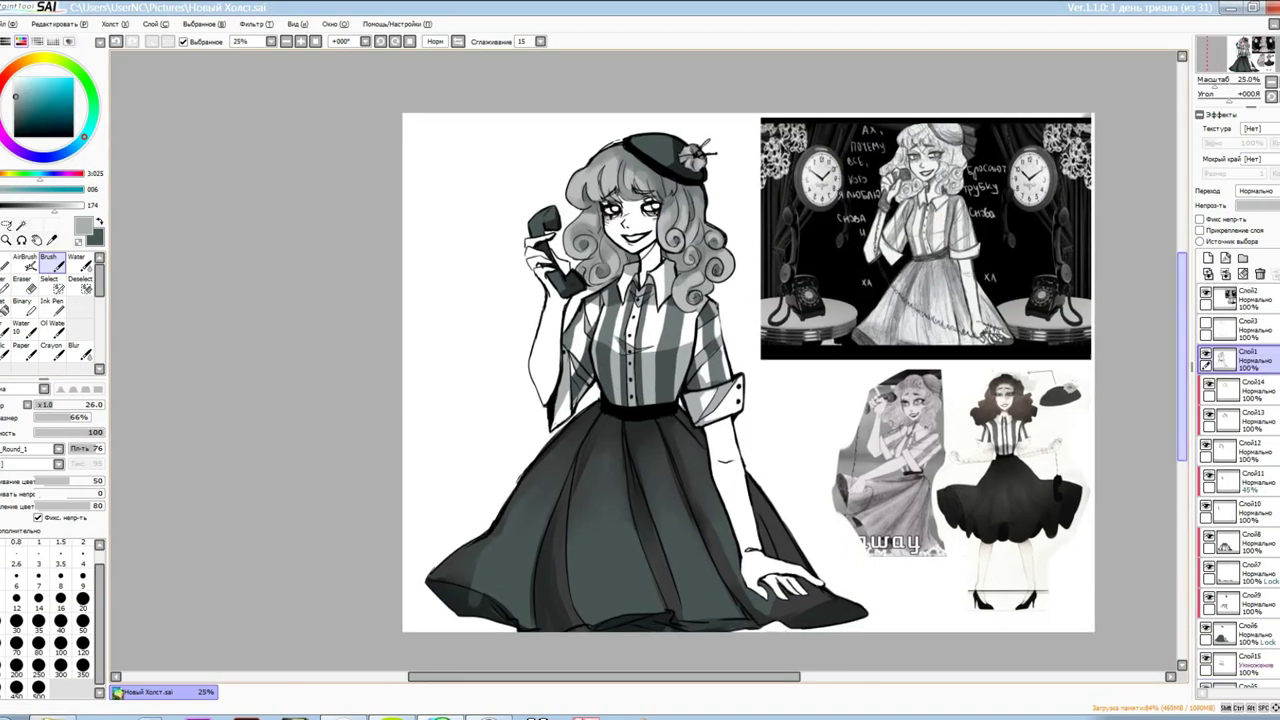
Paint the irises dark grey beneath the line art, and shade the eye whites and upper irises on Слой17 with a size 14 brush
scroll(309, 77, up, 1)
scroll(309, 77, down, 3)
scroll(630, 300, up, 2)
scroll(652, 248, left, 2)
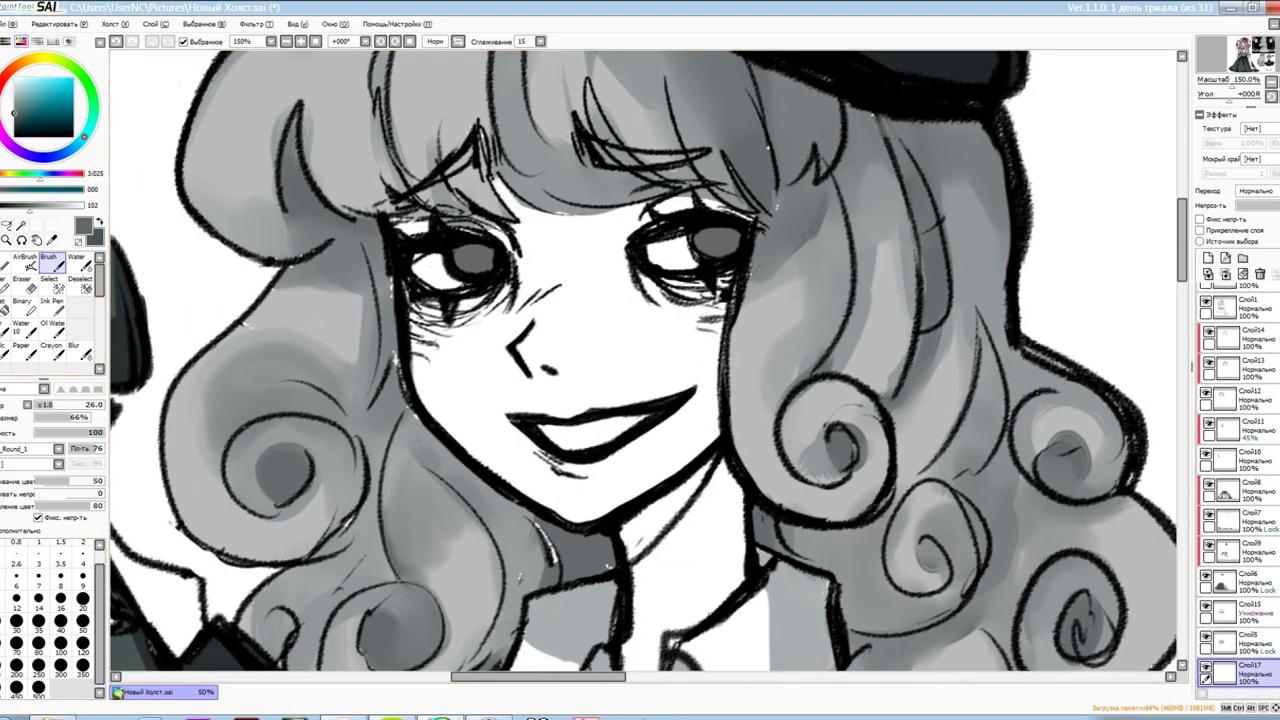
key(ctrl+z)
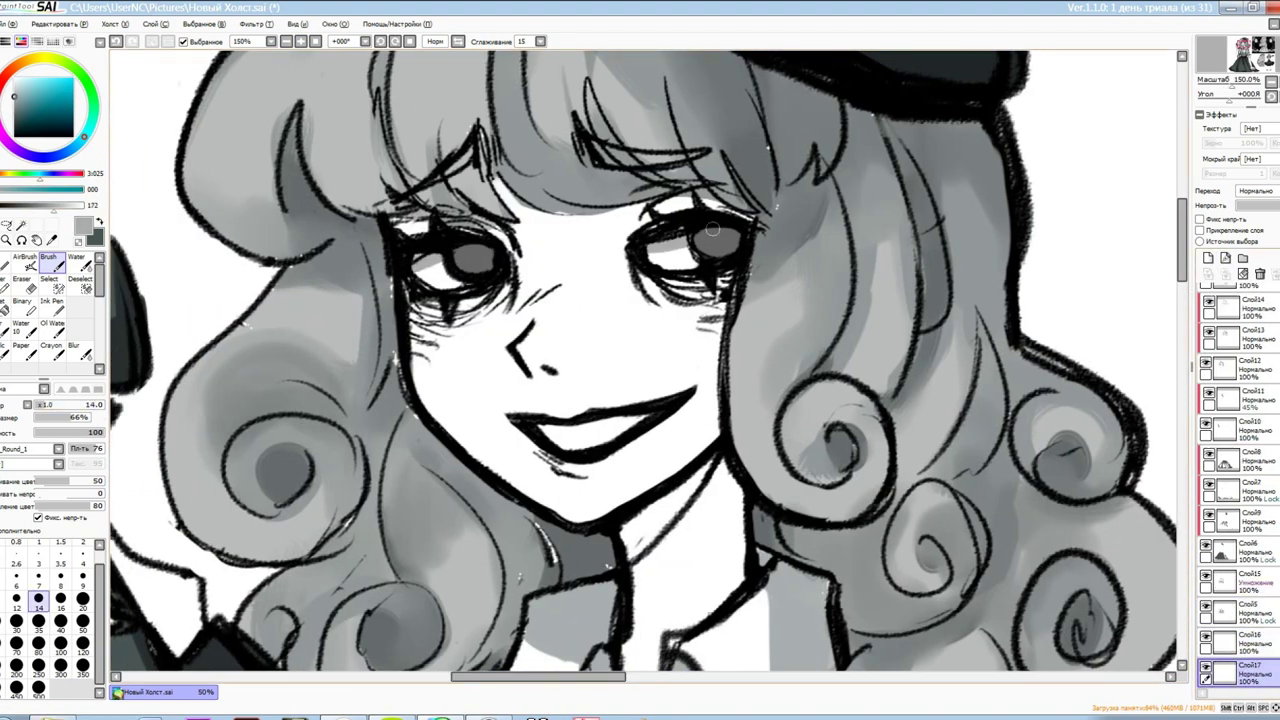
key(ctrl+z)
key(ctrl+y)
key(ctrl+y)
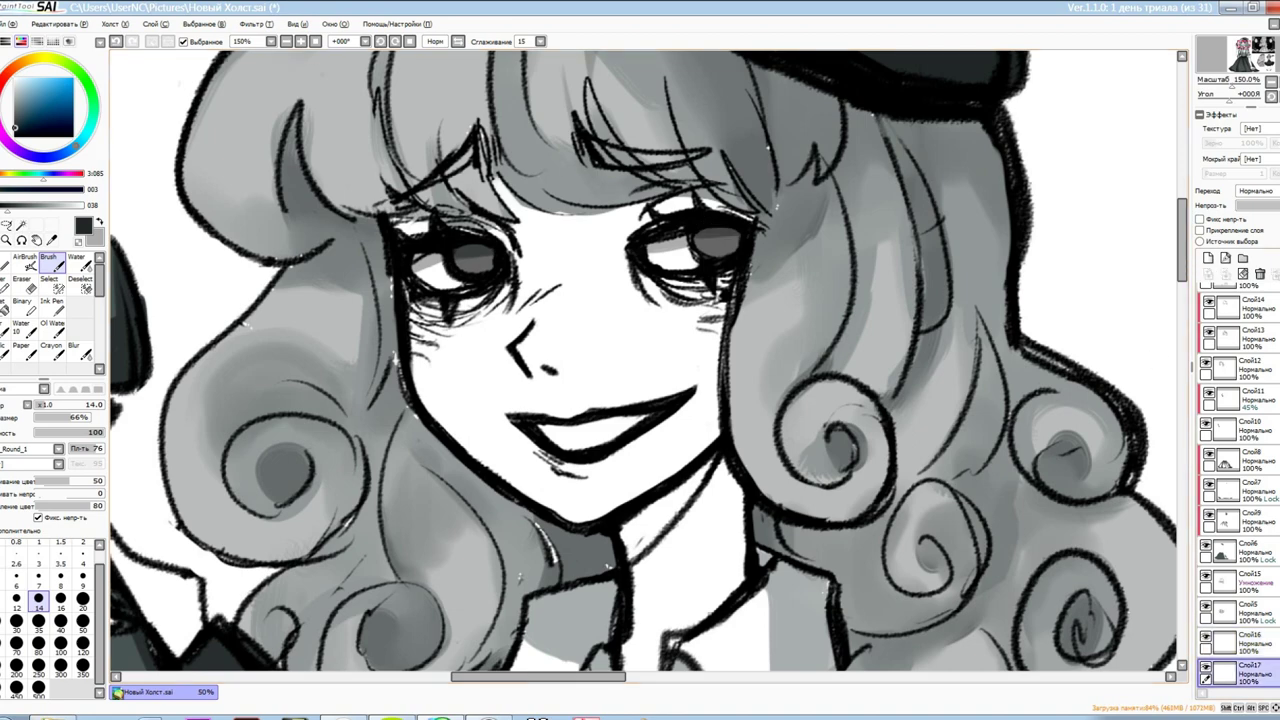
Shade the mouth corner, nose, under-eye areas and face edges light grey on Слой17, blending with the Water tool
scroll(629, 244, up, 1)
key(n)
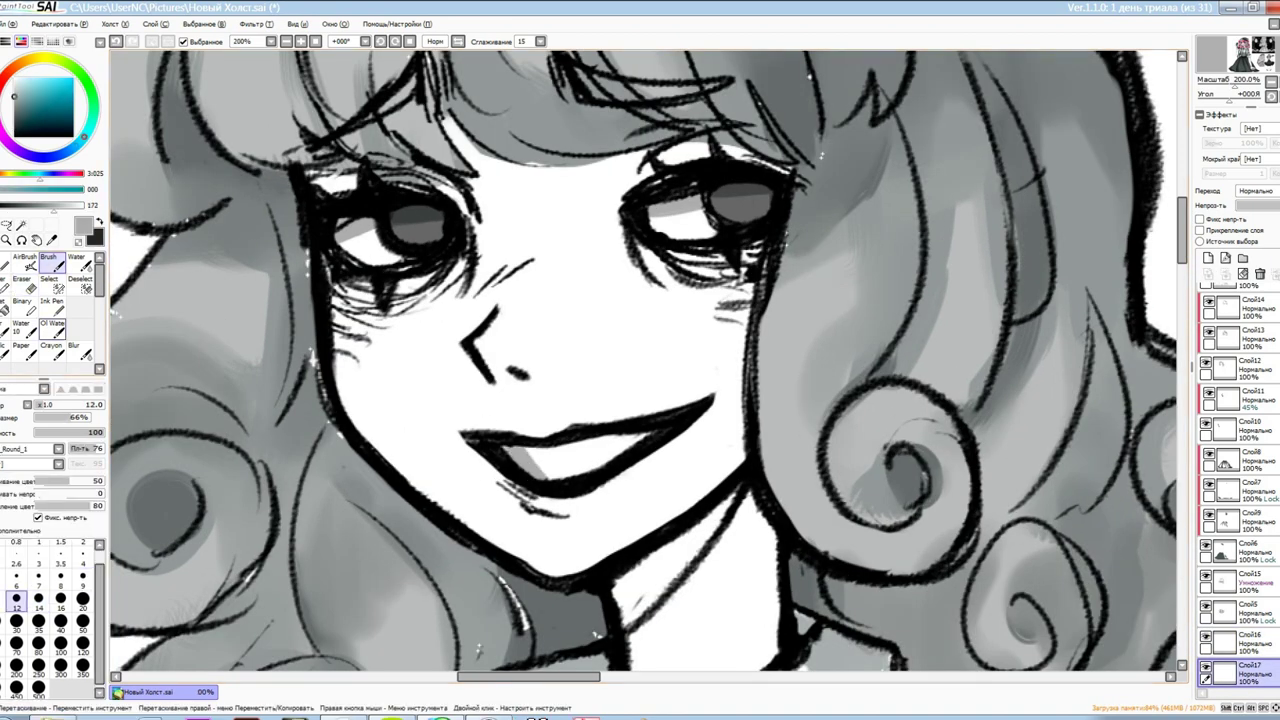
mouse_move(530, 374)
mouse_down()
mouse_move(490, 390)
mouse_move(487, 364)
mouse_up()
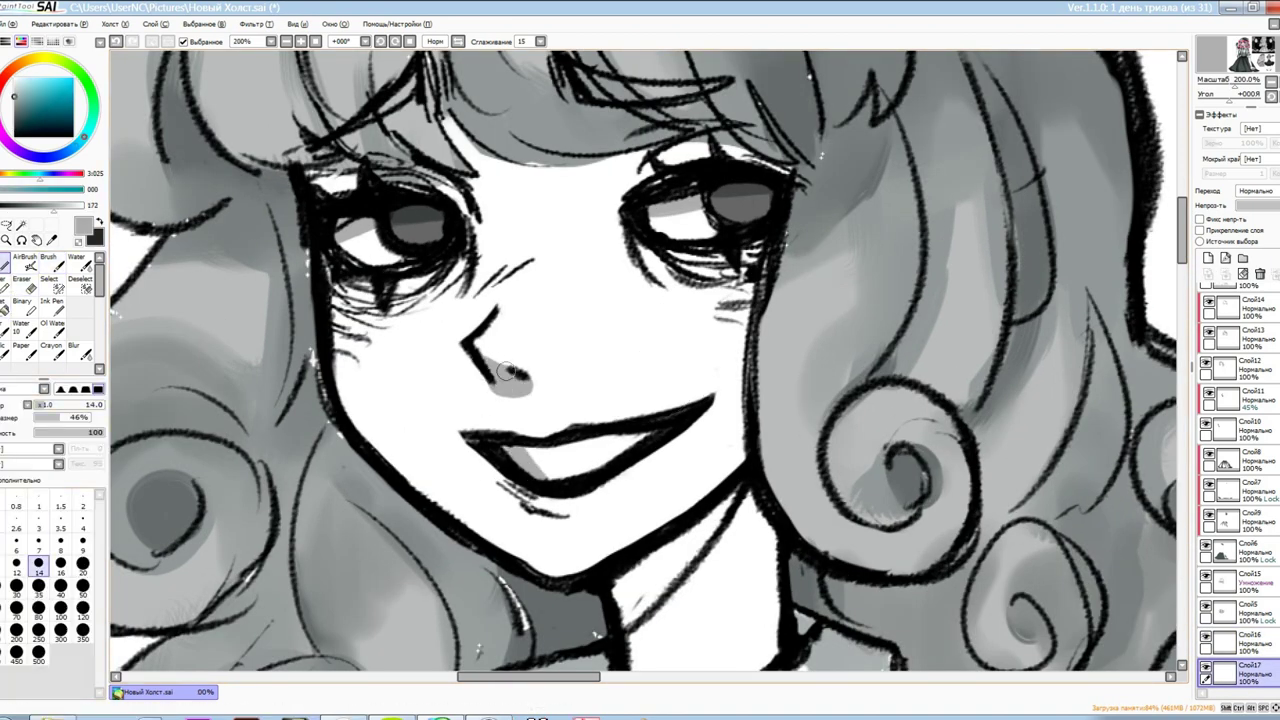
key(w)
drag(405, 325, 385, 290)
key(ctrl+z)
key(e)
key(b)
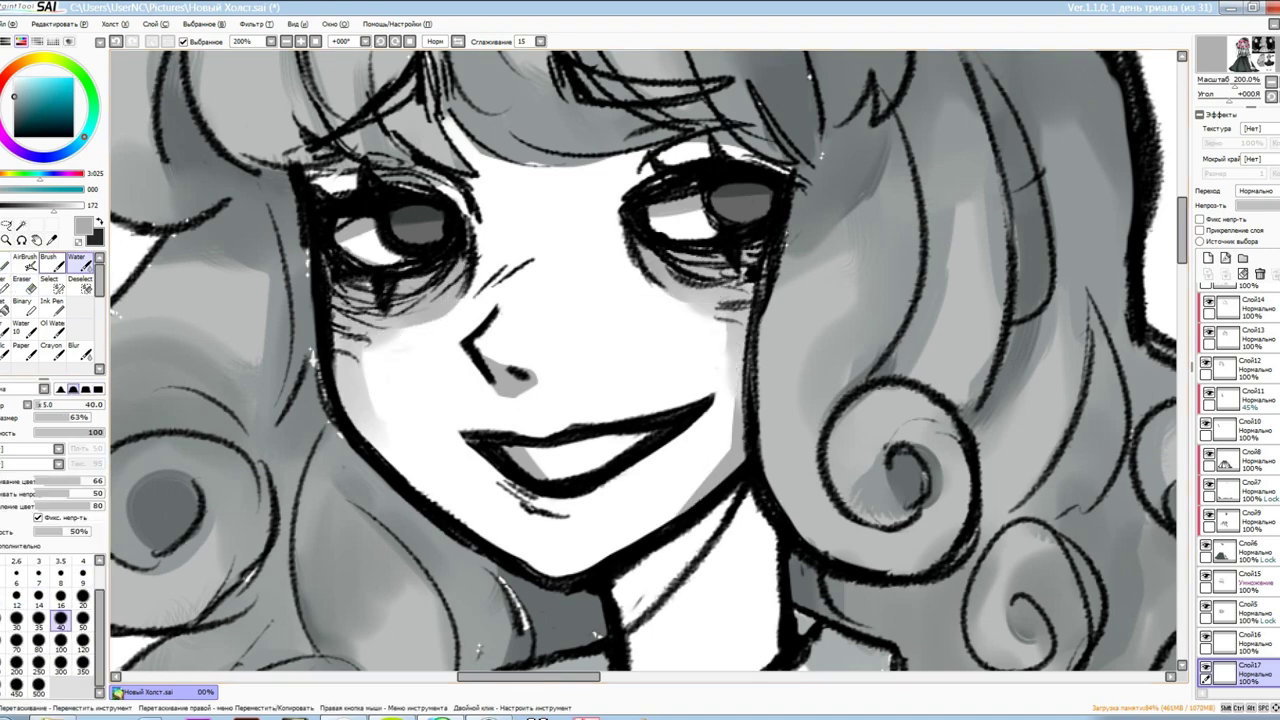
Shade beside the nose bridge light grey on Слой17 with a size 20 brush, softening it with the Water tool
click(255, 23)
key(Escape)
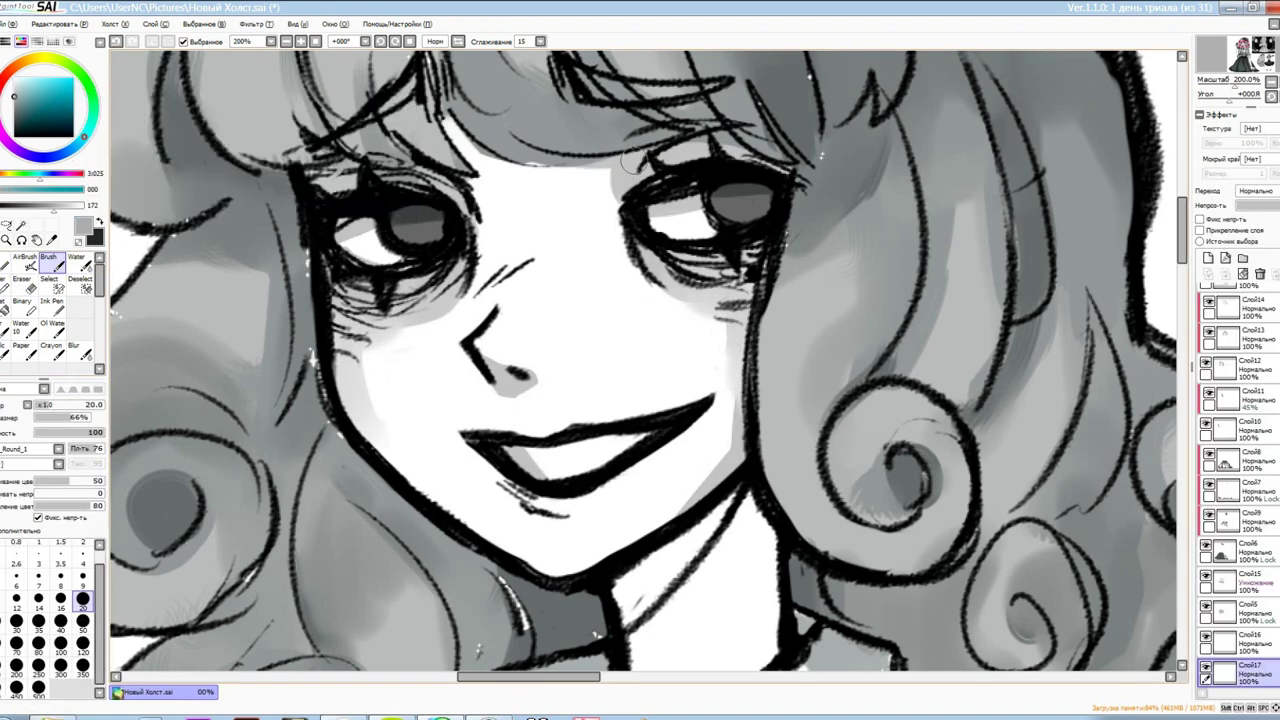
scroll(500, 331, down, 2)
scroll(500, 331, up, 1)
key(e)
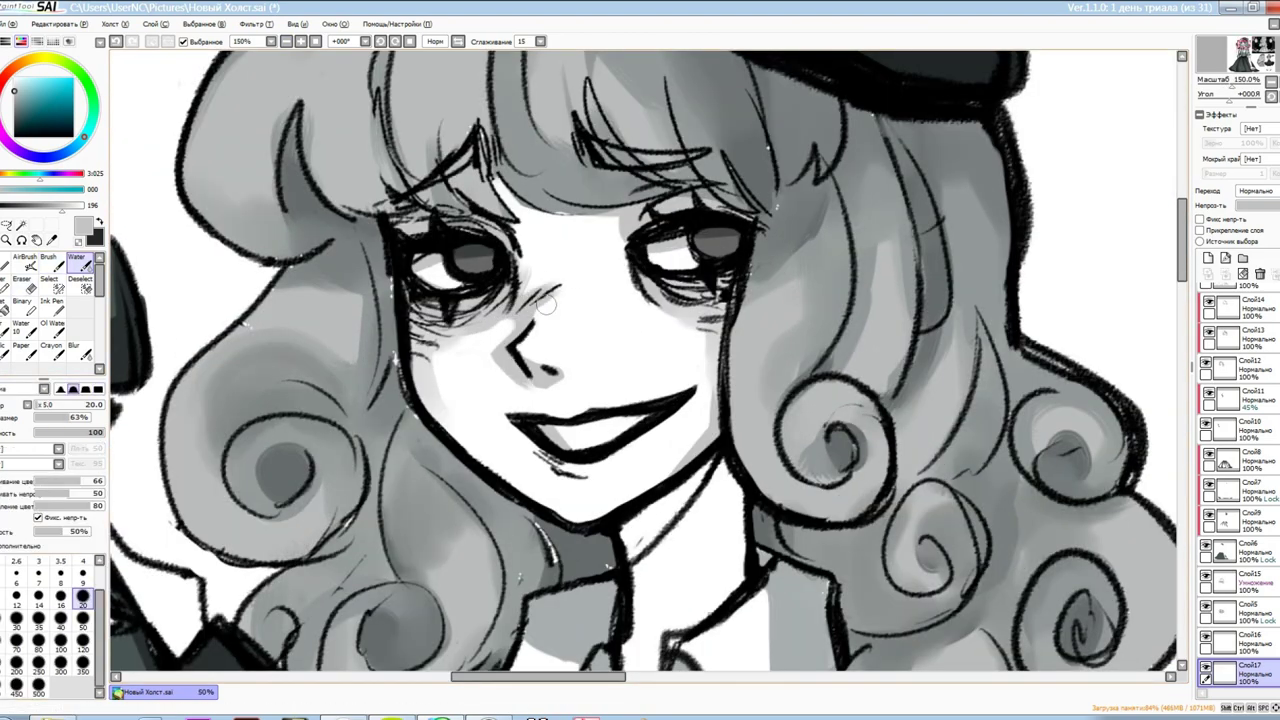
Shade the neck beneath the chin light grey and blend it with the size 20 Water tool
scroll(560, 320, down, 3)
key(b)
scroll(657, 363, up, 1)
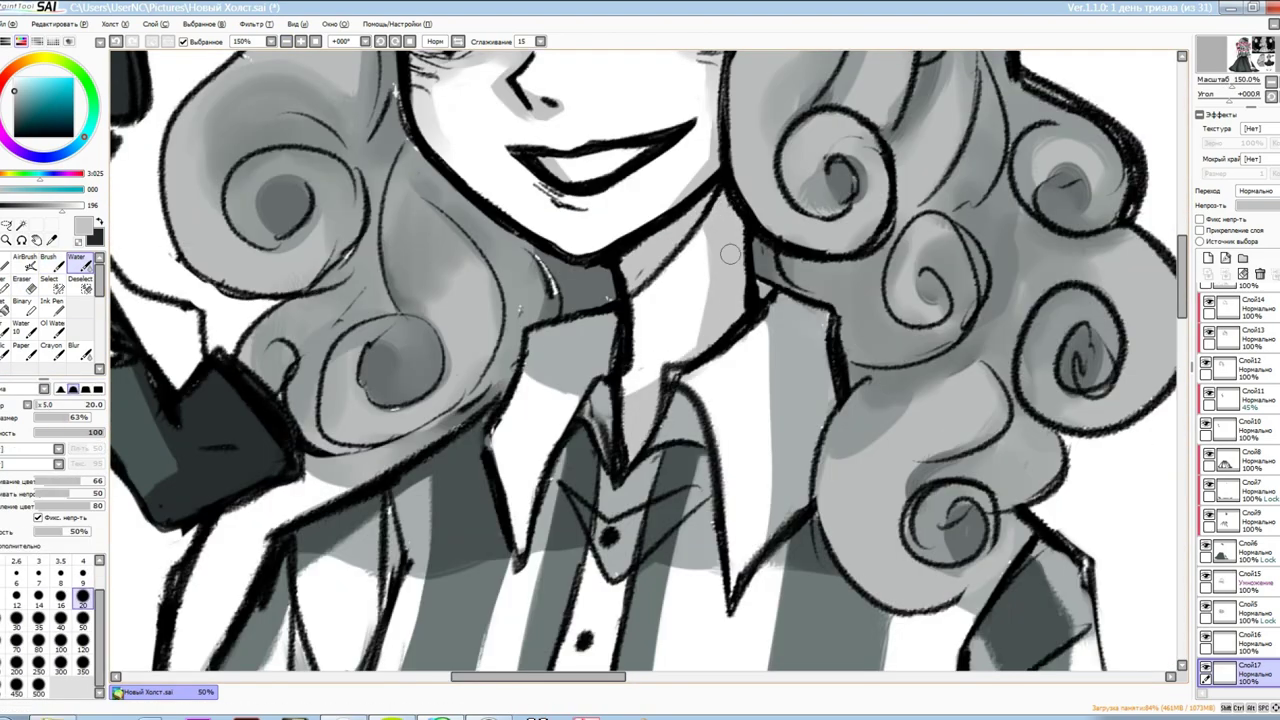
Shade the inner edge of the raised forearm light grey with a size 20 brush, blending with the size 40 Water tool
scroll(600, 400, down, 3)
scroll(433, 647, up, 3)
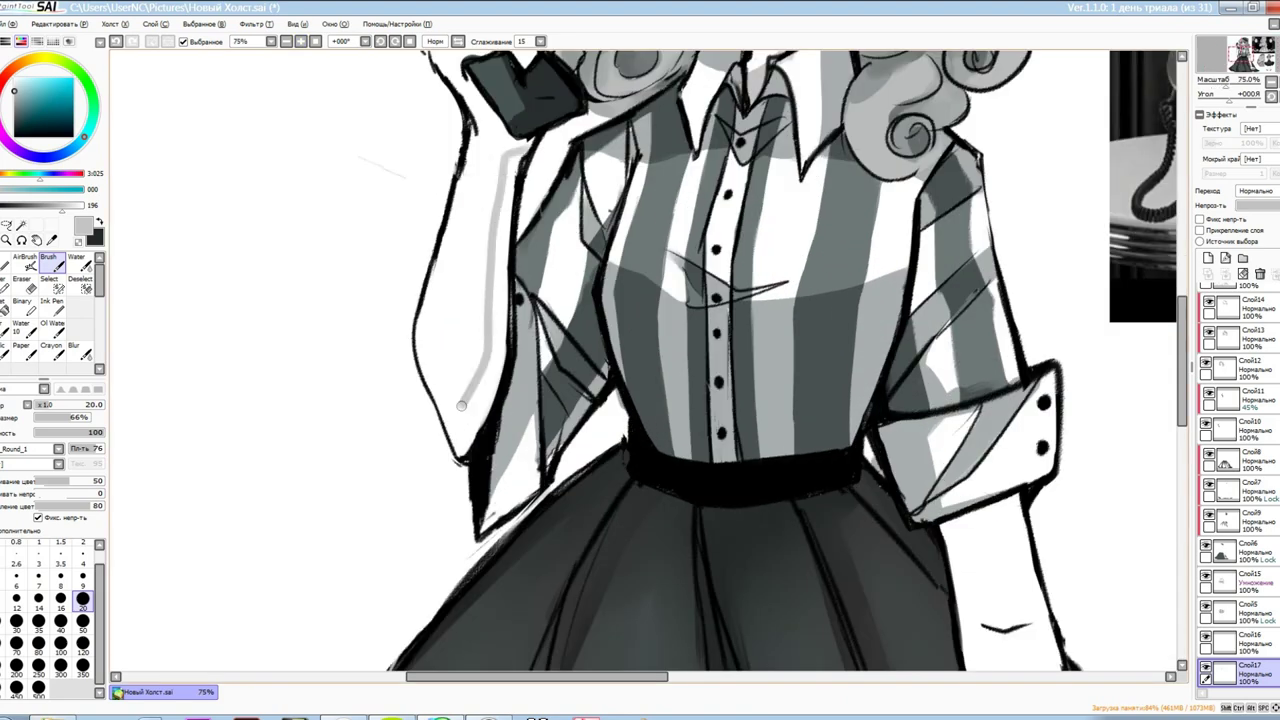
key(w)
mouse_move(515, 310)
mouse_down()
mouse_move(485, 540)
mouse_move(447, 578)
mouse_up()
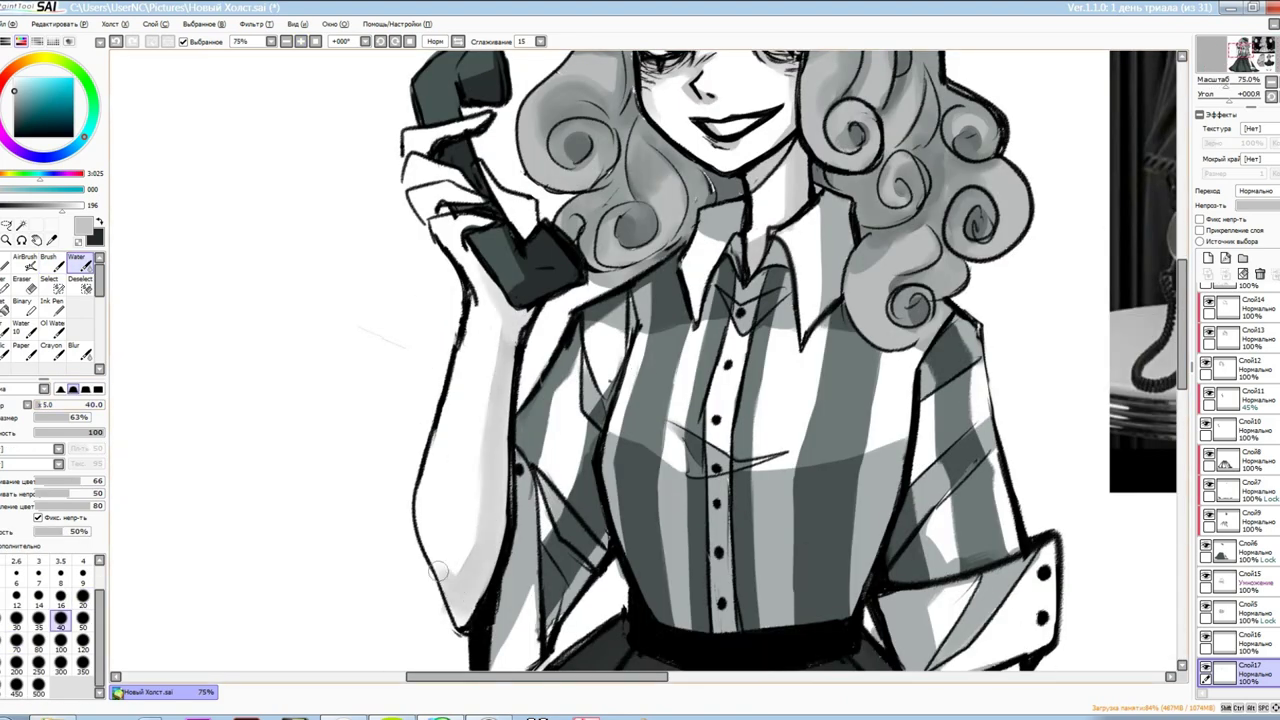
key(b)
Shade the raised hand's fingers and wrist light grey, blending with the size 40 Water tool
scroll(488, 318, up, 1)
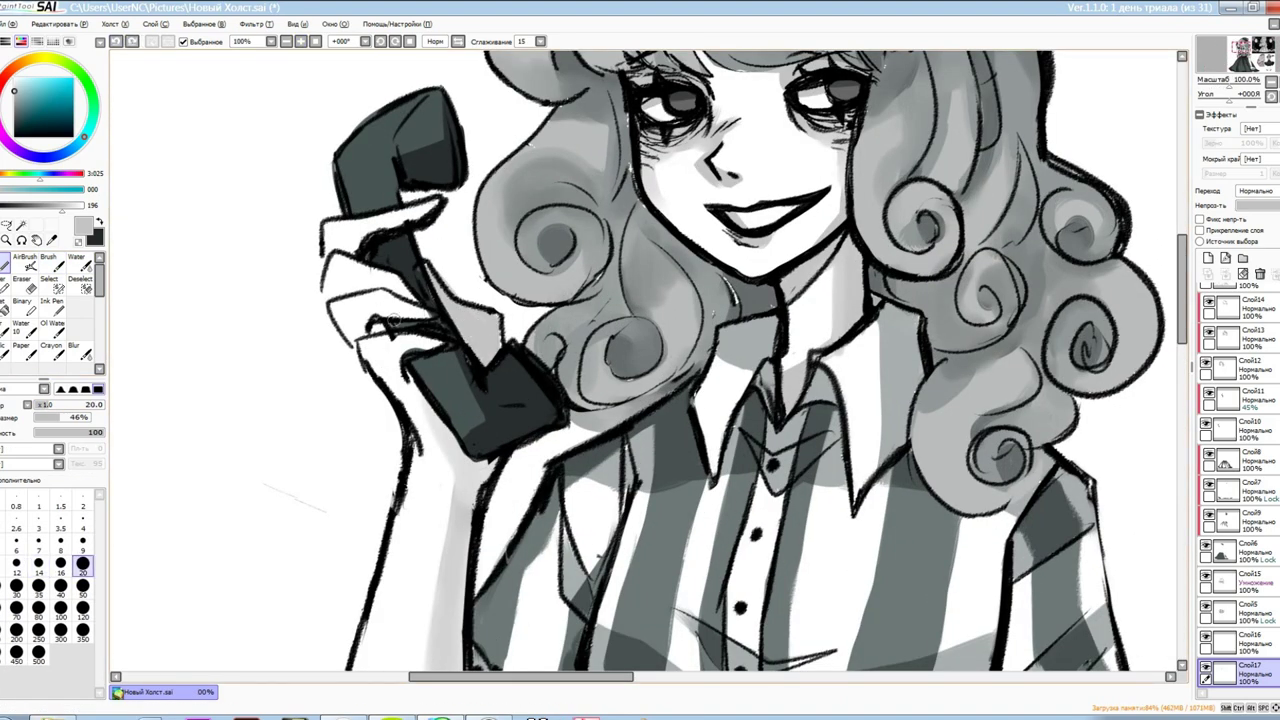
key(w)
scroll(548, 300, down, 2)
drag(450, 300, 470, 410)
scroll(548, 272, up, 1)
drag(549, 276, 549, 336)
scroll(580, 330, up, 1)
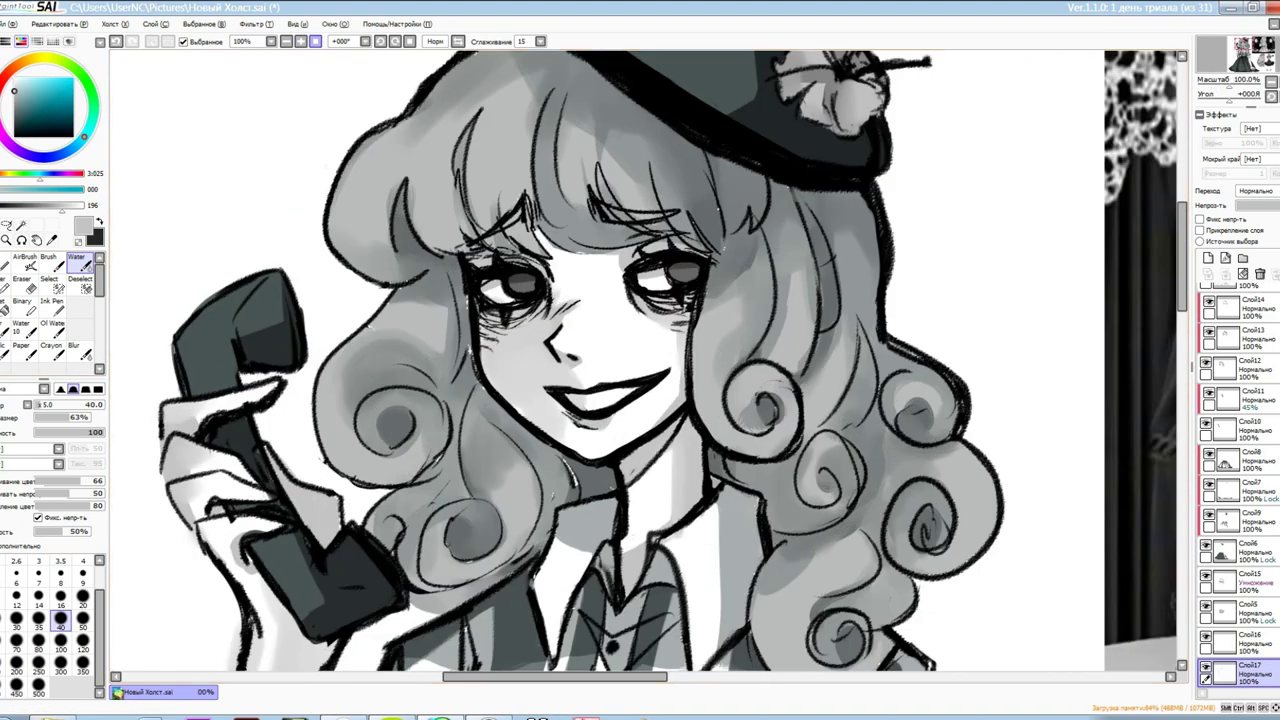
Extend the light grey shading over the cheek and jaw on the handset side, refining it with a size 20 eraser
scroll(614, 371, up, 1)
key(b)
scroll(614, 371, up, 1)
scroll(566, 400, down, 1)
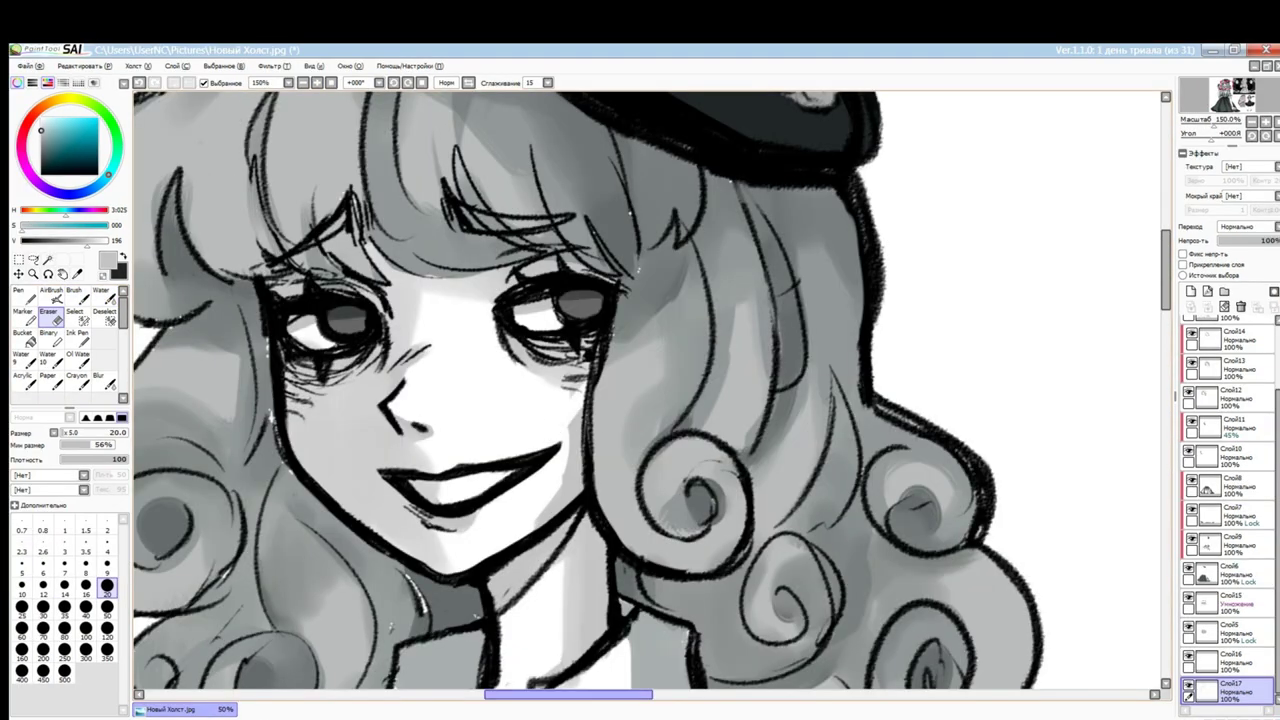
Shade the lowered arm from the sleeve cuff to the elbow crease, blending with the size 40 Water tool
key(w)
drag(566, 400, 556, 200)
scroll(556, 272, up, 1)
drag(556, 272, 557, 337)
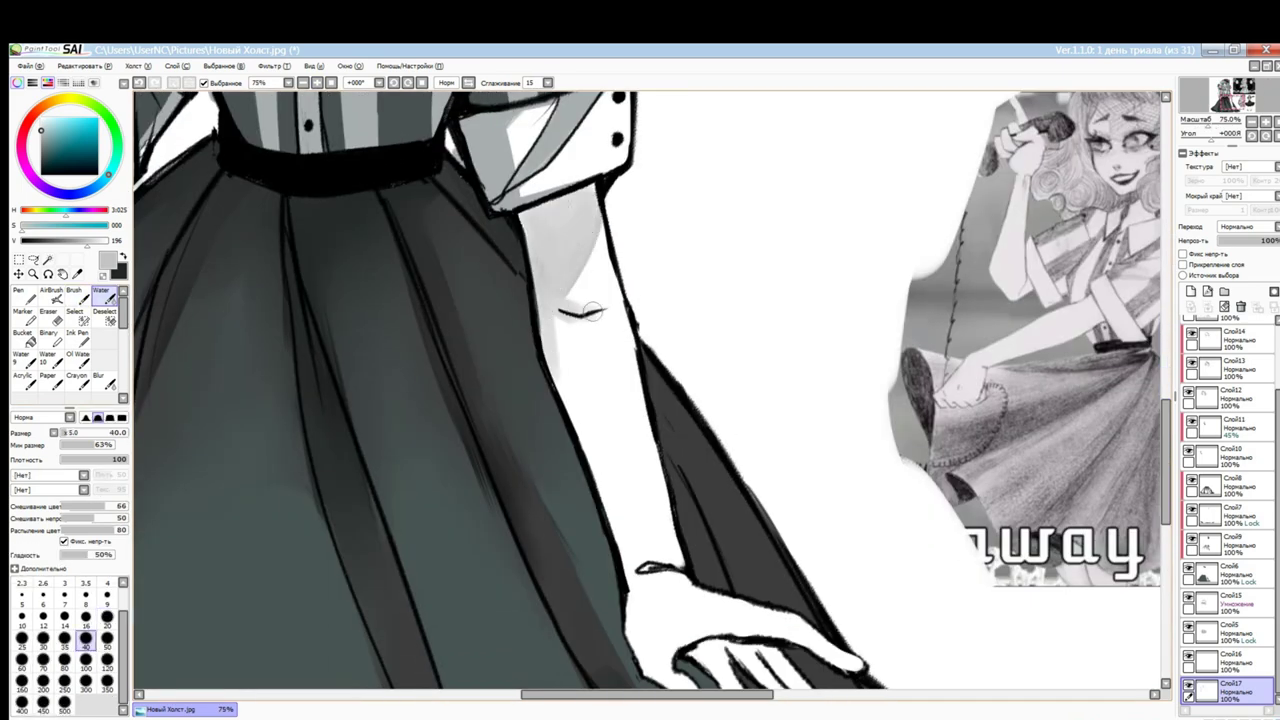
Shade the lowered hand's back, fingers and wrist light grey, and blend the forearm shading with the Water tool
key(b)
drag(677, 550, 677, 450)
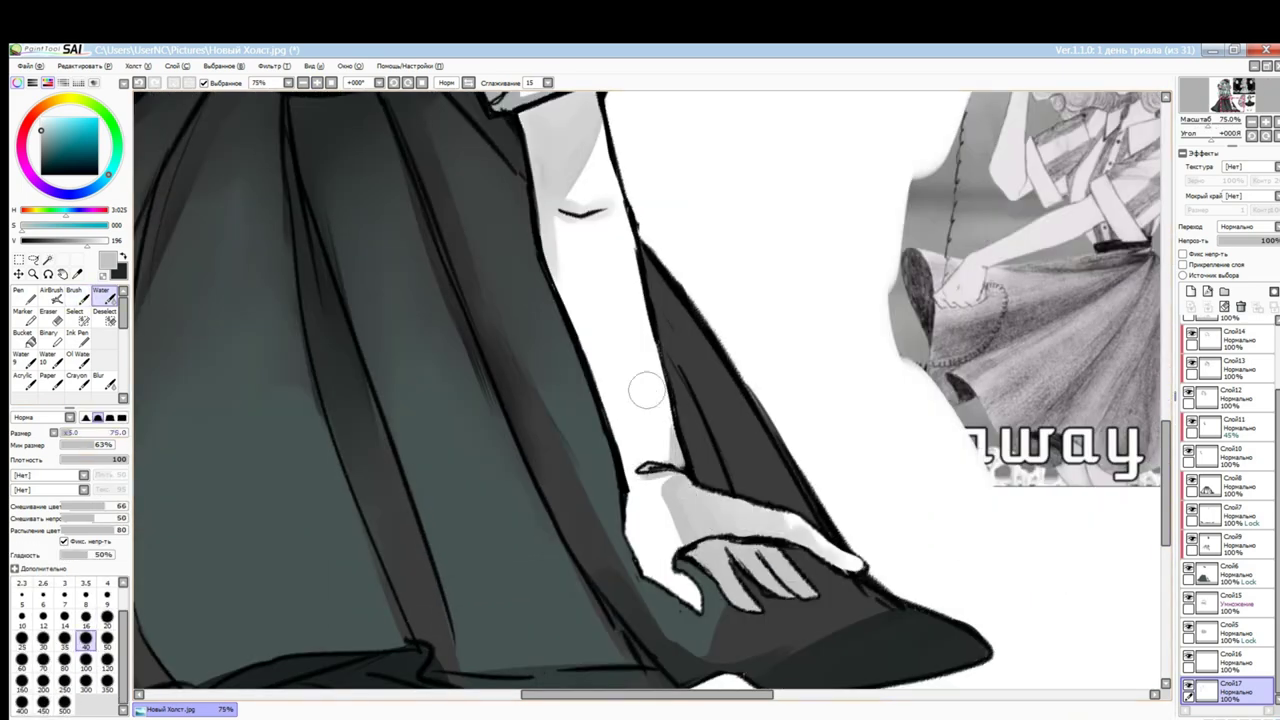
key(e)
key(w)
drag(666, 360, 666, 460)
mouse_move(600, 220)
mouse_down()
mouse_move(620, 465)
mouse_move(640, 455)
mouse_up()
Add layer Слой18 and shade the forehead beneath the fringe and the cheek mid grey, blending with the size 55 Water tool
scroll(630, 455, down, 3)
key(e)
scroll(645, 597, down, 1)
scroll(640, 560, up, 3)
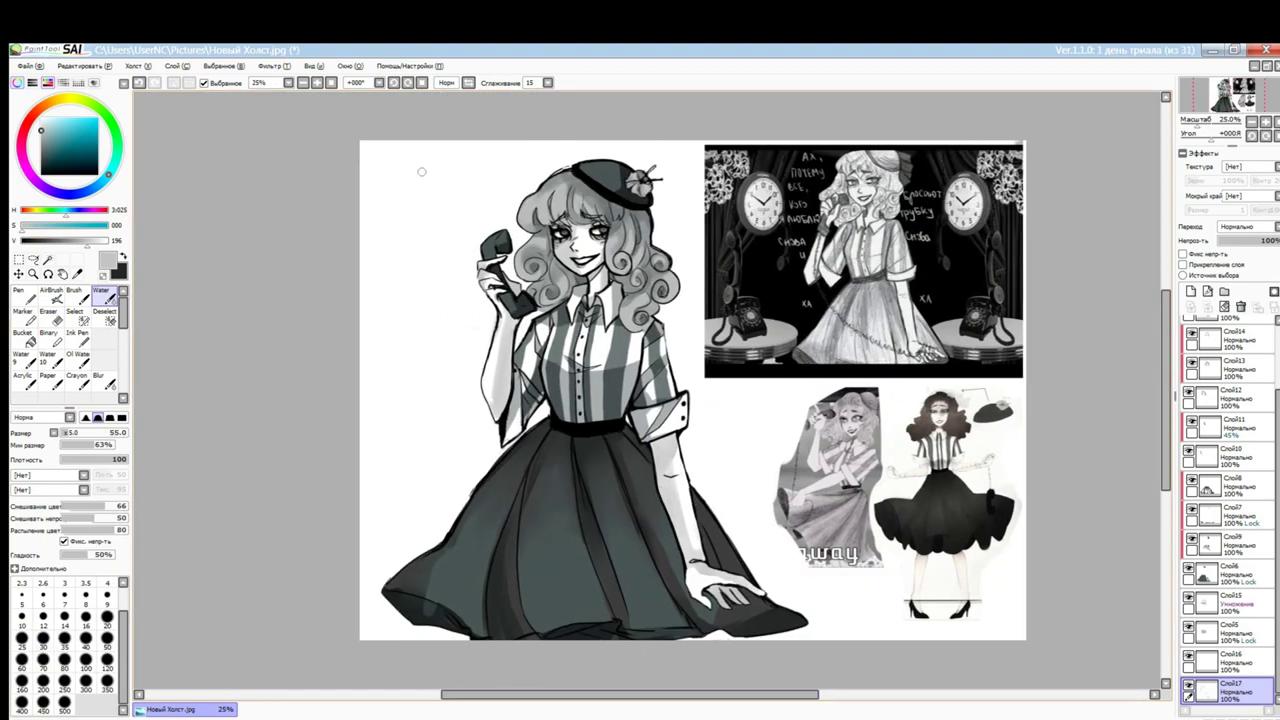
scroll(696, 550, down, 3)
drag(710, 658, 824, 658)
scroll(600, 240, up, 5)
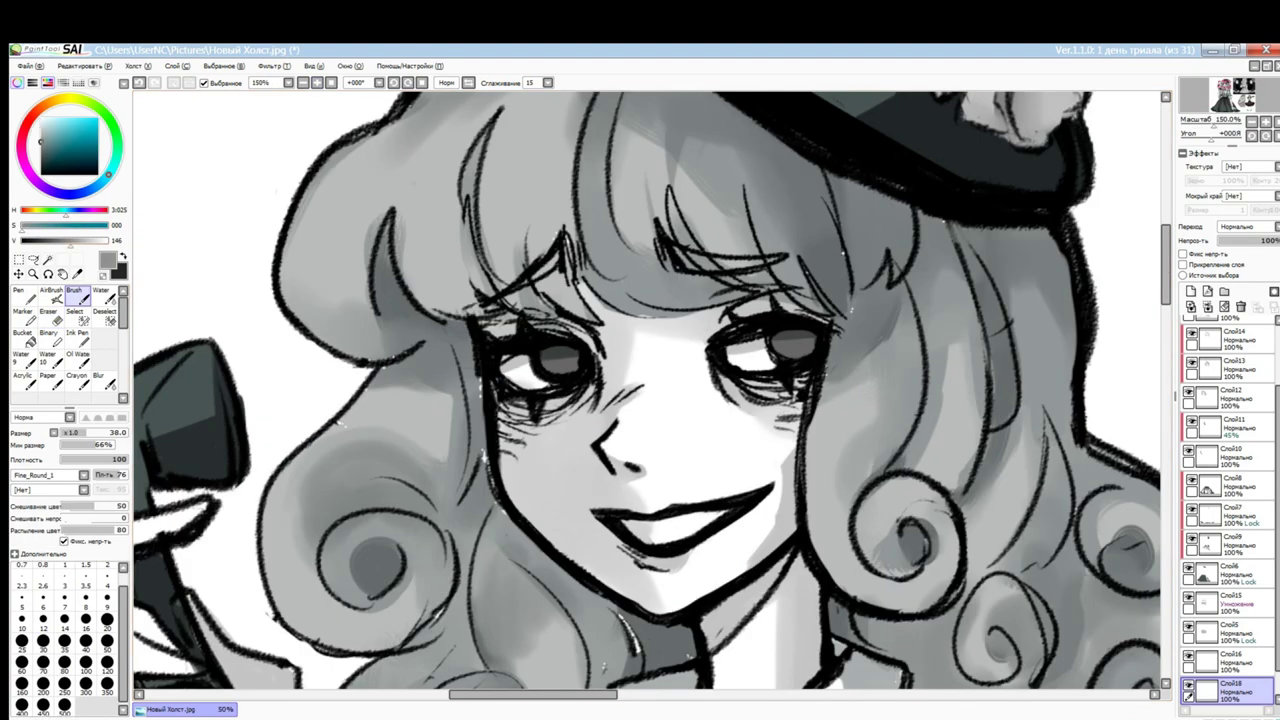
key(w)
drag(400, 405, 470, 425)
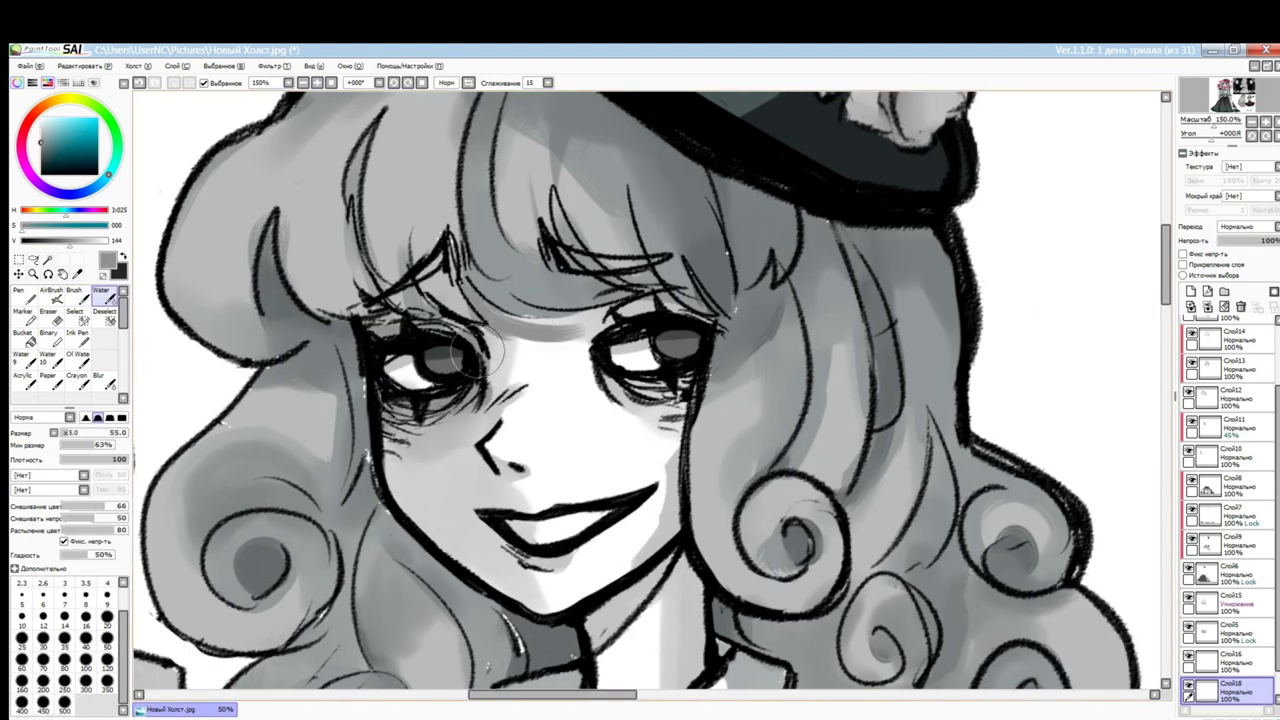
Deepen the shadows under the nose and along the cheek with a size 13 brush, blending with the Water tool
key(e)
key(b)
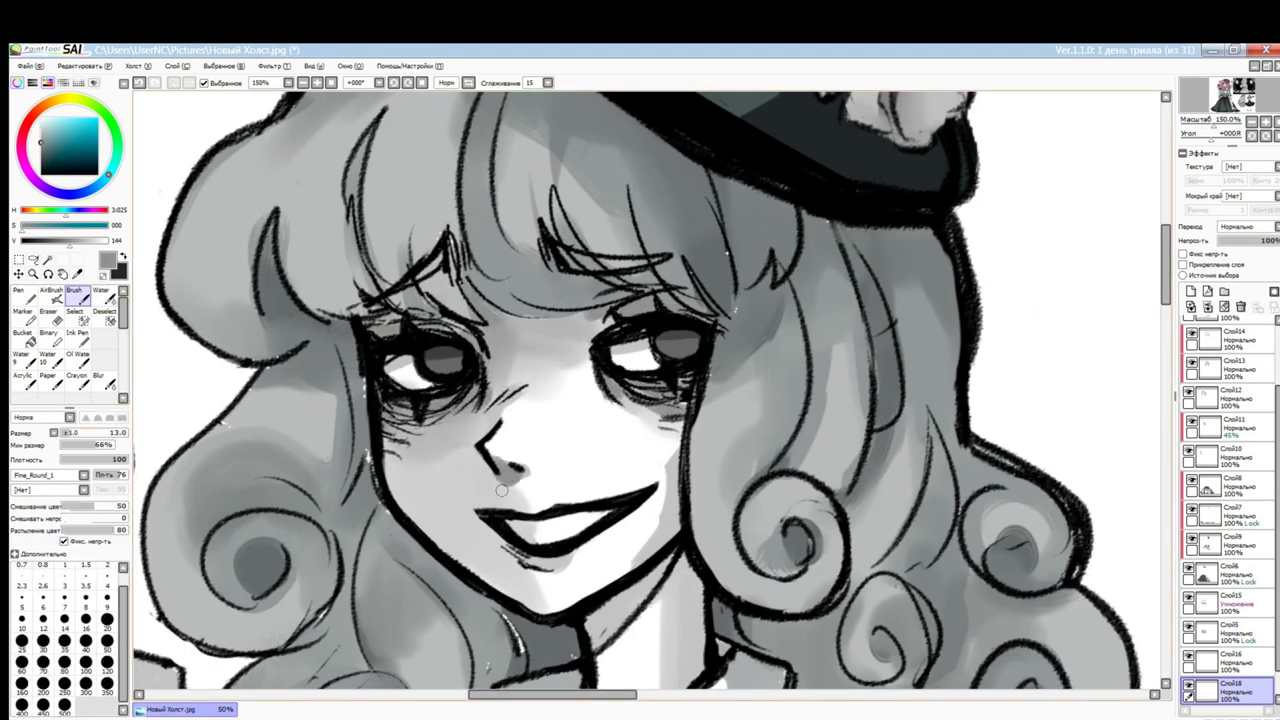
key(w)
drag(430, 500, 409, 460)
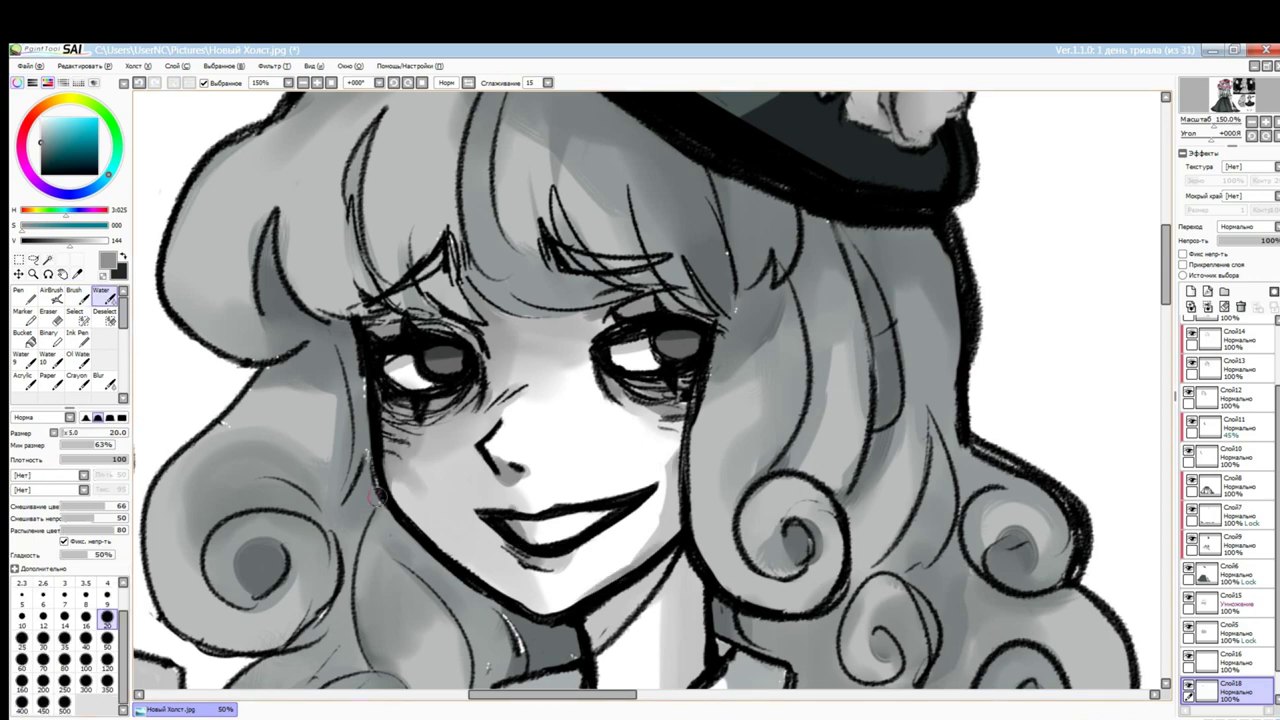
key(bracketright)
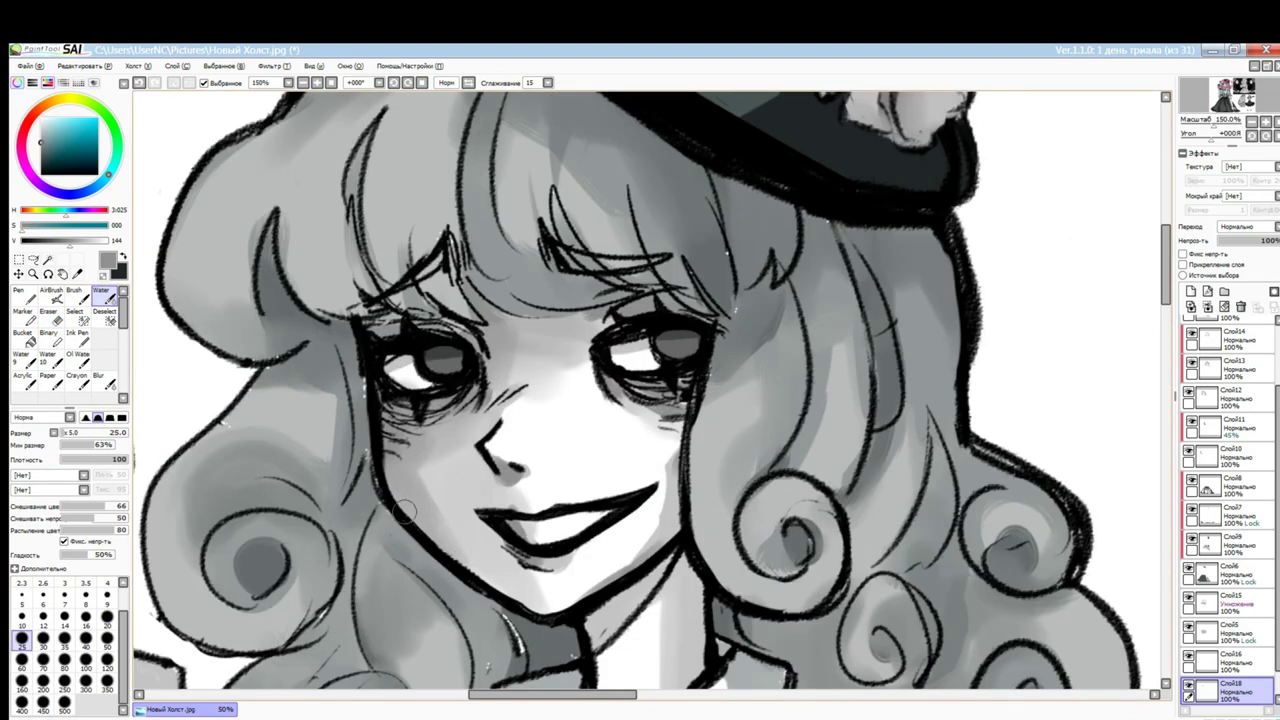
Darken the raised hand's finger shadows on Слой18, cleaning up with a size 30 eraser and blending with the size 40 Water tool
key(ctrl+minus)
key(ctrl+minus)
key(ctrl+plus)
key(ctrl+plus)
key(e)
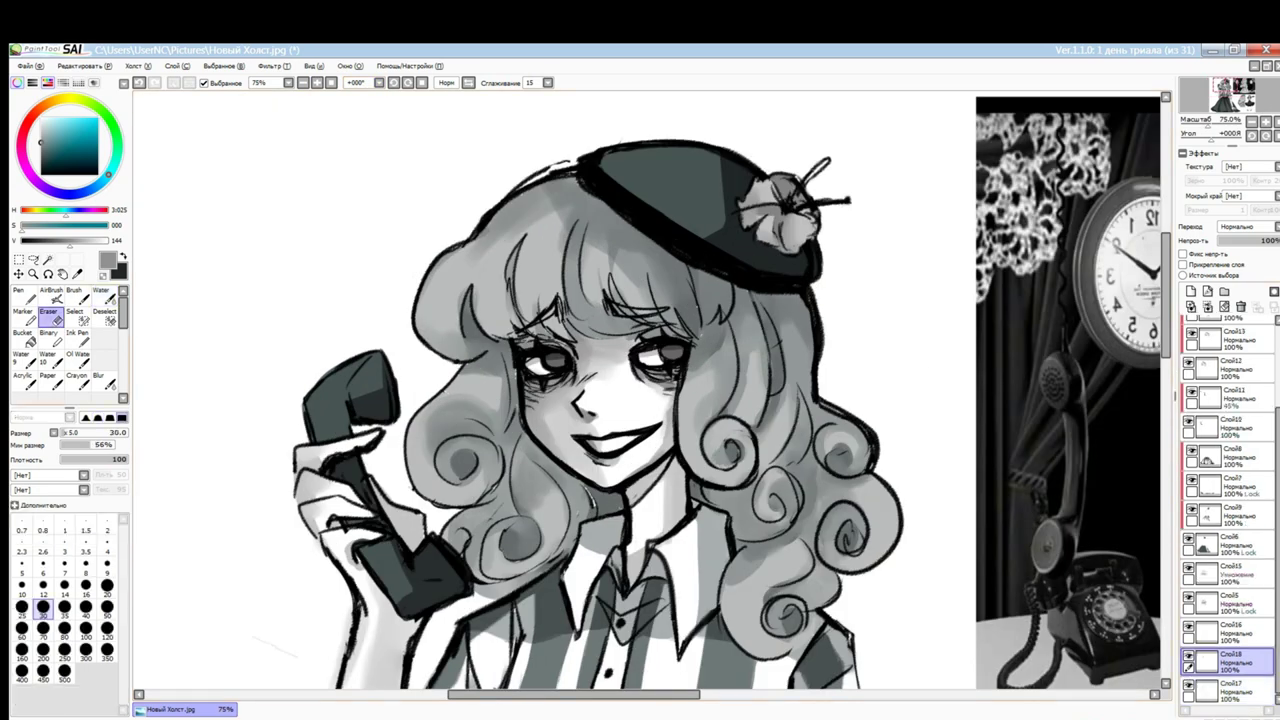
key(w)
key(ctrl+plus)
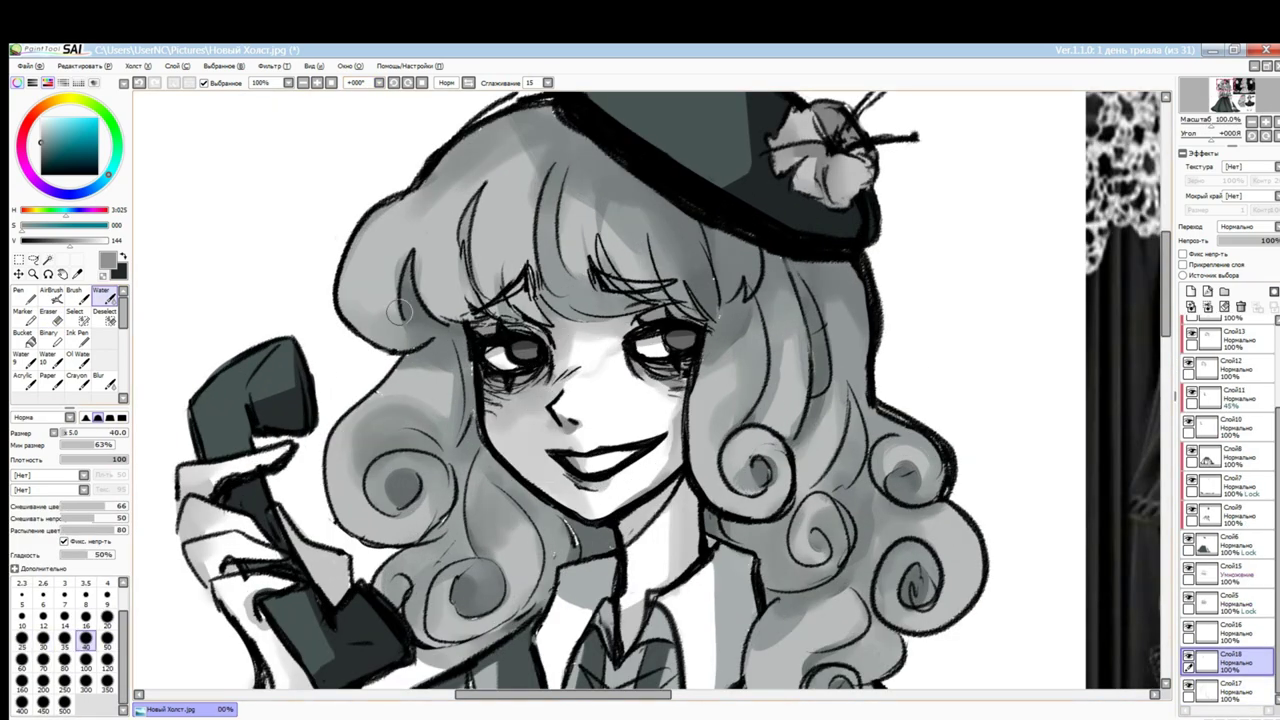
Darken the raised forearm's shadow with a size 21 brush and soften it with the size 40 Water tool
key(b)
scroll(646, 390, down, 5)
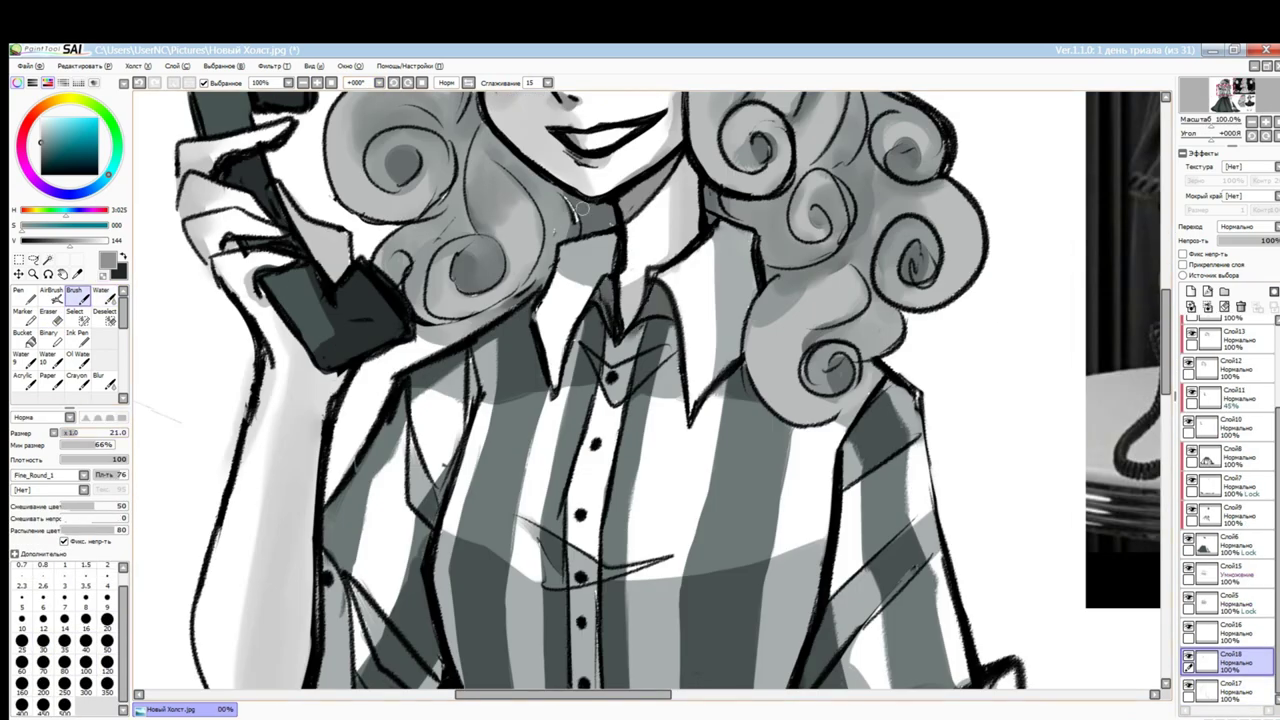
key(w)
key(ctrl+minus)
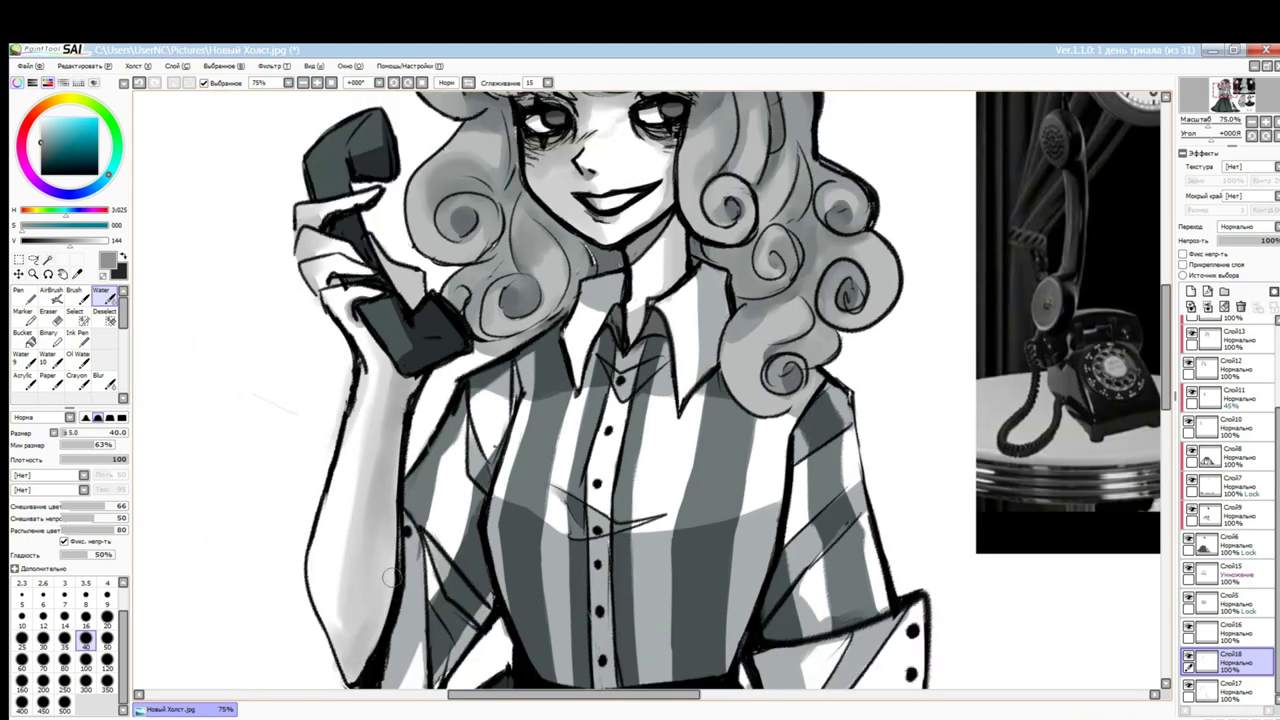
Deepen the lowered arm's shading on Слой18 with a size 21 brush
scroll(383, 515, down, 8)
scroll(844, 370, down, 3)
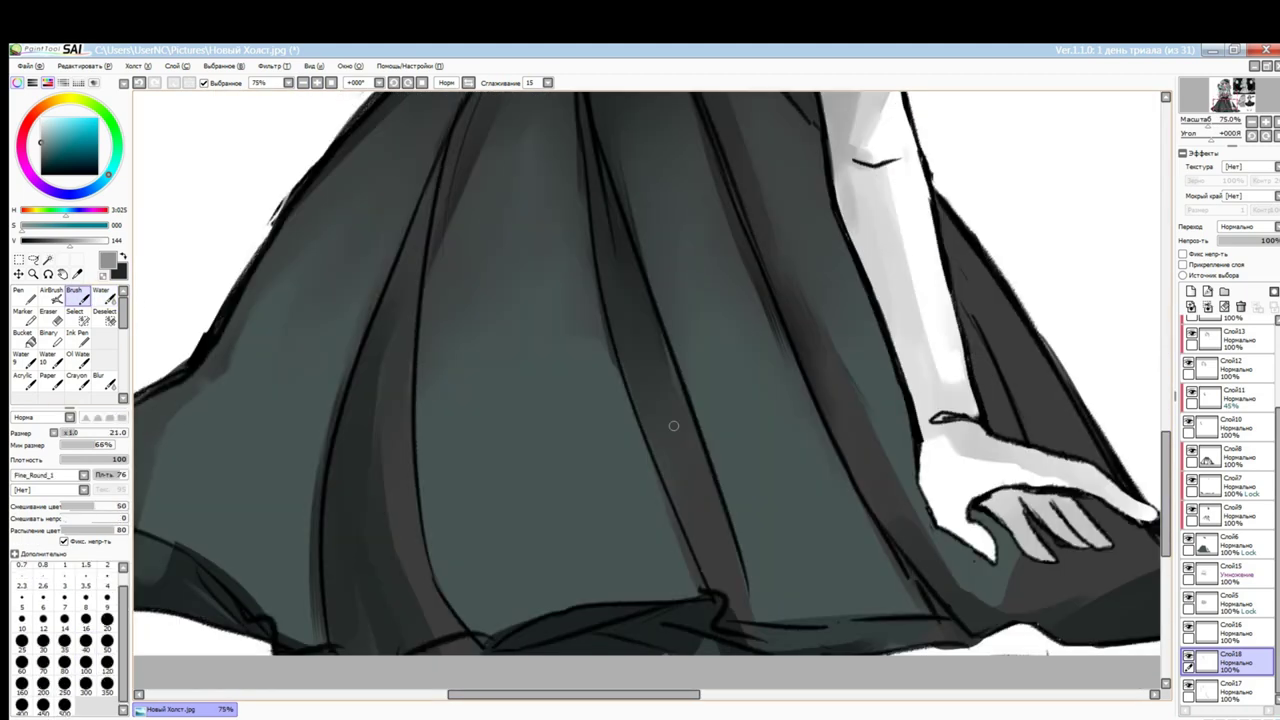
key(ctrl+minus)
key(ctrl+minus)
key(ctrl+minus)
Save the drawing as Новый Холст.jpg
key(ctrl+shift+s)
key(Return)
key(Return)
Add layer Слой19 below Слой1 and paint dark grey hair shadows under the beret and beside the neck with a size 21–23 brush
key(ctrl+plus)
key(ctrl+plus)
key(ctrl+plus)
key(ctrl+plus)
key(b)
scroll(640, 390, down, 3)
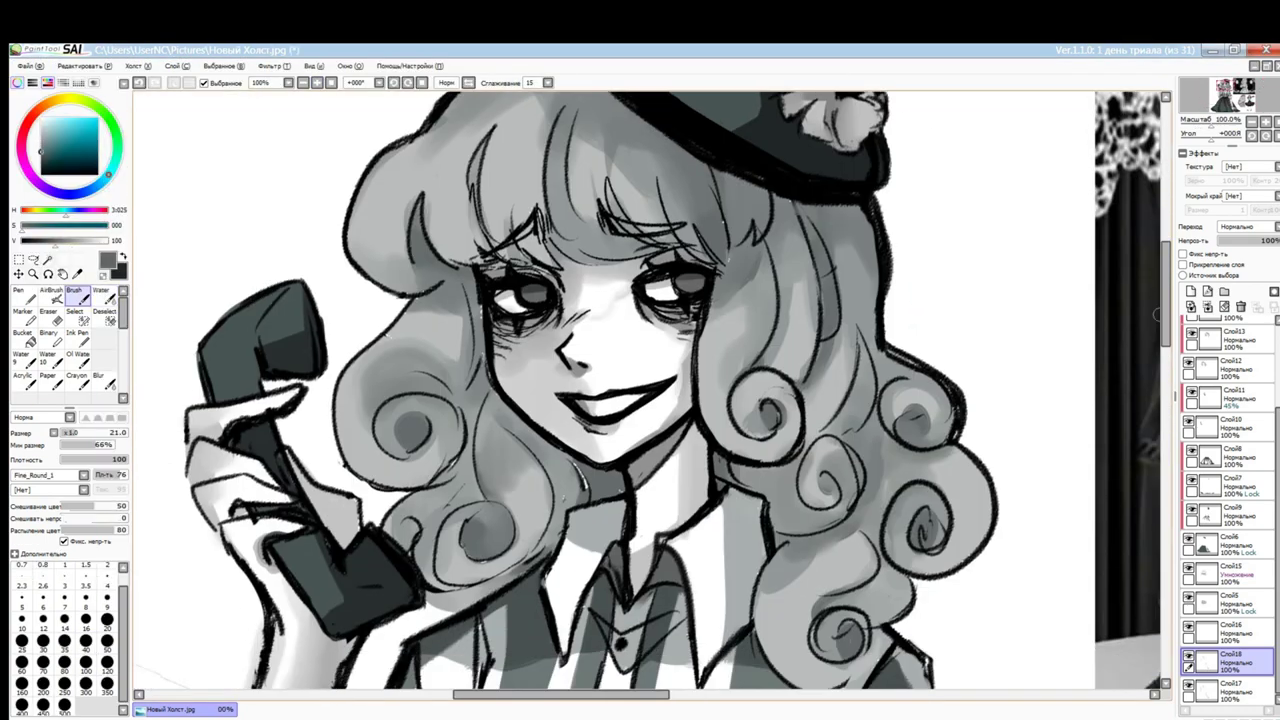
scroll(435, 262, up, 3)
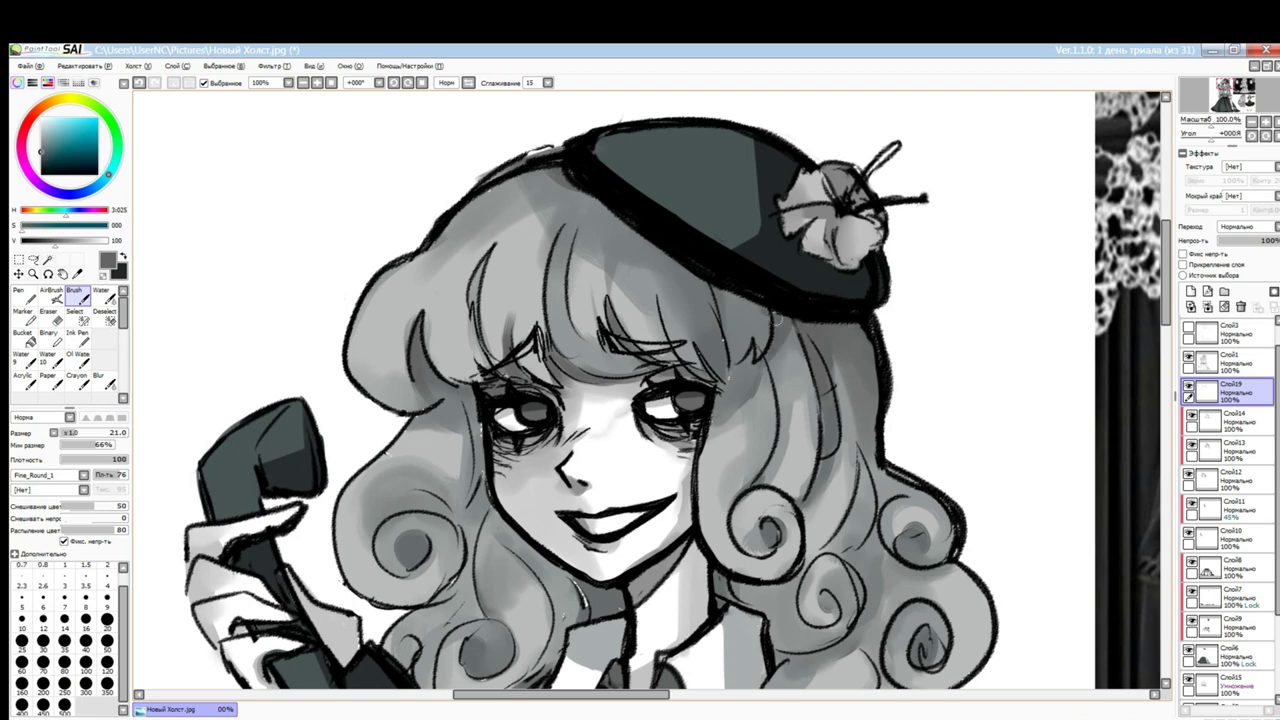
key(bracketright)
scroll(880, 312, down, 5)
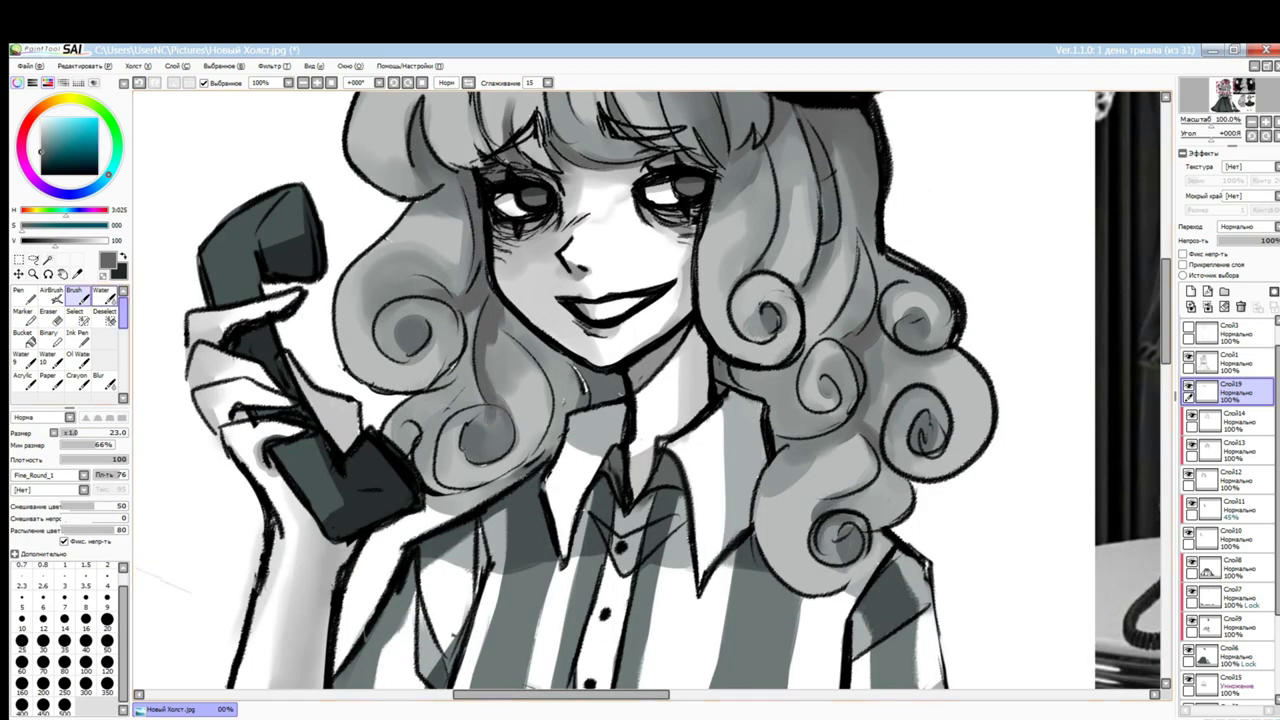
Blend the dark hair shadows on Слой19 with the Water tool
key(w)
drag(500, 320, 515, 410)
key(ctrl+minus)
scroll(640, 390, up, 5)
drag(600, 410, 585, 460)
Darken the palm behind the phone handset with a size 23 brush and blend it with the size 40 Water tool
key(b)
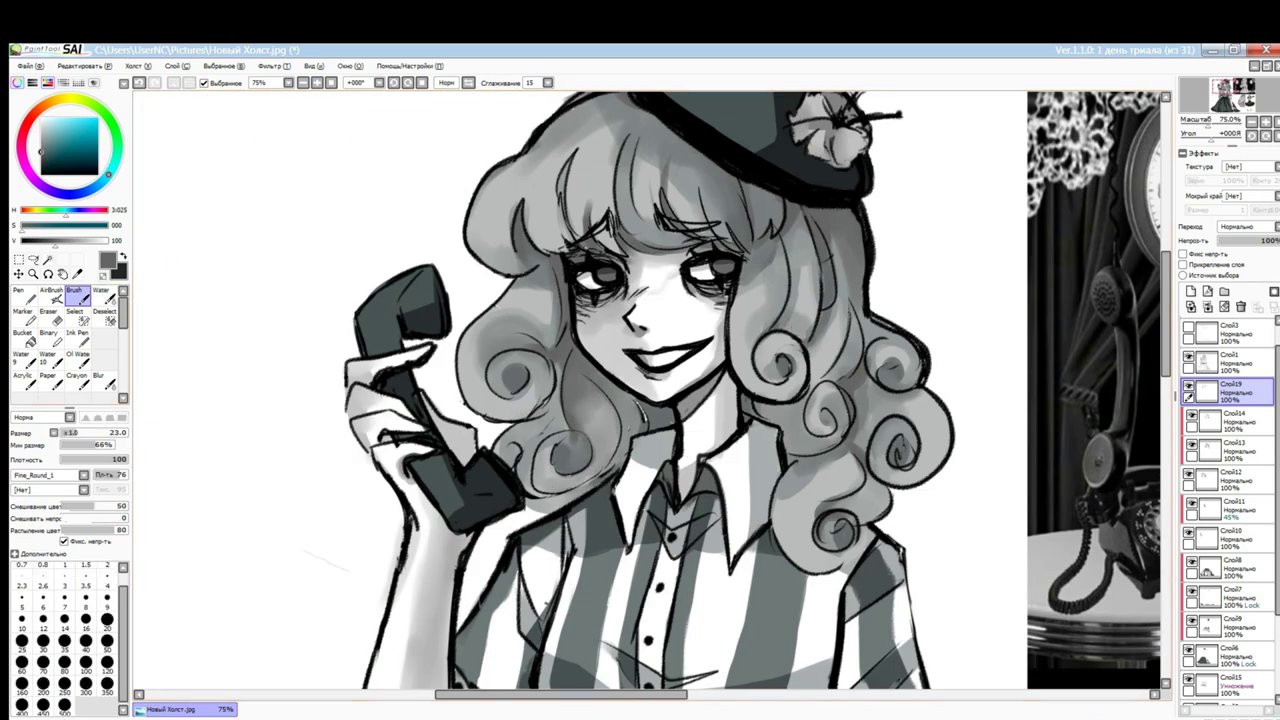
scroll(640, 390, down, 4)
key(w)
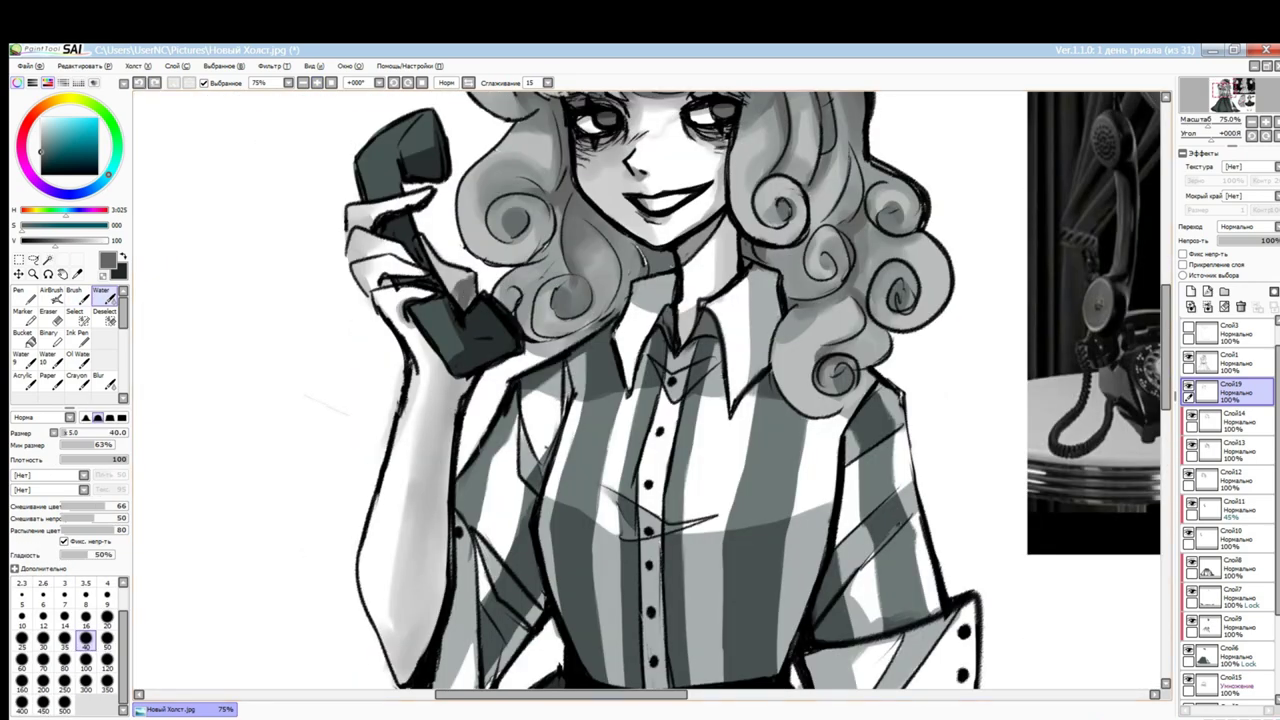
key(b)
Add layer Слой20 in Умножение mode at 55% opacity and shade the raised arm's sleeve with a size 30 brush
scroll(640, 390, down, 4)
click(1190, 291)
key(bracketright)
key(bracketright)
drag(494, 404, 530, 510)
key(w)
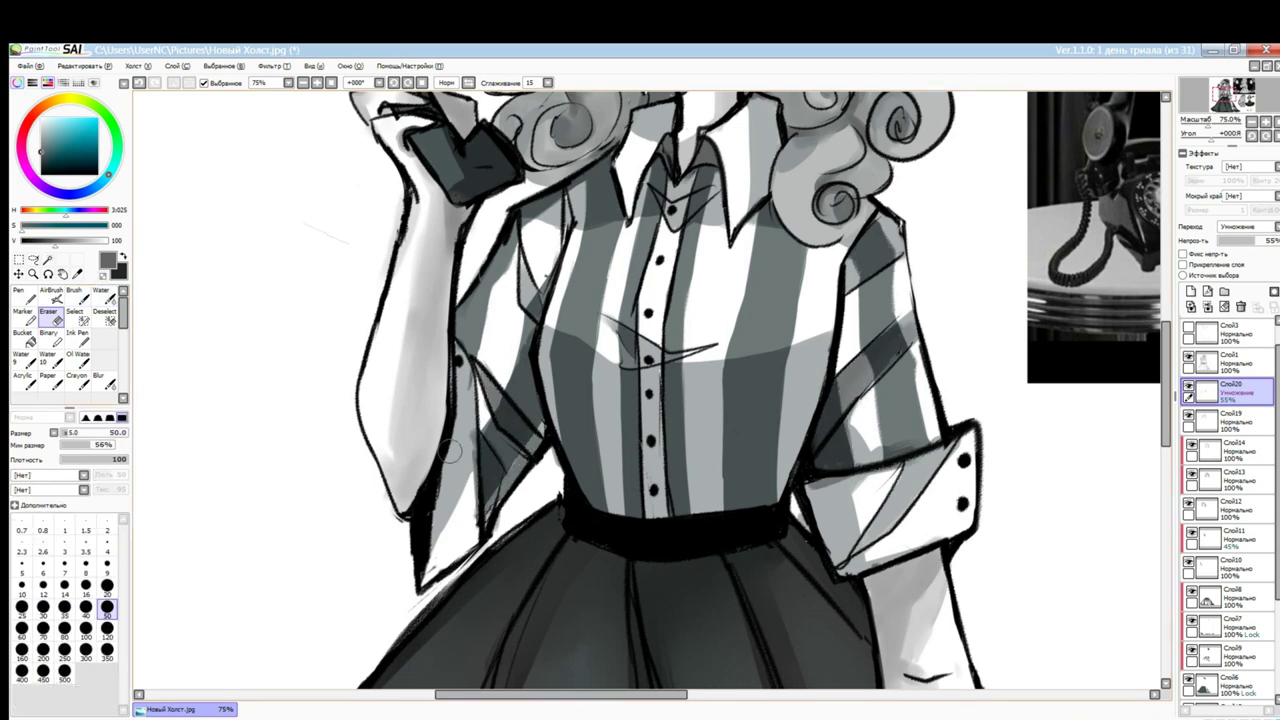
key(b)
drag(472, 350, 440, 500)
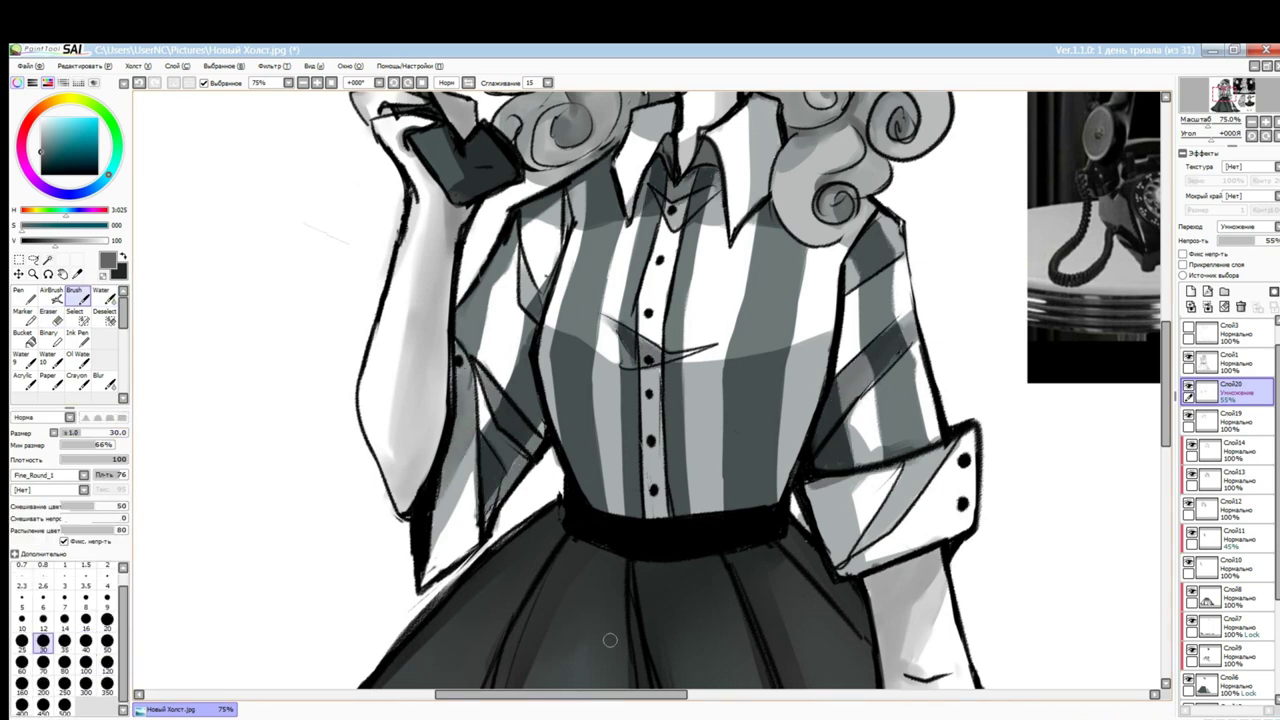
Shade the lower blouse front and the lowered arm's sleeve on Слой20, and save the drawing as Новый Холст.sai
scroll(610, 640, right, 2)
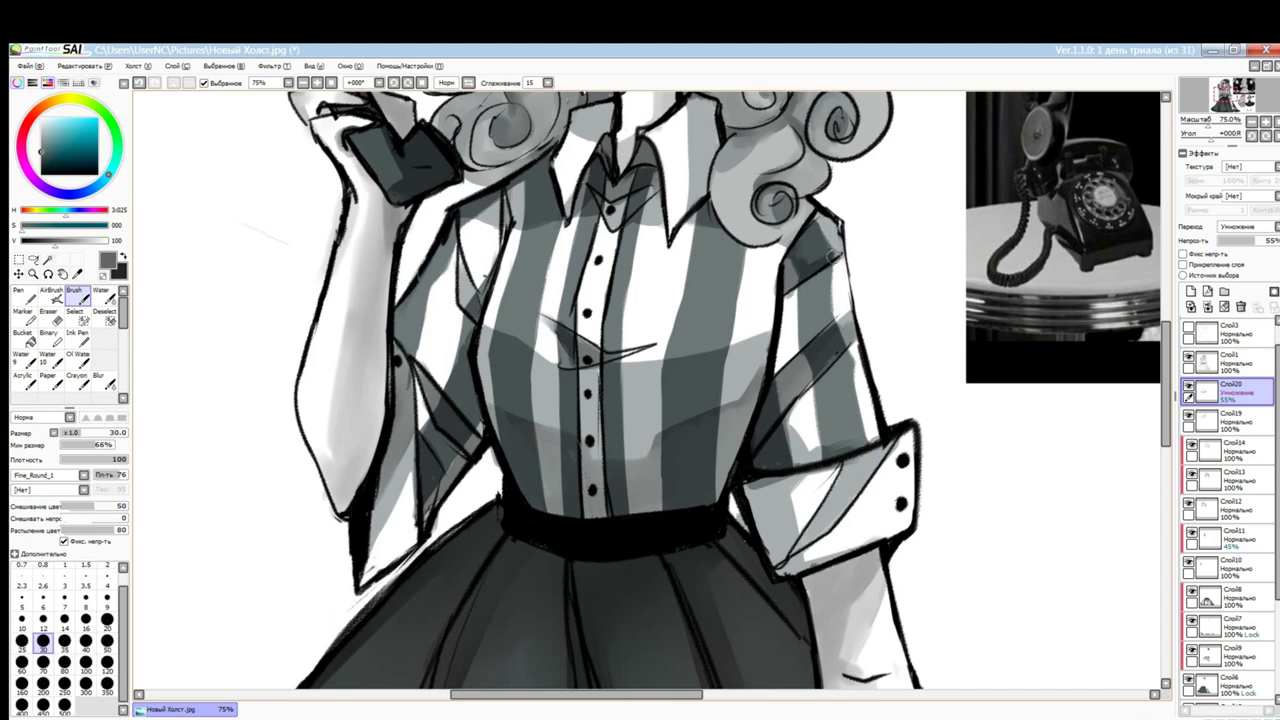
scroll(716, 198, down, 3)
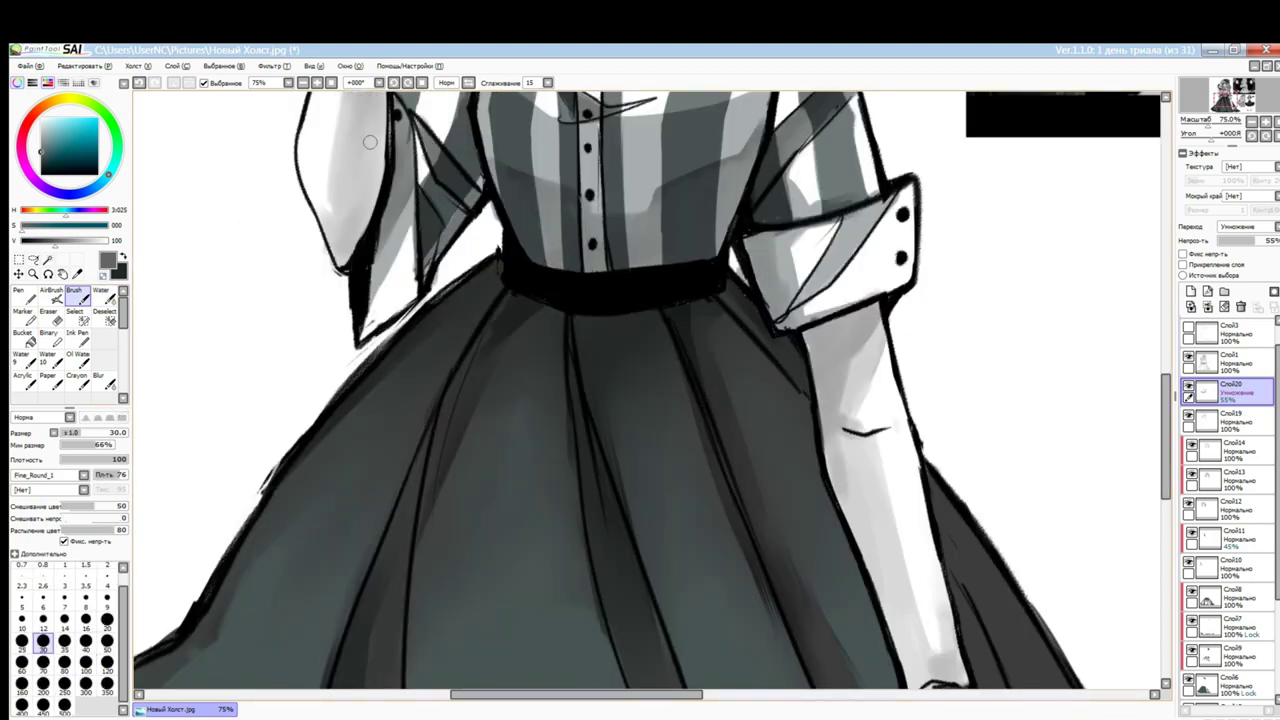
scroll(369, 142, down, 4)
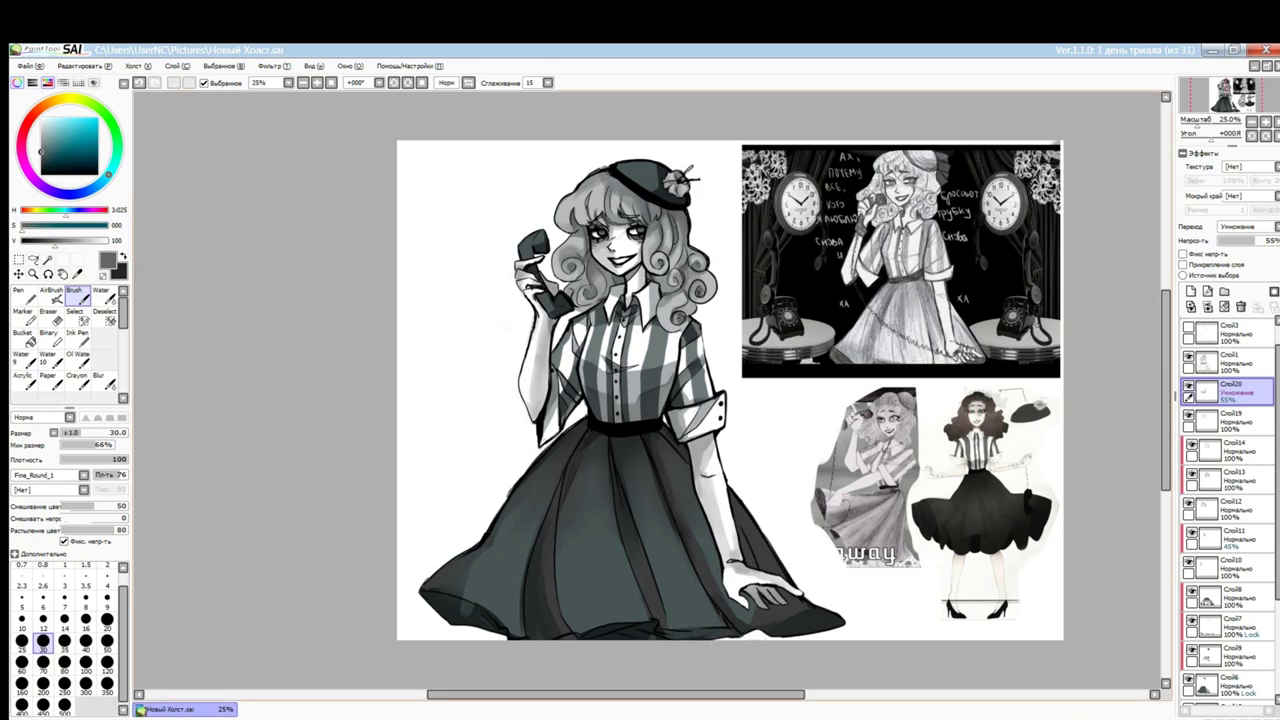
Show Слой3 with its opacity preserved and recolor the ruffle lines around the head dark grey with a size 38 Crayon
click(1225, 362)
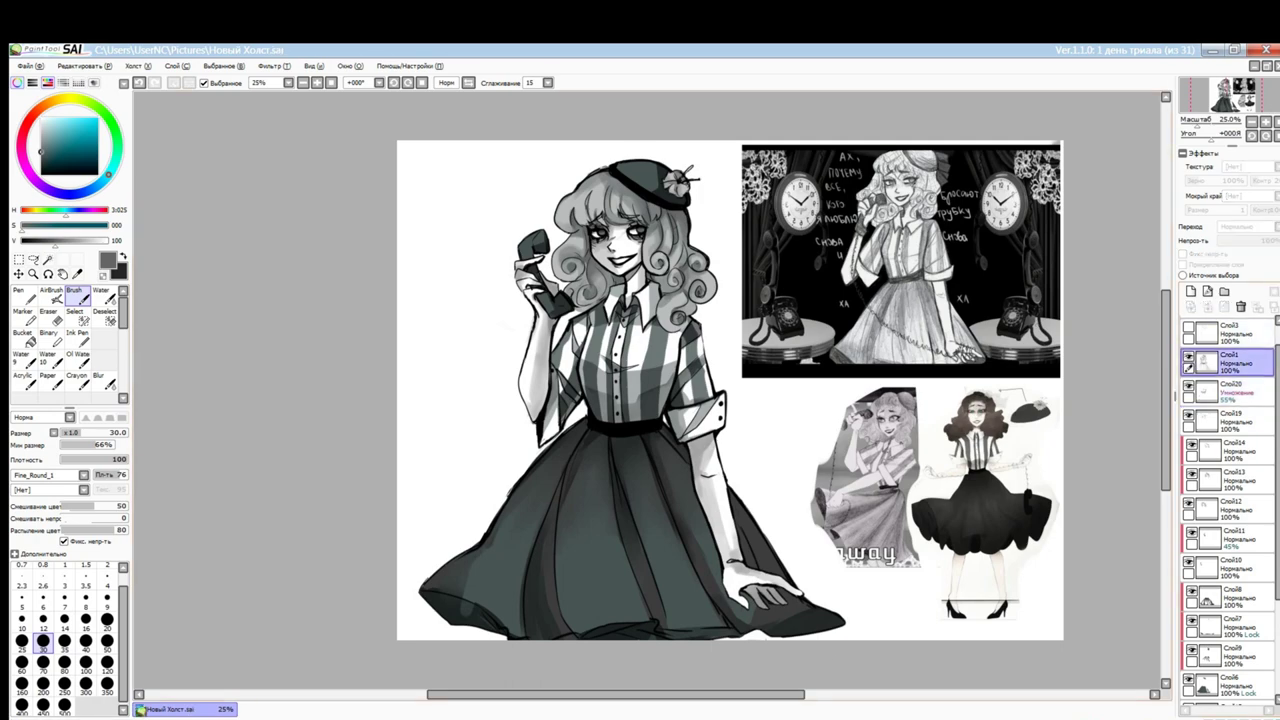
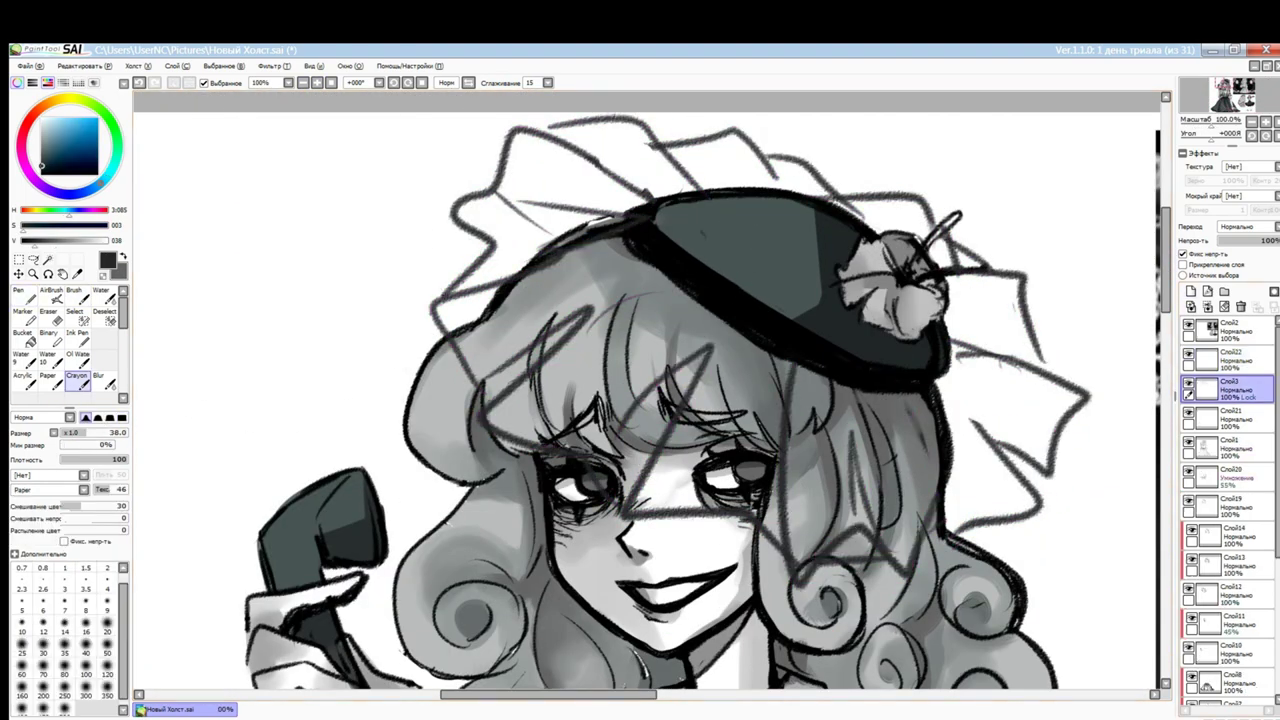
mouse_move(1030, 370)
mouse_down()
mouse_move(955, 213)
mouse_move(761, 136)
mouse_up()
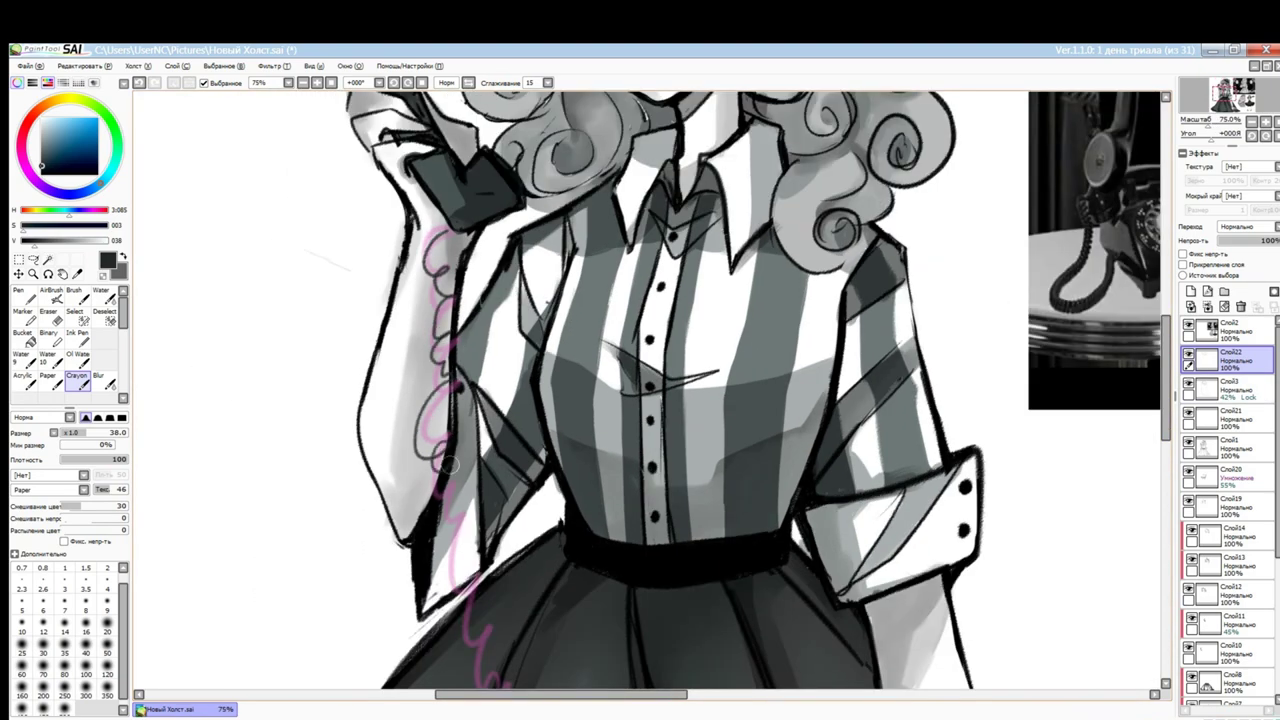
Trace the coiled phone cord in dark grey along the raised arm, skirt and lowered hand on Слой22 with the size 38 Crayon
mouse_move(452, 463)
mouse_down()
mouse_move(476, 382)
mouse_move(577, 627)
mouse_move(569, 357)
mouse_move(794, 474)
mouse_move(697, 652)
mouse_move(838, 518)
mouse_up()
scroll(838, 518, down, 4)
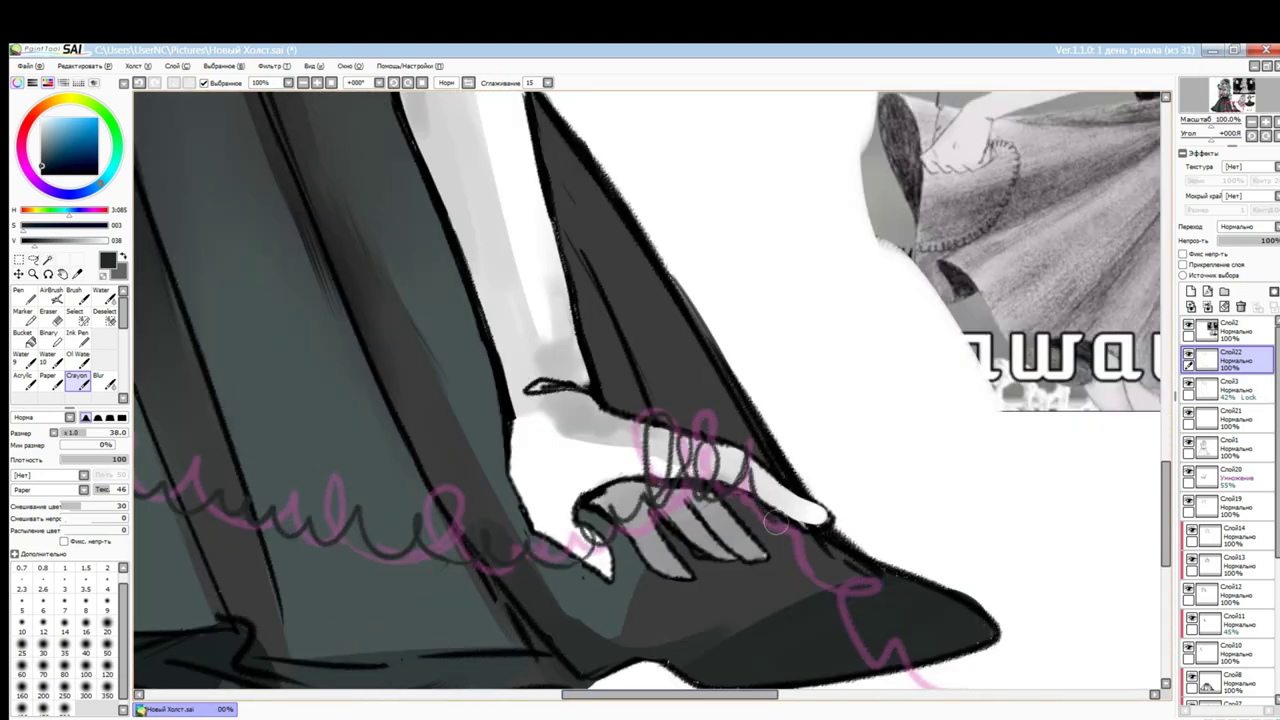
scroll(566, 285, up, 4)
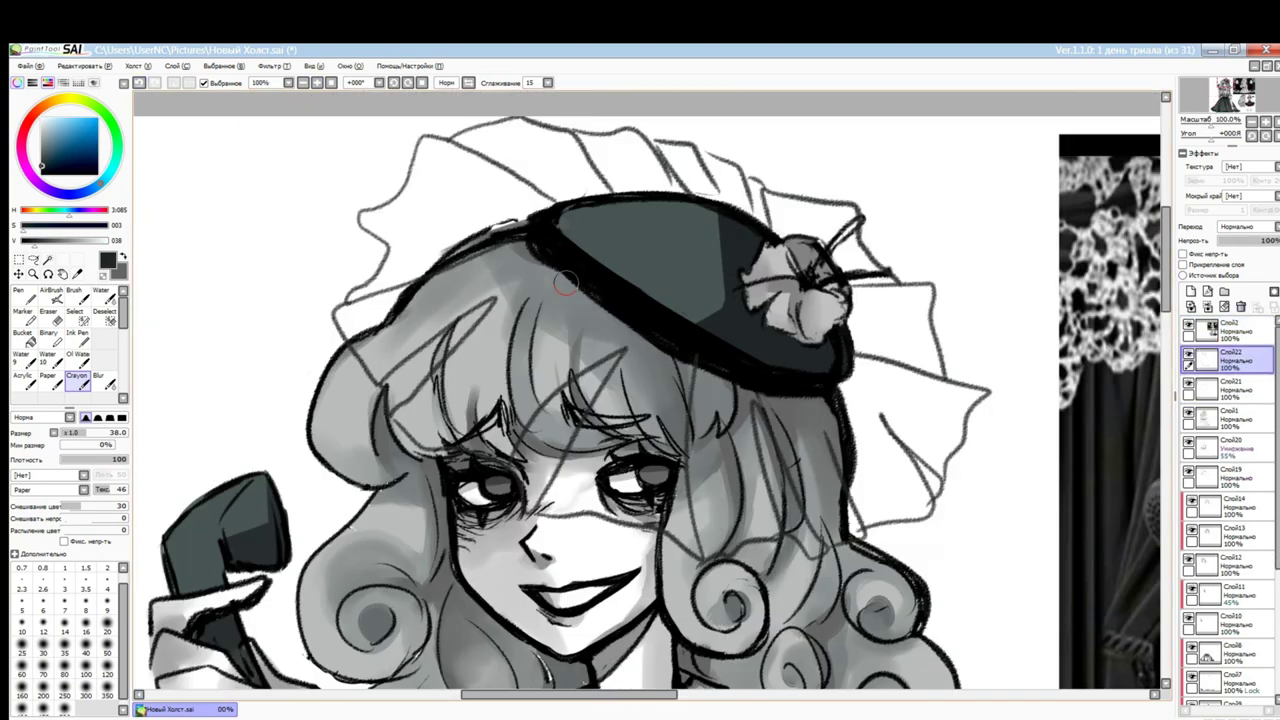
Add layer Слой23 below Слой22 and draw light grey fold lines radiating through the veil ruffles with the size 38 Crayon
alt+click(547, 265)
drag(547, 265, 480, 400)
drag(690, 360, 645, 510)
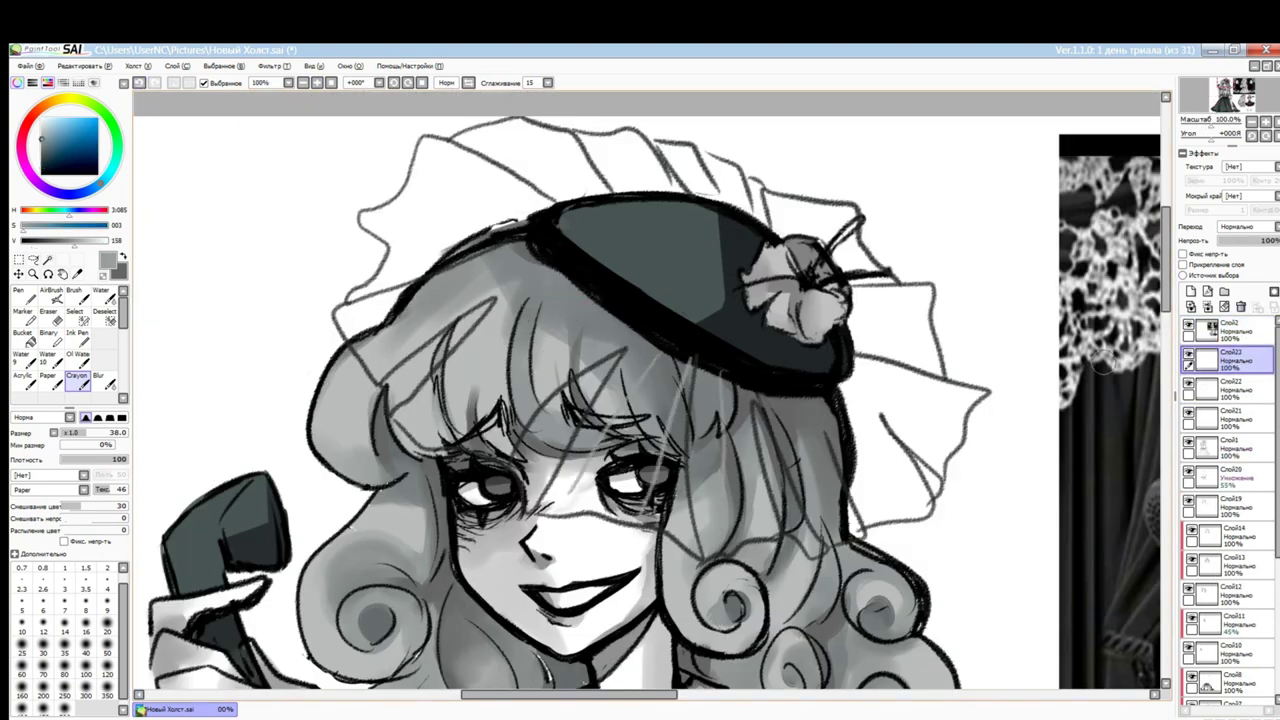
scroll(654, 343, up, 1)
drag(780, 235, 930, 335)
drag(950, 390, 845, 510)
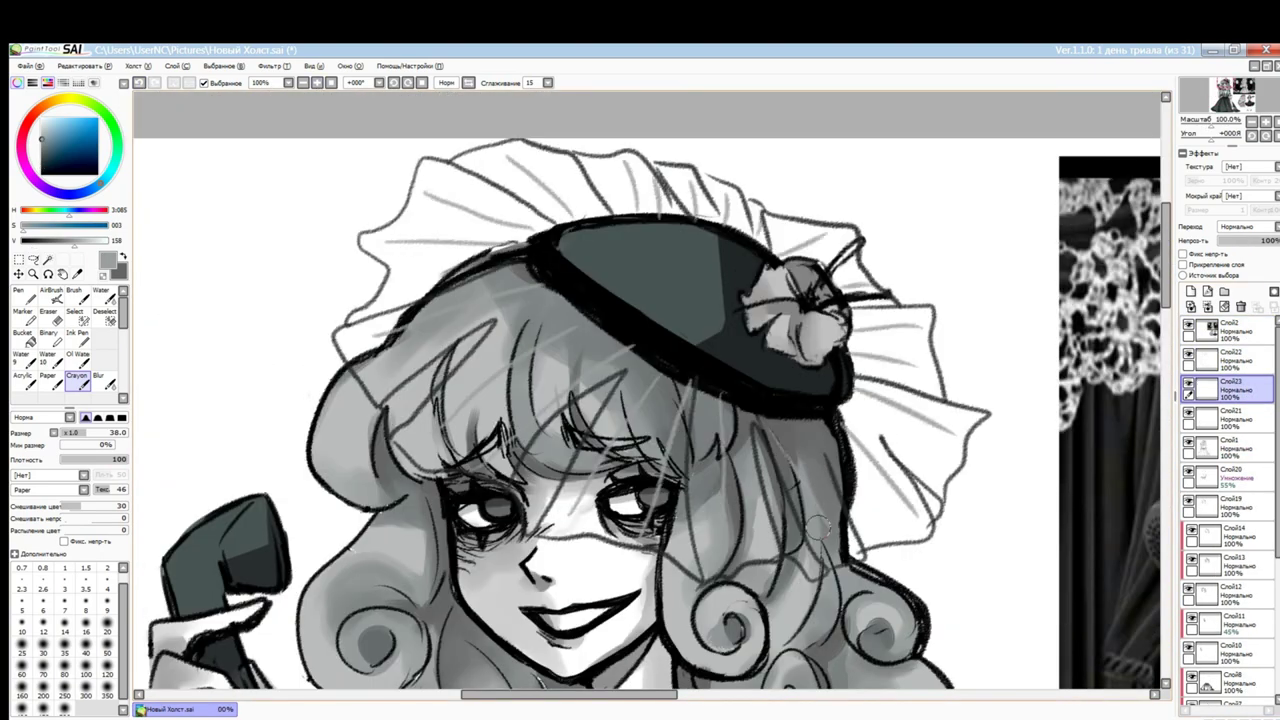
Draw curved light grey lines across the veil's folds on Слой23, forming a netting over the hair, face and ruffles
drag(655, 403, 845, 465)
drag(580, 160, 370, 330)
drag(660, 530, 460, 425)
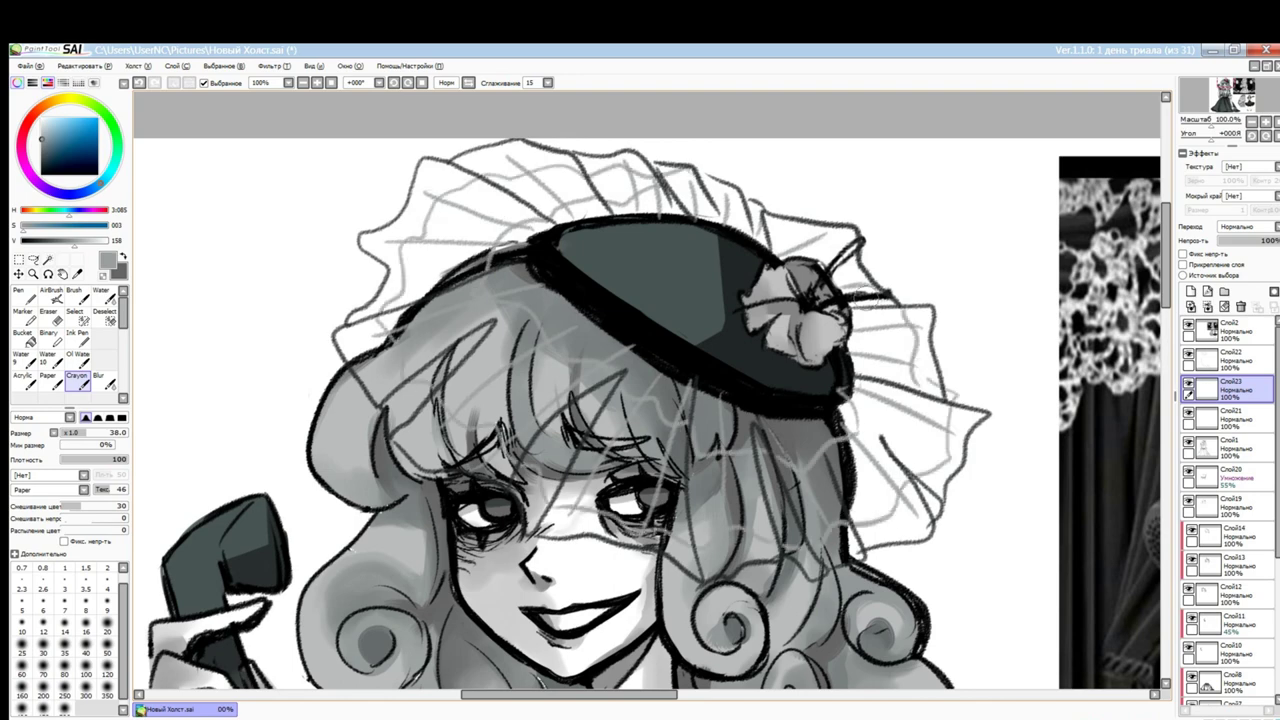
scroll(646, 397, down, 3)
scroll(646, 397, up, 2)
key(e)
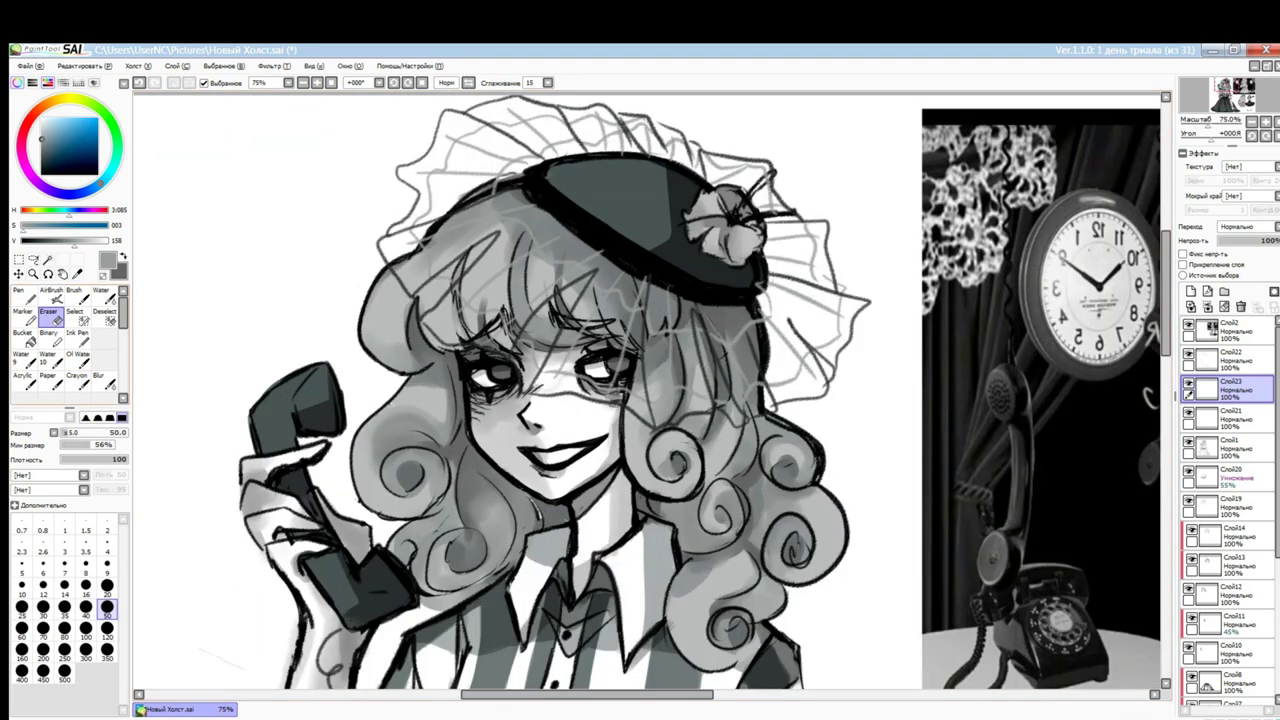
Check the reference pictures, add layer Слой24 in Умножение mode and shade the veil over the hair and eye with a size 30 Pen
scroll(646, 397, down, 10)
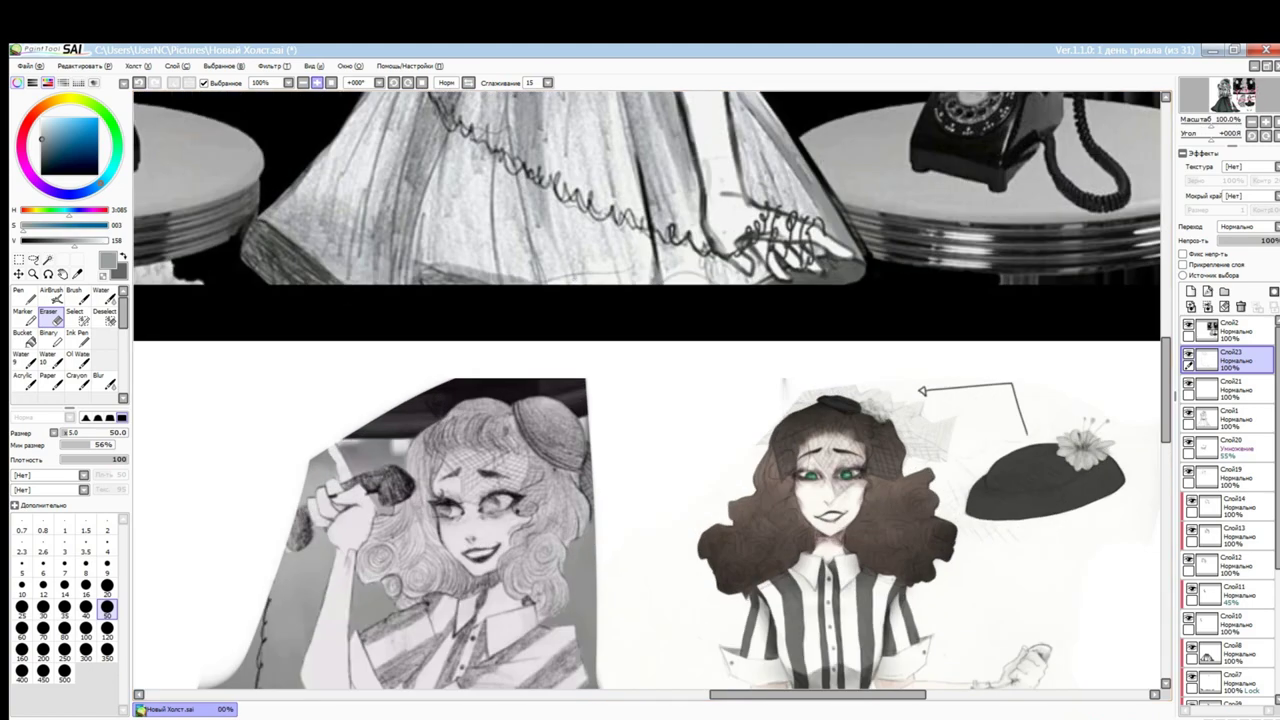
scroll(661, 323, down, 3)
scroll(661, 323, up, 4)
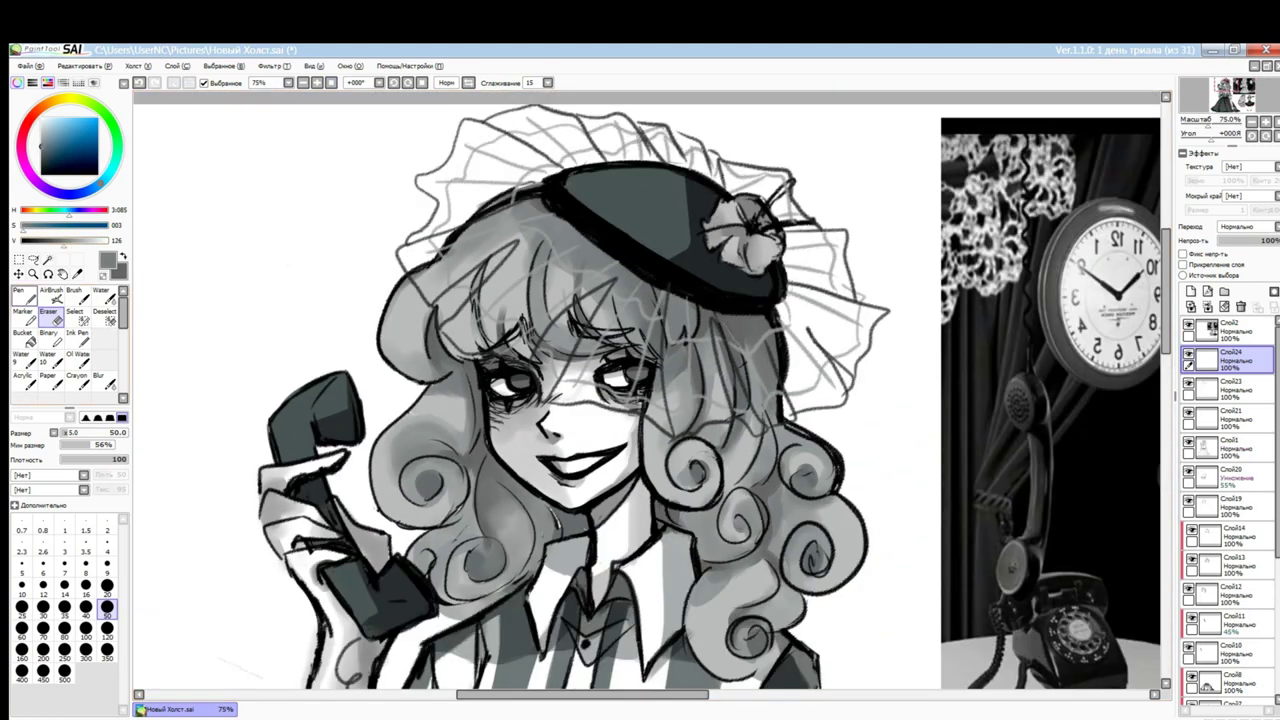
key(n)
drag(661, 323, 790, 300)
drag(700, 340, 660, 420)
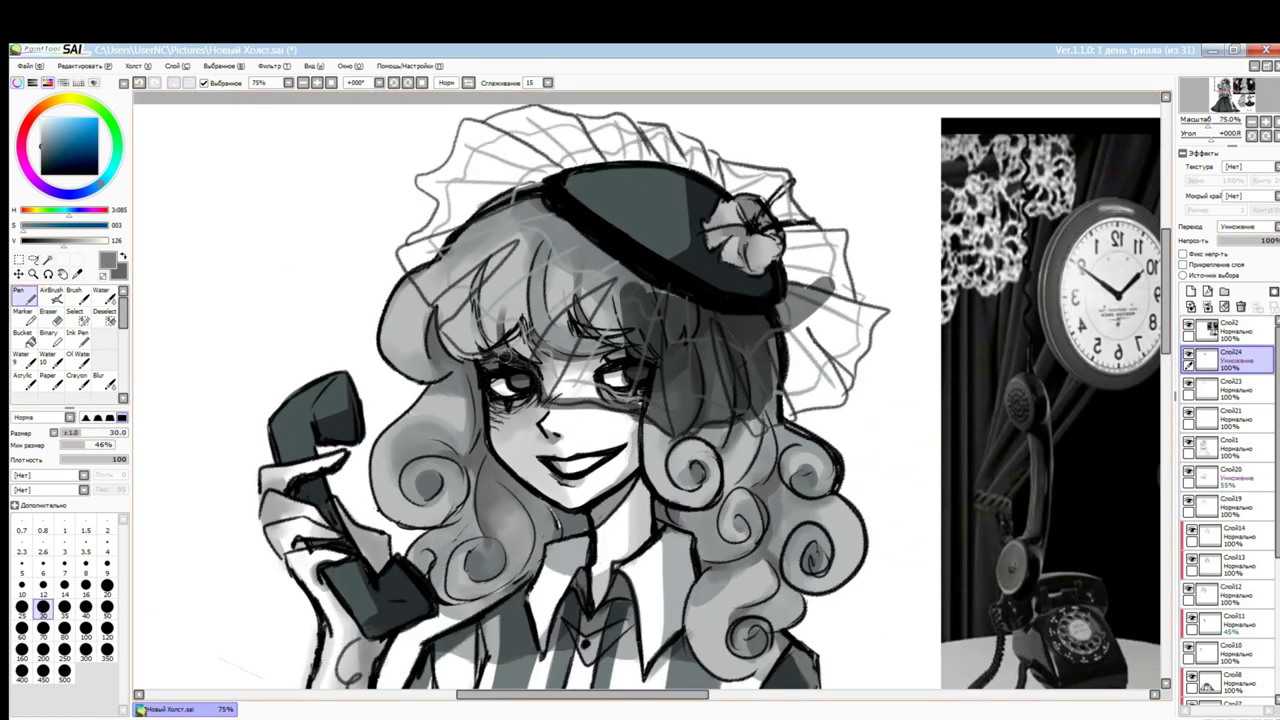
Cover the rest of the veil and the beret in grey on Слой24, and trim the veil's outer edge with a size 50 Eraser
drag(500, 380, 420, 190)
click(20, 333)
click(450, 160)
click(560, 130)
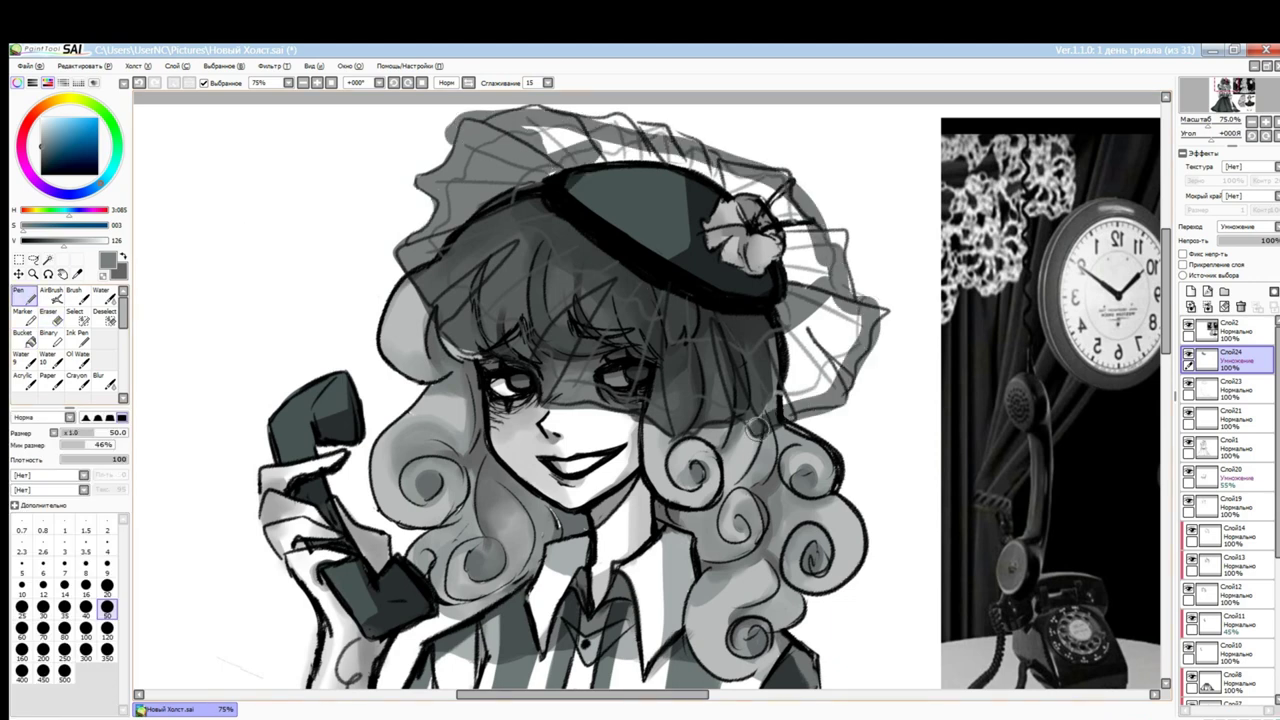
click(700, 220)
click(810, 350)
key(e)
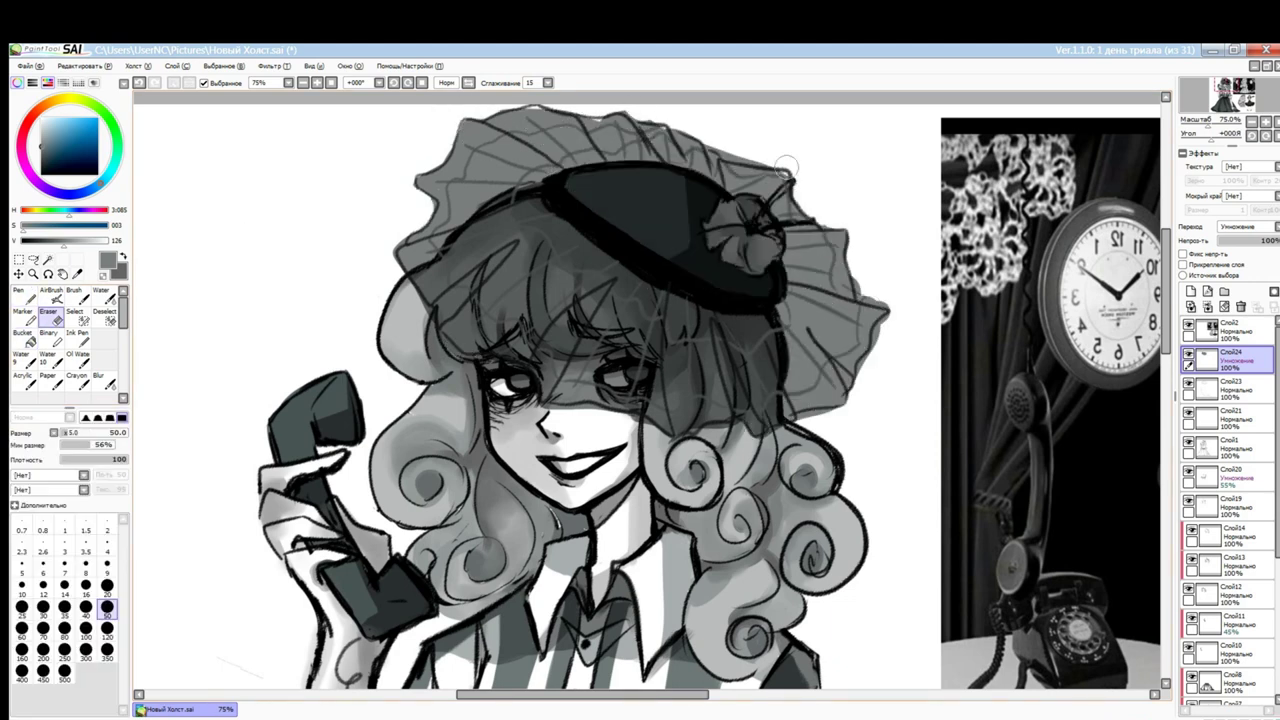
drag(790, 162, 870, 340)
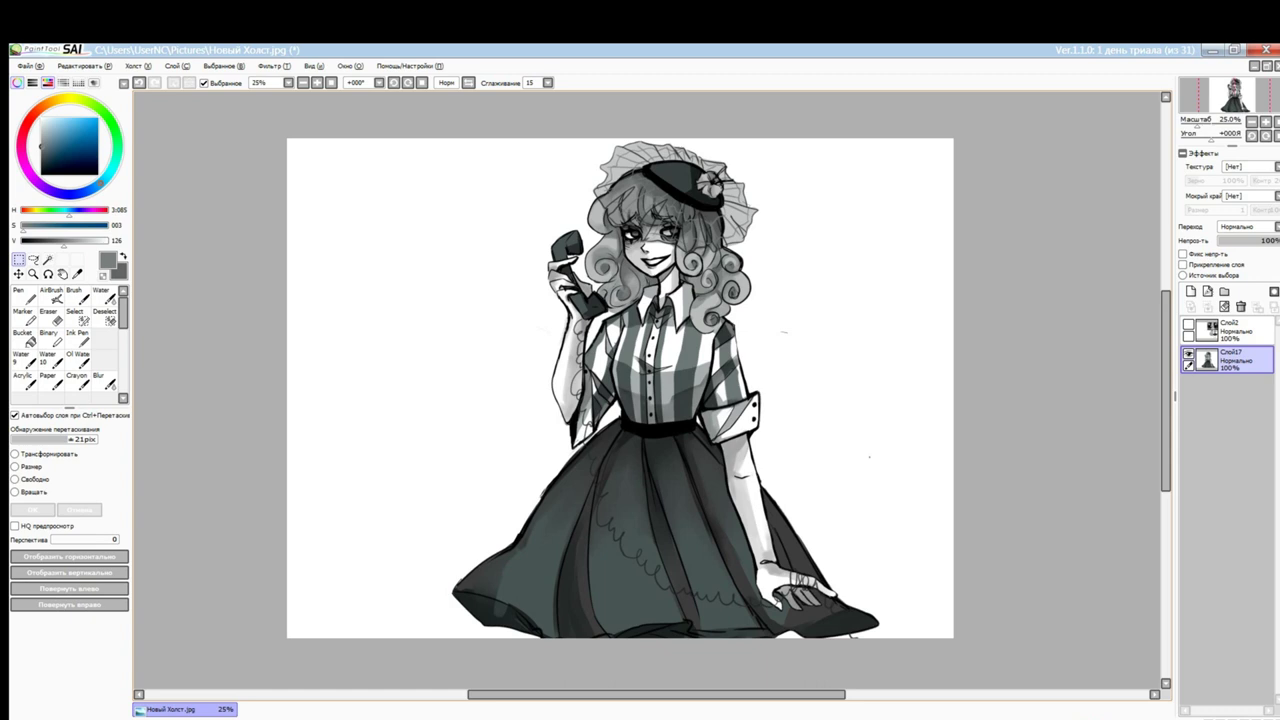
Paste the curtain scene with clocks and telephones, widen it to the canvas width and place its layer below the girl
key(ctrl+v)
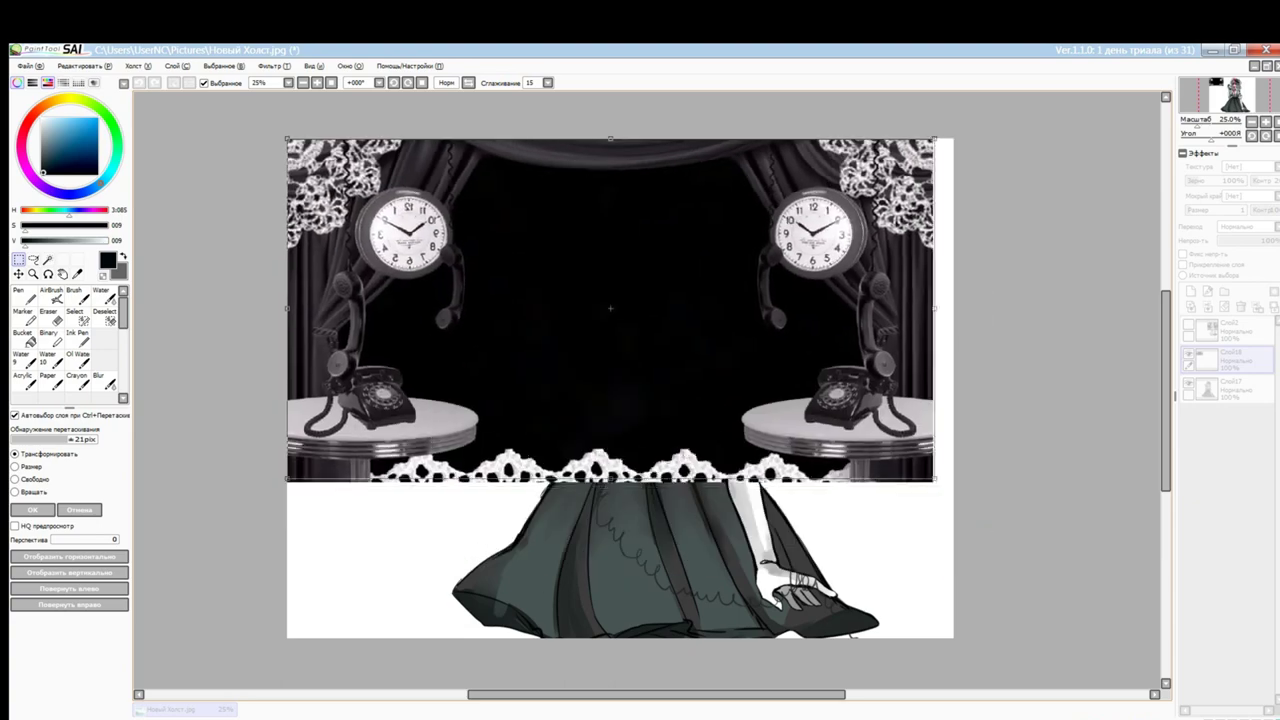
key(ctrl+t)
drag(1225, 388, 1225, 352)
Scale down the girl on Слой17 and place her centrally so she fits the height of the background scene
key(ctrl+t)
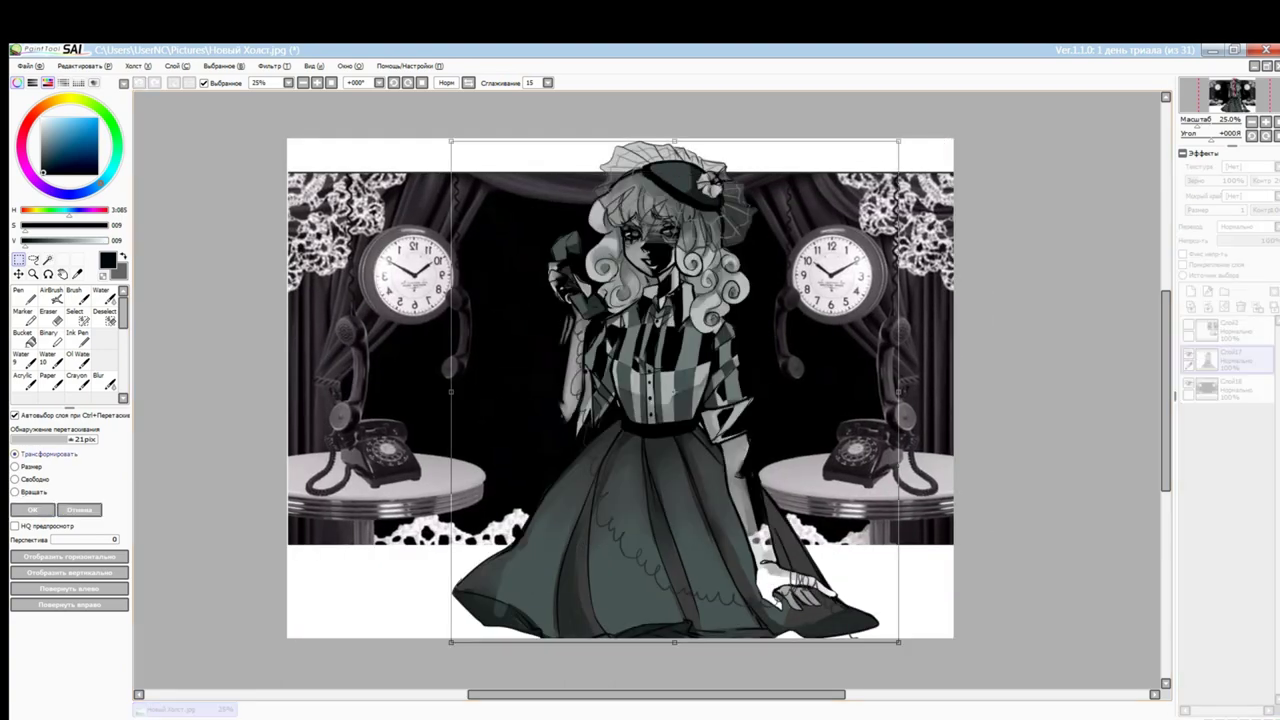
drag(690, 400, 710, 370)
scroll(615, 400, up, 1)
scroll(615, 400, down, 1)
drag(428, 607, 469, 568)
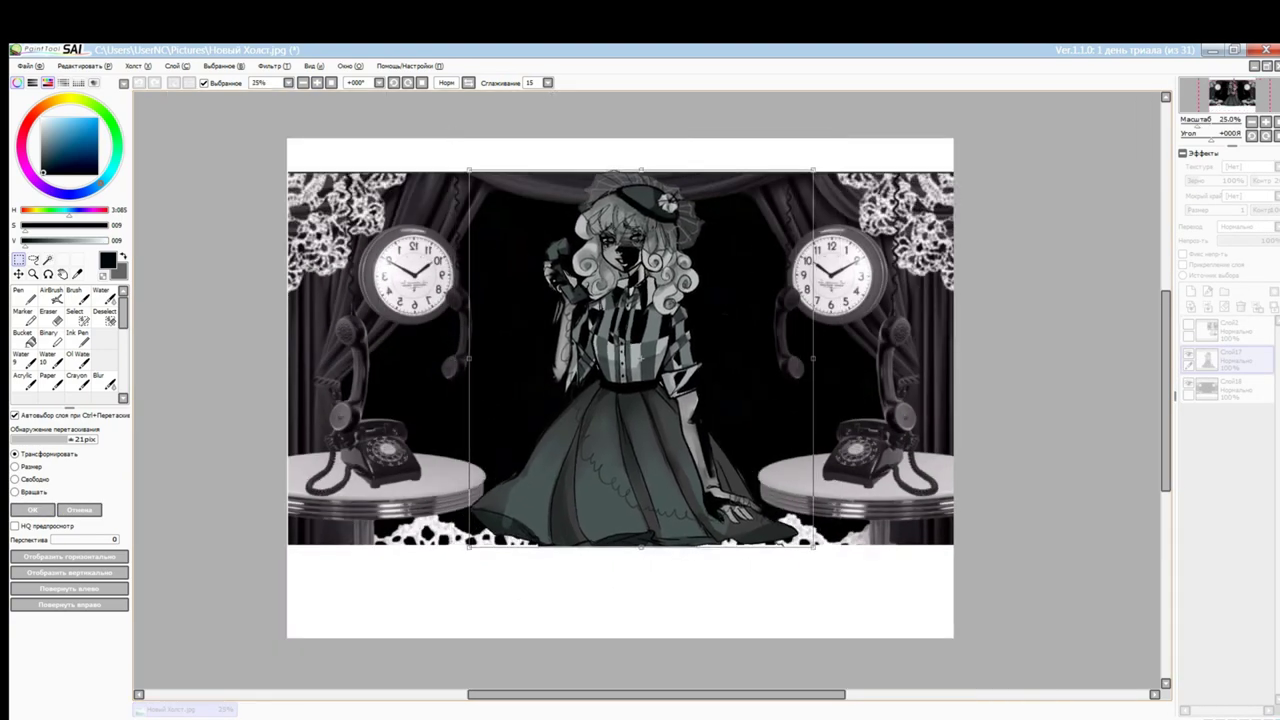
scroll(469, 568, up, 1)
key(Return)
key(e)
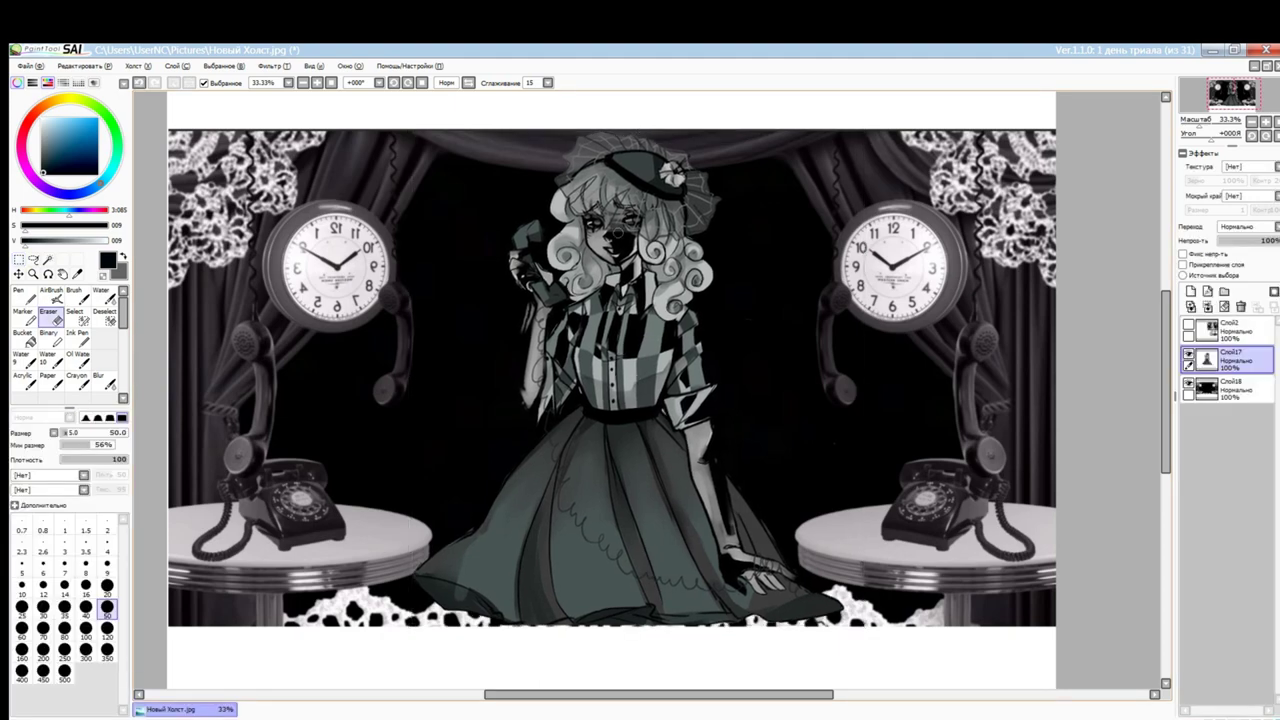
Crop the canvas to the background scene and slightly adjust the girl's size to fit the new frame
click(1230, 388)
scroll(615, 400, down, 1)
key(m)
drag(314, 177, 980, 543)
scroll(647, 390, up, 1)
key(ctrl+t)
drag(443, 636, 448, 630)
key(Return)
Lower Слой18 to 60% opacity, erase the background behind the girl with a size 70 Eraser, and restore the layer to 100%
key(e)
scroll(647, 390, up, 3)
drag(1277, 241, 1256, 241)
scroll(647, 390, down, 1)
drag(481, 296, 486, 311)
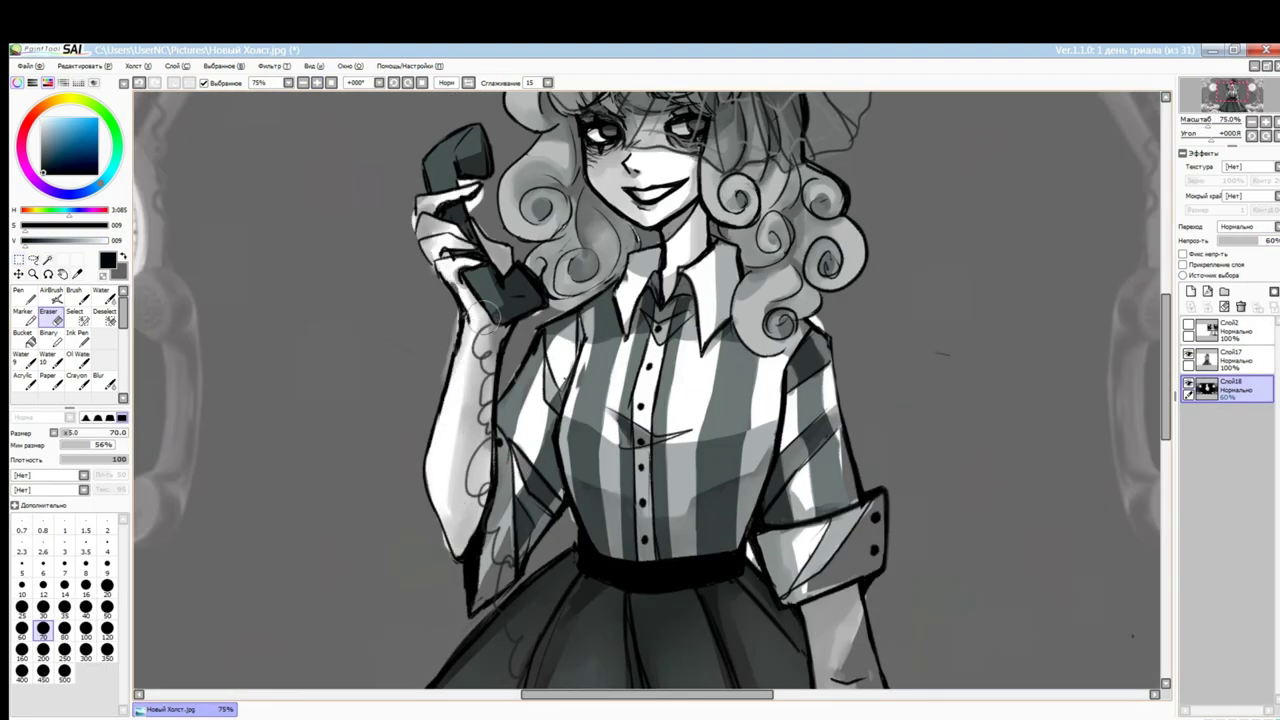
scroll(617, 541, down, 8)
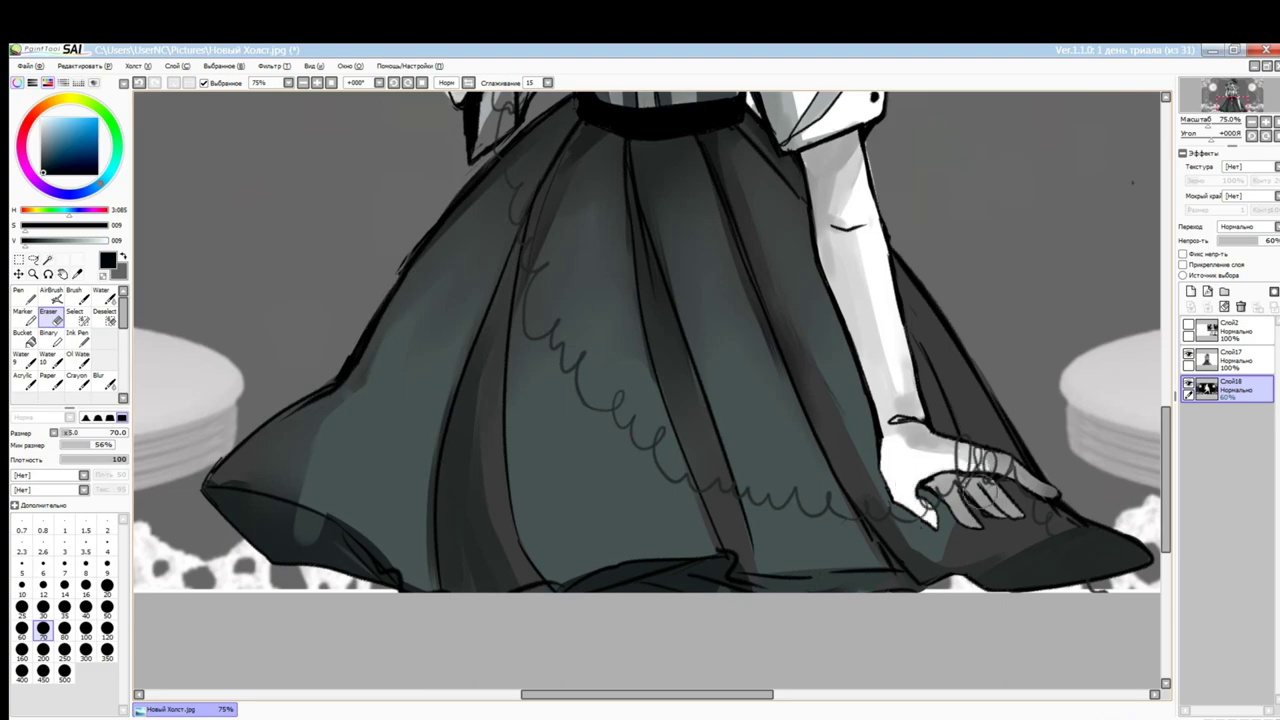
scroll(617, 541, down, 1)
scroll(647, 390, down, 3)
key(ctrl+z)
Inspect the girl's outline against the dark background and add layer Слой19 above Слой17
key(b)
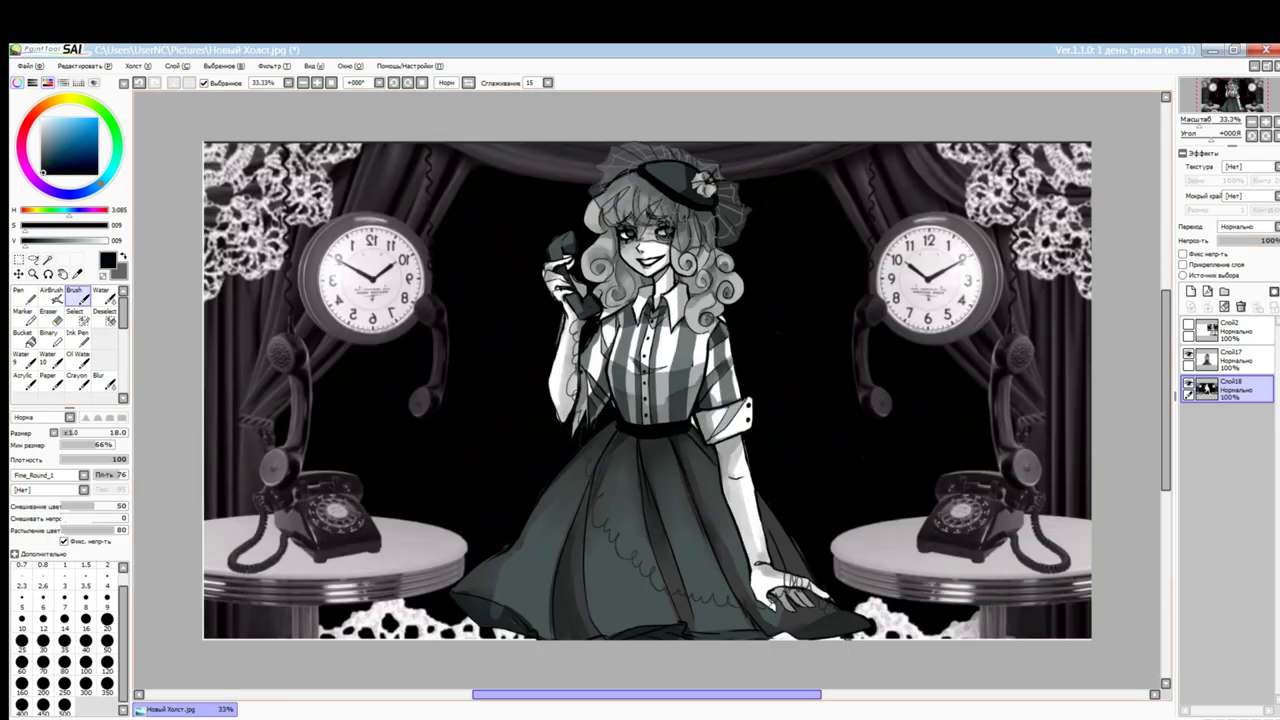
scroll(647, 390, up, 5)
scroll(647, 390, down, 2)
scroll(647, 390, down, 3)
scroll(647, 390, up, 2)
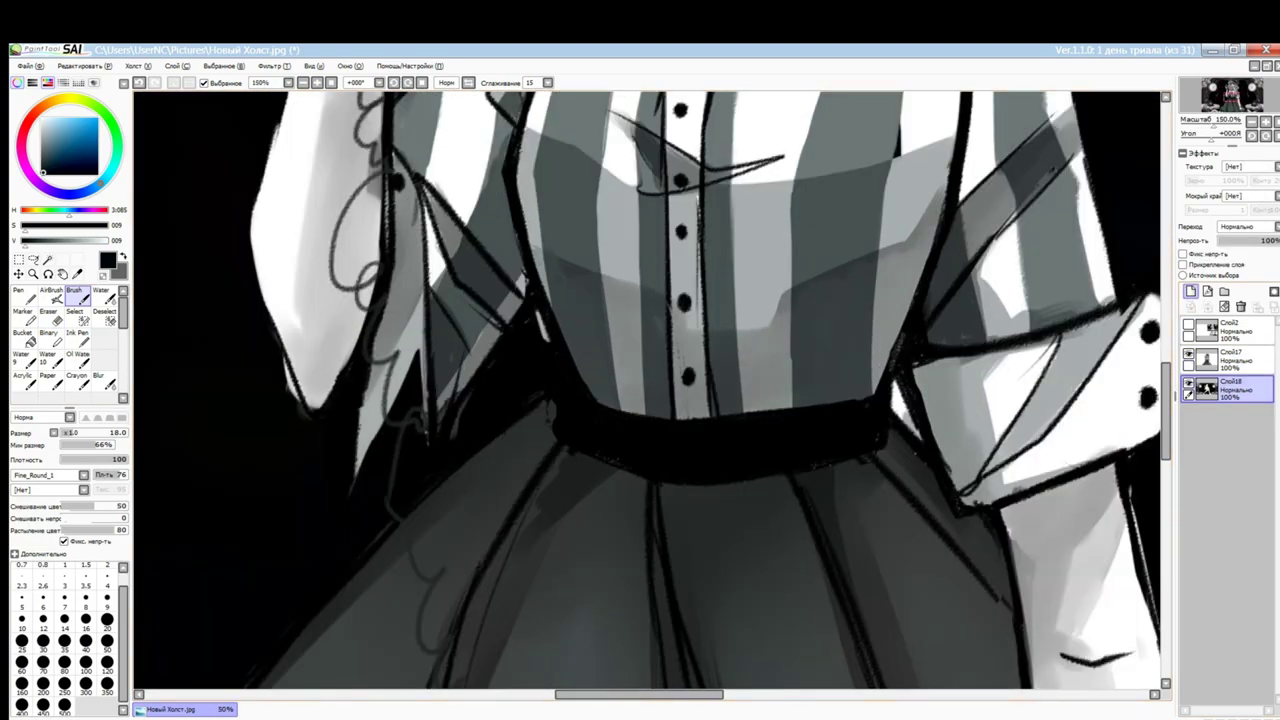
click(1190, 291)
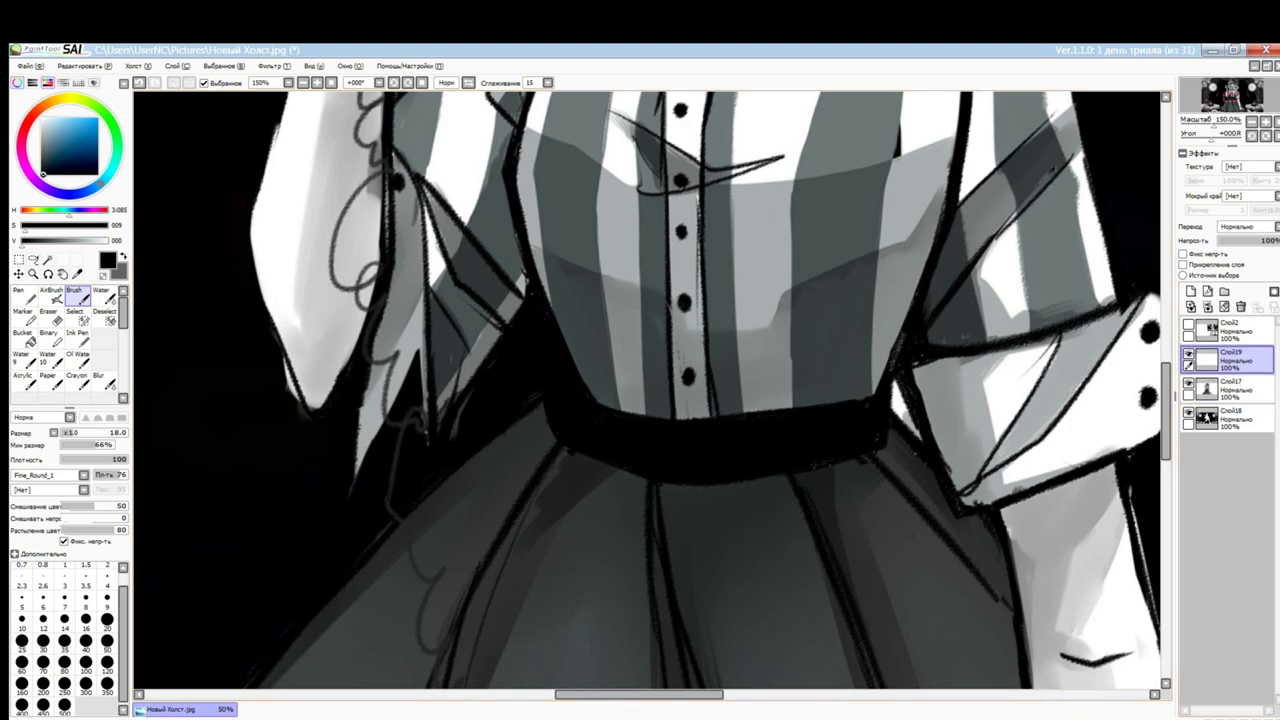
Switch to the NVIDIA control panel to check the desktop brightness, contrast and gamma, and return to the drawing
key(alt+Tab)
key(alt+Tab)
key(alt+Tab)
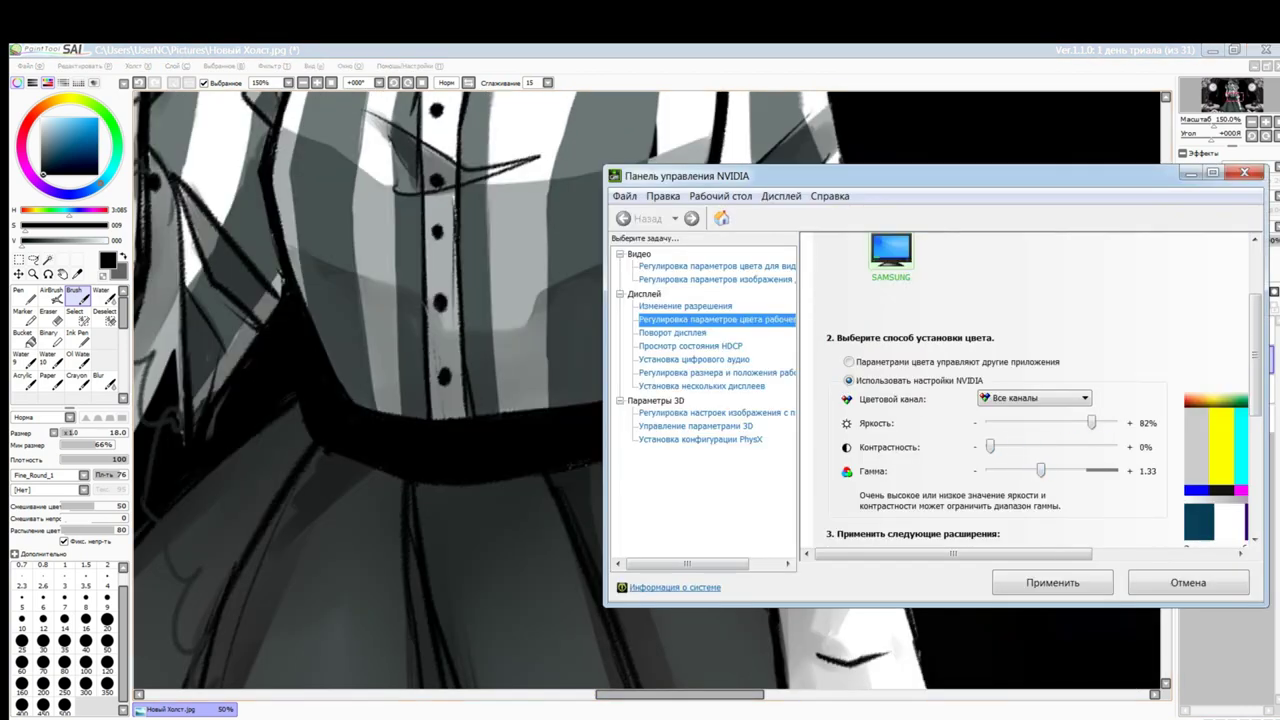
key(alt+Tab)
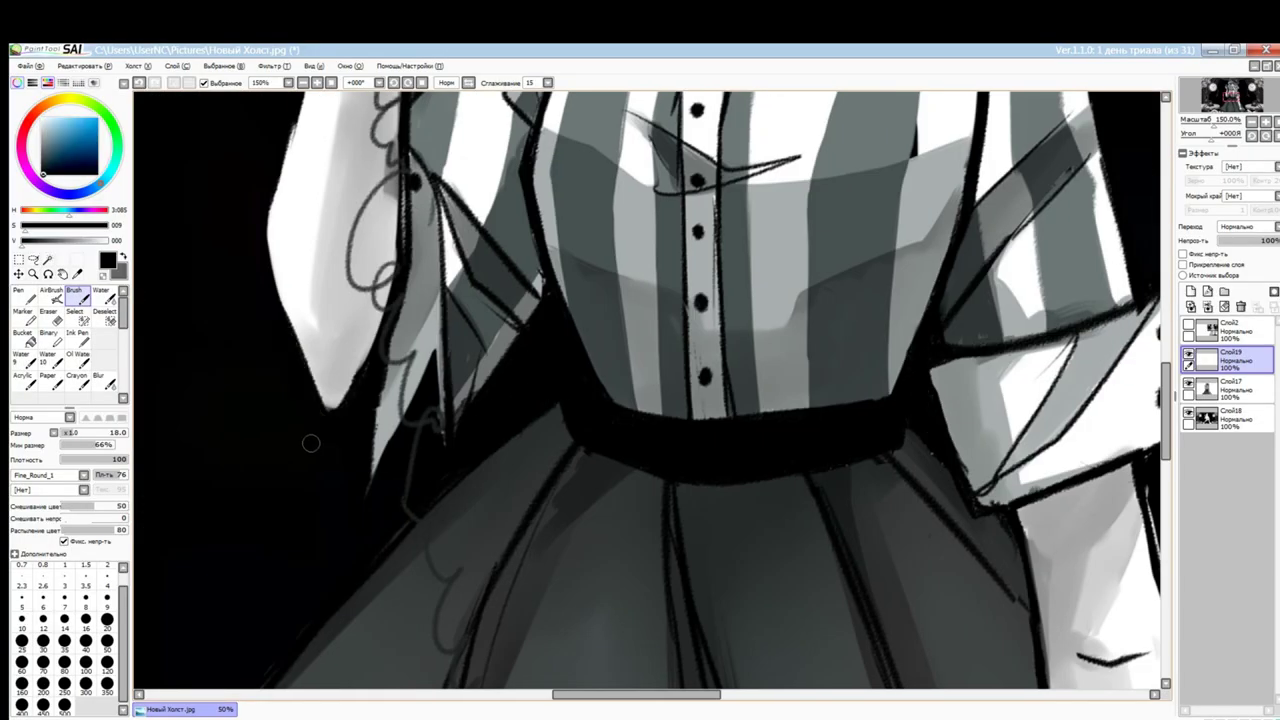
scroll(310, 443, down, 4)
key(alt+Tab)
scroll(1030, 400, down, 3)
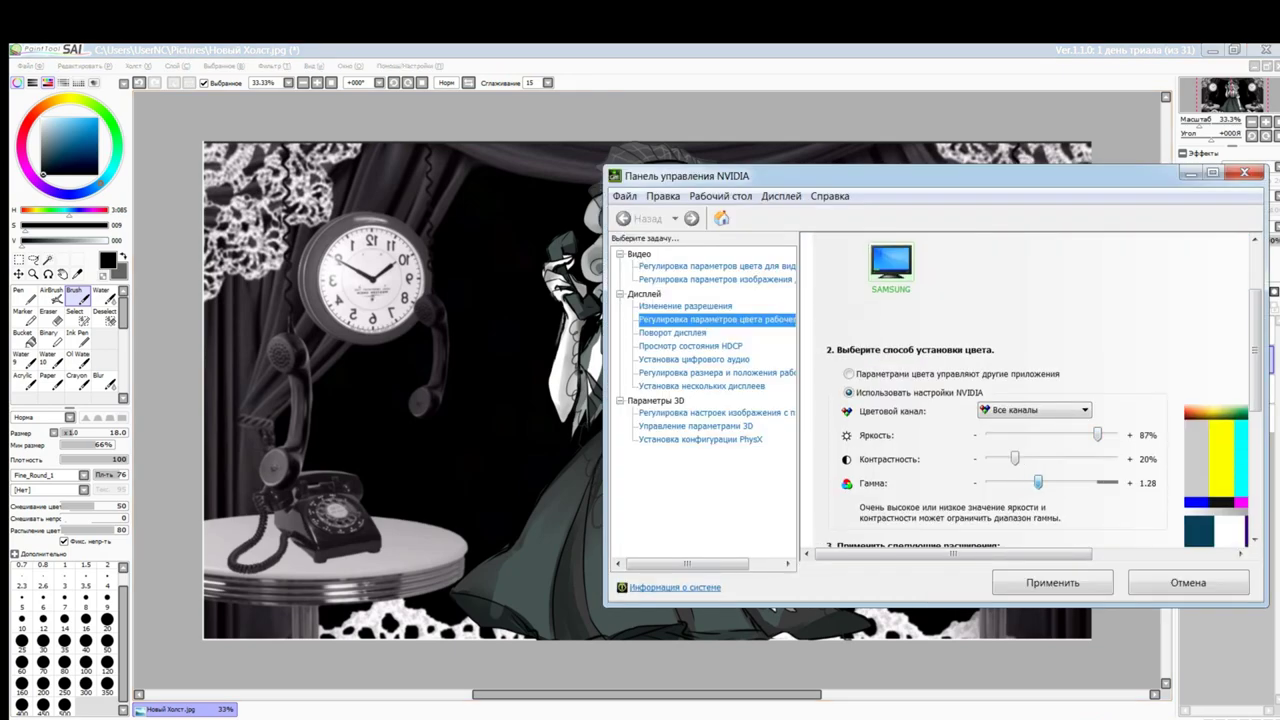
key(alt+Tab)
Rework the raised arm's hanging sleeve tip with the Eraser and a size 25 Crayon, and keep Слой18 at 100% opacity
scroll(203, 380, up, 4)
key(e)
mouse_move(635, 355)
mouse_down()
mouse_move(600, 470)
mouse_move(620, 430)
mouse_up()
key(c)
drag(554, 487, 560, 395)
click(1228, 418)
drag(1230, 240, 1276, 240)
click(1228, 358)
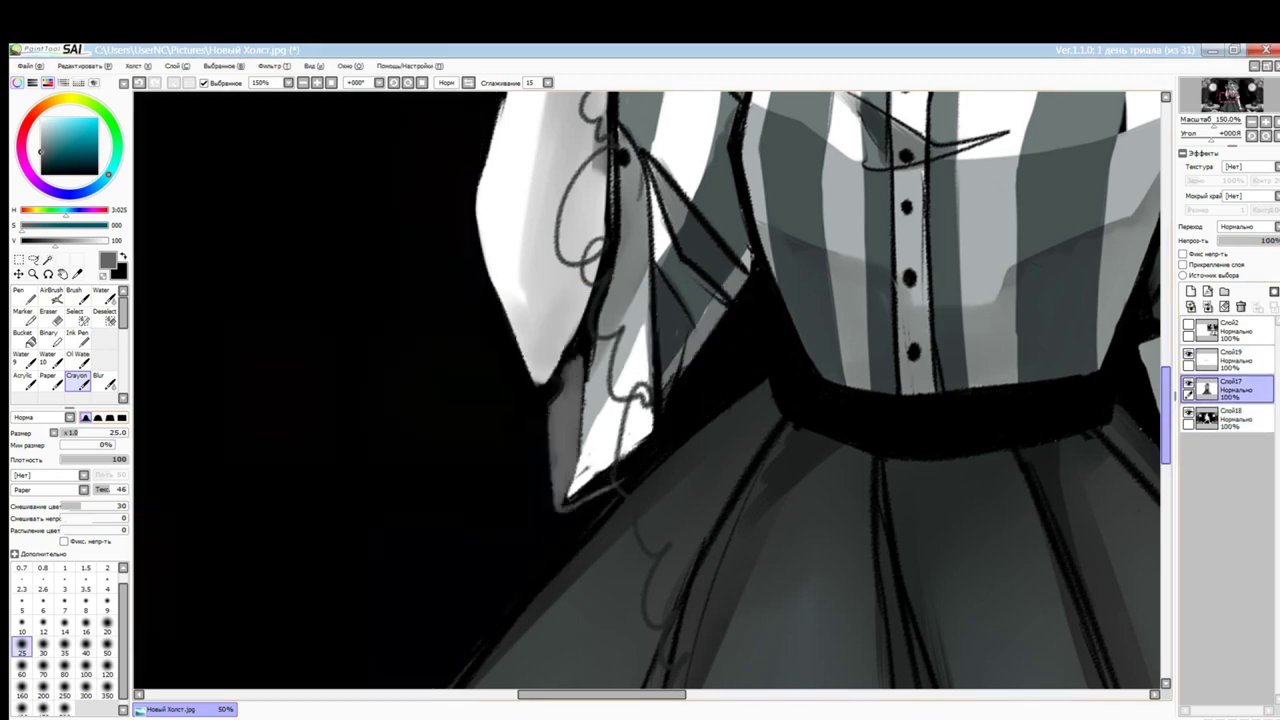
Clean up the edges of the rolled cuff, waistband and upper skirt on Слой19 with sampled colors and the size 25 Crayon
scroll(1059, 237, down, 1)
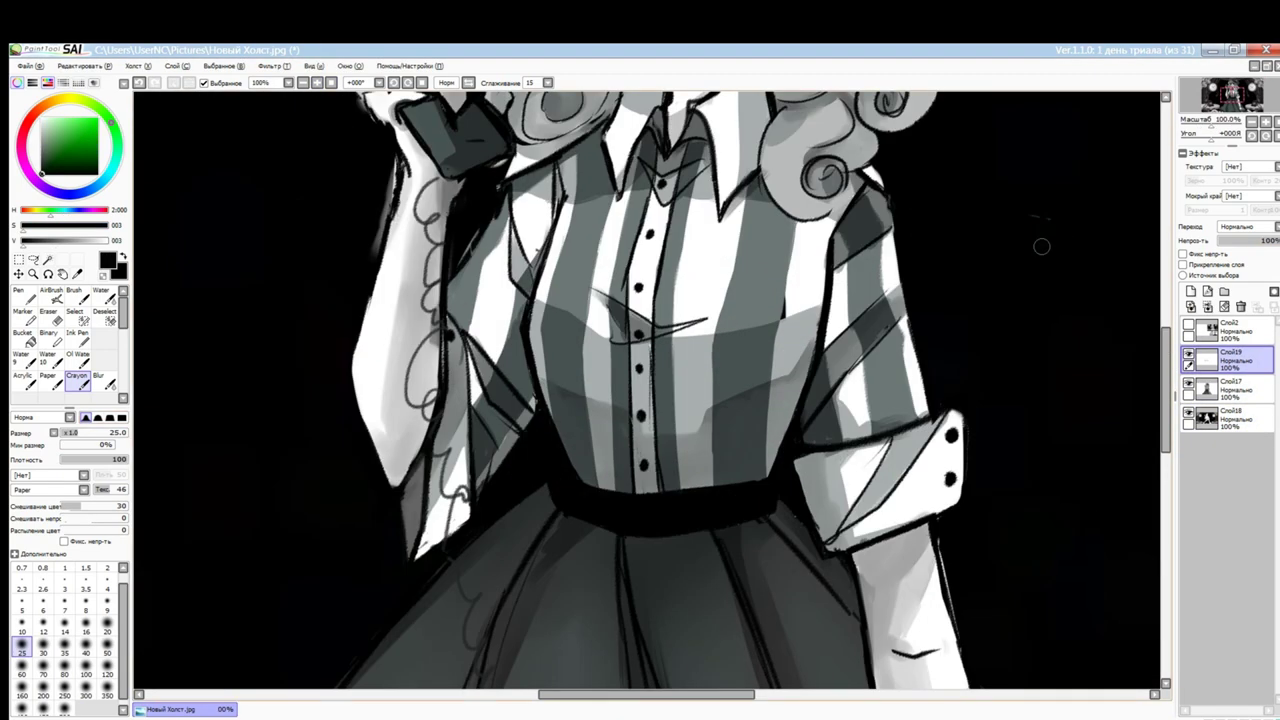
scroll(962, 507, up, 1)
alt+click(962, 507)
drag(1104, 560, 744, 574)
drag(597, 259, 942, 289)
alt+click(942, 289)
alt+click(870, 290)
drag(800, 484, 610, 204)
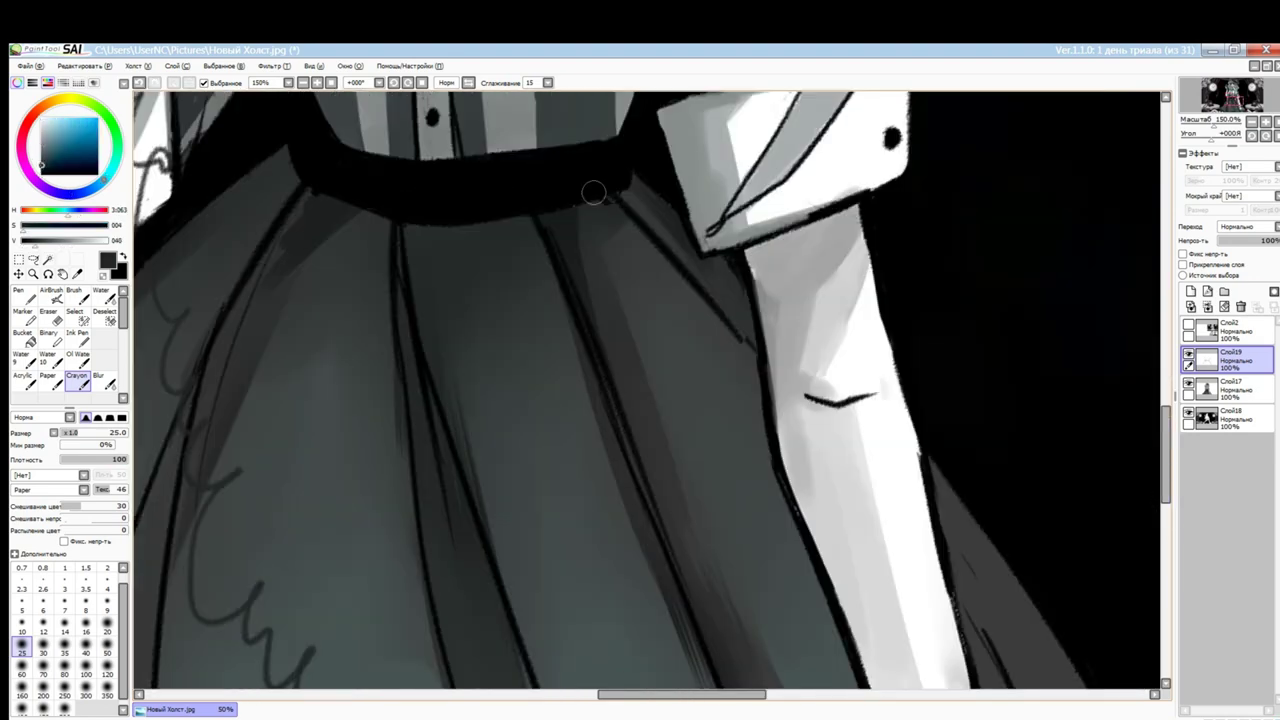
Touch up the skirt's outer edge beside the lowered arm and hand with the black size 25 Crayon
scroll(522, 565, down, 3)
drag(1100, 450, 843, 514)
drag(1000, 560, 914, 474)
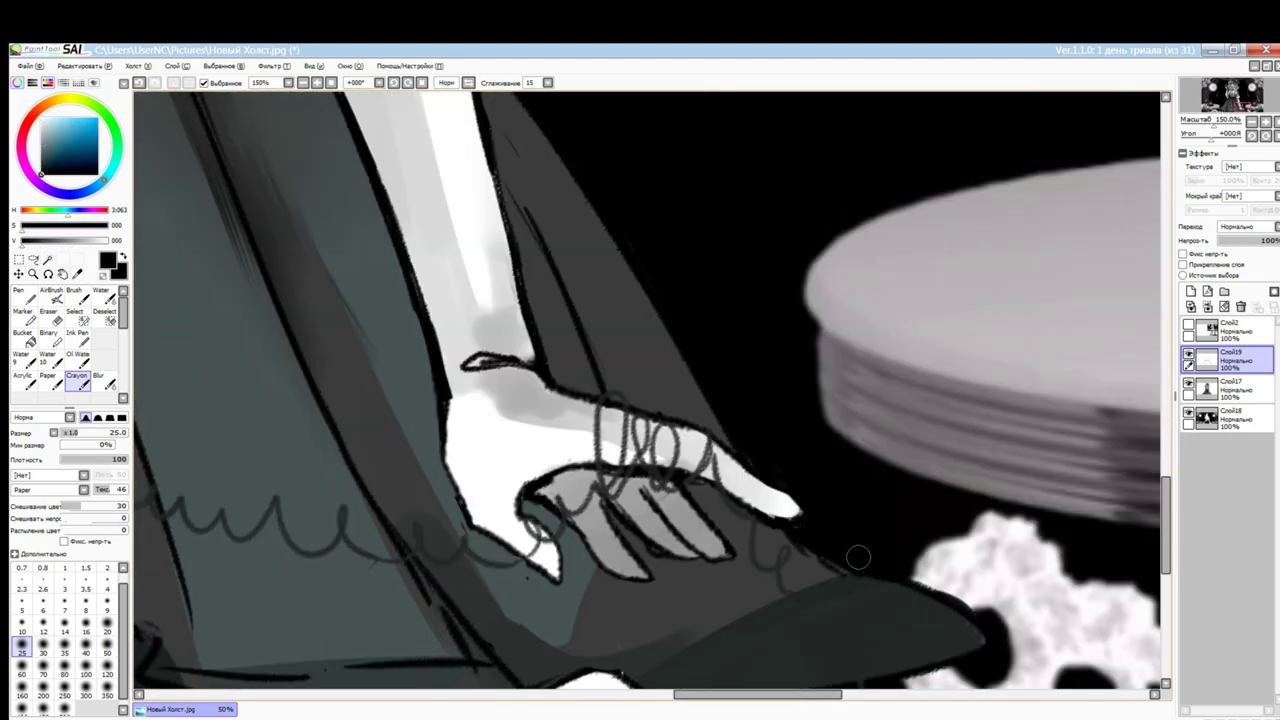
Sample white and grey tones and clean up the raised forearm and the adjoining shoulder of the striped sleeve on Слой19
scroll(646, 390, down, 3)
key(h)
alt+click(525, 312)
drag(545, 308, 700, 400)
alt+click(433, 208)
key(h)
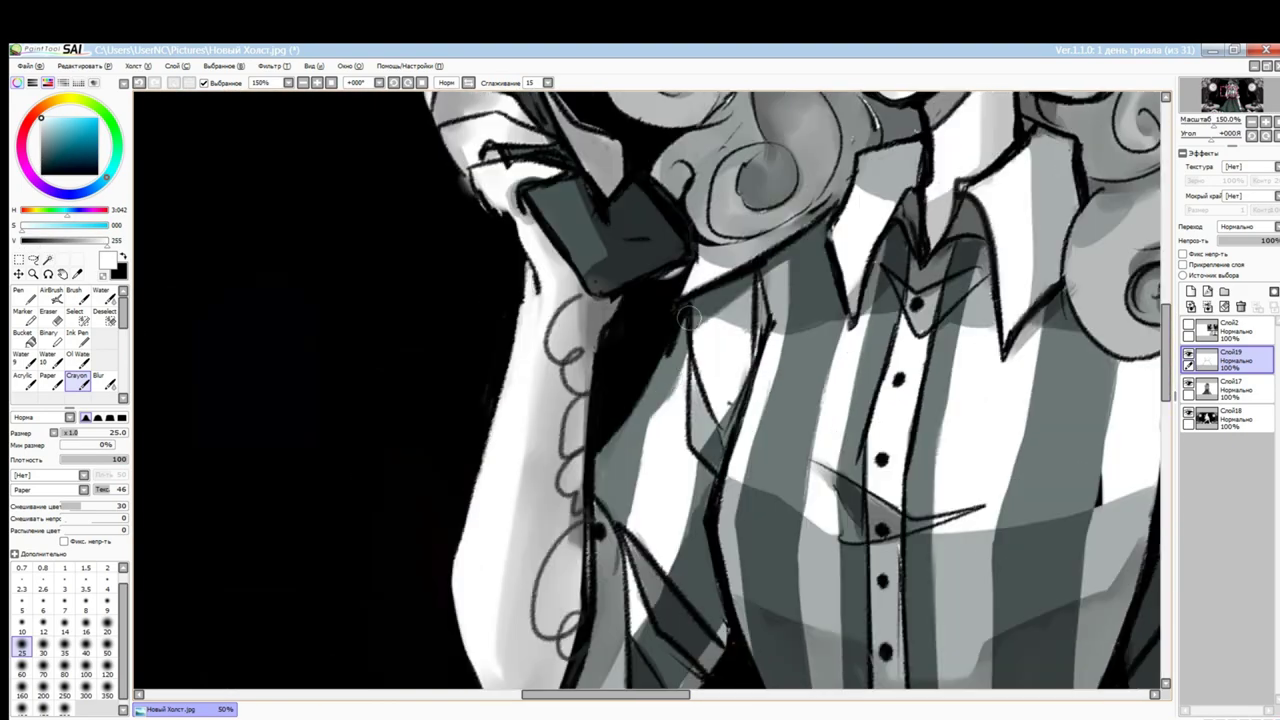
alt+click(638, 405)
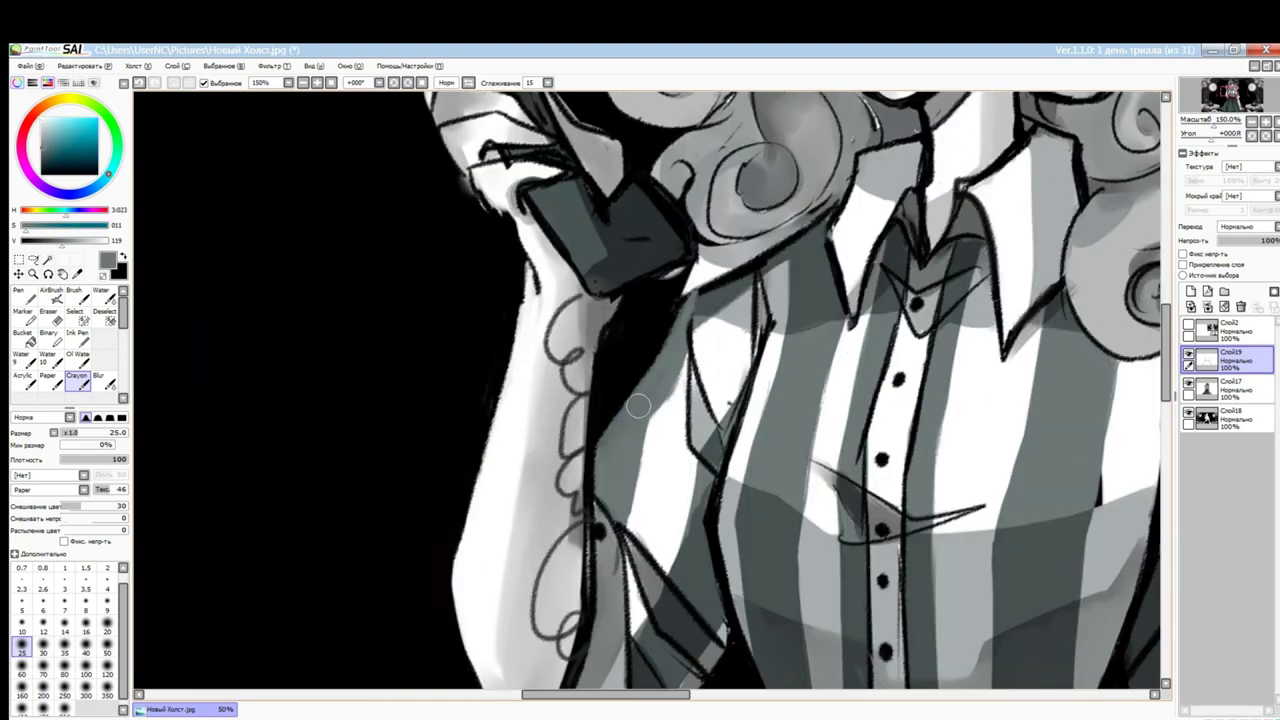
Retouch the shoulder edge below the handset and the fingers gripping it with sampled black, white and grey
scroll(680, 318, up, 4)
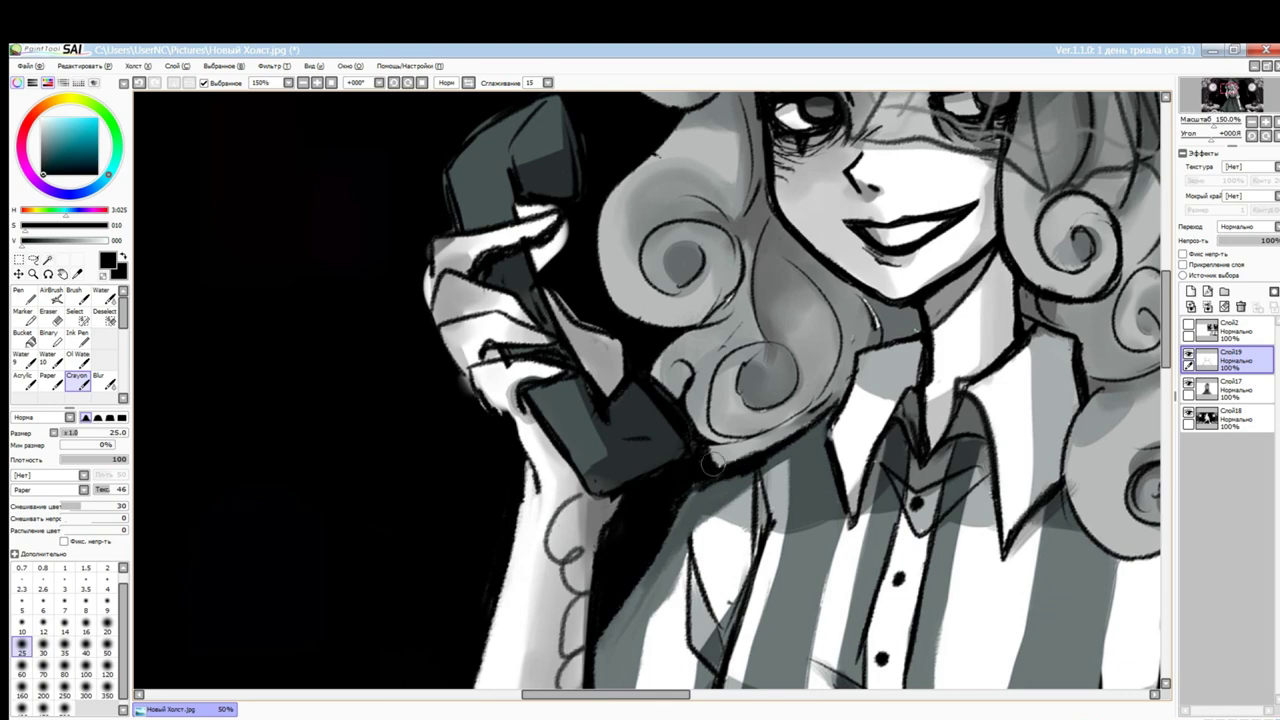
scroll(712, 462, down, 3)
alt+click(785, 318)
scroll(537, 337, up, 3)
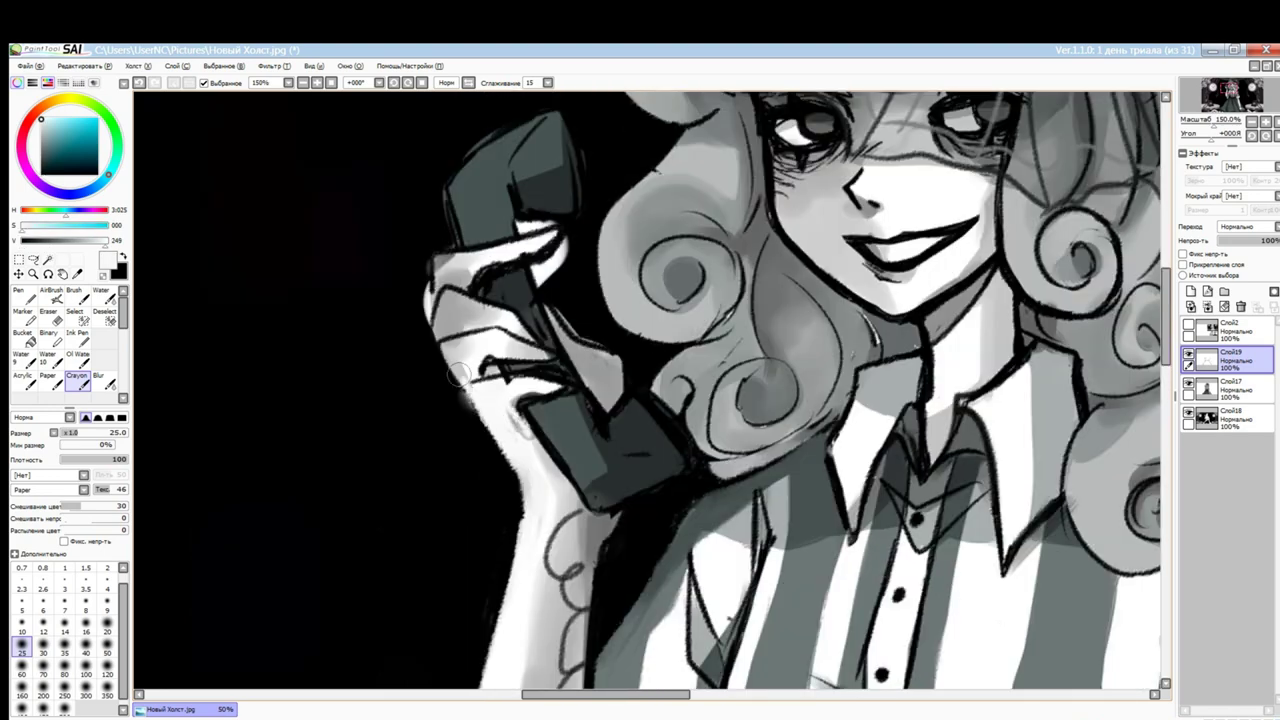
alt+click(540, 228)
drag(465, 272, 535, 248)
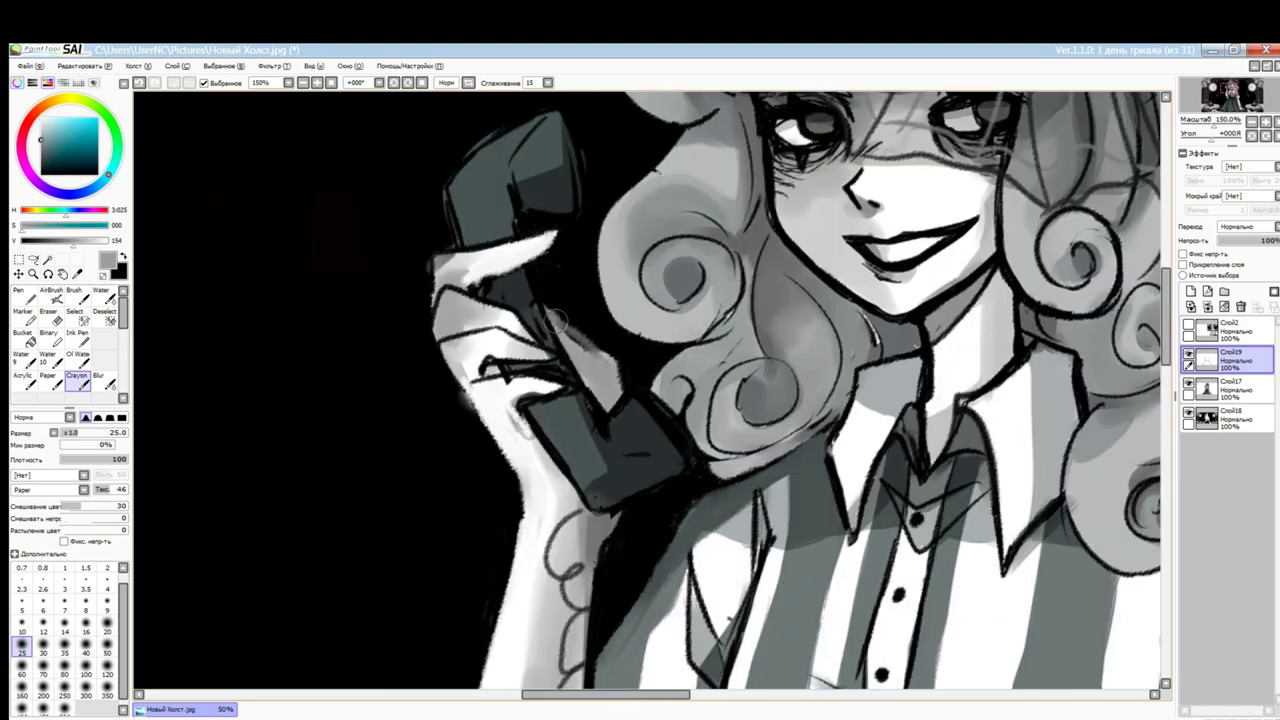
Clean up the edges of the curls beside the handset and the striped sleeve's outer edge on Слой19 with sampled grey and white
scroll(610, 330, right, 3)
alt+click(677, 335)
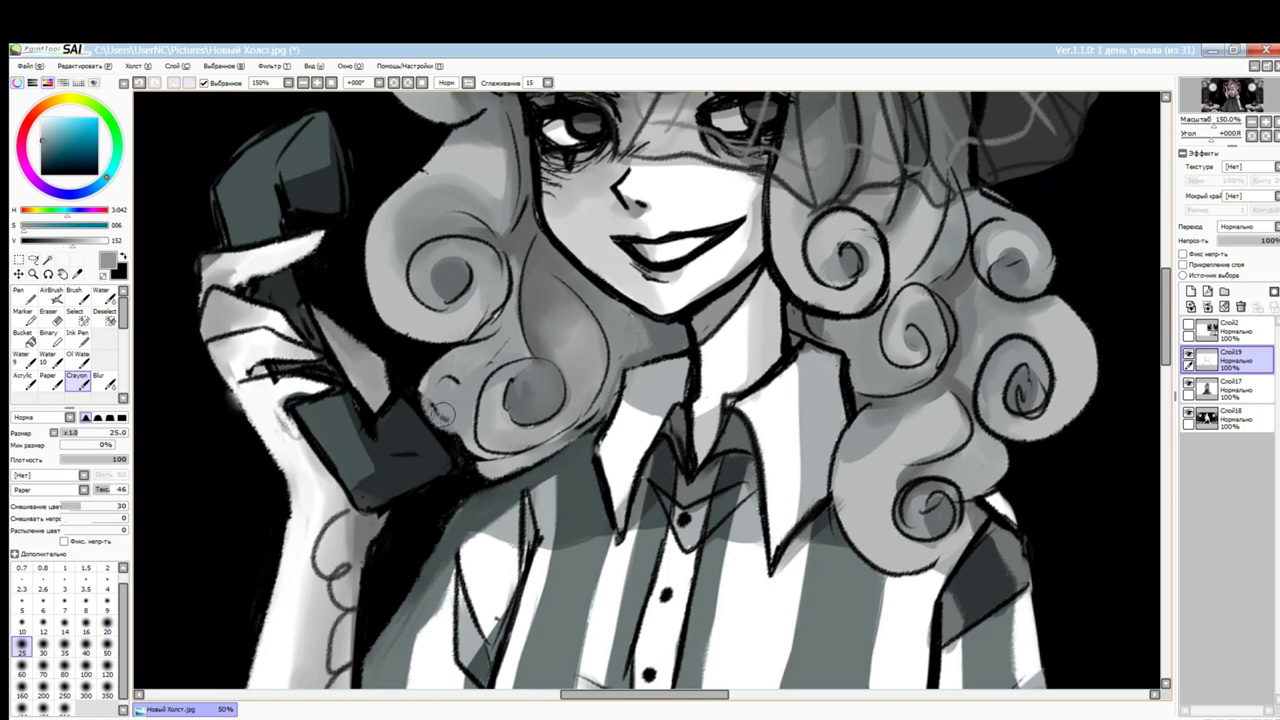
scroll(640, 400, right, 3)
scroll(800, 500, down, 3)
scroll(800, 380, down, 1)
alt+click(812, 306)
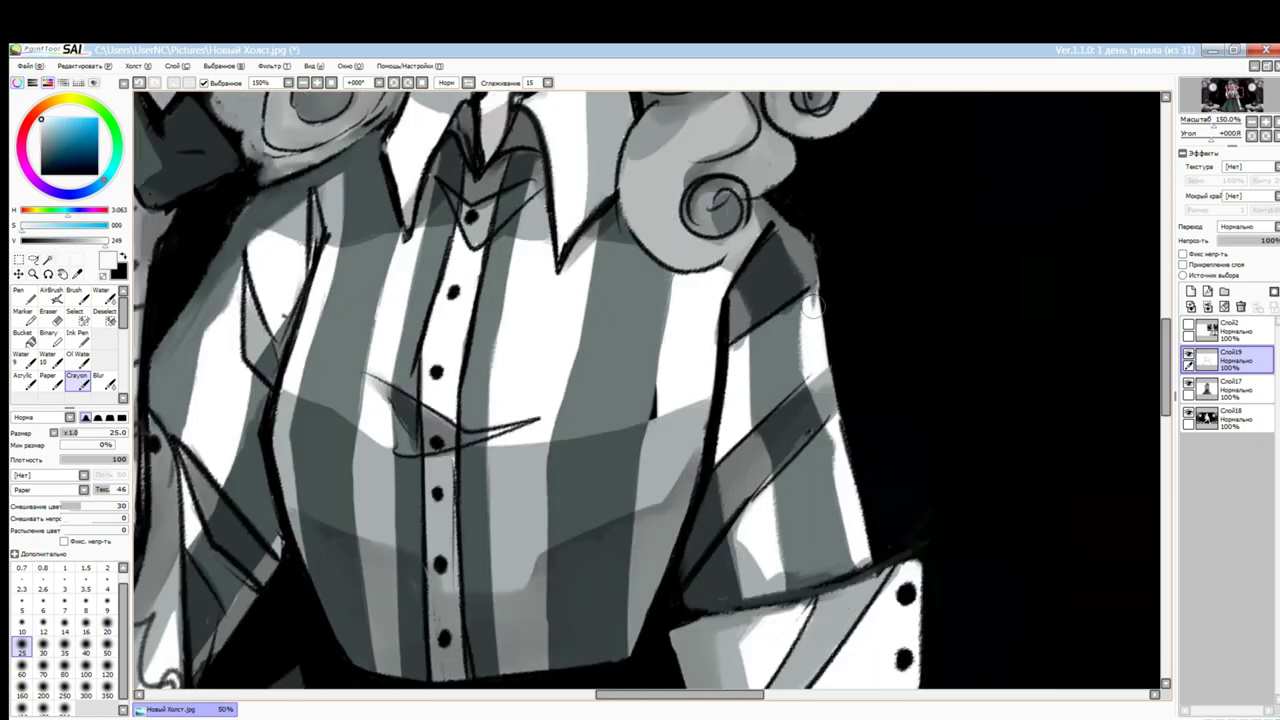
Retouch the veil's outer edges around the beret with sampled dark tones and the size 25 Crayon
scroll(866, 557, up, 10)
scroll(866, 500, left, 2)
scroll(900, 500, up, 1)
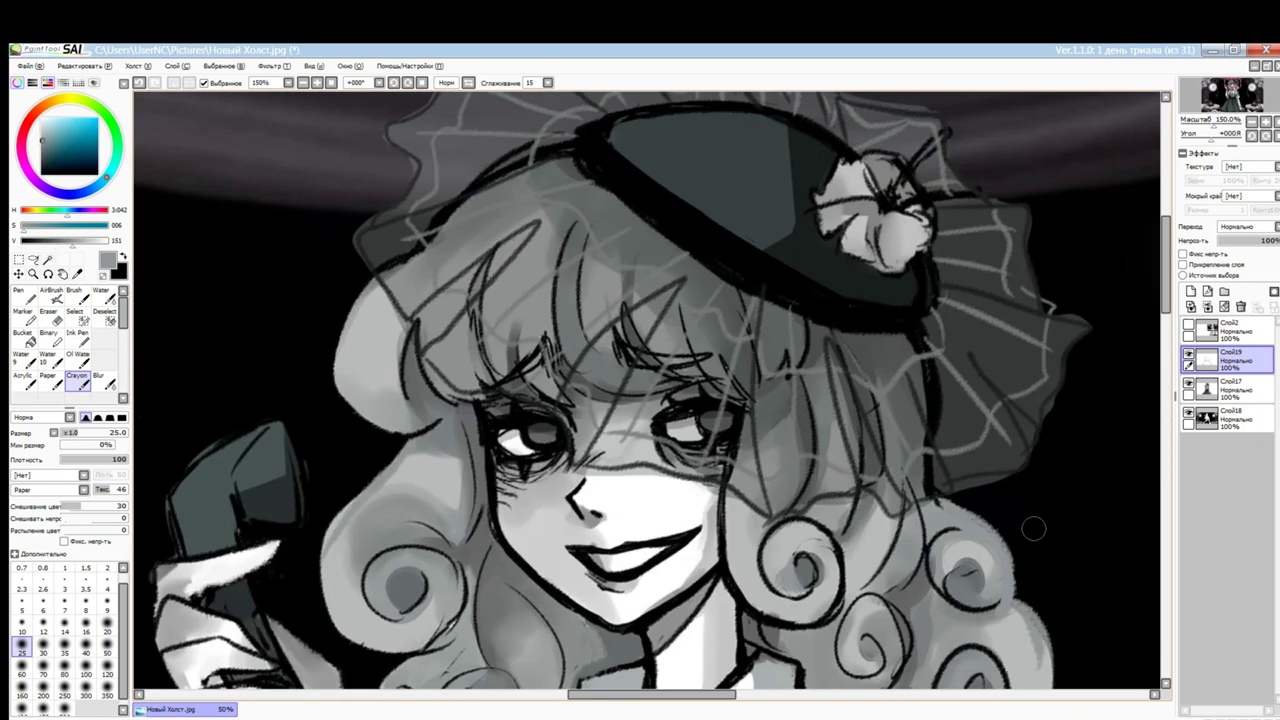
alt+click(1050, 420)
drag(1040, 360, 998, 484)
scroll(640, 380, up, 2)
alt+click(384, 245)
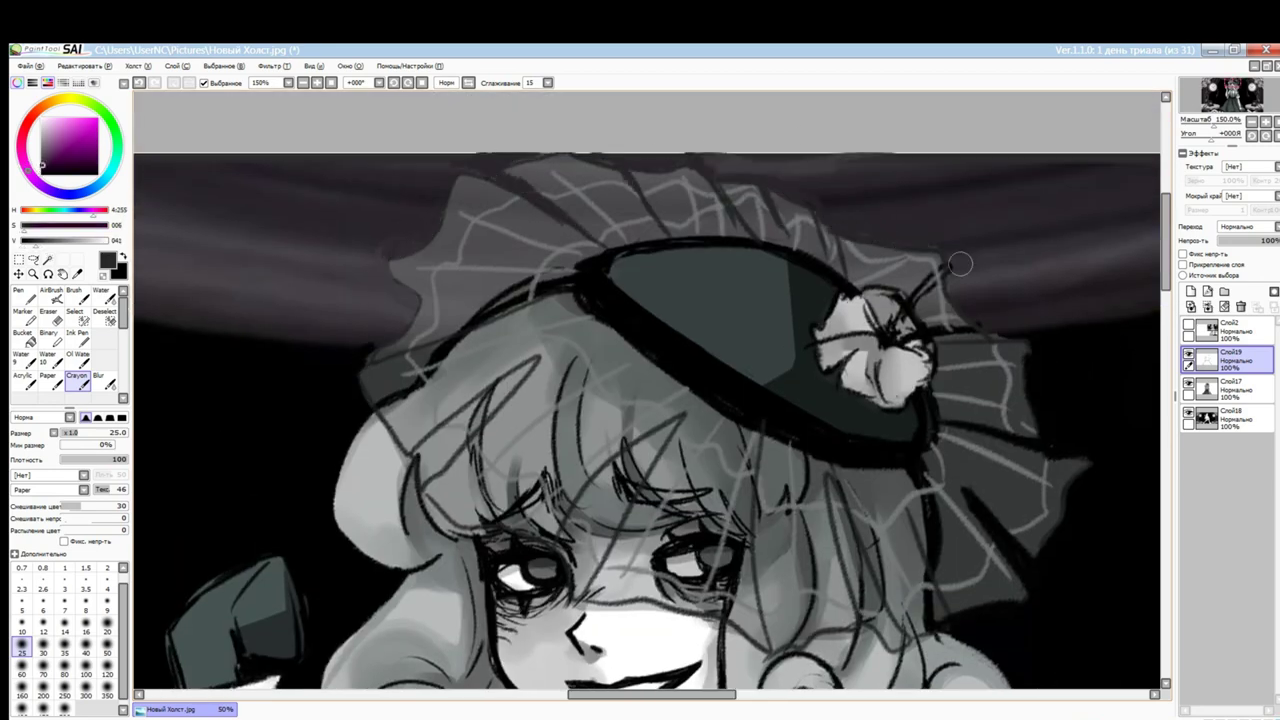
Toggle the background layer Слой18 off and on to examine how the figure's edges blend into it
key(ctrl+minus)
click(1188, 413)
click(1188, 413)
key(ctrl+plus)
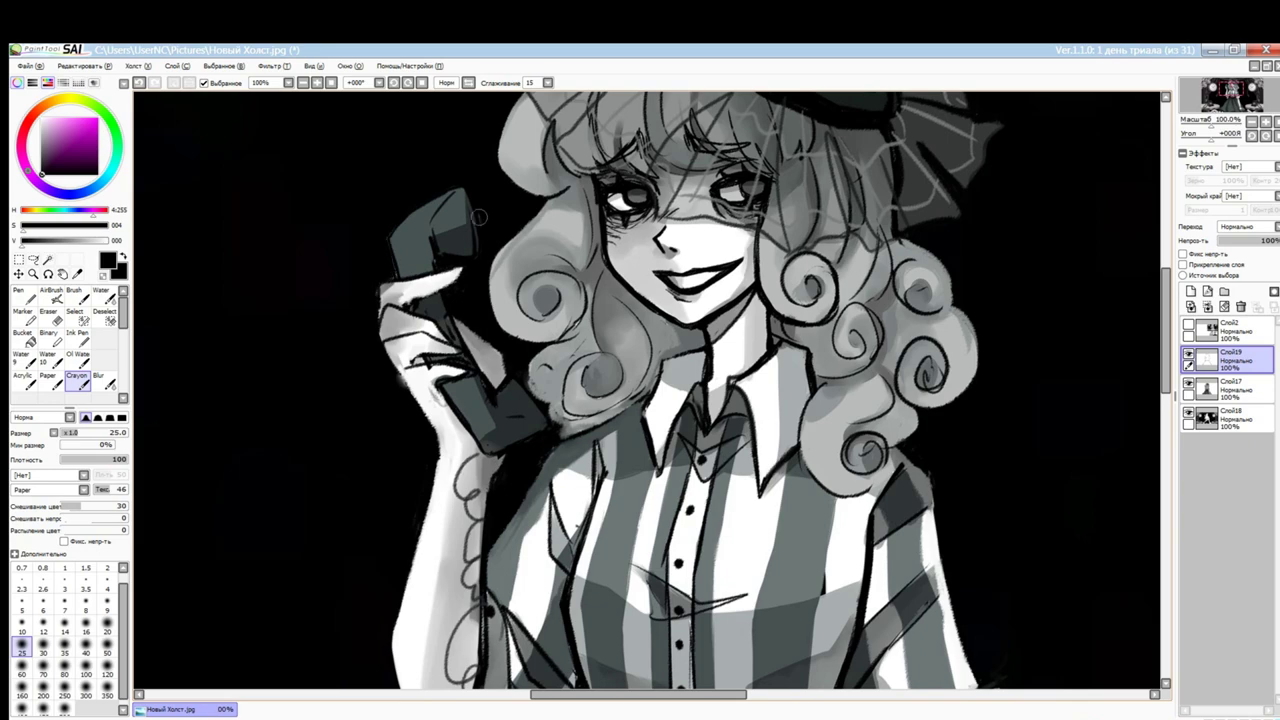
key(ctrl+minus)
key(ctrl+minus)
key(ctrl+plus)
key(ctrl+plus)
key(ctrl+plus)
Strengthen the dark linework around the face and hair on Слой19 with the black size 16 Crayon
drag(925, 322, 985, 245)
drag(935, 330, 1028, 302)
scroll(640, 400, down, 5)
key(ctrl+plus)
scroll(640, 400, up, 5)
alt+click(527, 410)
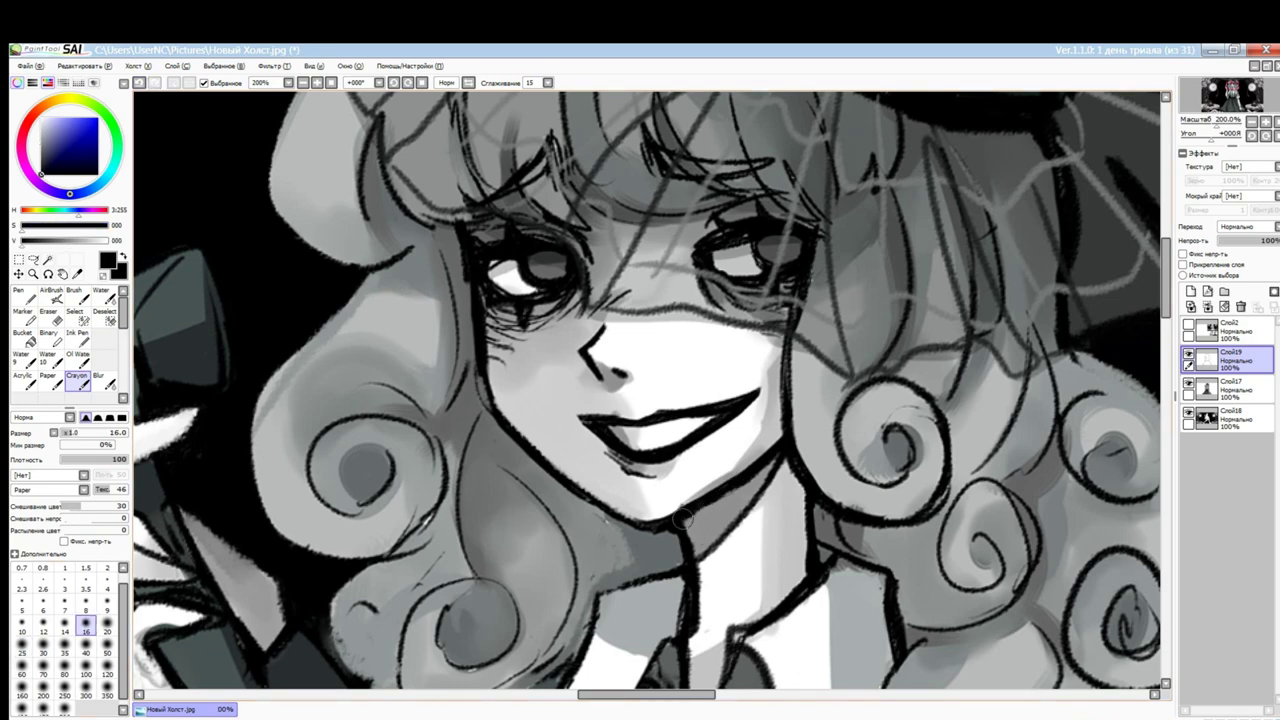
key(ctrl+minus)
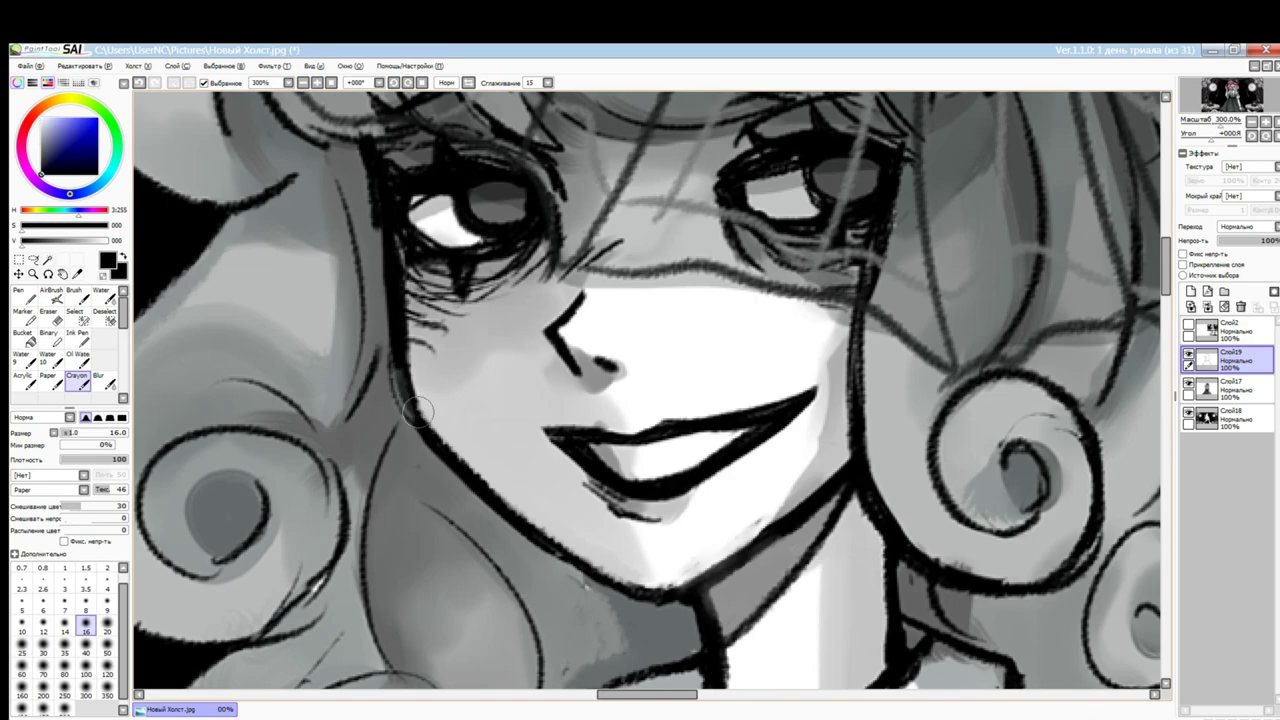
key(ctrl+minus)
key(ctrl+minus)
key(ctrl+minus)
Show the reference sketch on Слой2 and shift it downward beside the figure
click(1230, 331)
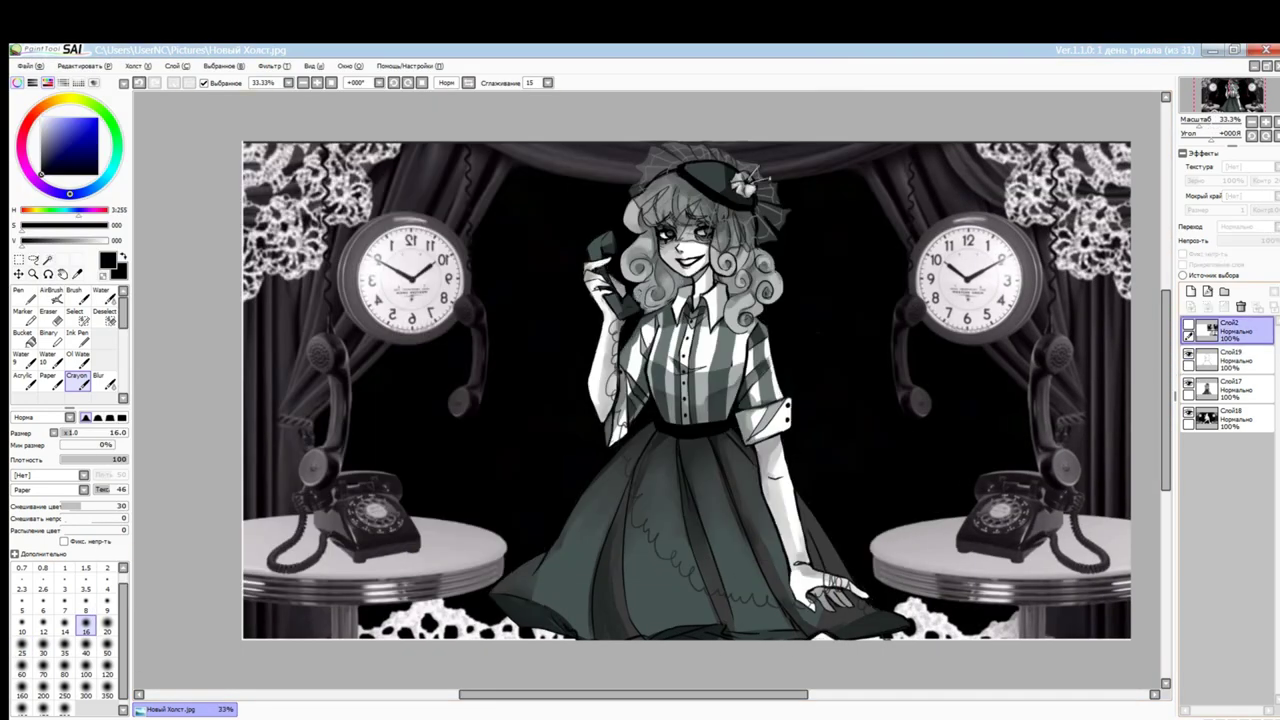
click(1188, 325)
drag(915, 280, 915, 390)
key(ctrl+plus)
key(ctrl+plus)
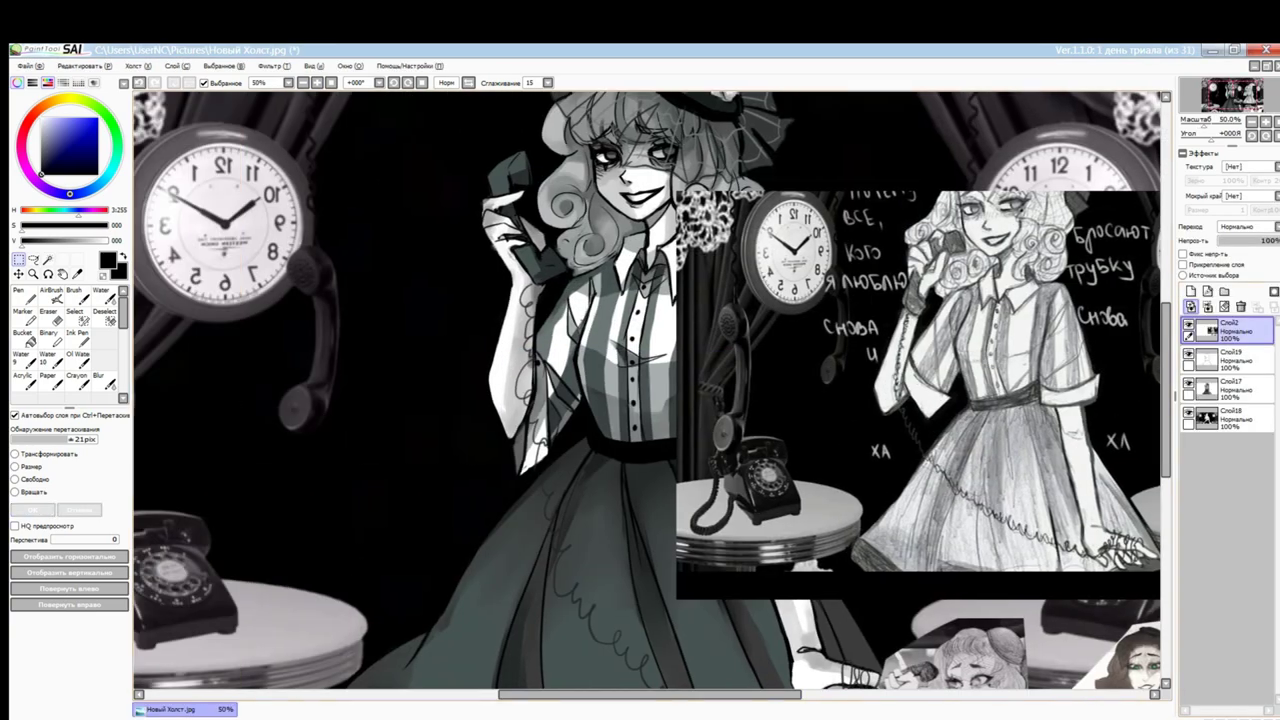
On a new top layer, handwrite «Почему все, кого я люблю снова и ха» and «бросают трубку снова ха» beside the figure with a grey size 16 Crayon
key(ctrl+plus)
key(ctrl+plus)
mouse_move(445, 313)
mouse_down()
mouse_move(433, 255)
mouse_move(670, 290)
mouse_up()
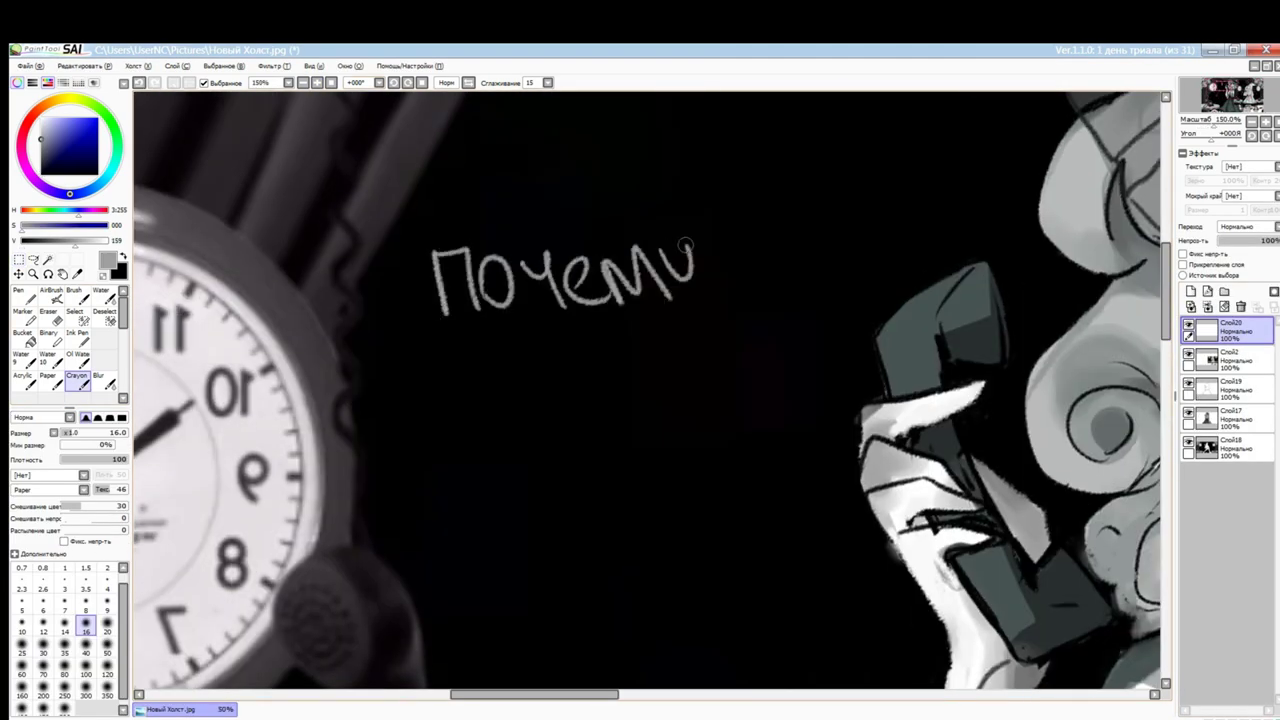
mouse_move(478, 320)
mouse_down()
mouse_move(600, 360)
mouse_move(708, 476)
mouse_up()
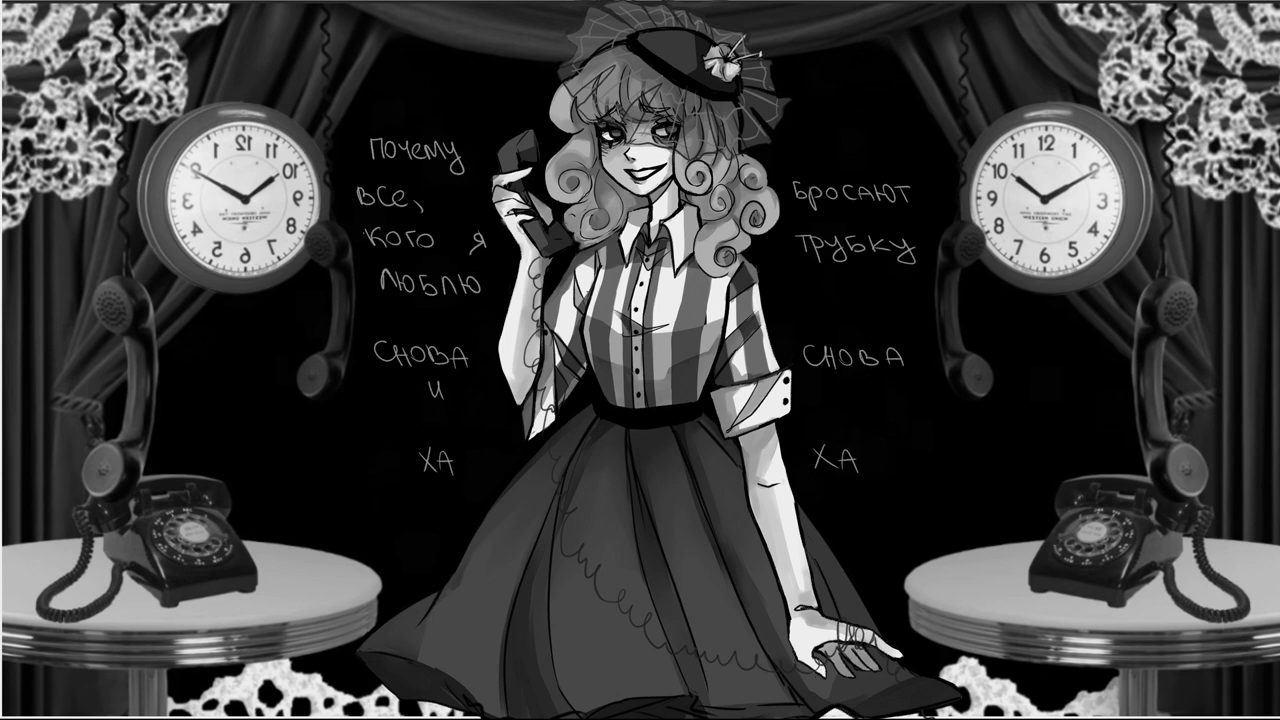